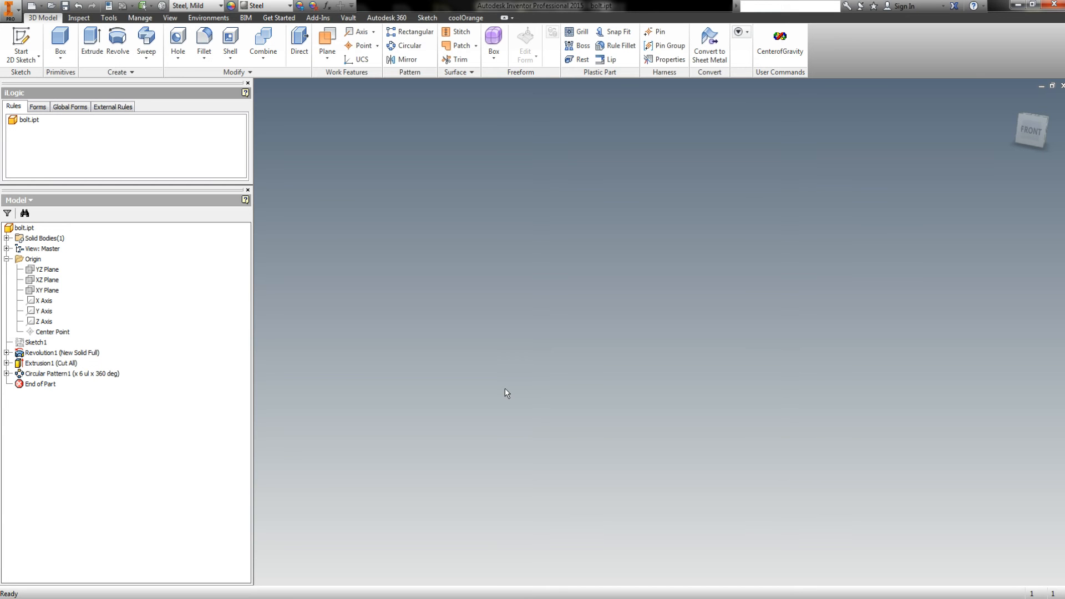
Examine how the XY, XZ and YZ origin planes sit relative to the bolt
{"action": "middle_click_drag", "start_coordinate": [502, 393], "coordinate": [680, 380]}
{"action": "middle_click_drag", "start_coordinate": [477, 353], "coordinate": [481, 369]}
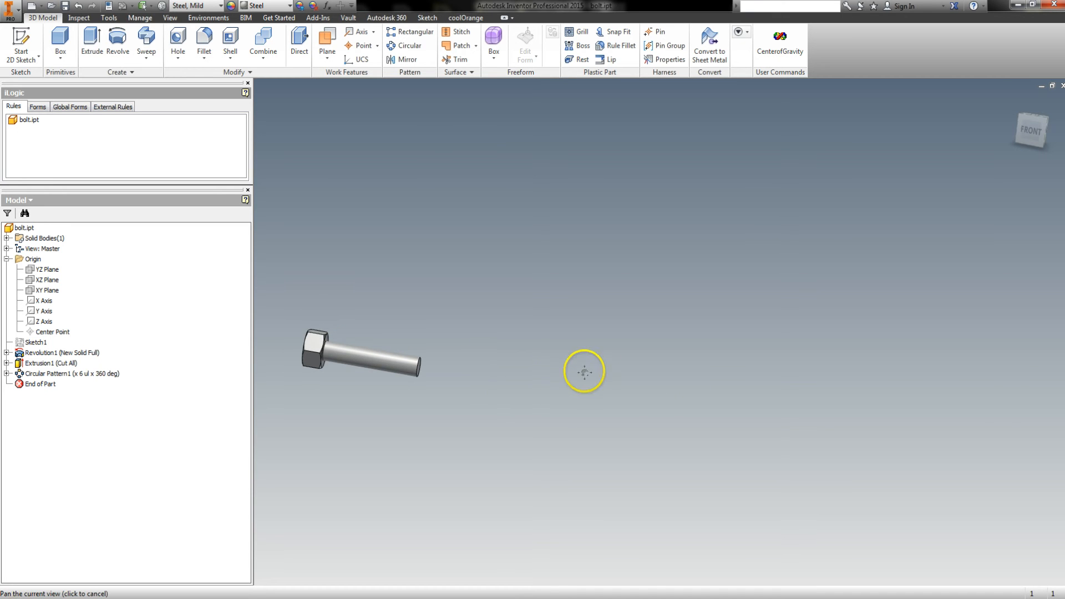
{"action": "middle_click", "coordinate": [538, 368]}
{"action": "middle_click", "coordinate": [537, 367]}
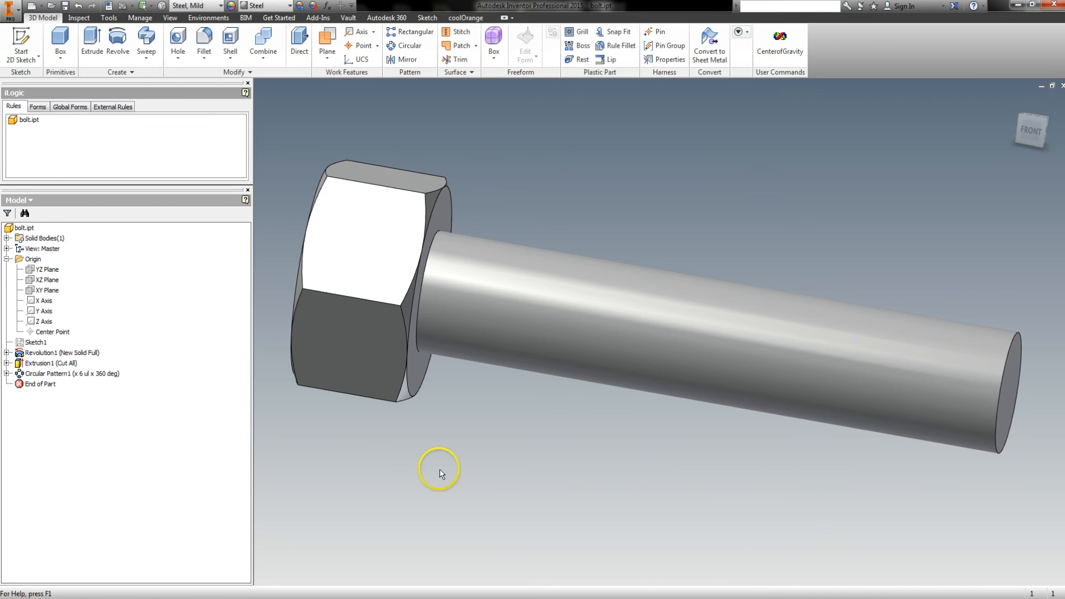
{"action": "left_click", "coordinate": [49, 292]}
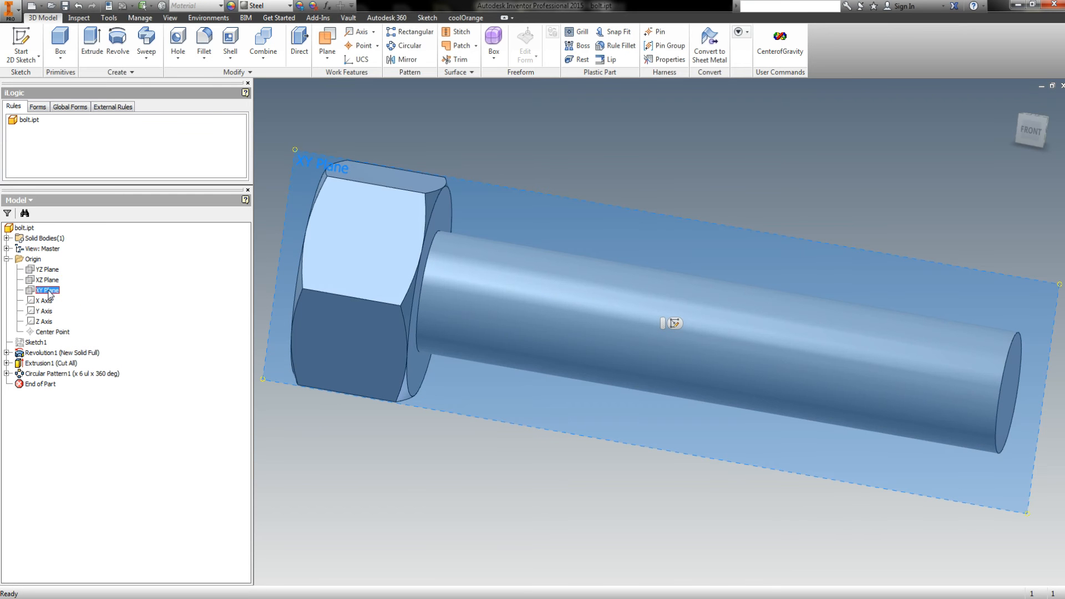
{"action": "left_click", "coordinate": [544, 497]}
{"action": "left_click", "coordinate": [50, 290]}
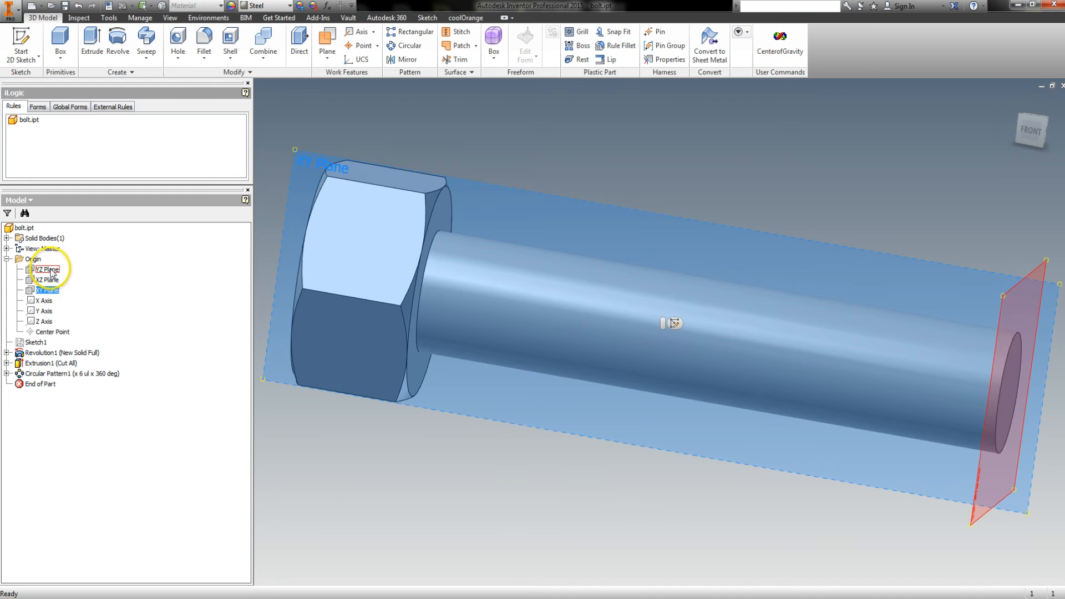
{"action": "left_click", "coordinate": [48, 280]}
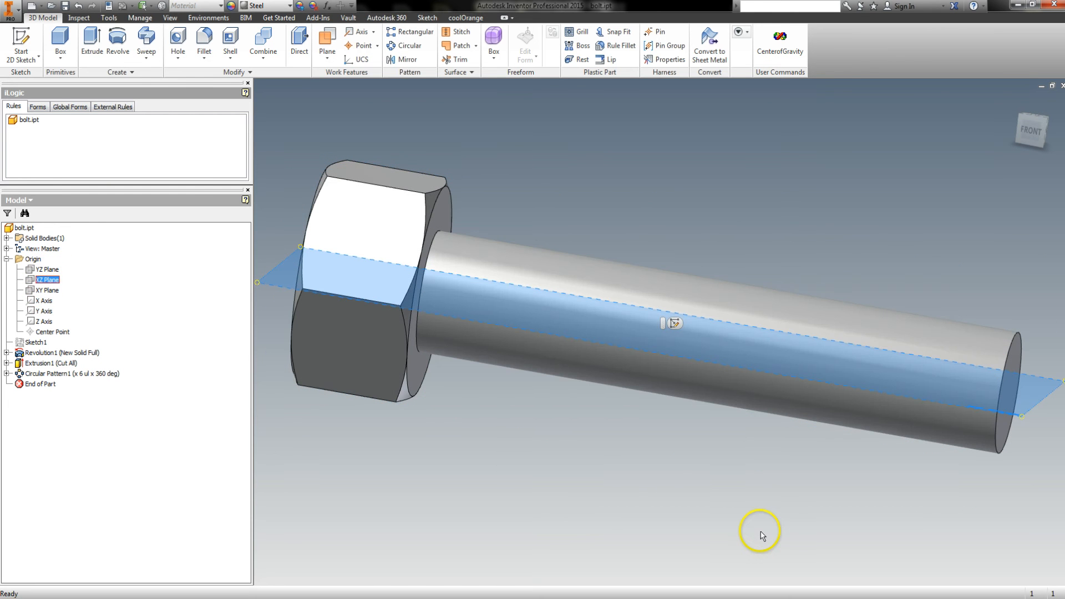
{"action": "left_click", "coordinate": [48, 269]}
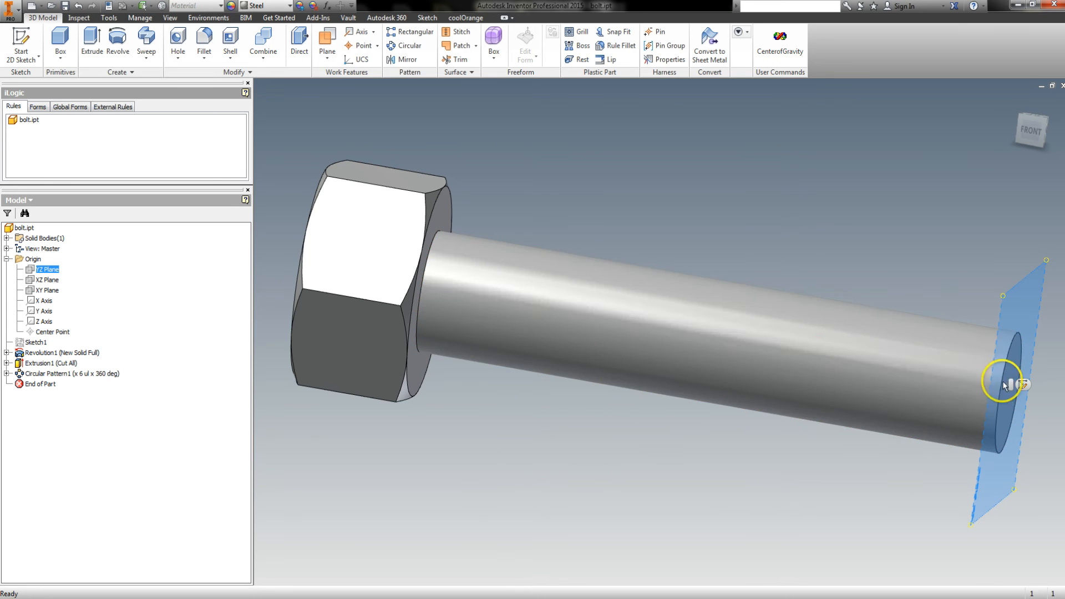
Start a new 2D sketch on the XY Plane of the bolt
{"action": "left_click", "coordinate": [49, 291]}
{"action": "key", "text": "s"}
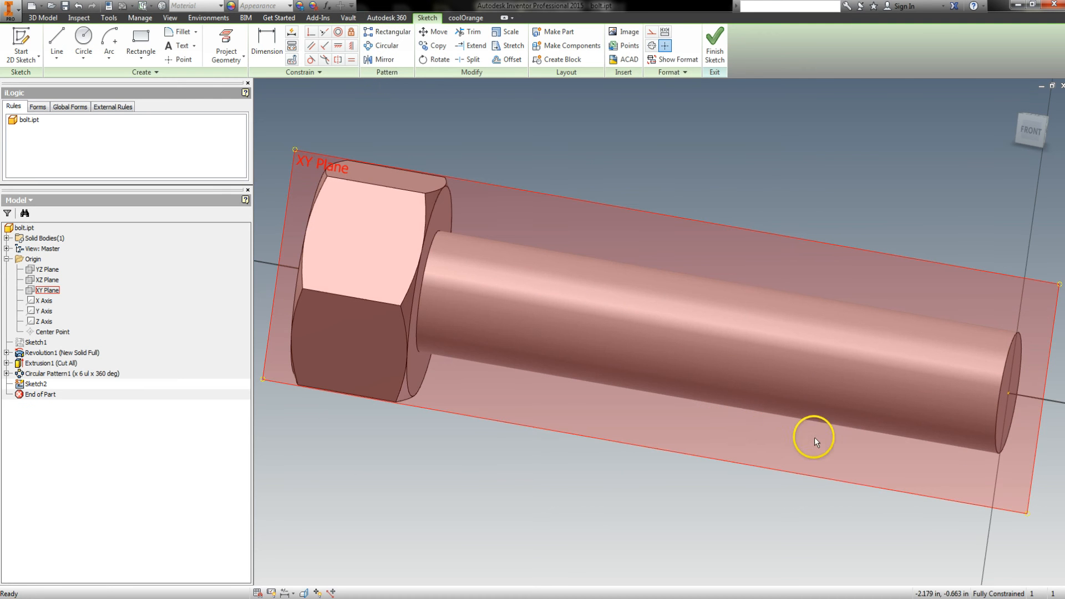
{"action": "mouse_move", "coordinate": [820, 437]}
{"action": "middle_mouse_down"}
{"action": "mouse_move", "coordinate": [737, 432]}
{"action": "mouse_move", "coordinate": [841, 405]}
{"action": "mouse_move", "coordinate": [771, 376]}
{"action": "mouse_move", "coordinate": [770, 357]}
{"action": "middle_mouse_up"}
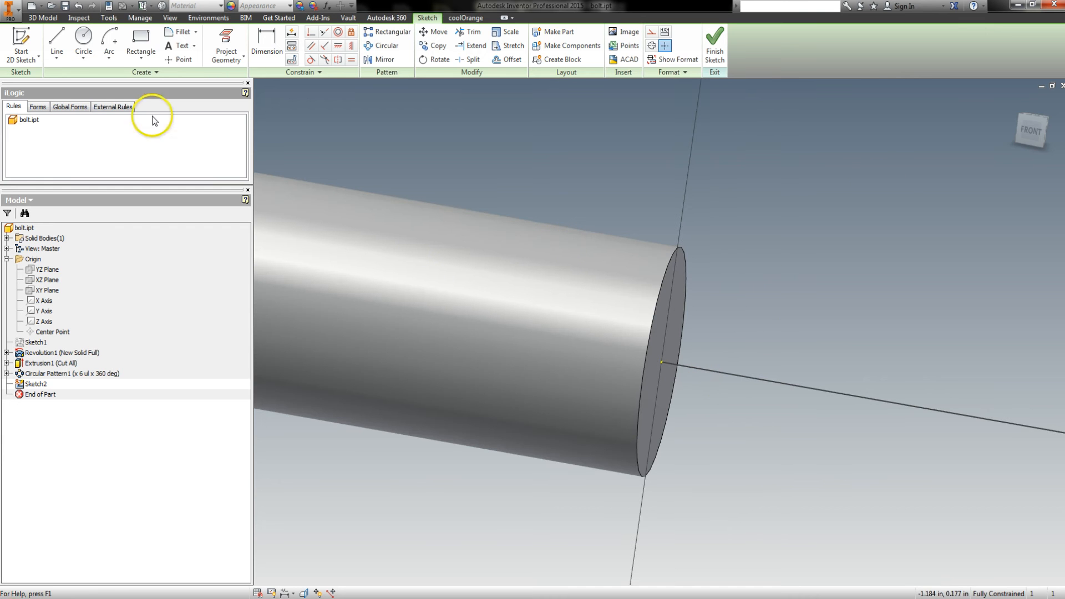
Project the circular edge of the shank's free end into the sketch and convert the projected line to construction
{"action": "left_click", "coordinate": [226, 38]}
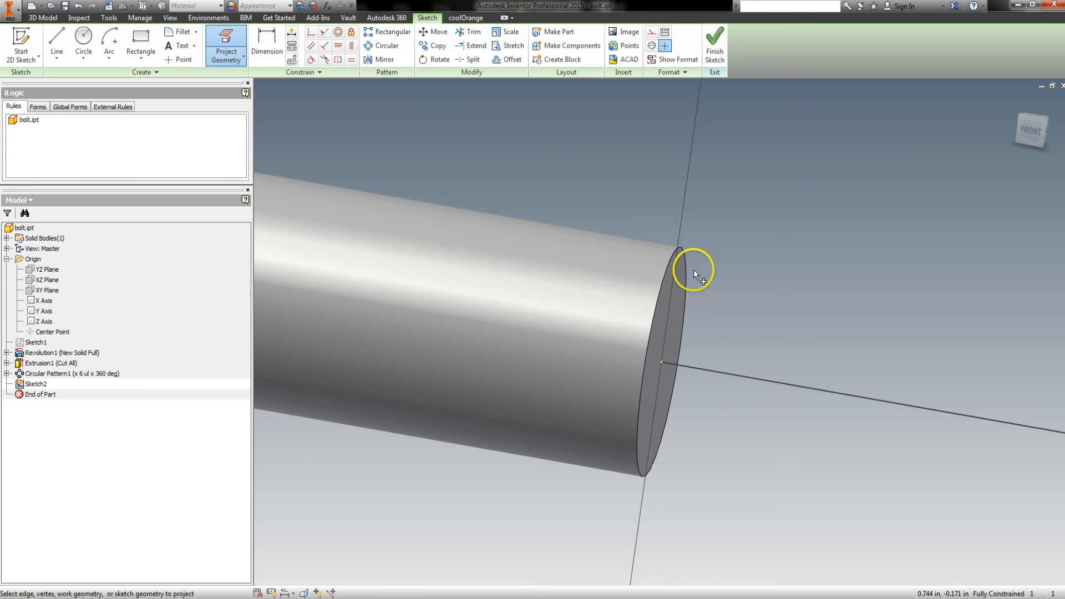
{"action": "left_click", "coordinate": [684, 257]}
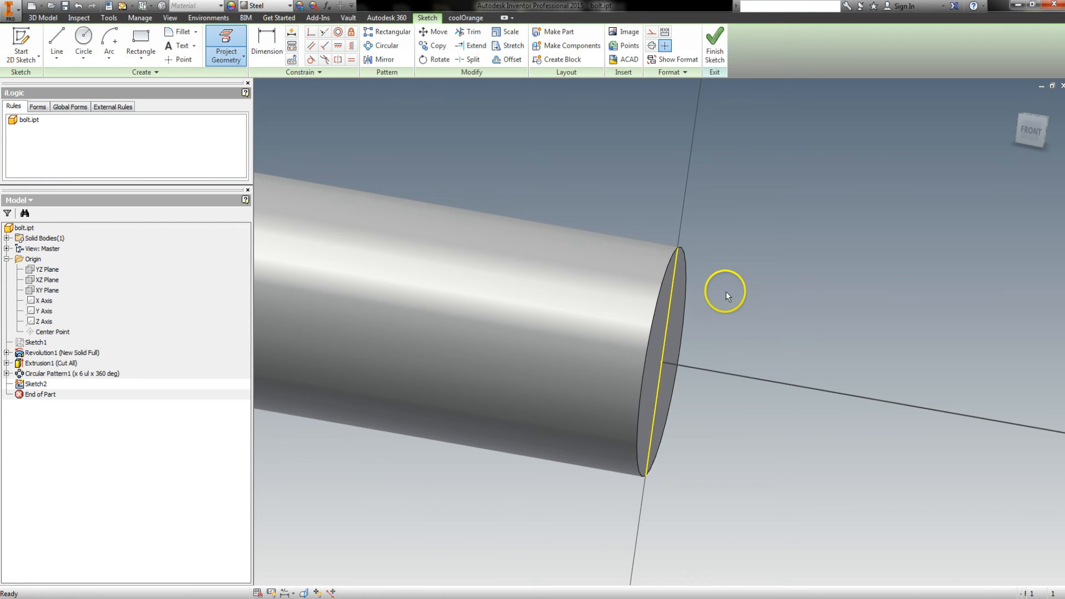
{"action": "key", "text": "Escape"}
{"action": "right_click", "coordinate": [645, 235]}
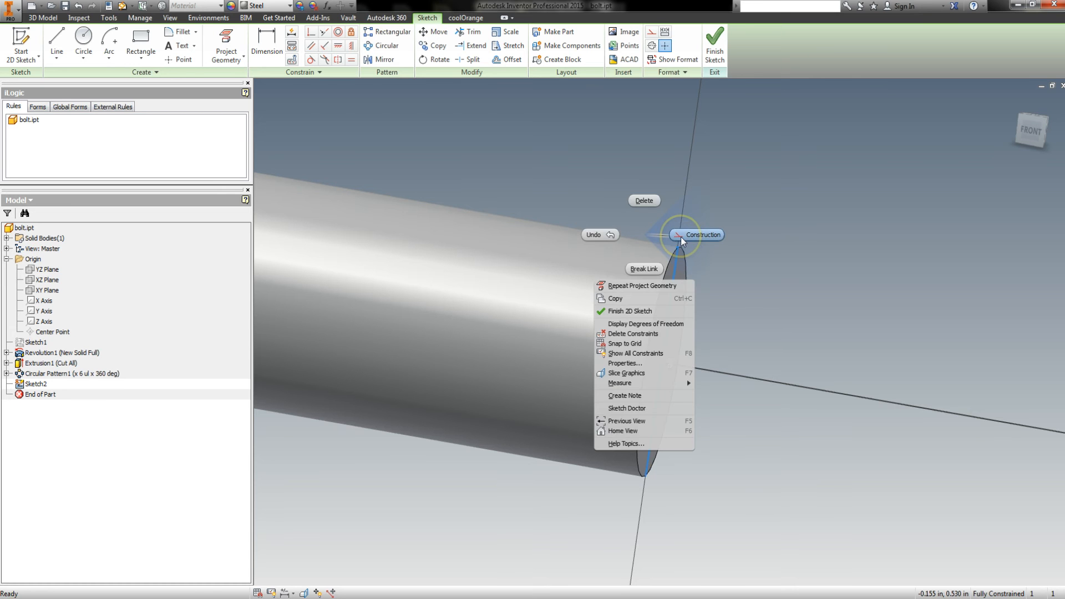
{"action": "left_click", "coordinate": [680, 237]}
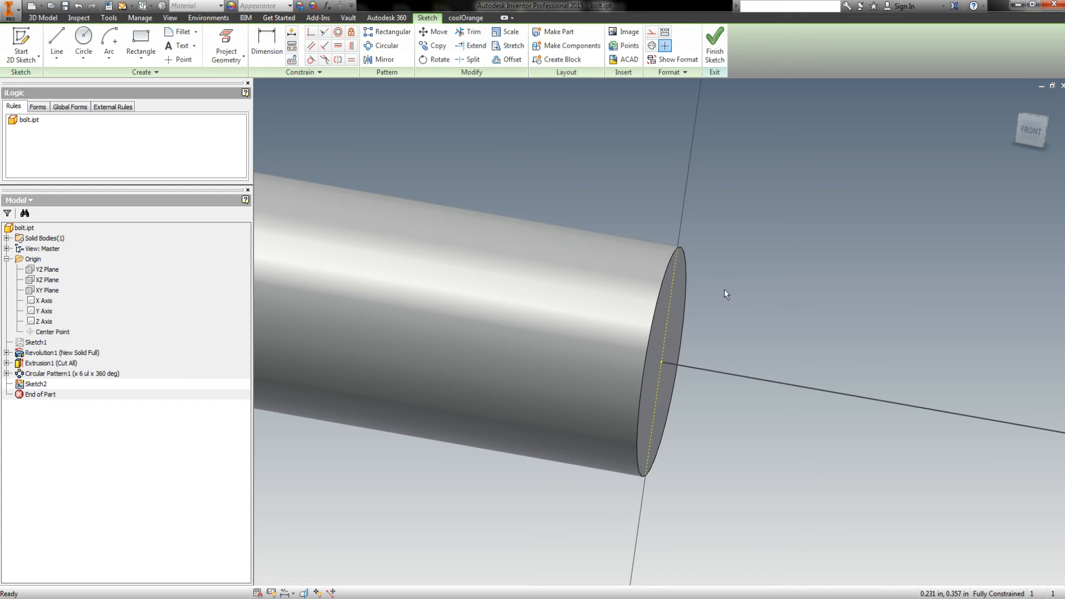
{"action": "left_click", "coordinate": [736, 310]}
Sketch a downward-pointing triangle beyond the shank's end, with one horizontal line, a right side of two segments and a left side of three
{"action": "left_click", "coordinate": [55, 38]}
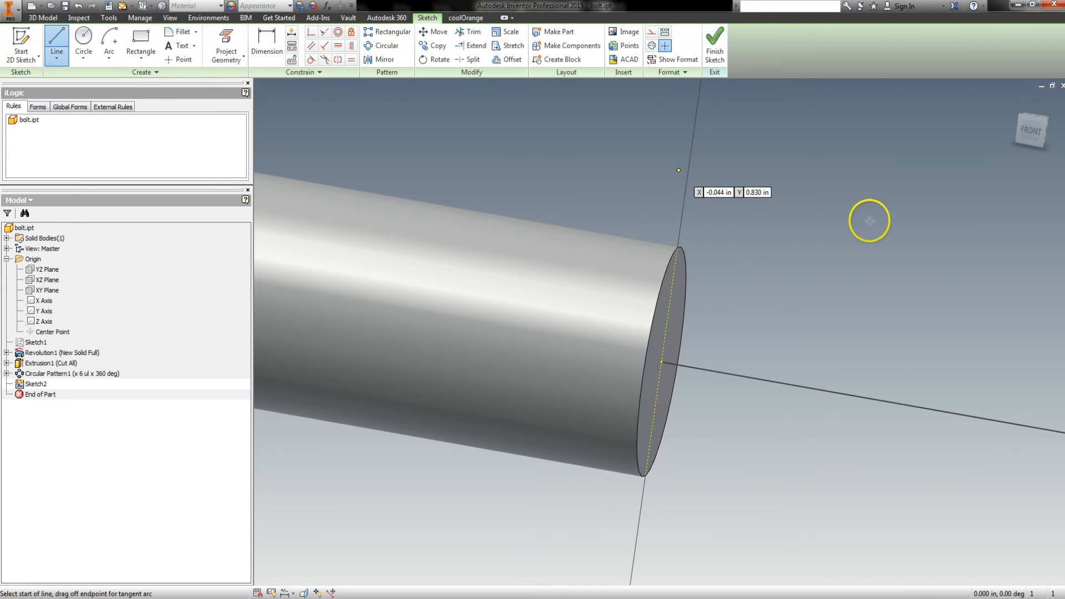
{"action": "scroll", "coordinate": [707, 245], "scroll_direction": "up", "scroll_amount": 2}
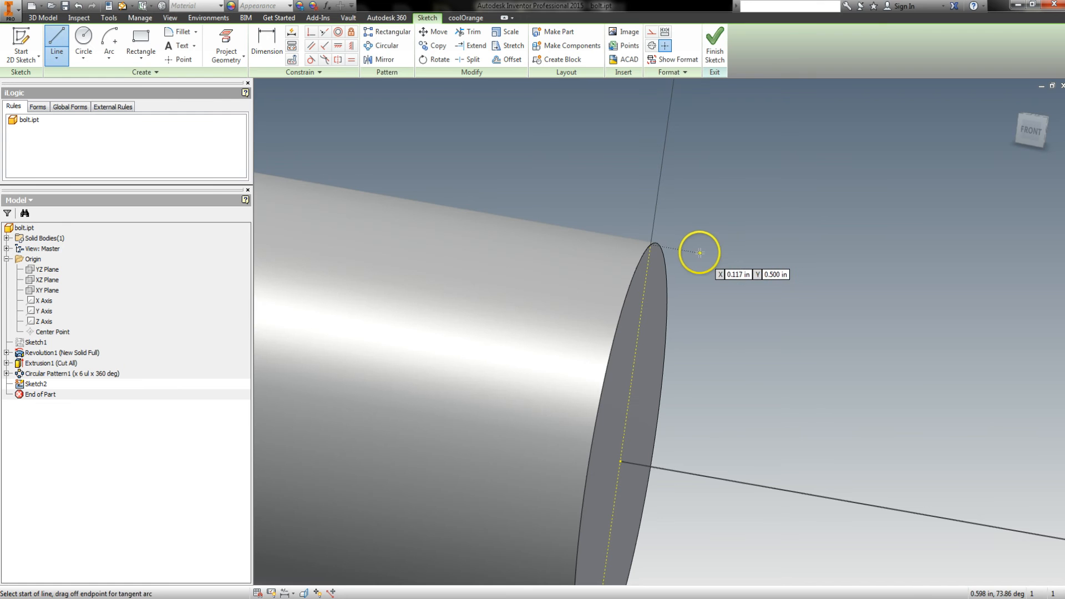
{"action": "left_click", "coordinate": [700, 247]}
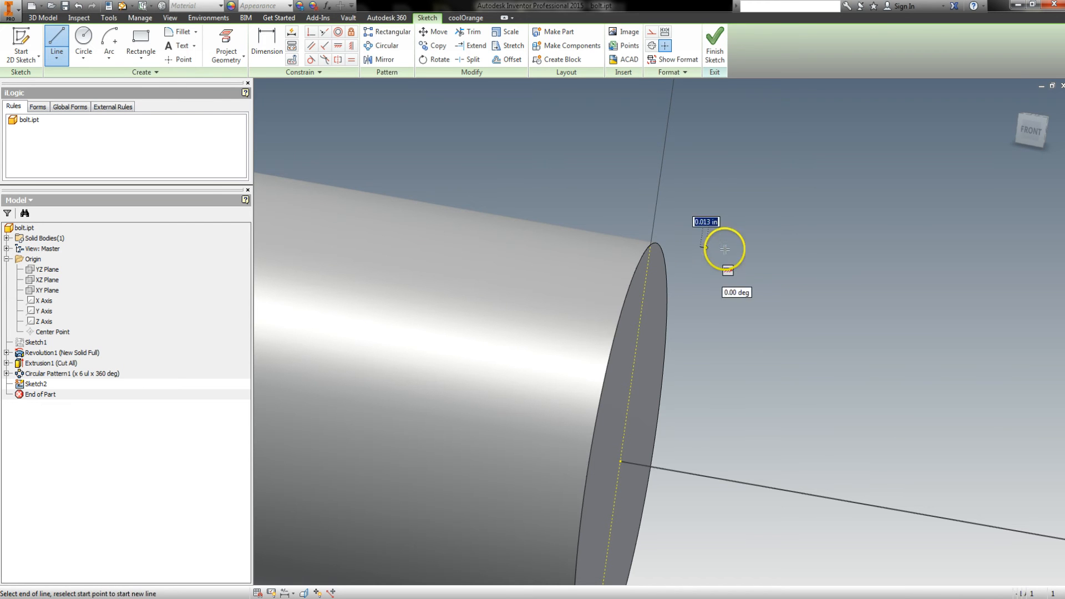
{"action": "left_click", "coordinate": [782, 260]}
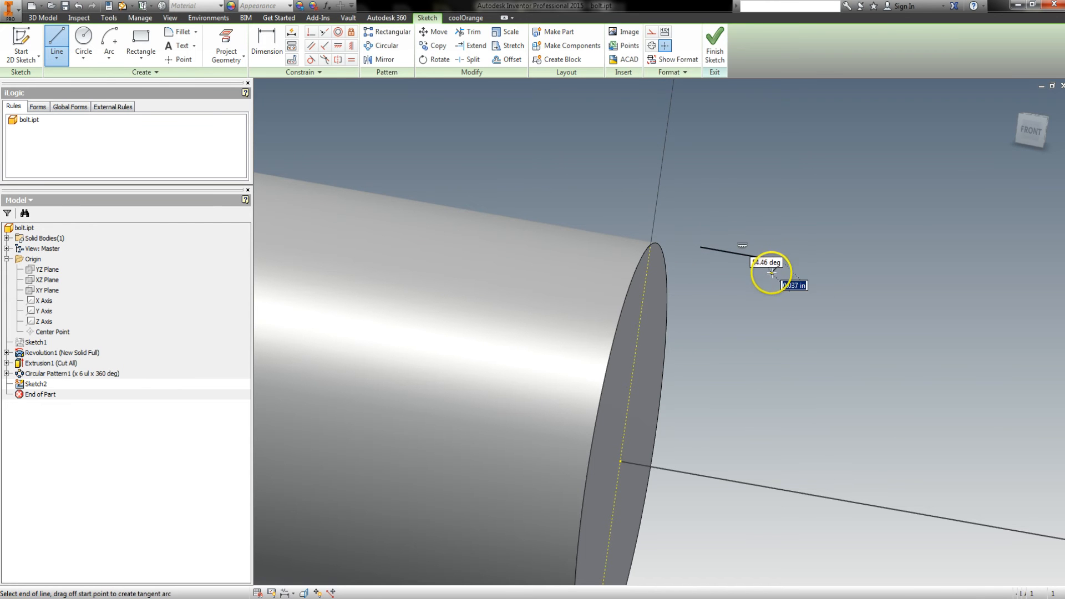
{"action": "left_click", "coordinate": [740, 319]}
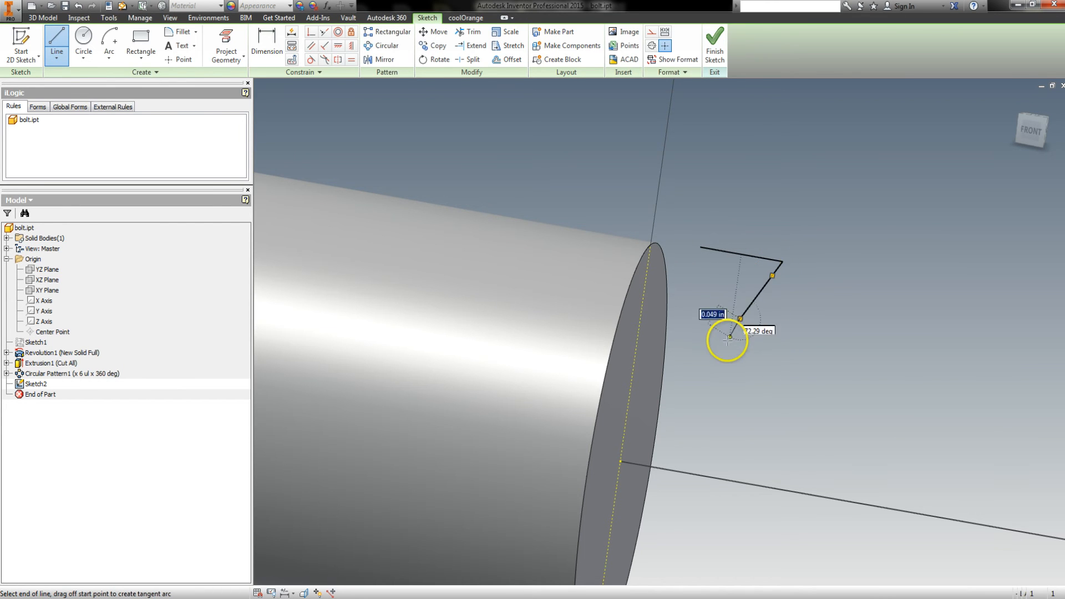
{"action": "left_click", "coordinate": [723, 339]}
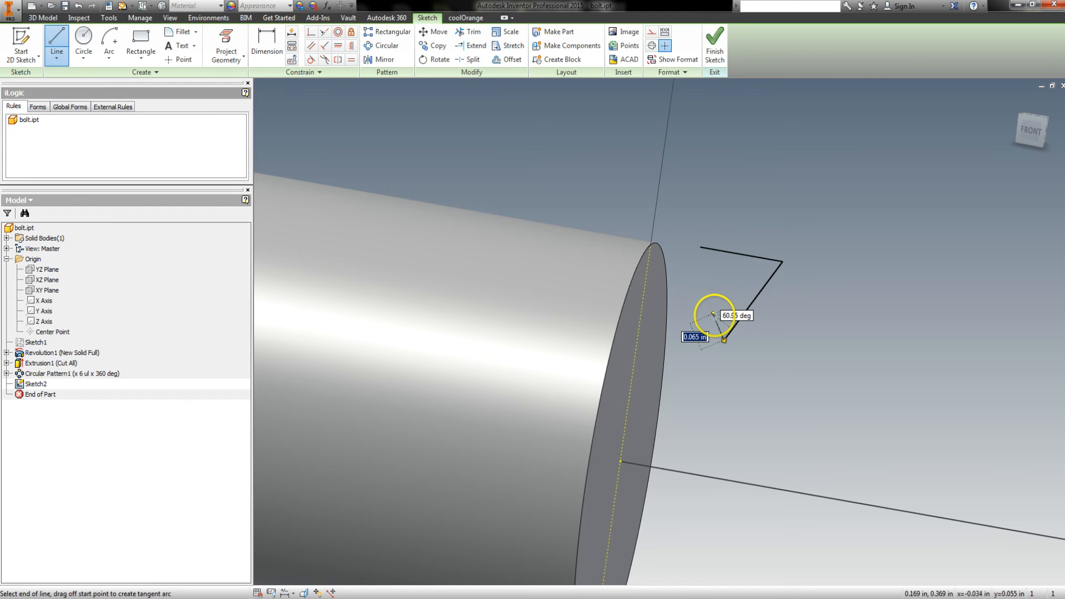
{"action": "left_click", "coordinate": [710, 303]}
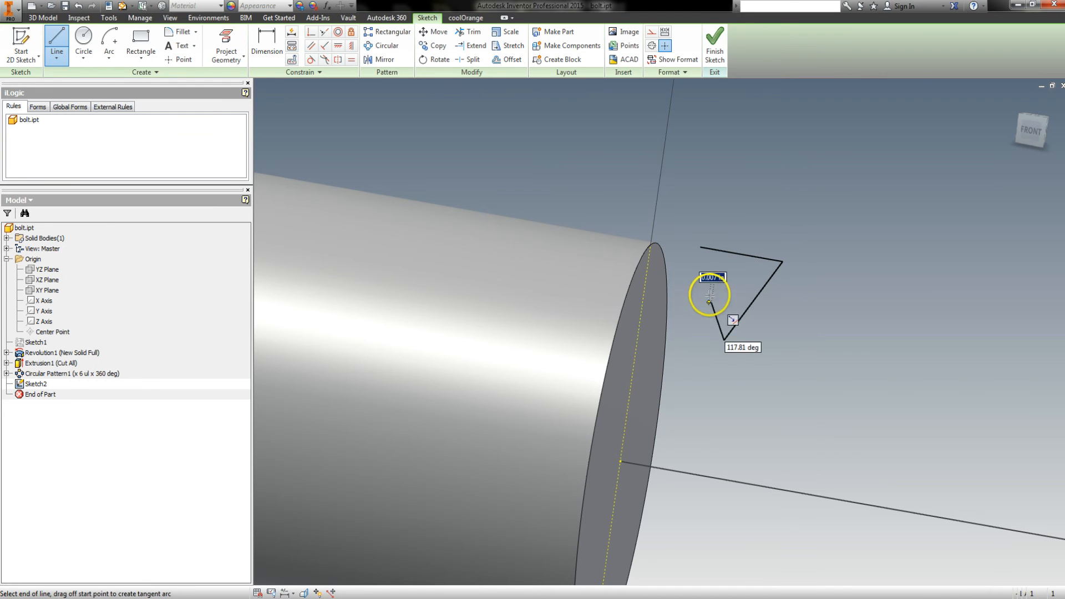
{"action": "scroll", "coordinate": [700, 264], "scroll_direction": "down", "scroll_amount": 3}
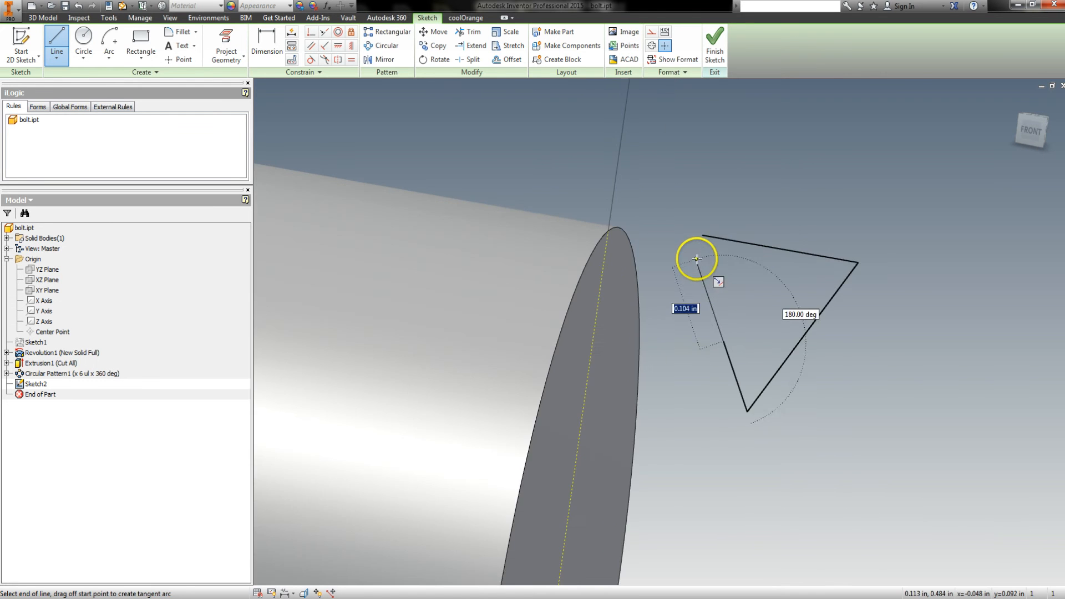
{"action": "left_click", "coordinate": [694, 256]}
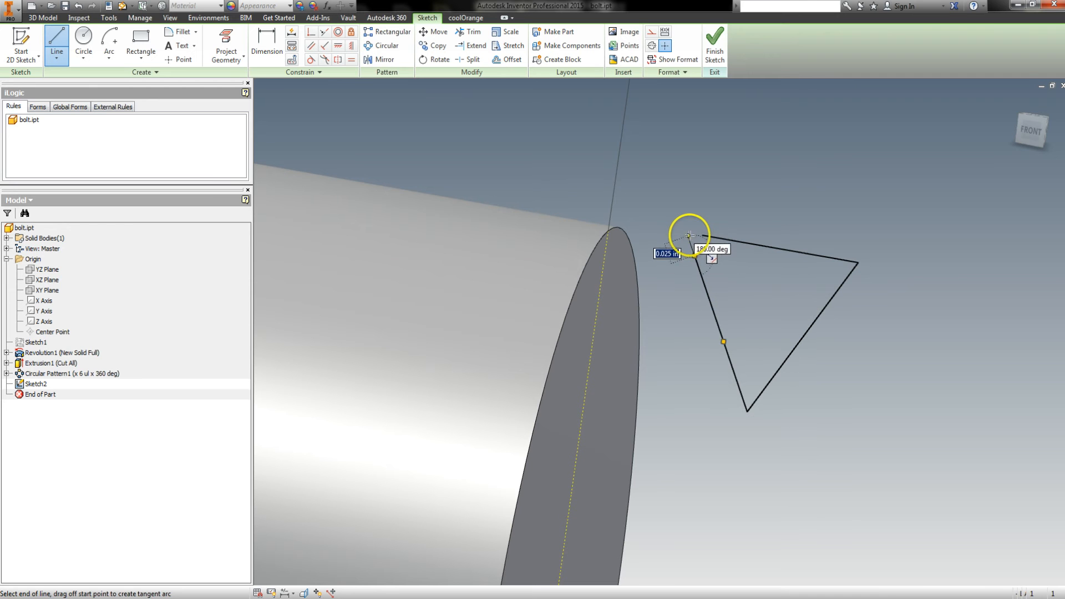
{"action": "left_click", "coordinate": [686, 231]}
{"action": "key", "text": "Escape"}
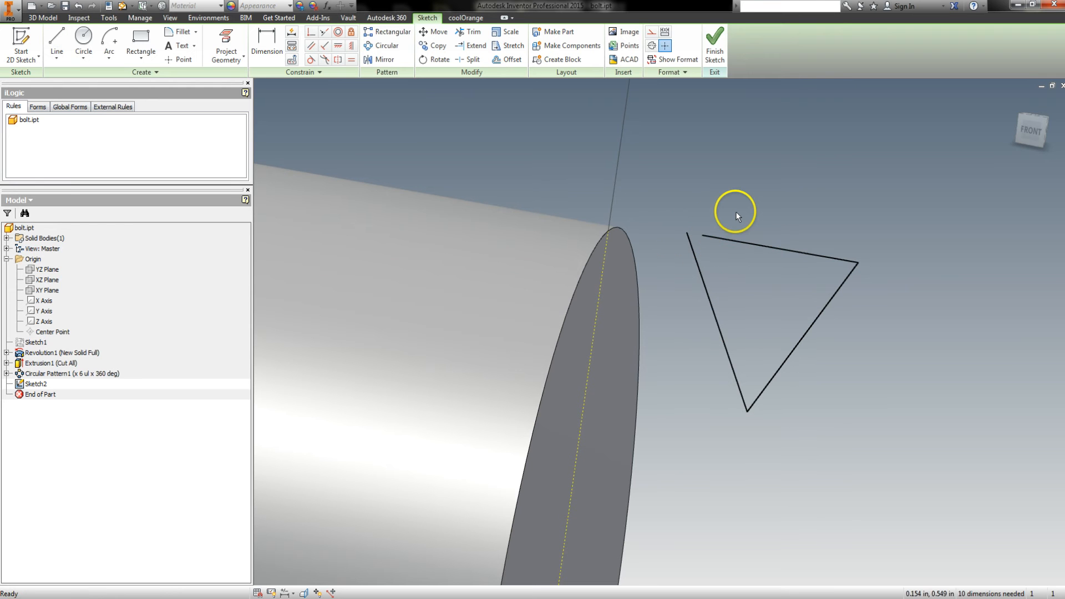
Close the triangle's upper left corner by making the two open line endpoints coincident
{"action": "left_click", "coordinate": [704, 235]}
{"action": "left_click", "coordinate": [687, 233]}
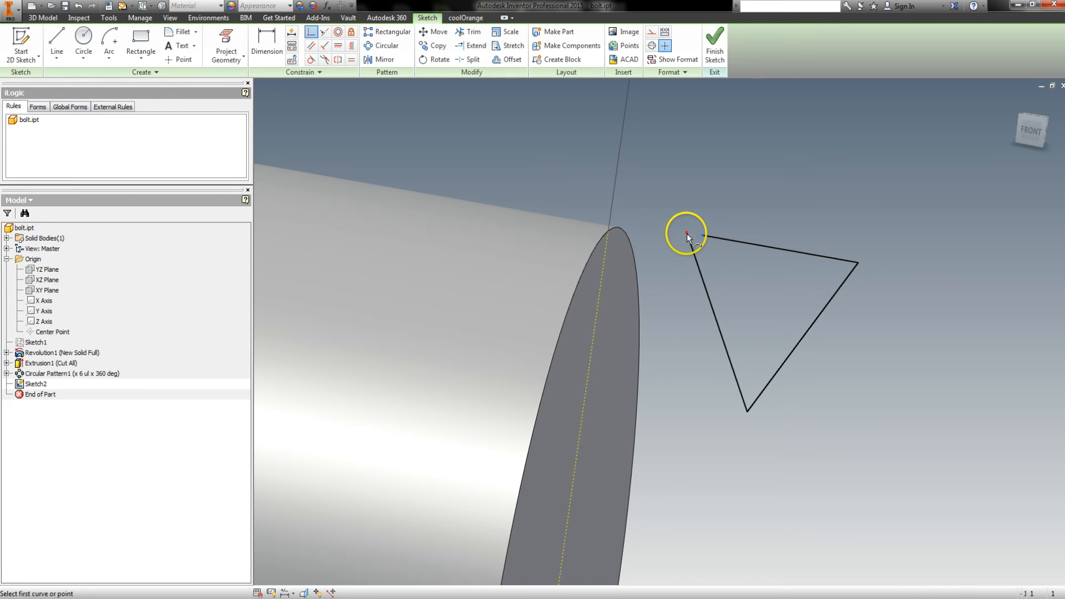
{"action": "key", "text": "Escape"}
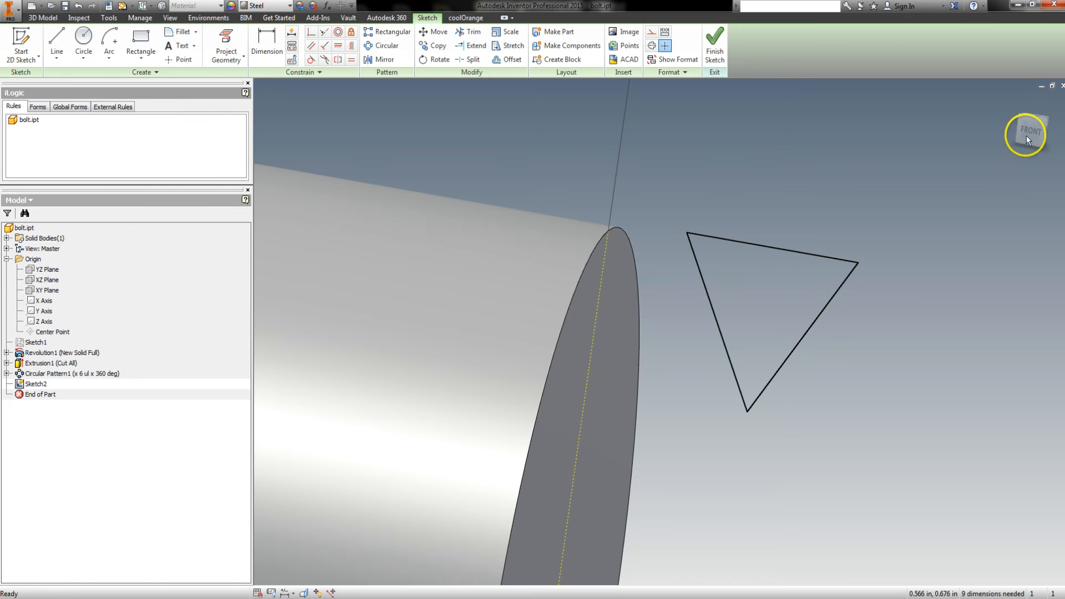
Convert the two lowest segments that meet at the triangle's bottom tip to construction lines
{"action": "left_click", "coordinate": [817, 321]}
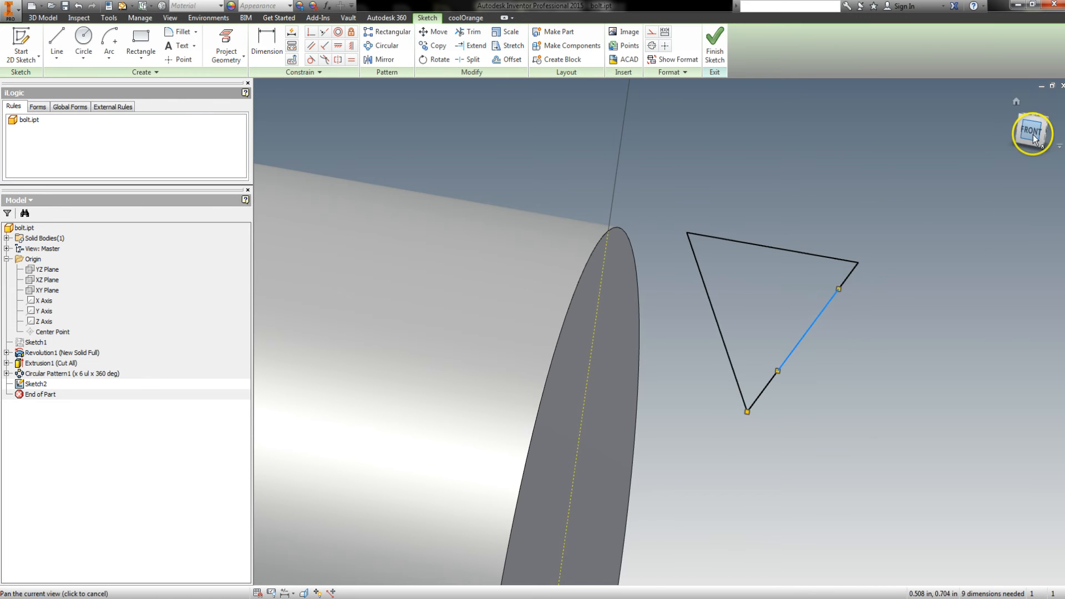
{"action": "left_click", "coordinate": [1032, 134]}
{"action": "left_click", "coordinate": [879, 300]}
{"action": "scroll", "coordinate": [879, 299], "scroll_direction": "up", "scroll_amount": 2}
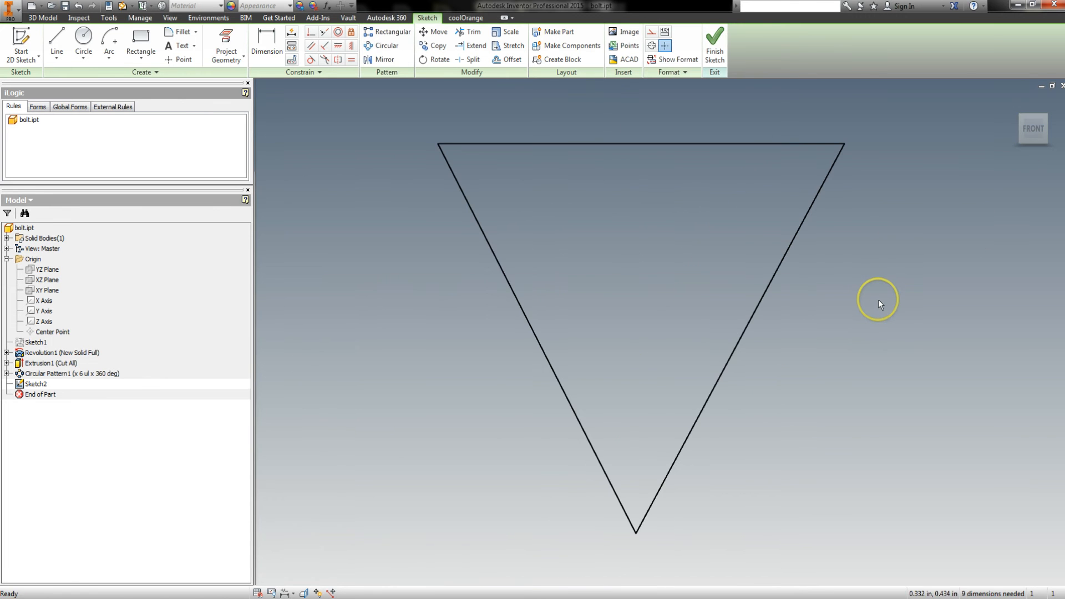
{"action": "key", "text": "l"}
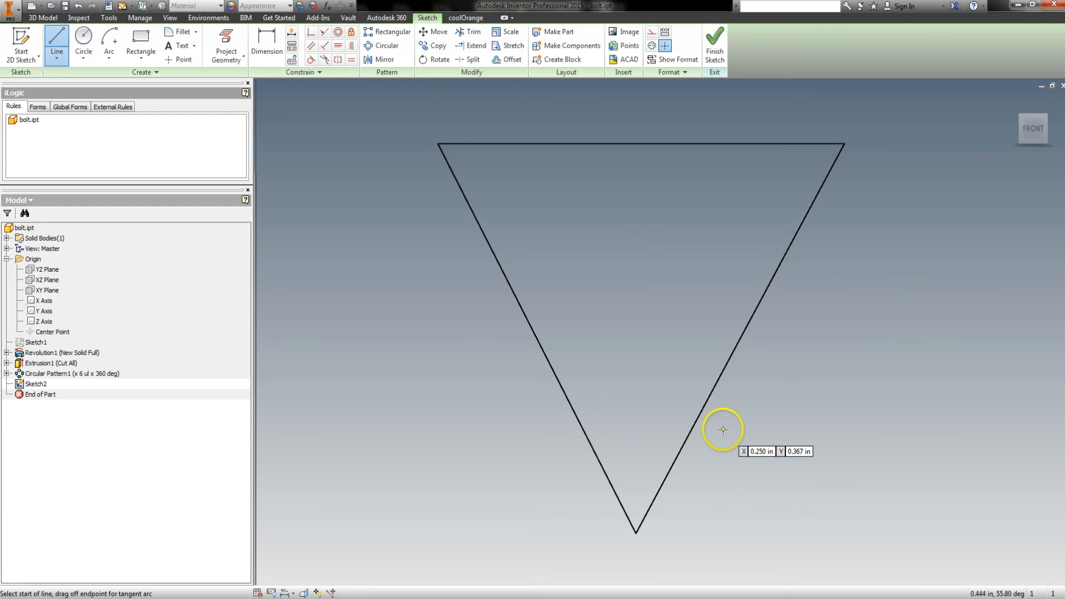
{"action": "scroll", "coordinate": [724, 431], "scroll_direction": "up", "scroll_amount": 3}
{"action": "key", "text": "Escape"}
{"action": "left_click", "coordinate": [685, 459]}
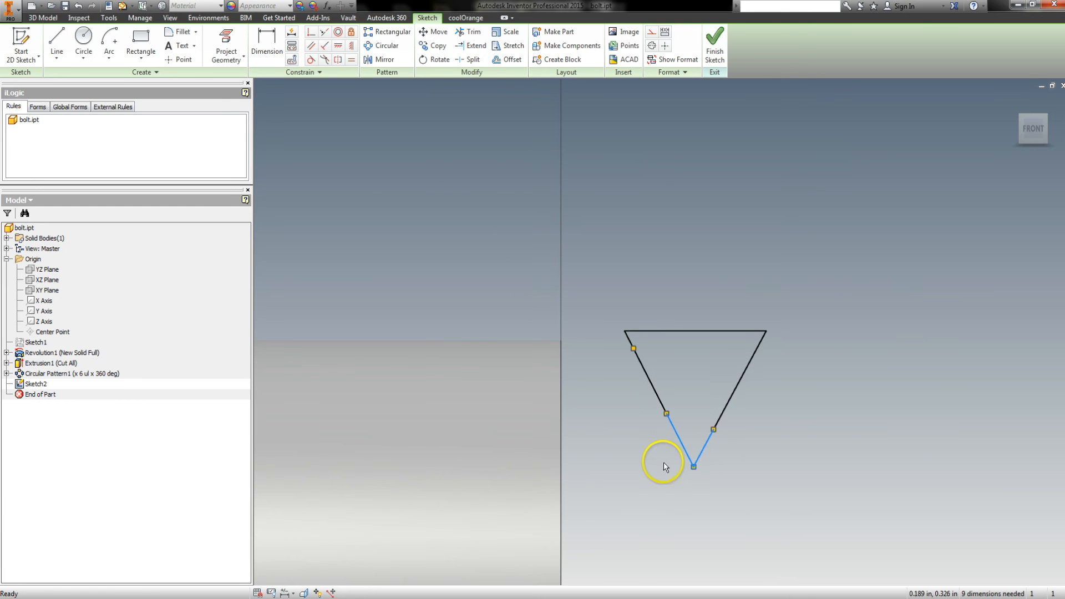
{"action": "right_click", "coordinate": [663, 461]}
{"action": "left_click", "coordinate": [692, 460]}
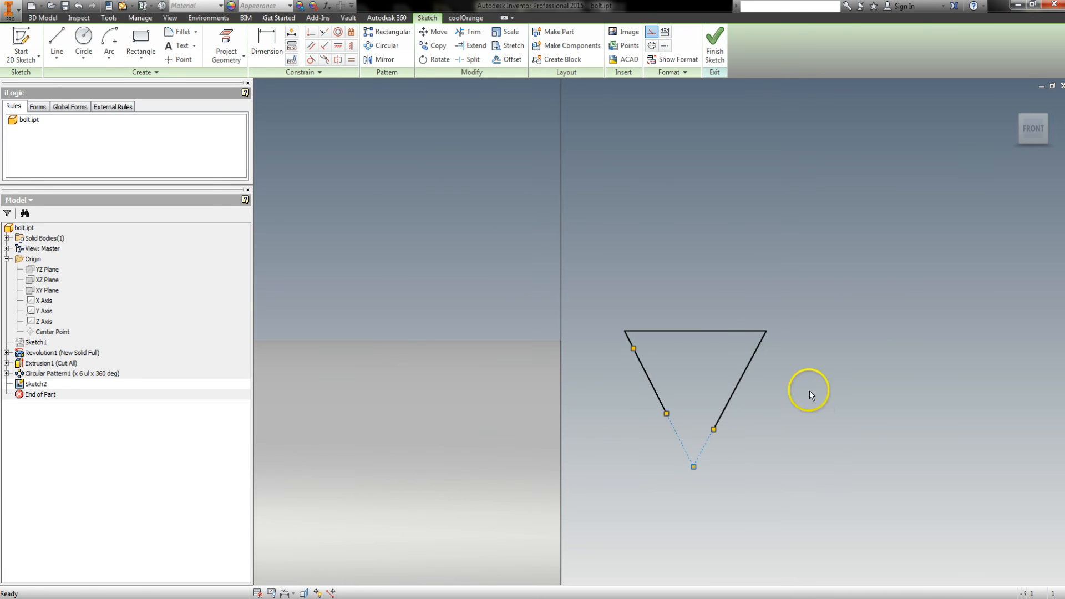
Convert the triangle's horizontal top line and the short upper segments of both slanted sides to construction lines
{"action": "left_click", "coordinate": [760, 342]}
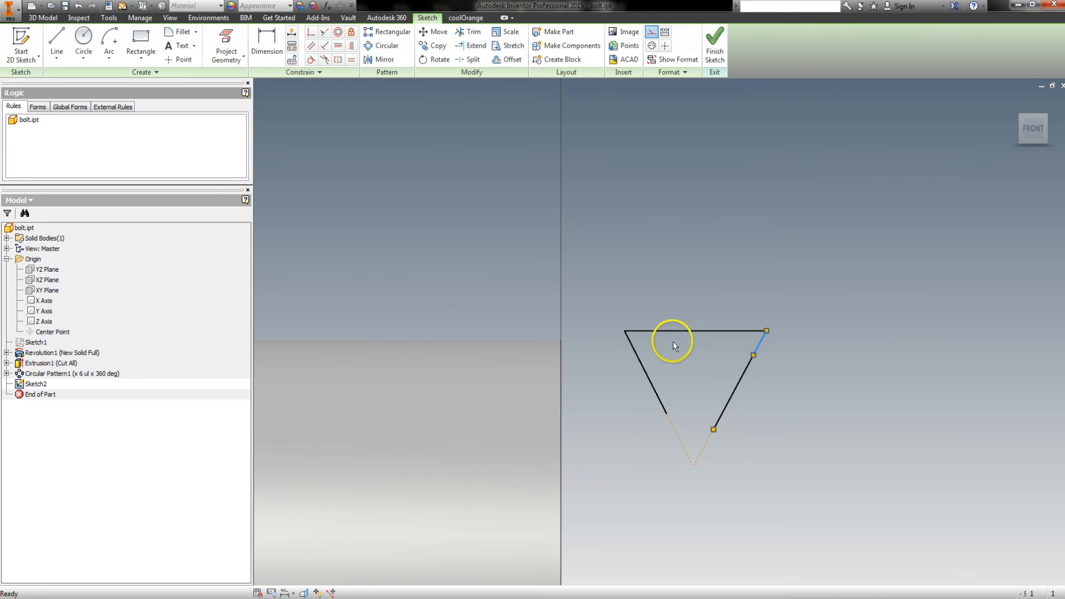
{"action": "left_click", "coordinate": [631, 338], "text": "ctrl"}
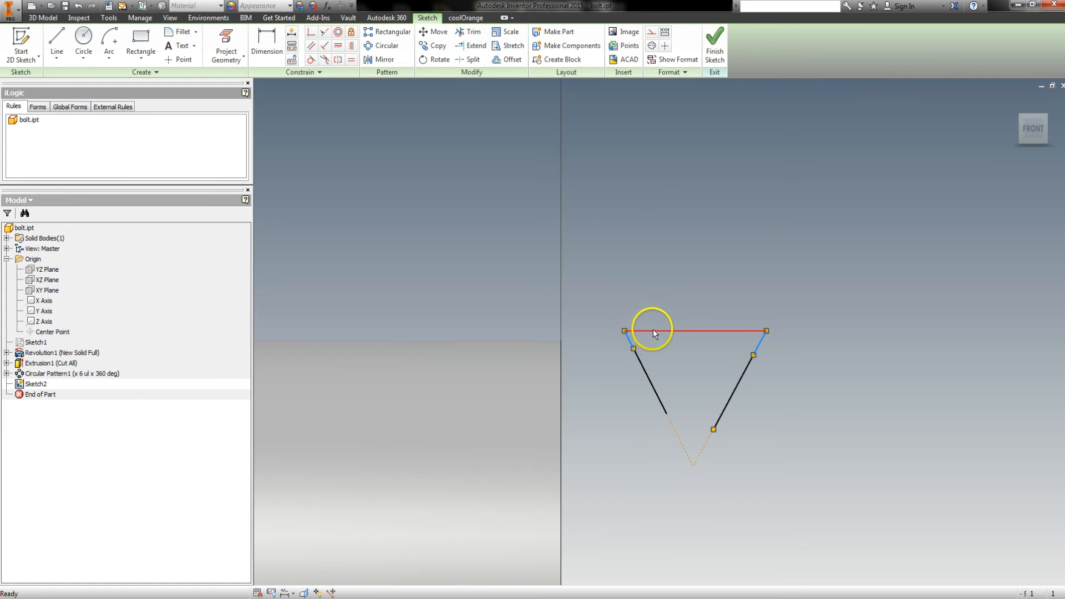
{"action": "left_click", "coordinate": [654, 329], "text": "ctrl"}
{"action": "right_click", "coordinate": [678, 283]}
{"action": "left_click", "coordinate": [740, 284]}
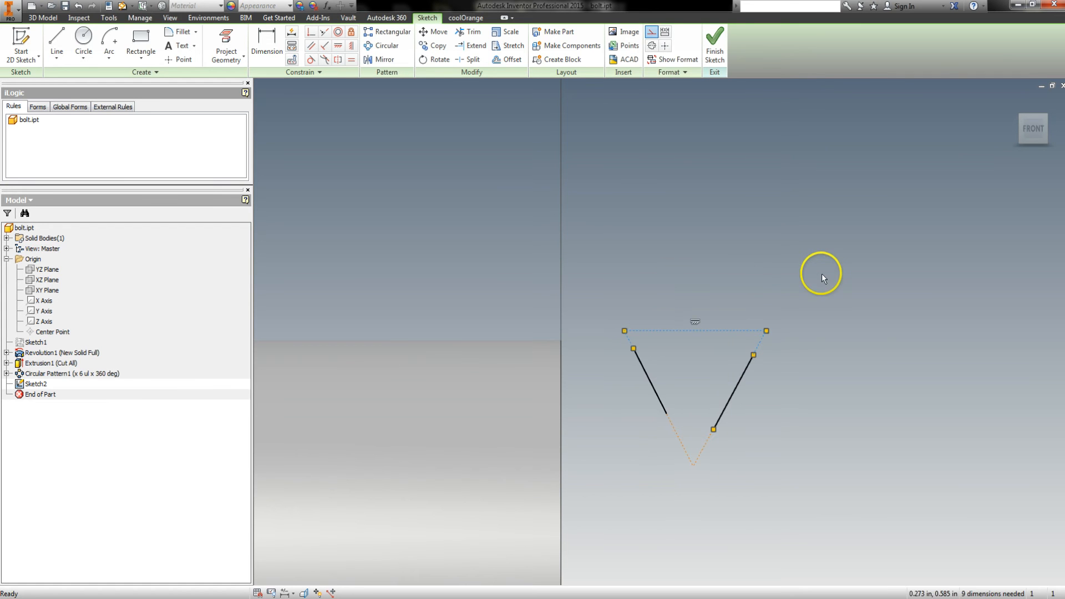
{"action": "left_click", "coordinate": [845, 312]}
Draw two short horizontal lines rightward from the solid left side's ends, the upper one about 0.063 in long
{"action": "key", "text": "l"}
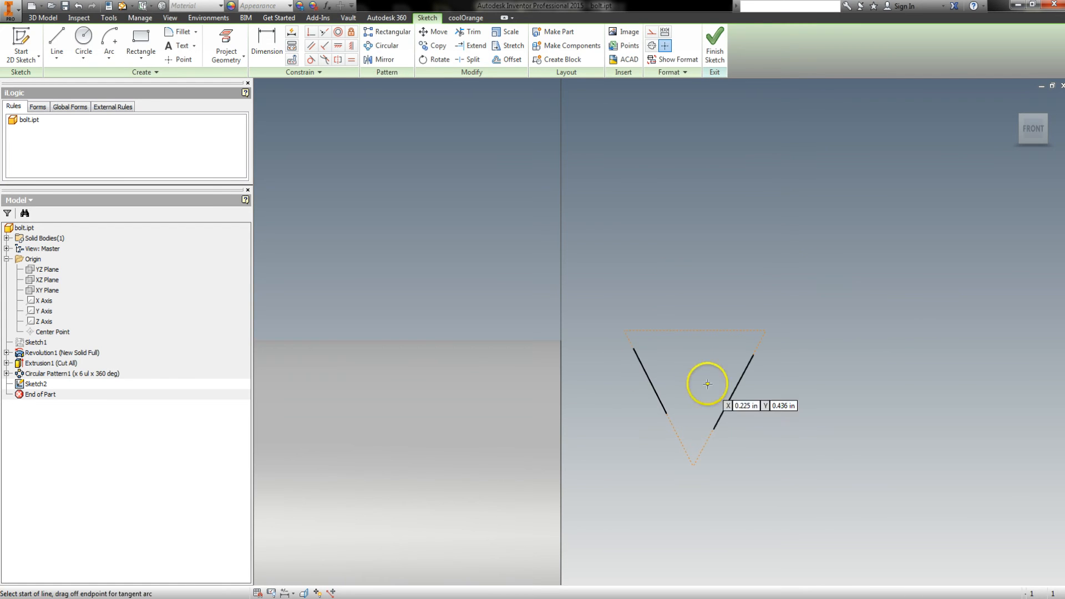
{"action": "left_click", "coordinate": [633, 348]}
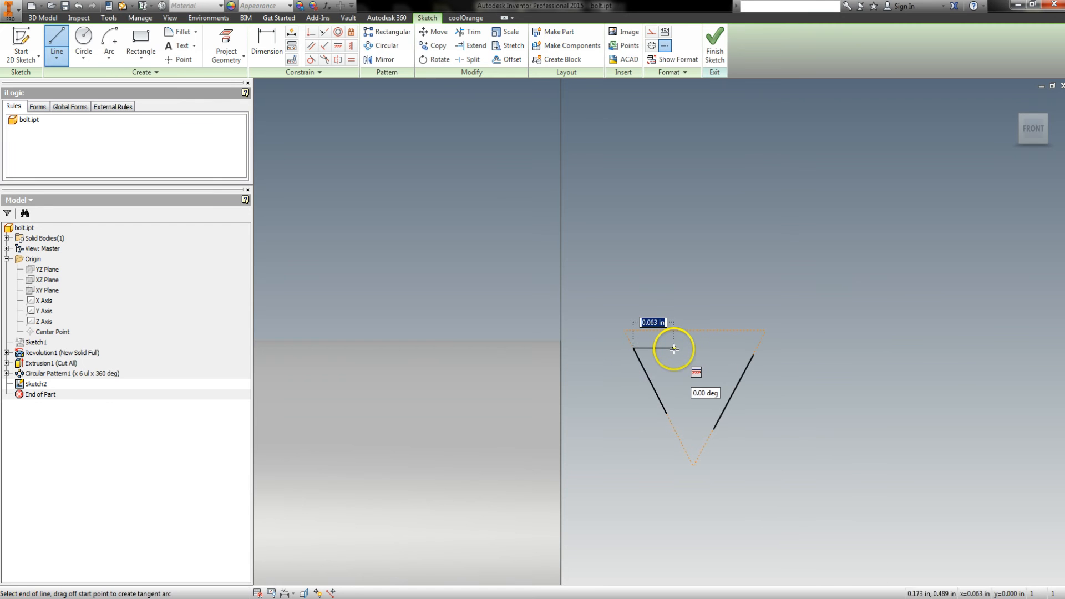
{"action": "double_click", "coordinate": [674, 348]}
{"action": "left_click", "coordinate": [666, 413]}
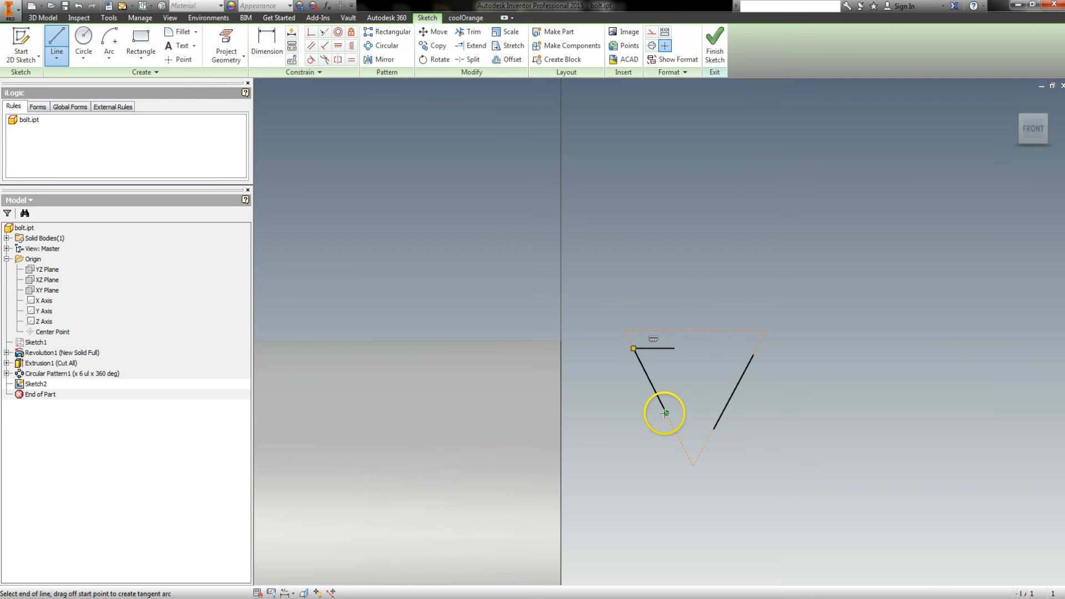
{"action": "left_click", "coordinate": [696, 413]}
{"action": "key", "text": "Escape"}
Make the free ends of both horizontal lines coincident with the lower and upper ends of the solid right side
{"action": "key", "text": "c"}
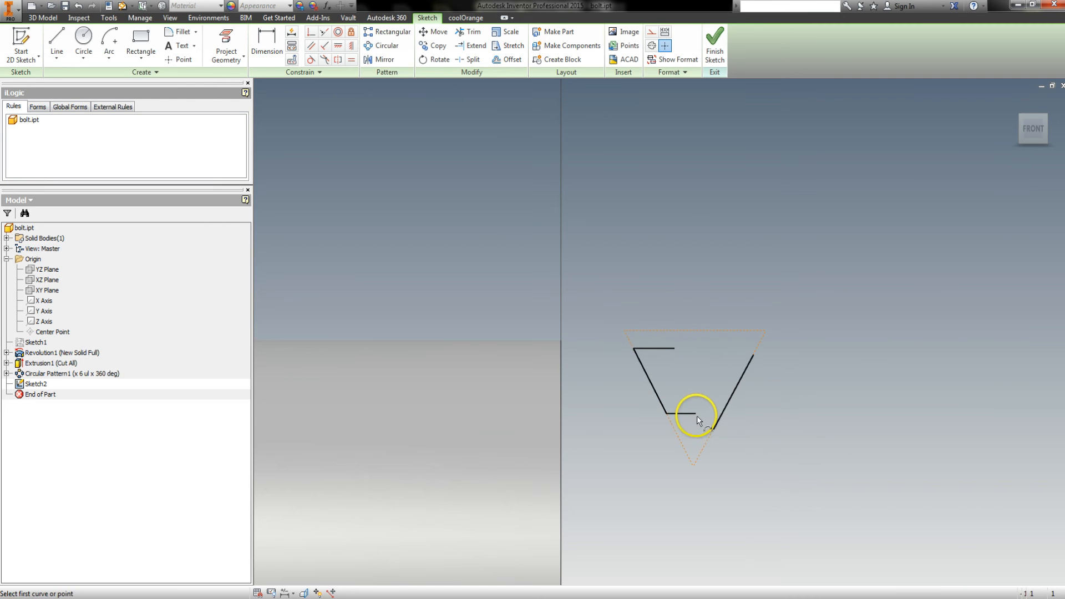
{"action": "left_click", "coordinate": [696, 414]}
{"action": "left_click", "coordinate": [714, 429]}
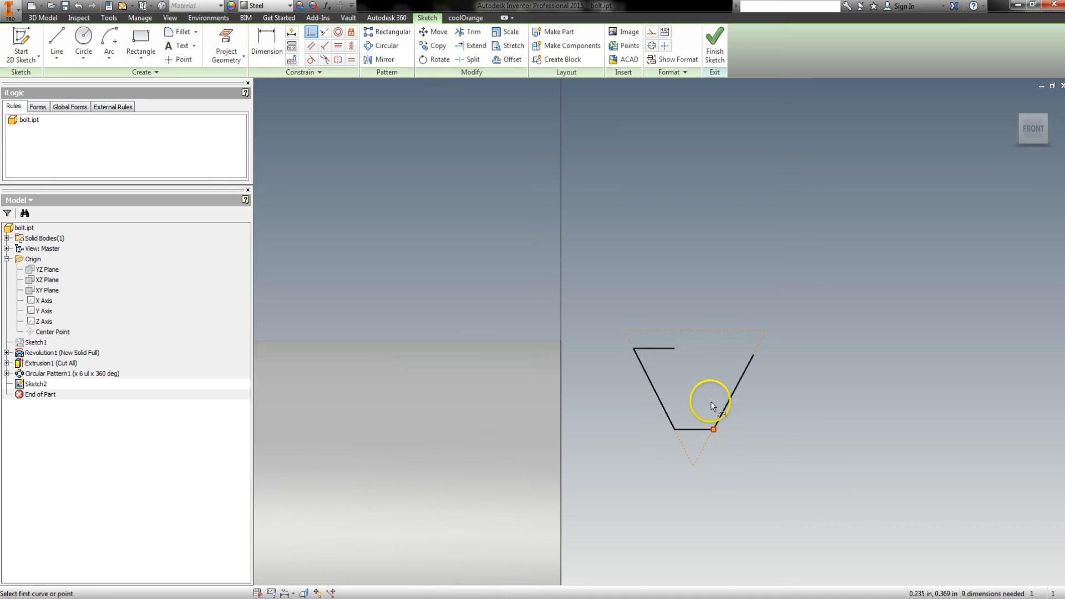
{"action": "left_click", "coordinate": [674, 348]}
{"action": "left_click", "coordinate": [753, 355]}
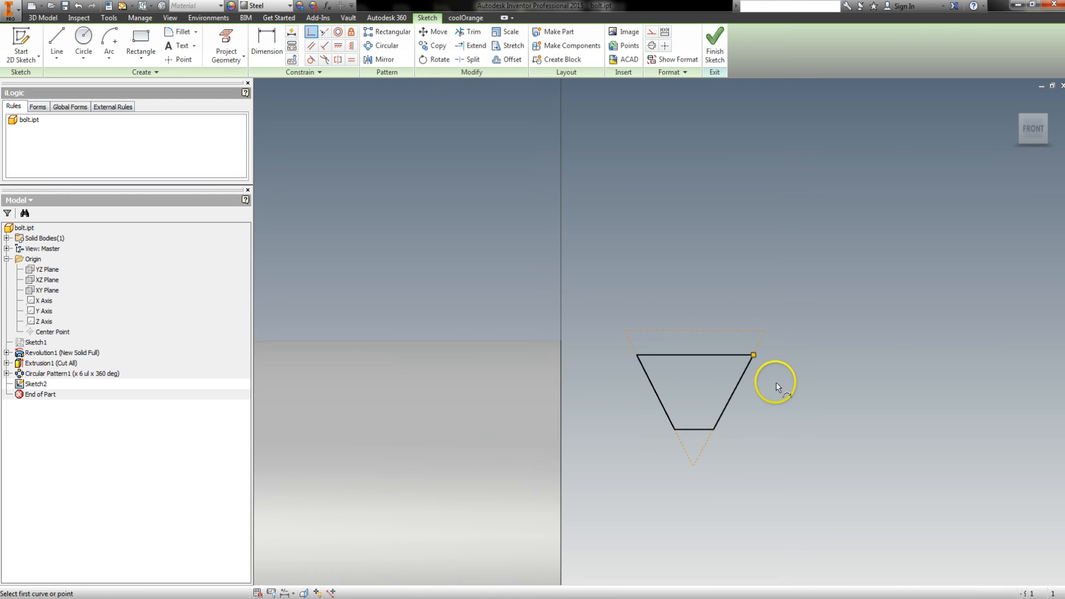
{"action": "key", "text": "Escape"}
Dimension the angle between the profile's two solid slanted sides as 60 degrees
{"action": "middle_click_drag", "start_coordinate": [745, 415], "coordinate": [766, 378]}
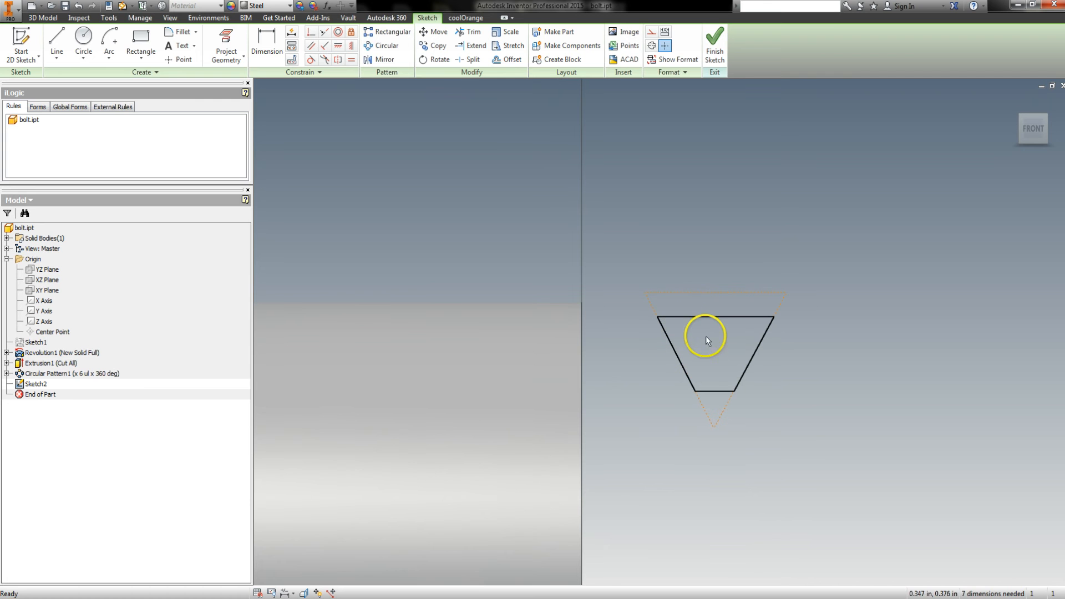
{"action": "key", "text": "d"}
{"action": "left_click", "coordinate": [682, 365]}
{"action": "left_click", "coordinate": [743, 373]}
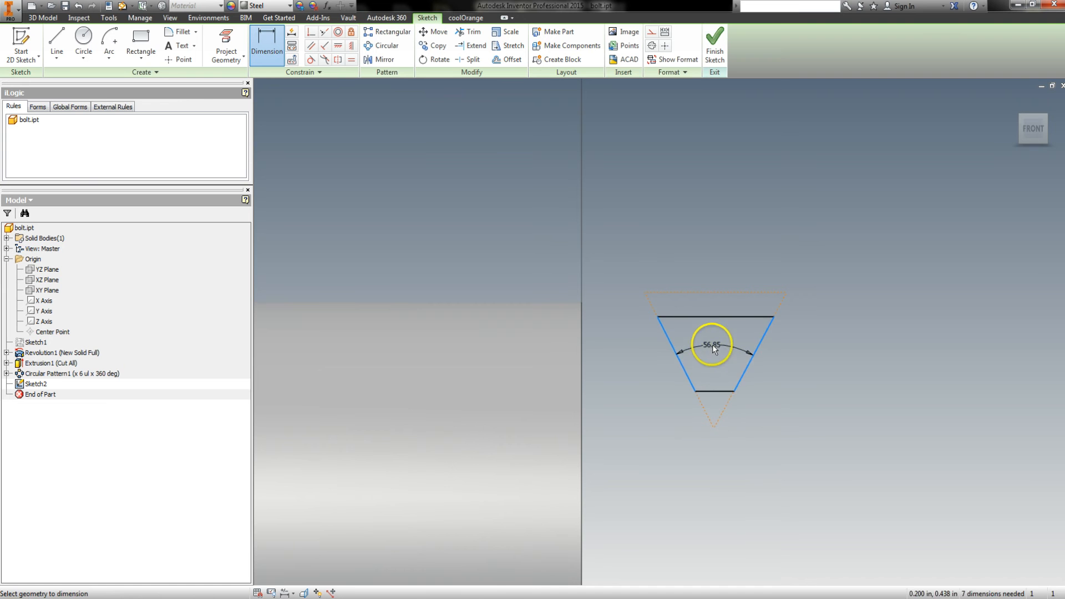
{"action": "left_click", "coordinate": [713, 345]}
{"action": "type", "text": "60"}
{"action": "key", "text": "Return"}
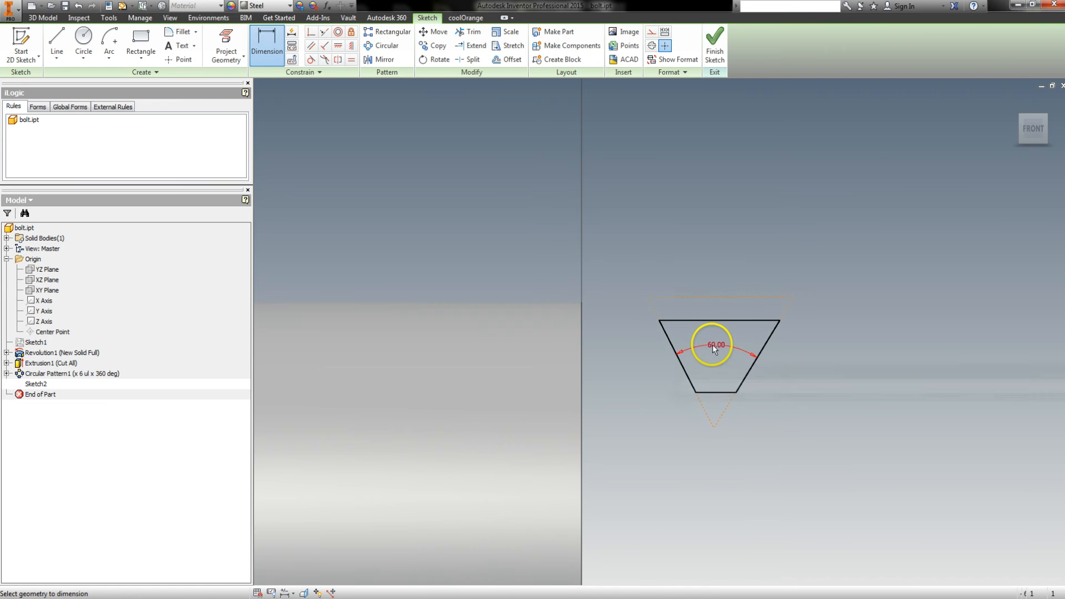
{"action": "key", "text": "Escape"}
Convert the short horizontal line at the bottom of the solid profile to a construction line
{"action": "scroll", "coordinate": [764, 418], "scroll_direction": "up", "scroll_amount": 3}
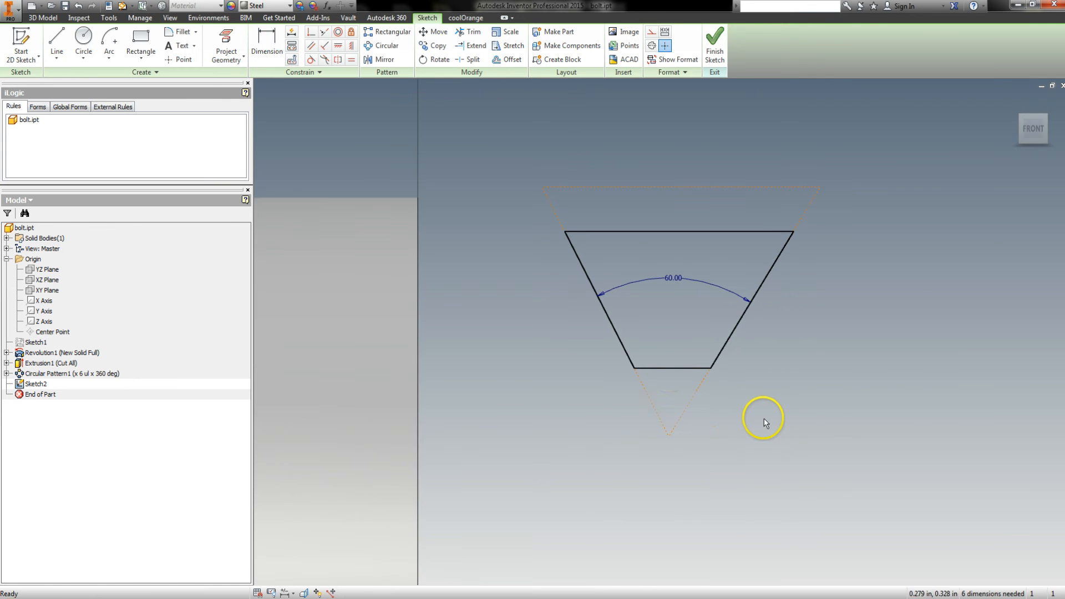
{"action": "left_click", "coordinate": [669, 368]}
{"action": "right_click", "coordinate": [668, 370]}
{"action": "left_click", "coordinate": [710, 374]}
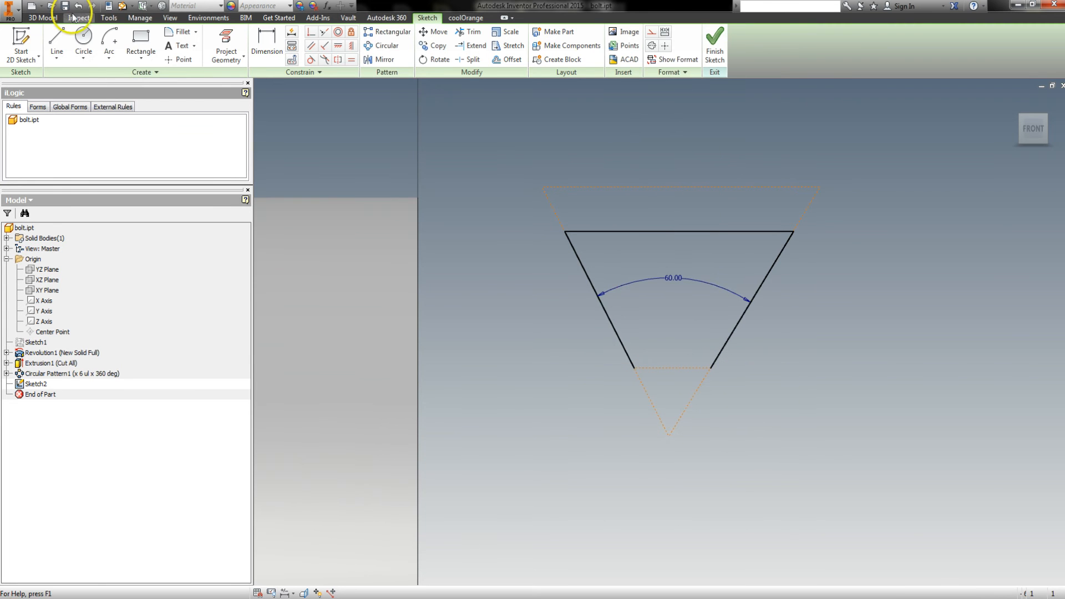
Draw a downward-bulging three-point arc between the lower ends of the two solid slanted sides
{"action": "left_click", "coordinate": [109, 58]}
{"action": "left_click", "coordinate": [117, 83]}
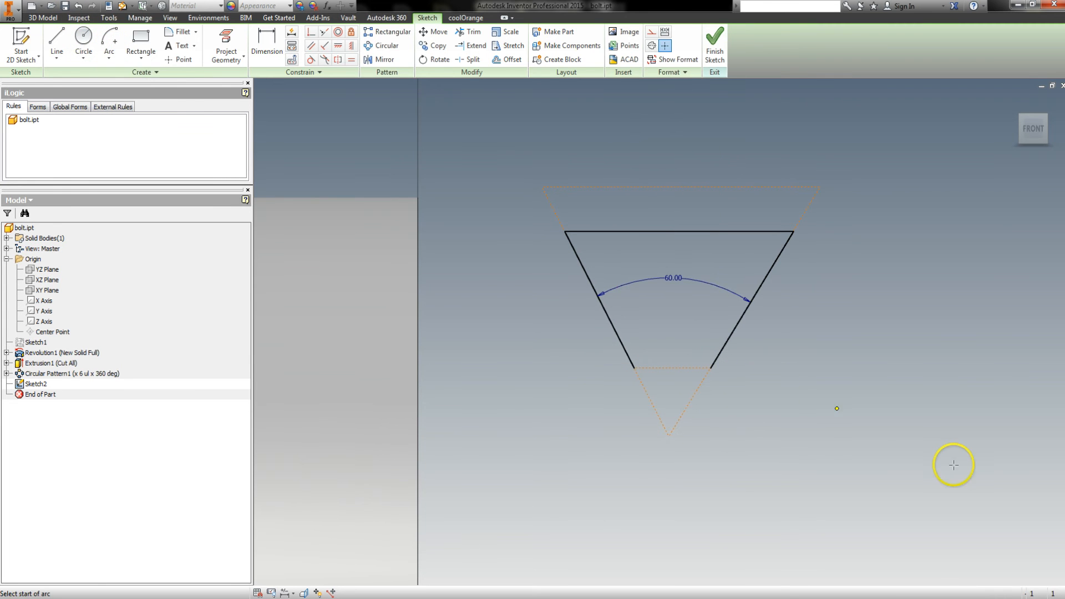
{"action": "left_click", "coordinate": [634, 368]}
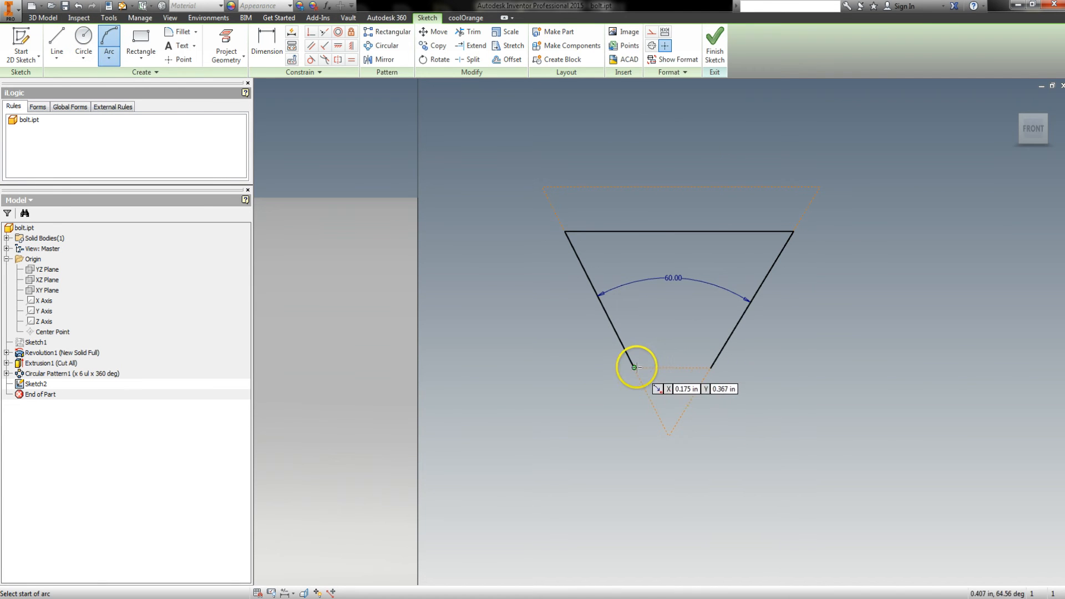
{"action": "left_click", "coordinate": [711, 369]}
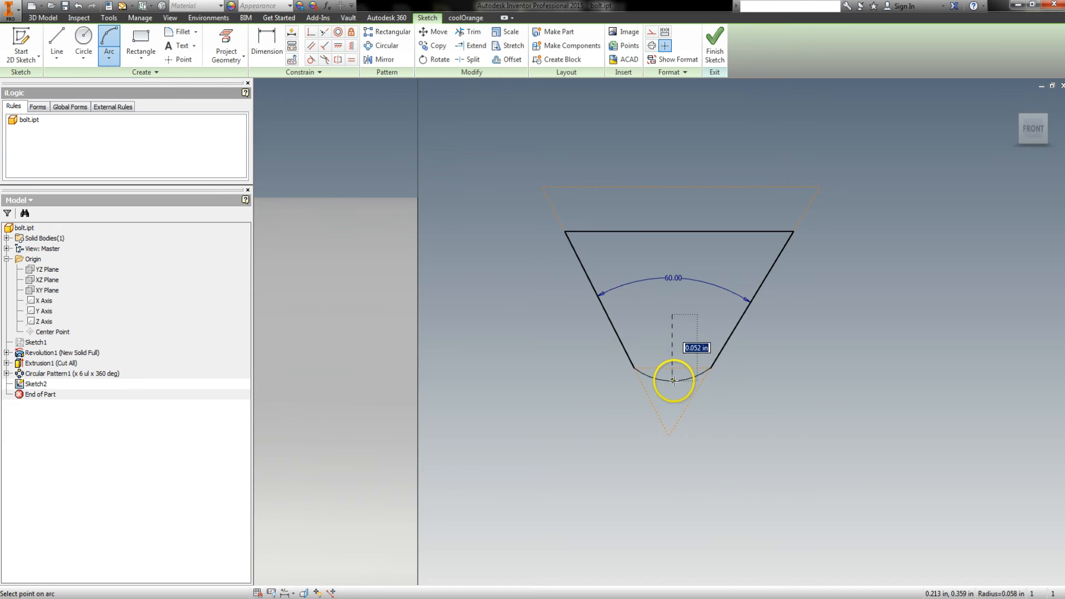
{"action": "left_click", "coordinate": [669, 388]}
{"action": "key", "text": "Escape"}
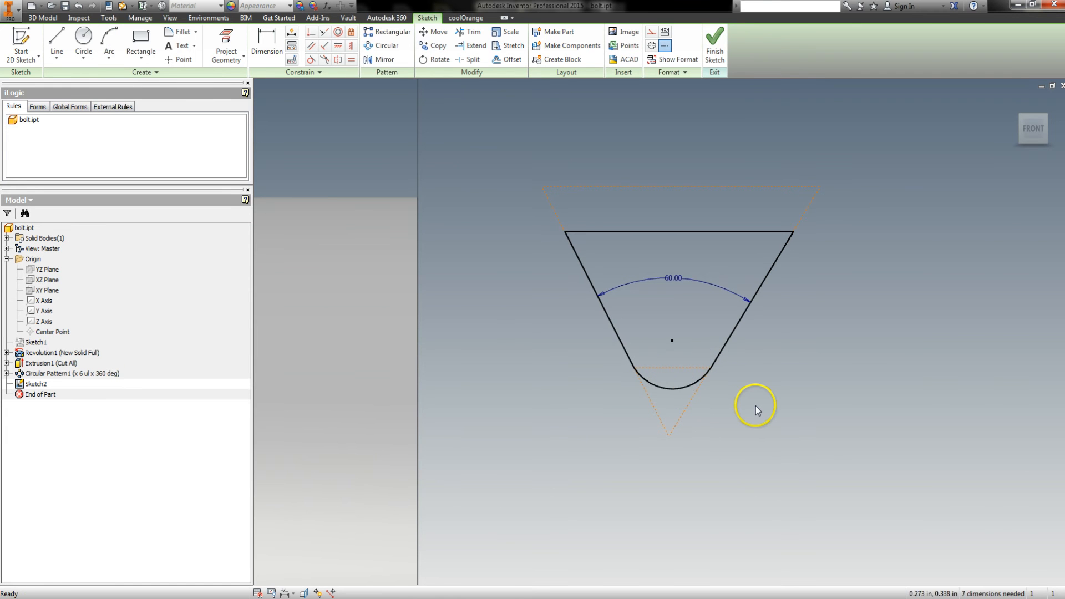
Make the bottom arc tangent to both the left and right solid slanted sides
{"action": "key", "text": "t"}
{"action": "left_click", "coordinate": [662, 388]}
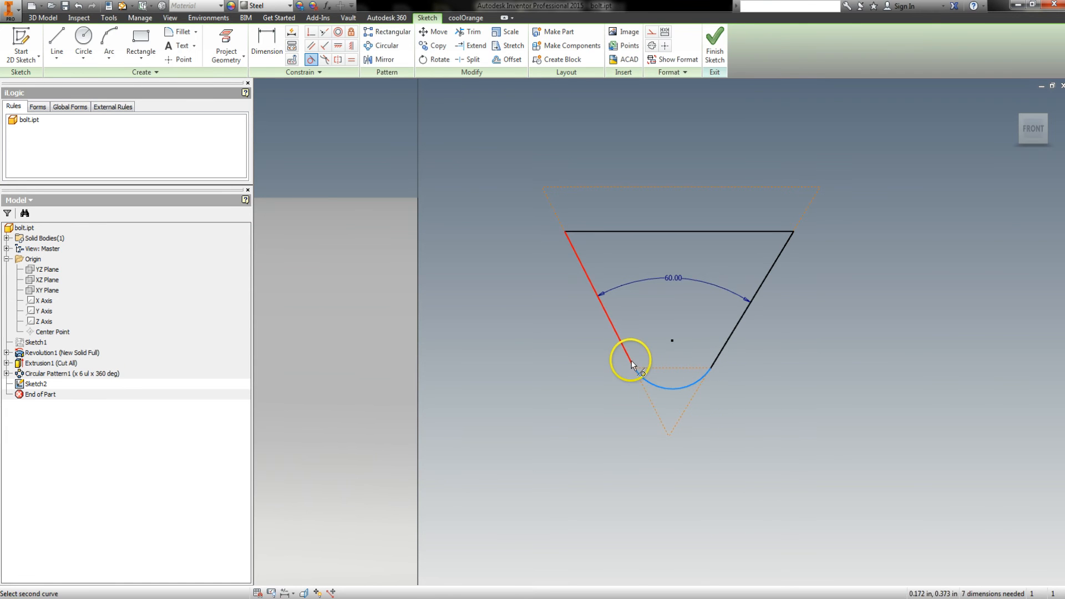
{"action": "left_click", "coordinate": [633, 360]}
{"action": "left_click", "coordinate": [666, 385]}
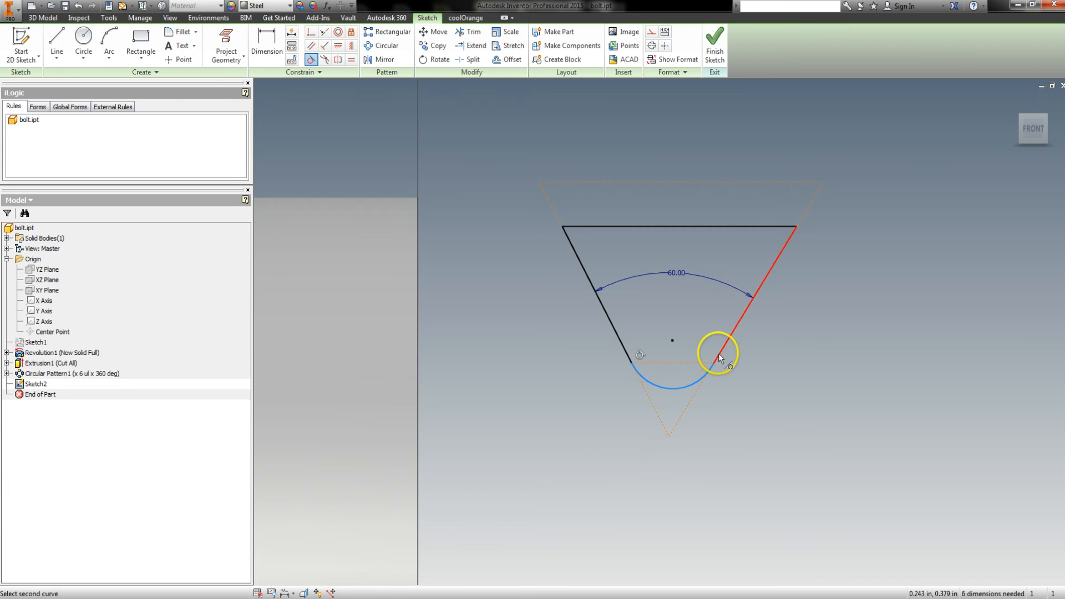
{"action": "left_click", "coordinate": [718, 353]}
{"action": "key", "text": "Escape"}
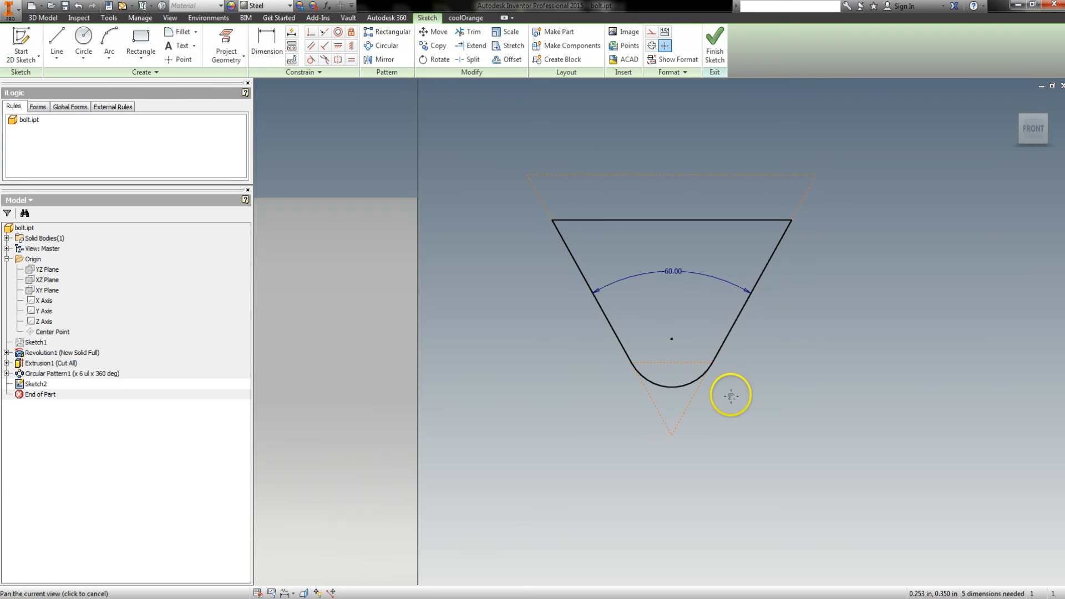
Add a numeric user parameter named tpi to the part's parameters
{"action": "scroll", "coordinate": [730, 402], "scroll_direction": "down", "scroll_amount": 3}
{"action": "middle_click_drag", "start_coordinate": [738, 420], "coordinate": [734, 402]}
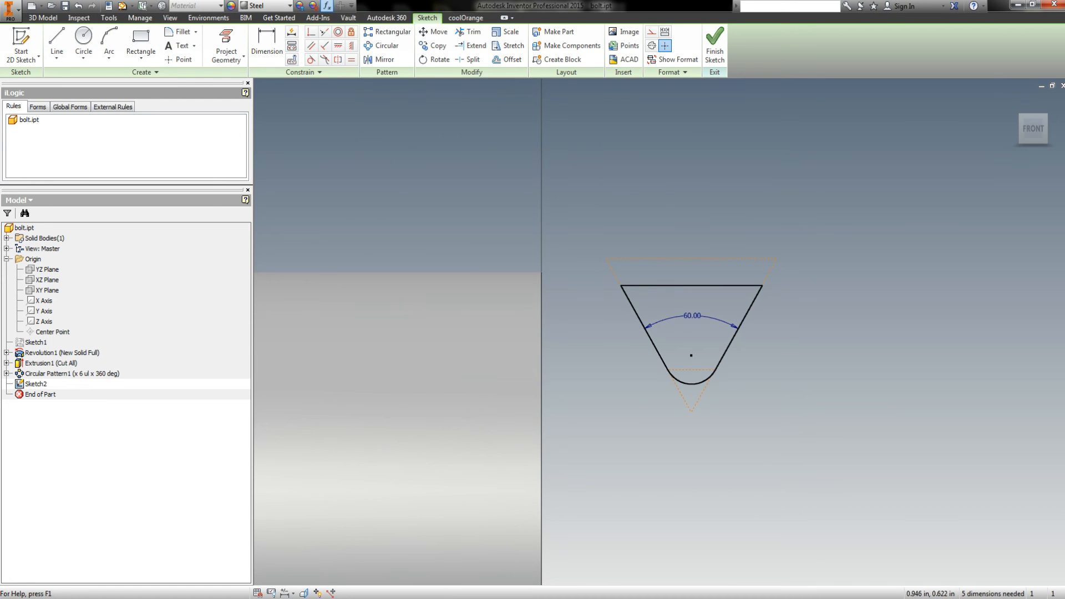
{"action": "left_click", "coordinate": [327, 6]}
{"action": "left_click_drag", "start_coordinate": [820, 157], "coordinate": [364, 222]}
{"action": "left_click", "coordinate": [322, 508]}
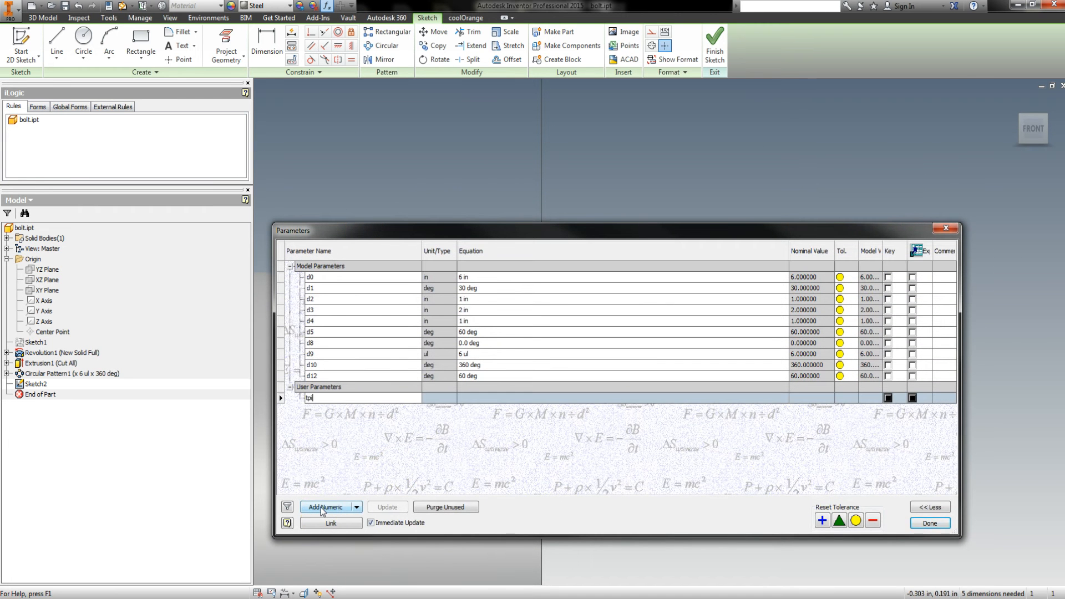
{"action": "type", "text": "tpi"}
{"action": "key", "text": "Return"}
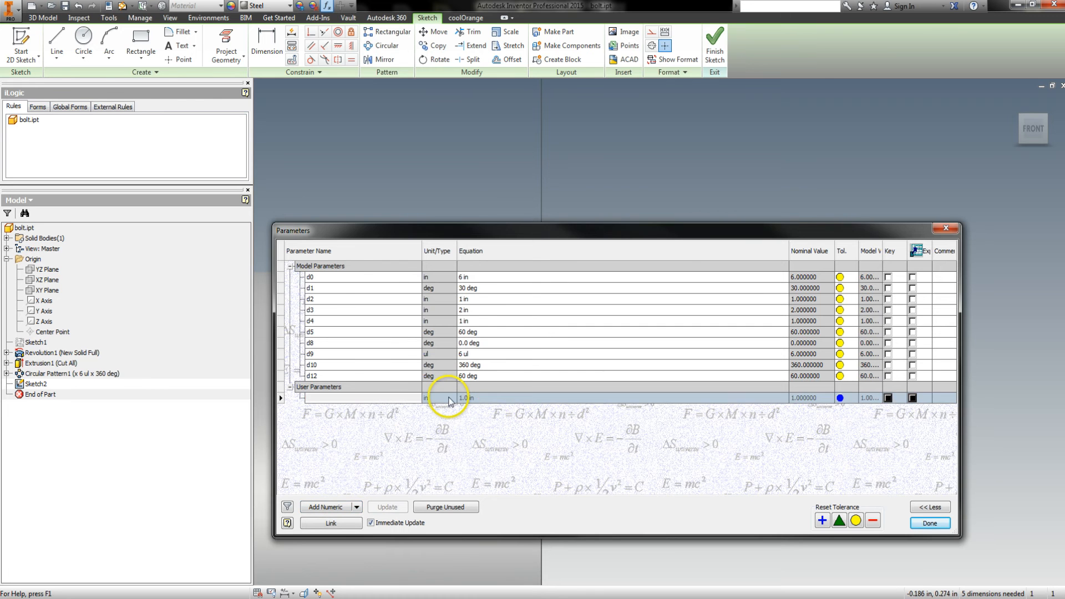
Set the tpi parameter's unit to ul and its equation to 8 ul
{"action": "left_click", "coordinate": [447, 398]}
{"action": "type", "text": "ul"}
{"action": "key", "text": "Return"}
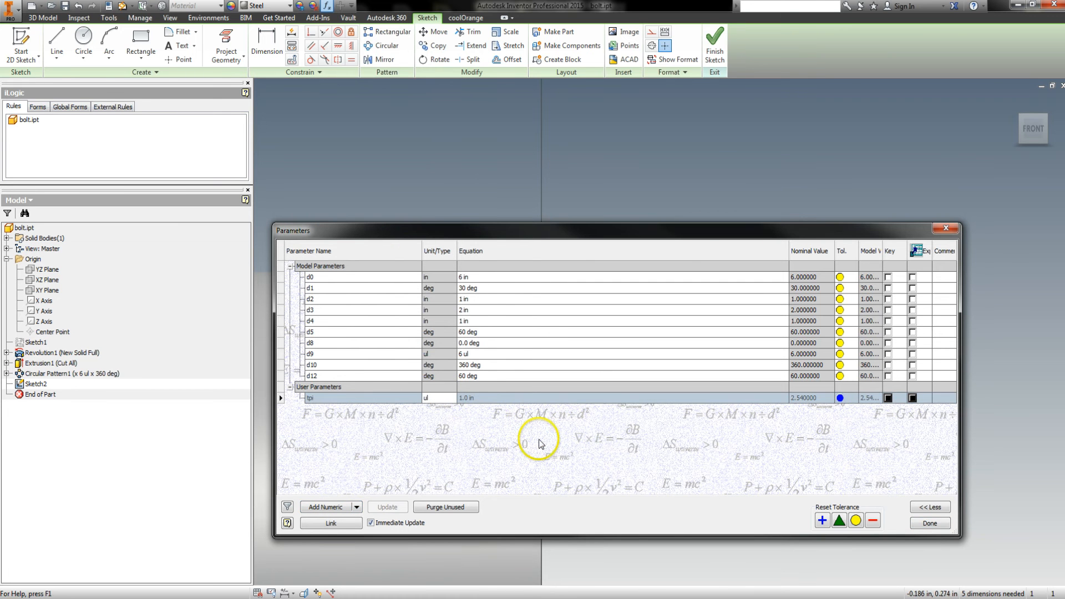
{"action": "left_click", "coordinate": [504, 397]}
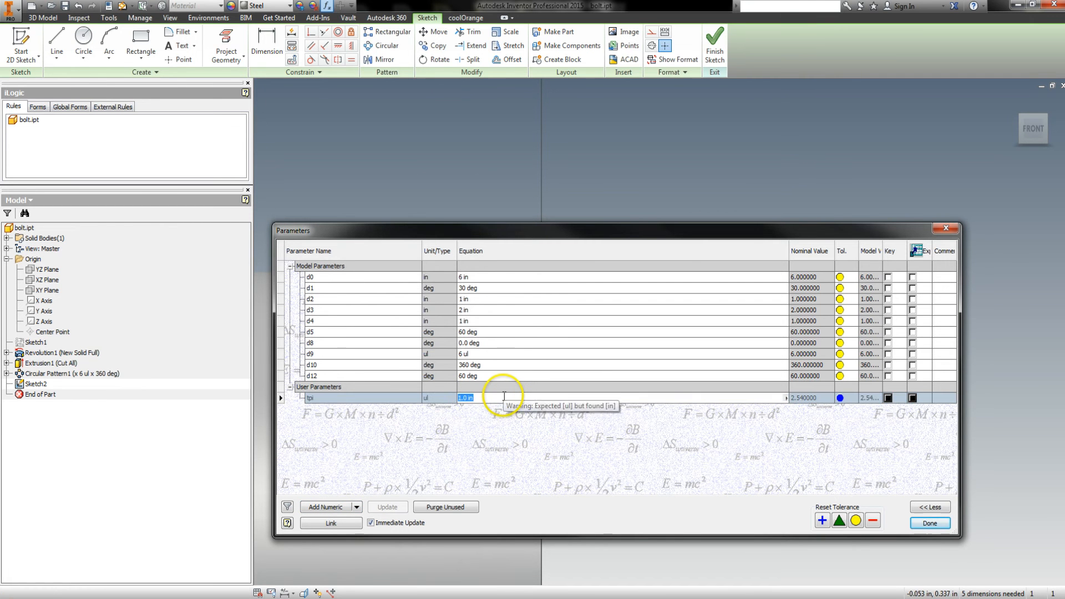
{"action": "type", "text": "8 ul"}
{"action": "key", "text": "Return"}
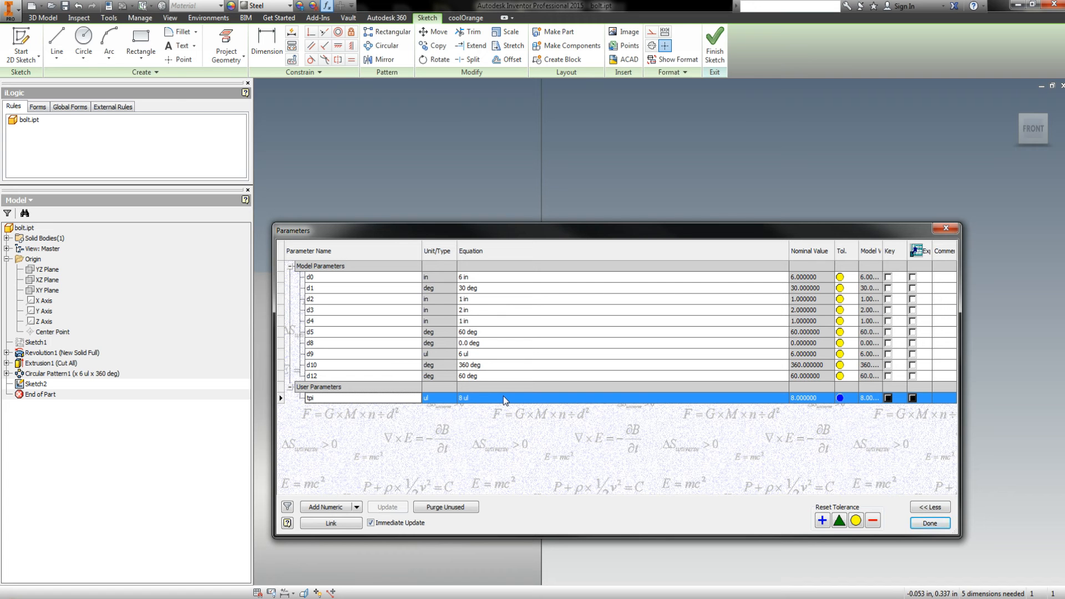
Add a numeric user parameter named pitch with the equation 1.0 in / tpi, and close the parameters
{"action": "left_click", "coordinate": [323, 507]}
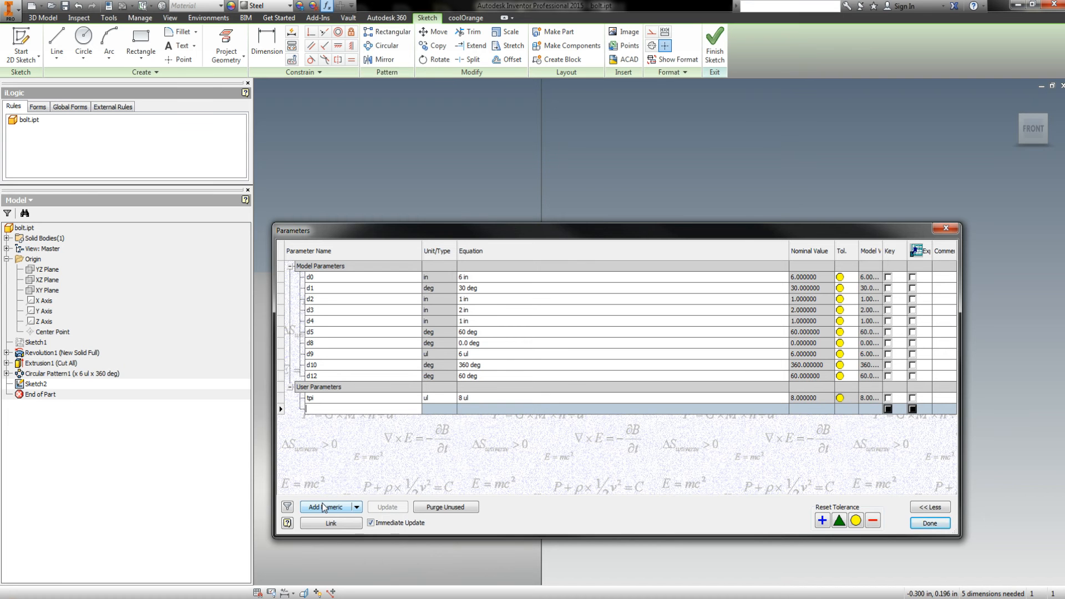
{"action": "type", "text": "ch"}
{"action": "key", "text": "Return"}
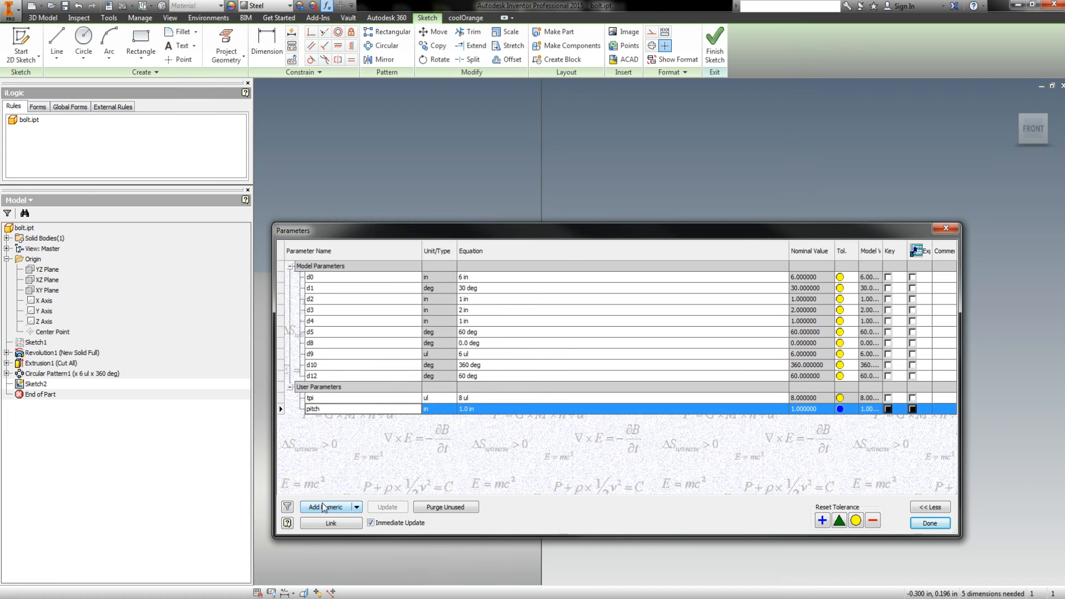
{"action": "left_click", "coordinate": [470, 428]}
{"action": "left_click", "coordinate": [497, 409]}
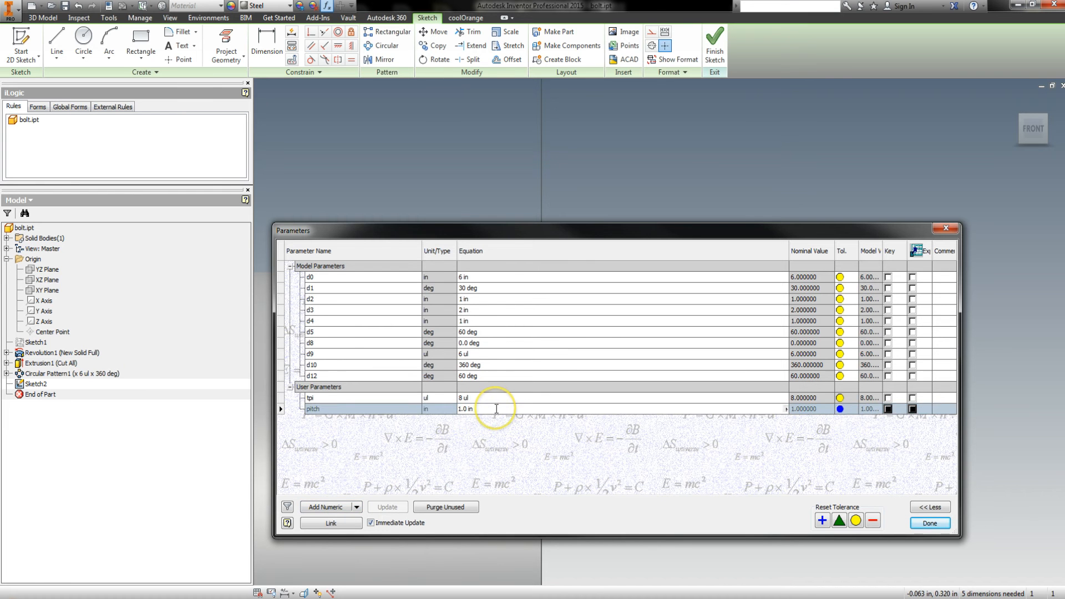
{"action": "type", "text": "/t"}
{"action": "key", "text": "Return"}
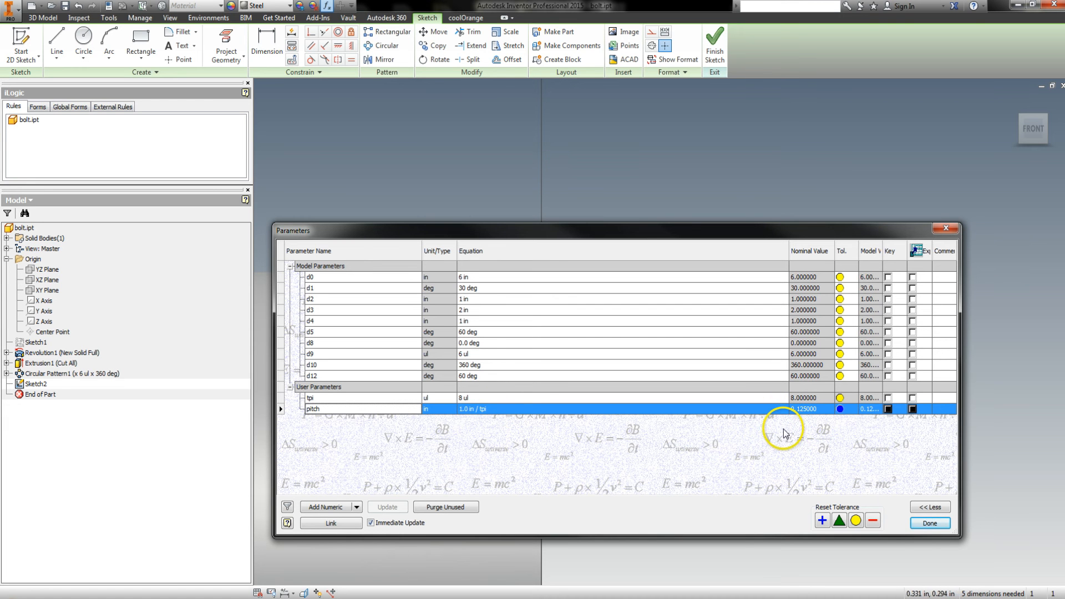
{"action": "left_click", "coordinate": [929, 523]}
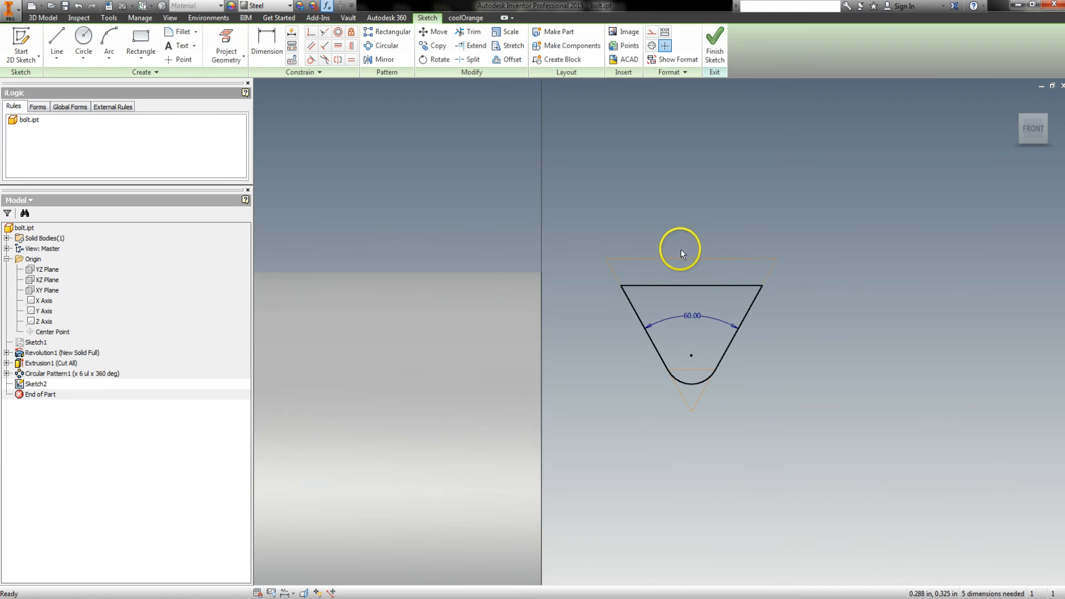
Dimension the length of the triangle's top construction line and set it to the pitch parameter
{"action": "key", "text": "d"}
{"action": "left_click", "coordinate": [636, 257]}
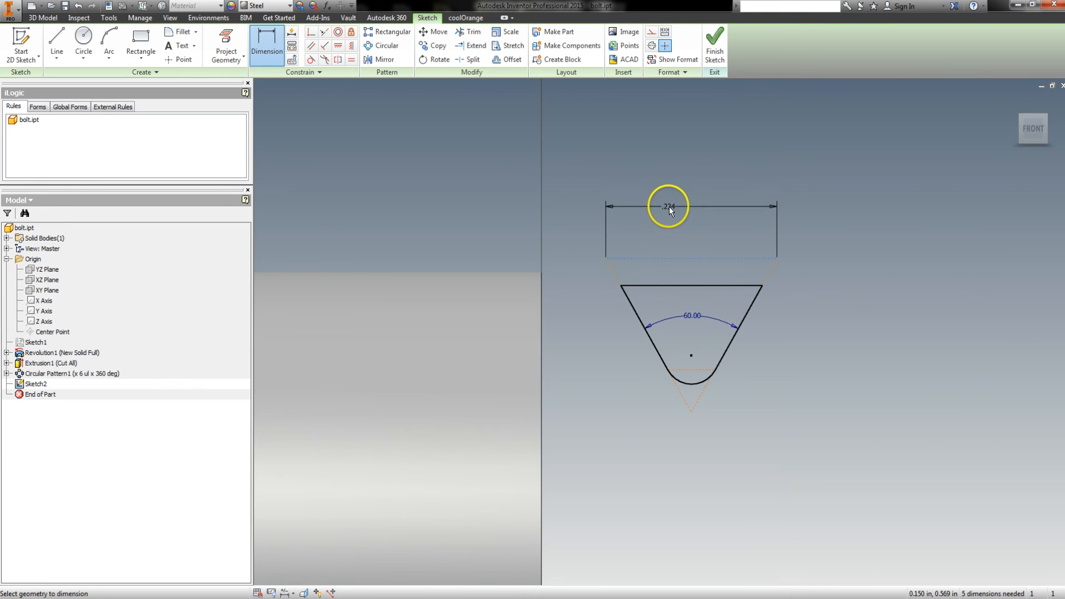
{"action": "left_click", "coordinate": [668, 212]}
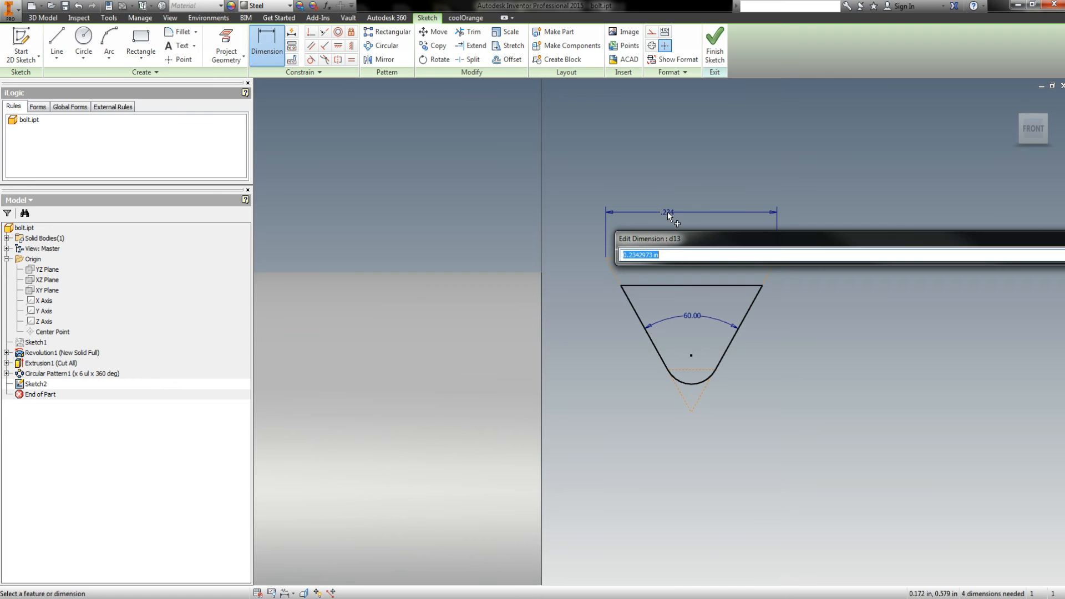
{"action": "type", "text": "pitch"}
{"action": "key", "text": "Return"}
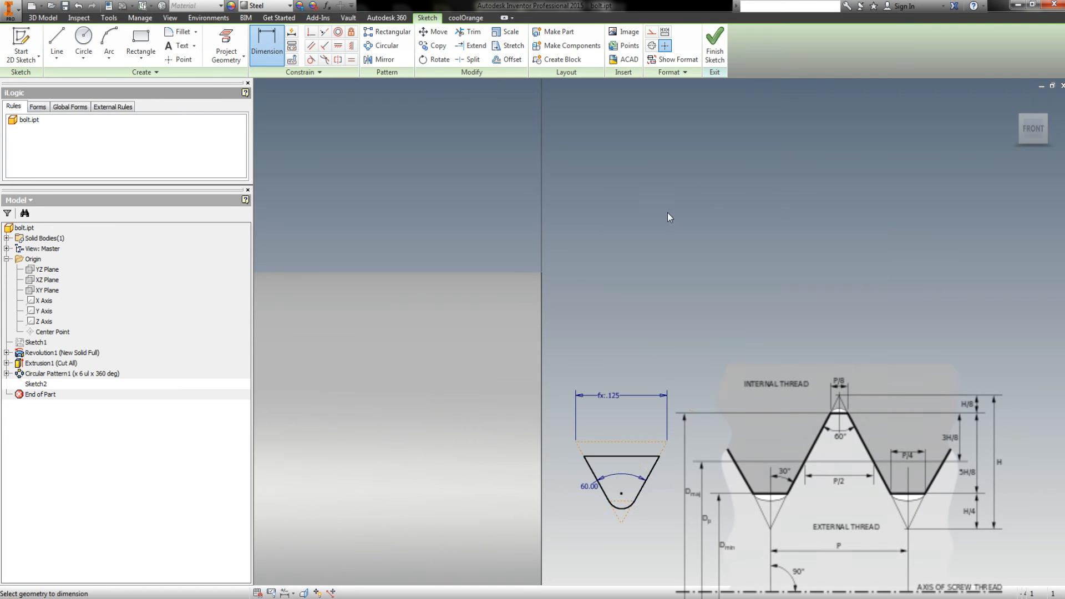
Dimension the length of the profile's solid top line and set it to .875*pitch
{"action": "scroll", "coordinate": [652, 466], "scroll_direction": "down", "scroll_amount": 3}
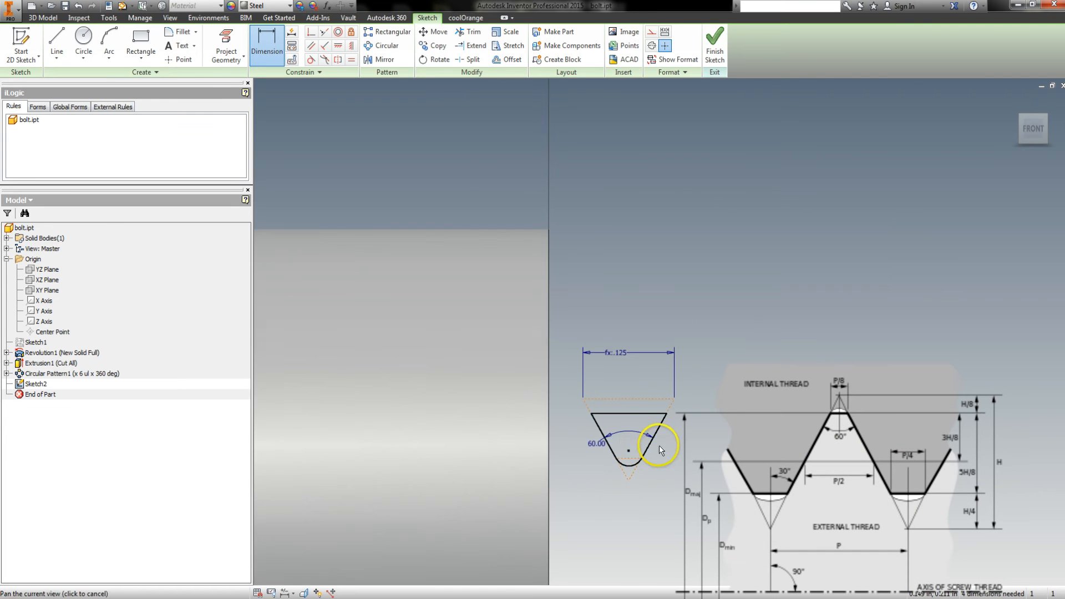
{"action": "left_click", "coordinate": [636, 412]}
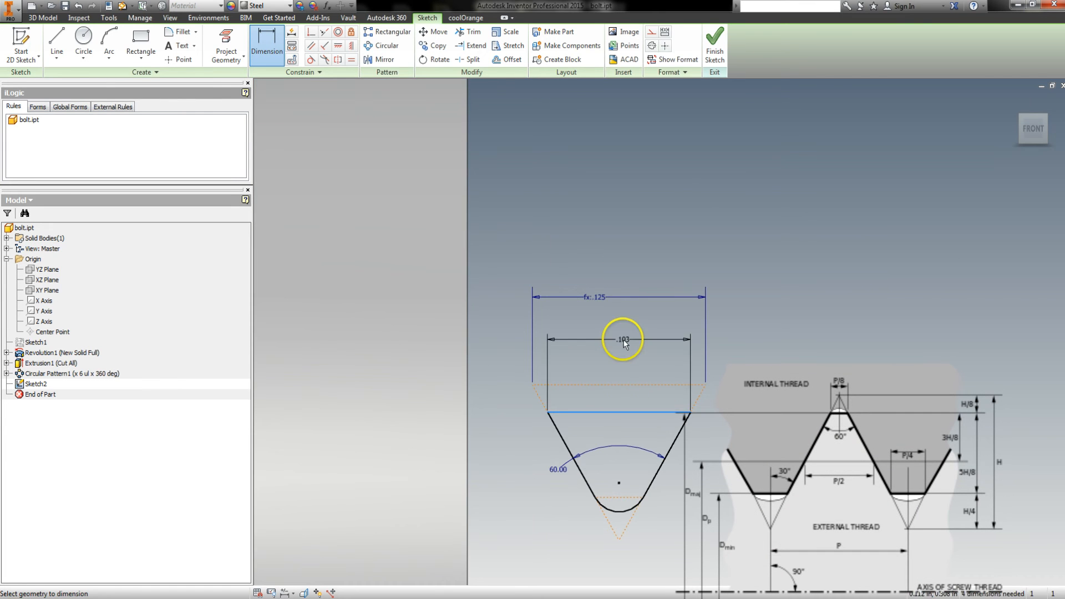
{"action": "left_click", "coordinate": [624, 339]}
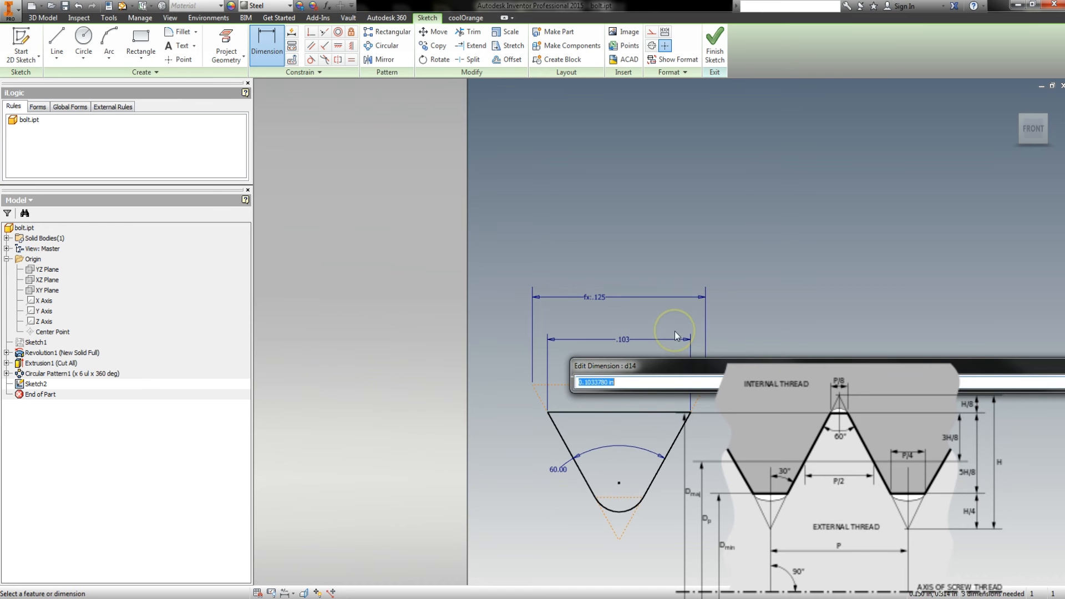
{"action": "type", "text": ".875*pitch"}
{"action": "key", "text": "Return"}
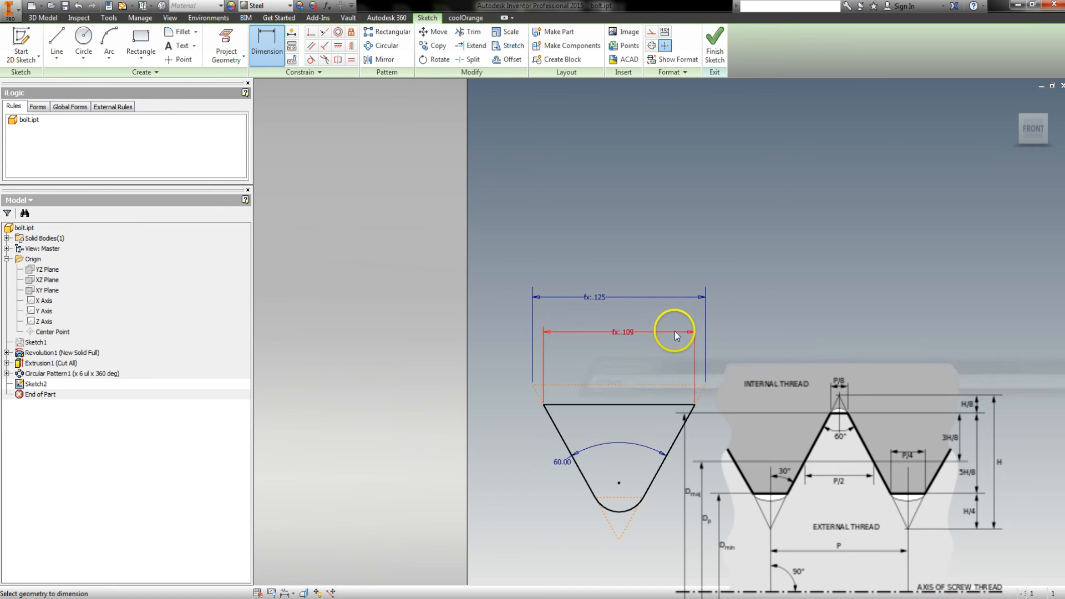
Dimension the width of the construction line across the rounded root and set it to .25*pitch
{"action": "left_click", "coordinate": [633, 538]}
{"action": "left_click", "coordinate": [678, 529]}
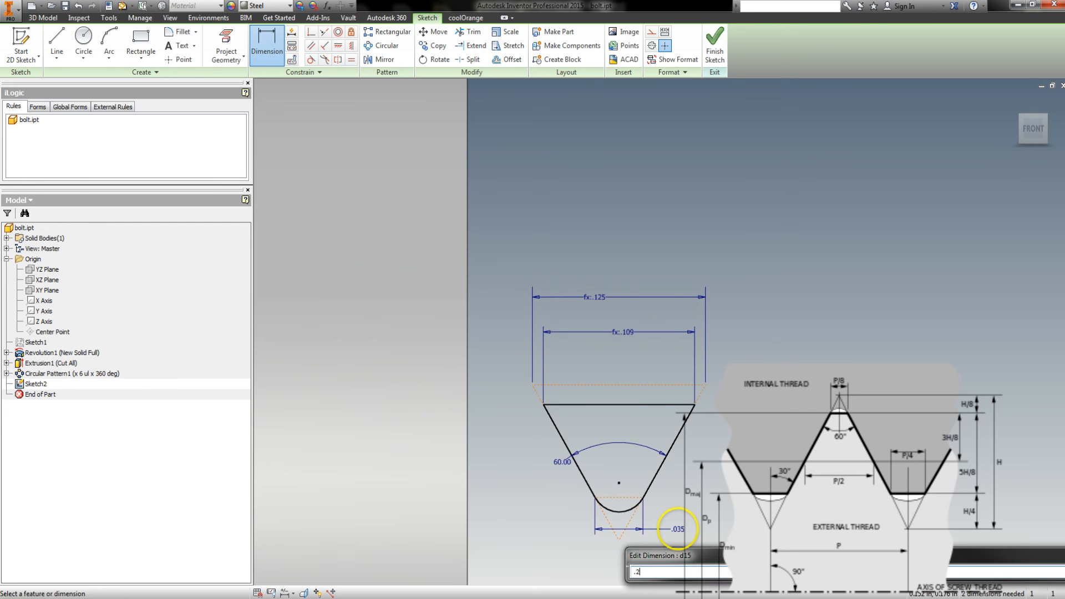
{"action": "type", "text": ".25*pitch"}
{"action": "key", "text": "Return"}
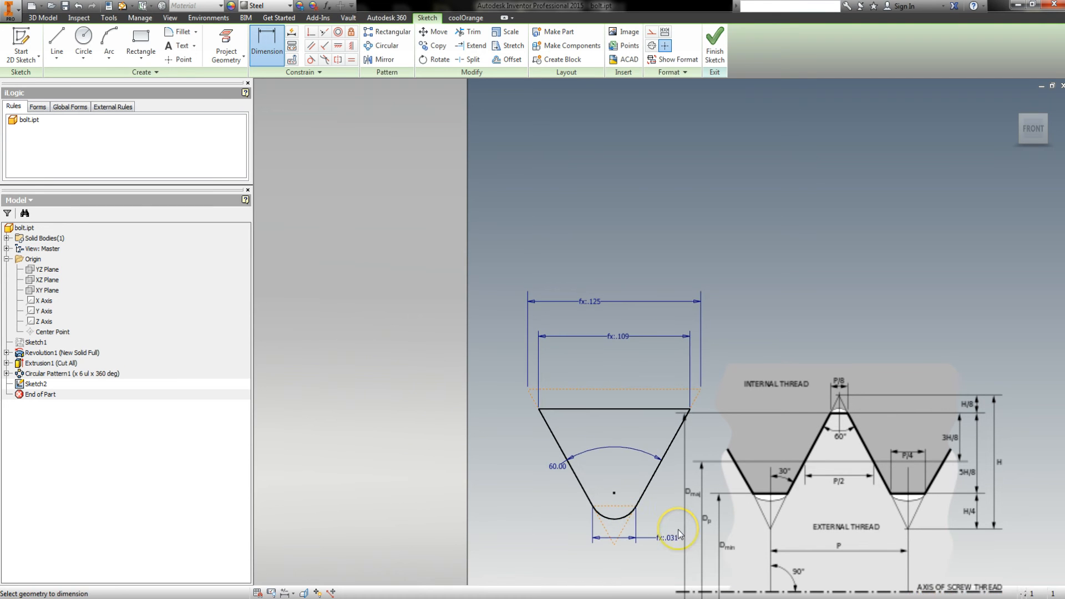
{"action": "middle_click_drag", "start_coordinate": [692, 468], "coordinate": [711, 428]}
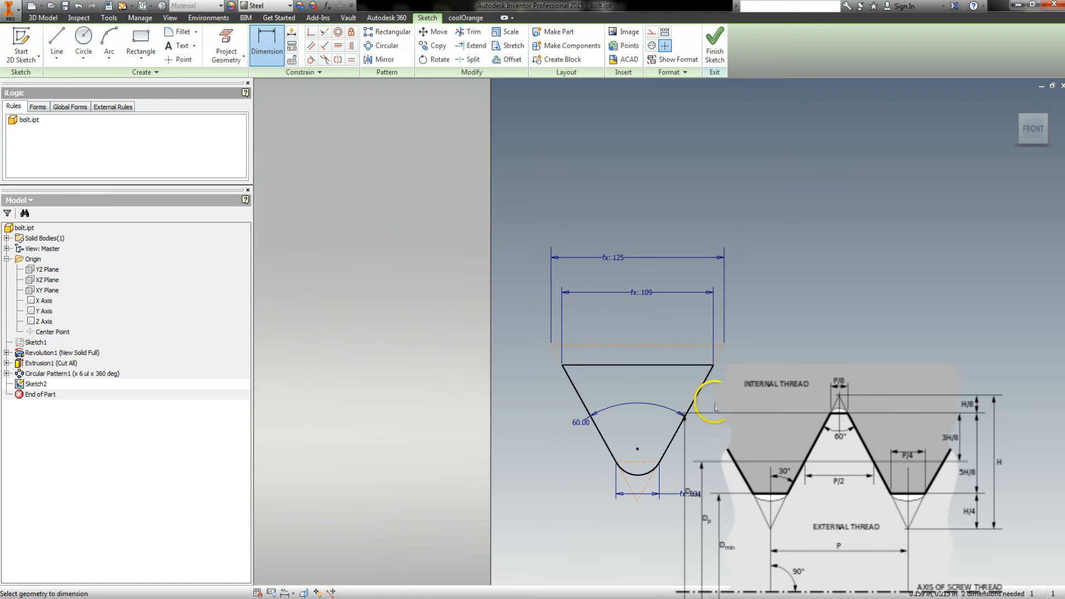
{"action": "key", "text": "Escape"}
Make the profile's solid top line coincident with the upper corner point of the shank's end face
{"action": "left_click_drag", "start_coordinate": [724, 345], "coordinate": [730, 143]}
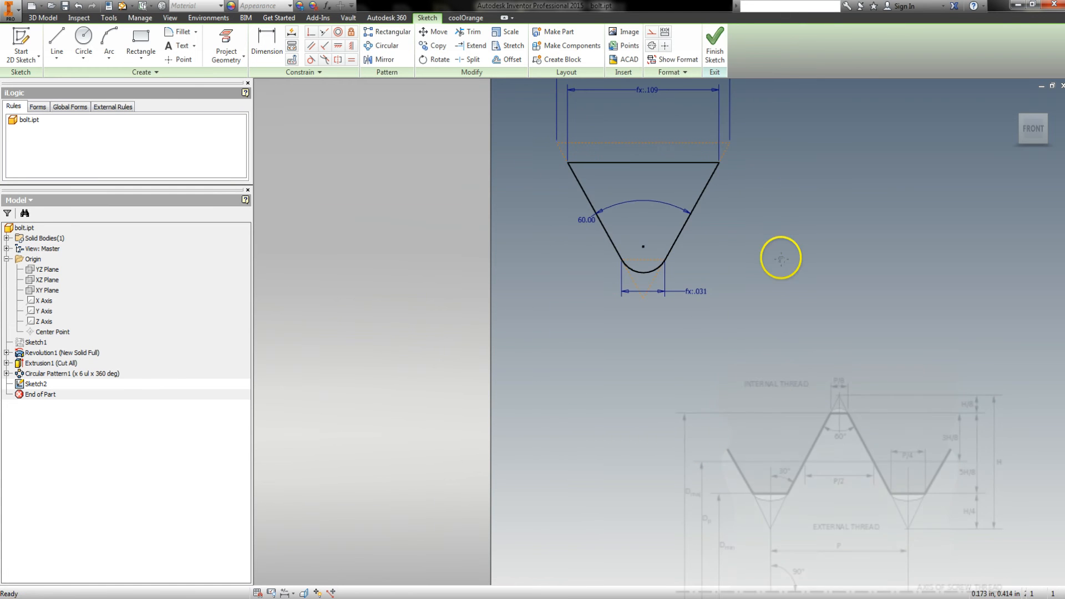
{"action": "middle_click_drag", "start_coordinate": [763, 183], "coordinate": [817, 421]}
{"action": "left_click", "coordinate": [819, 413]}
{"action": "key", "text": "F4"}
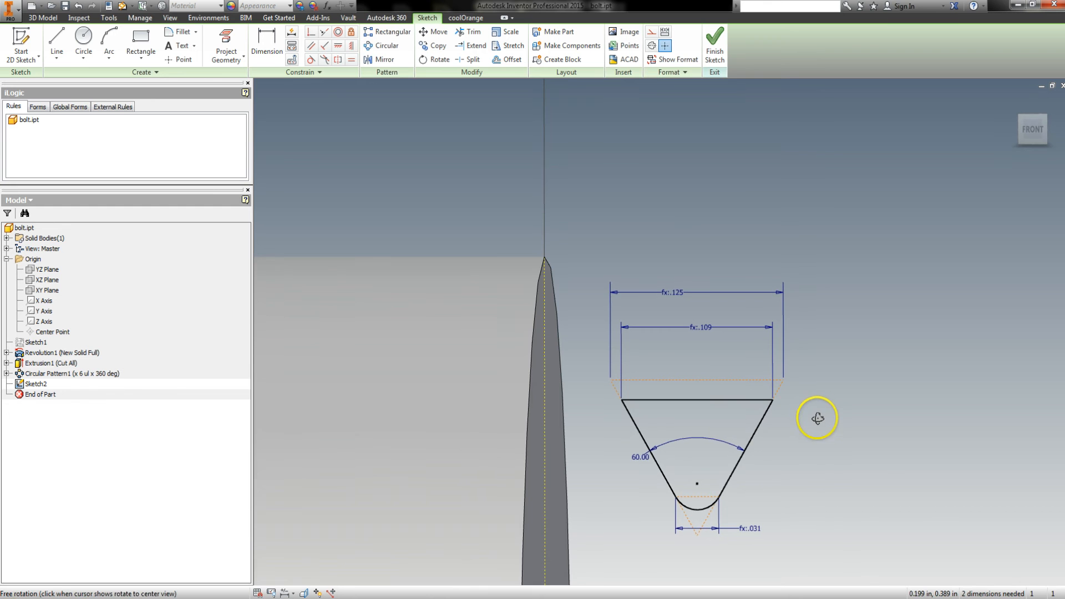
{"action": "middle_click_drag", "start_coordinate": [855, 422], "coordinate": [816, 418], "text": "shift"}
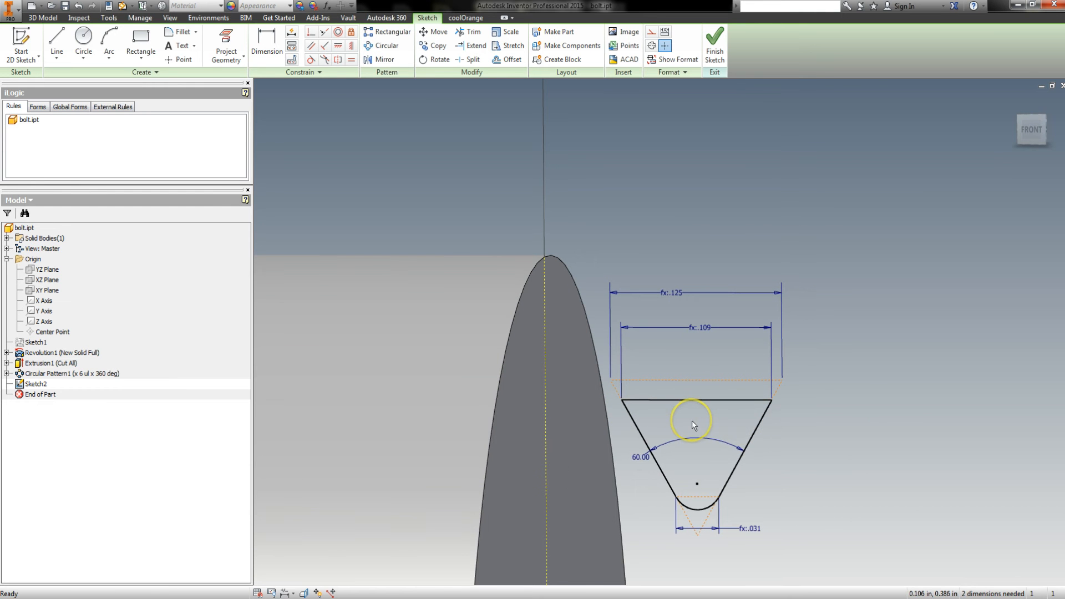
{"action": "key", "text": "period"}
{"action": "left_click", "coordinate": [661, 400]}
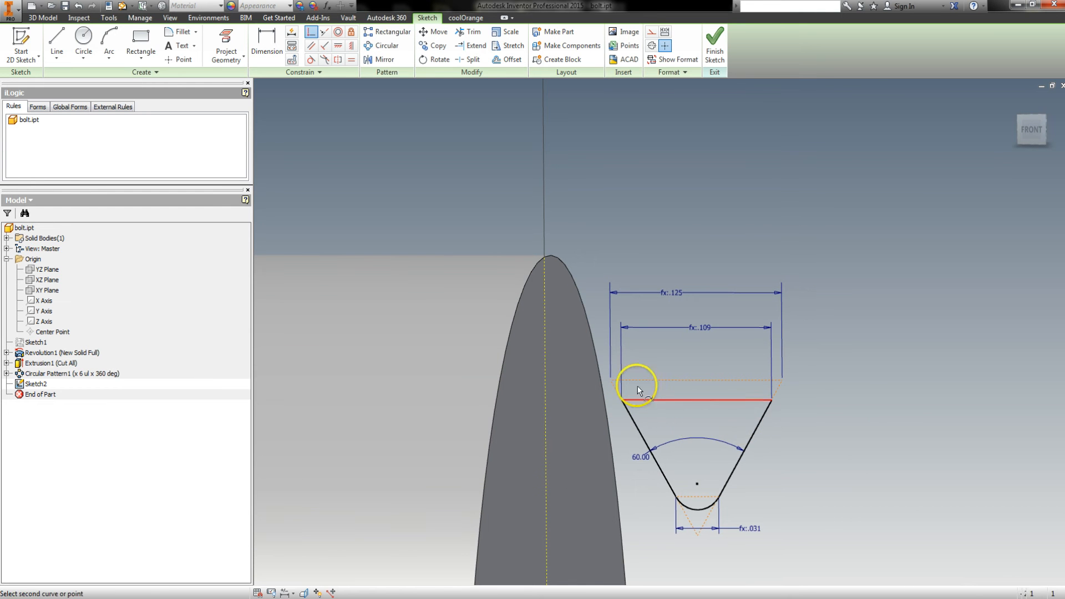
{"action": "left_click", "coordinate": [546, 255]}
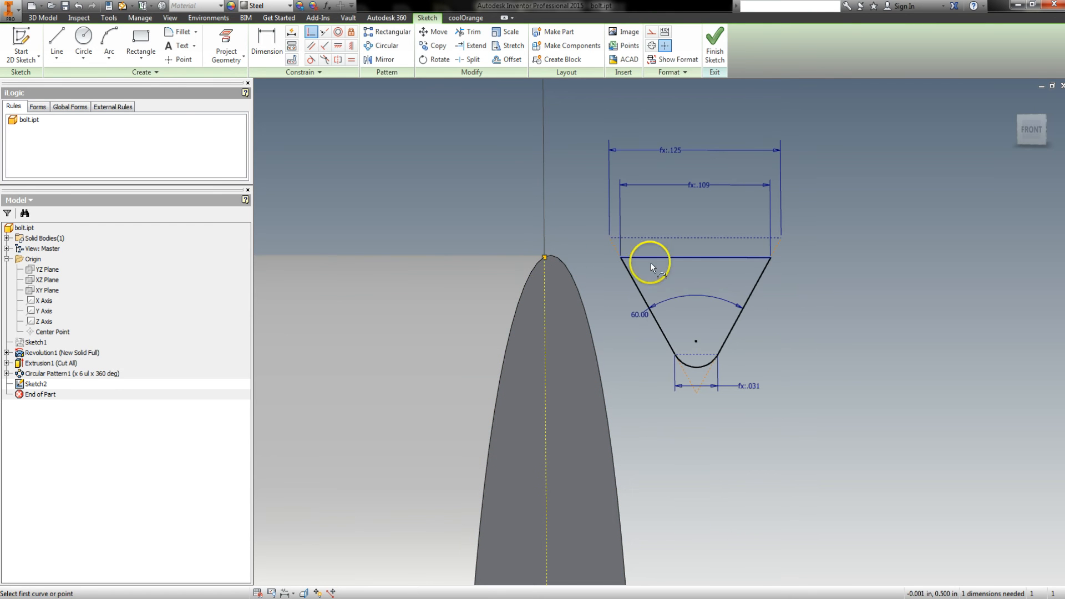
Place a sketch point at the midpoint of the profile's solid top line
{"action": "key", "text": "d"}
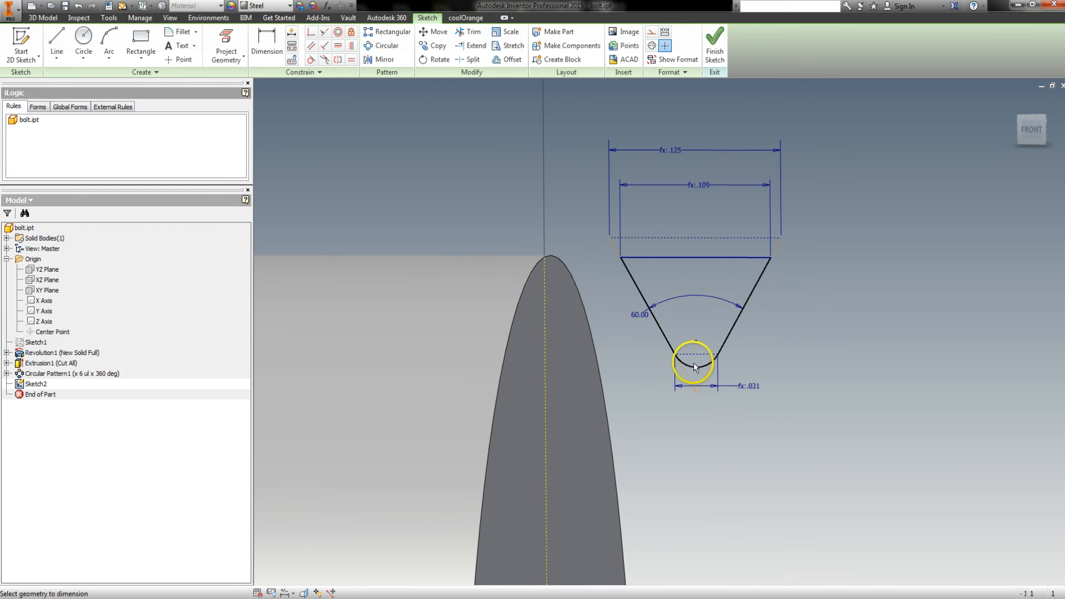
{"action": "left_click", "coordinate": [180, 59]}
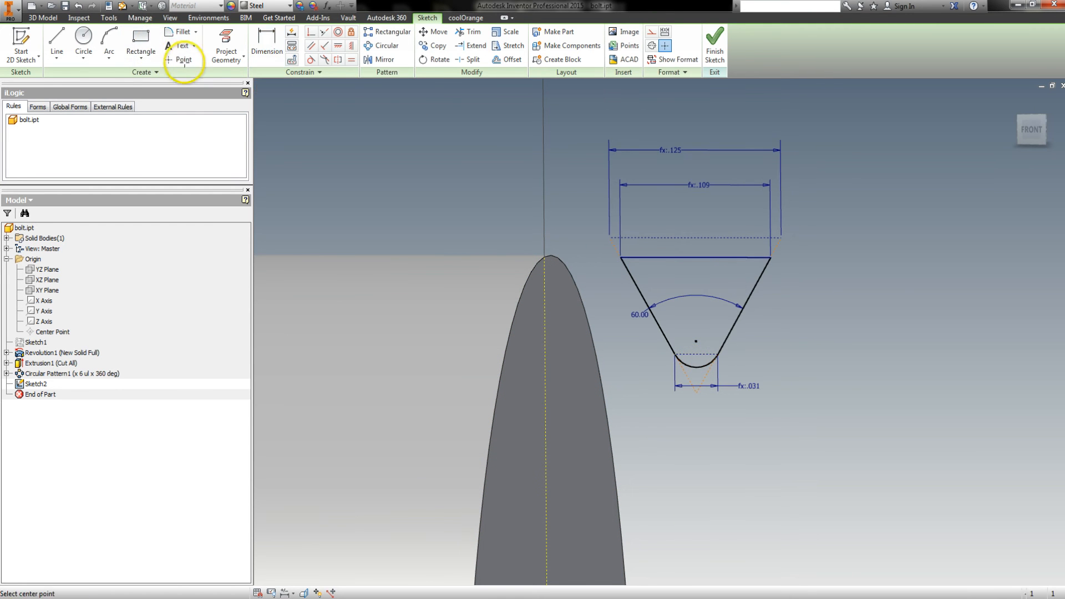
{"action": "left_click", "coordinate": [695, 258]}
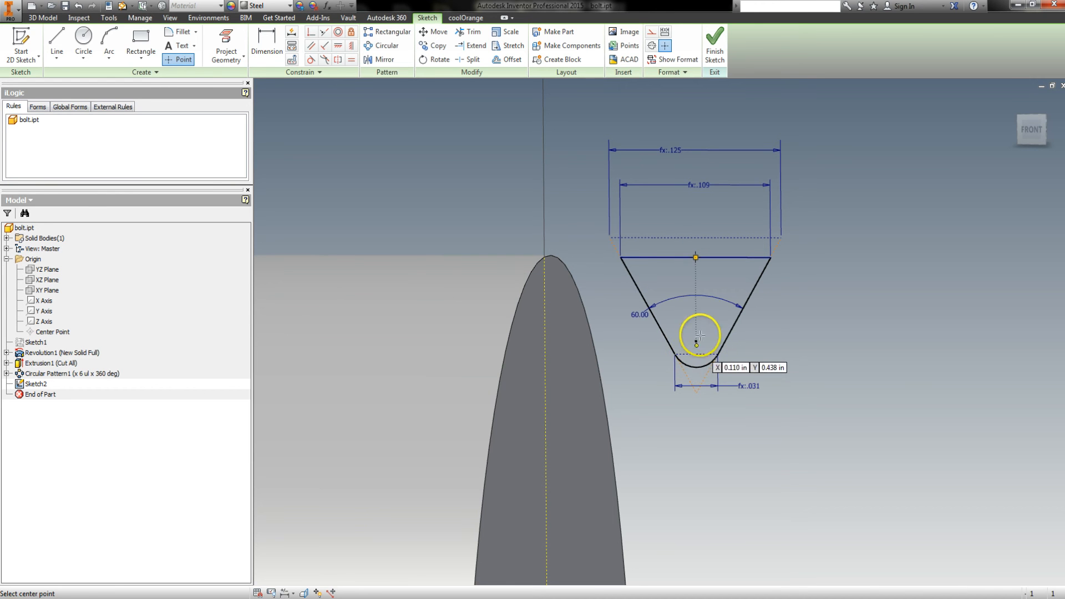
{"action": "left_click", "coordinate": [696, 341]}
{"action": "key", "text": "Escape"}
Dimension the horizontal distance from the shank's end to the top line's midpoint and set it to pitch
{"action": "key", "text": "d"}
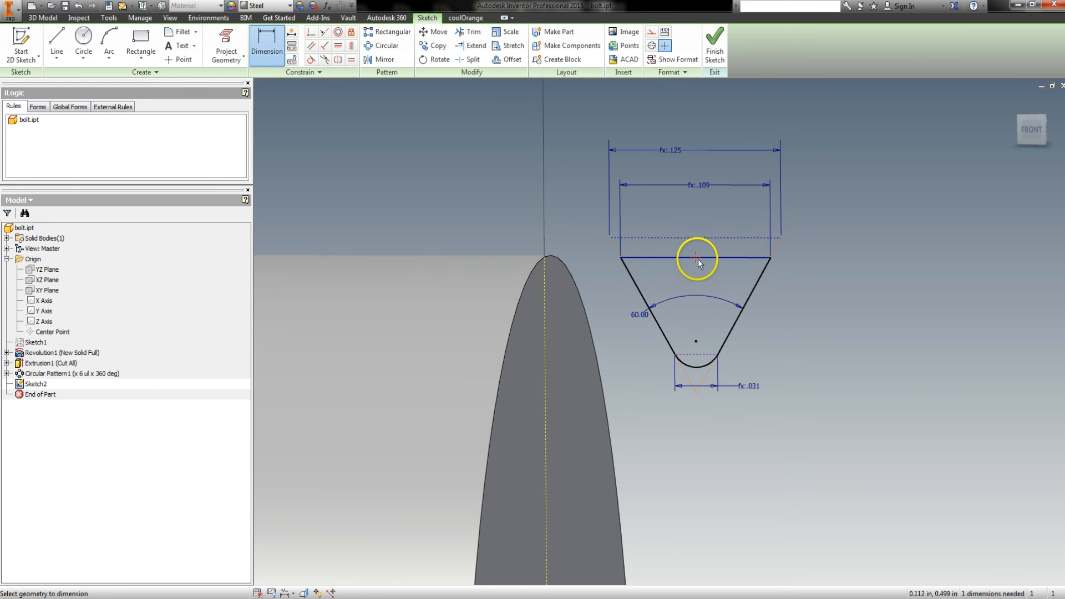
{"action": "left_click", "coordinate": [544, 263]}
{"action": "left_click", "coordinate": [615, 105]}
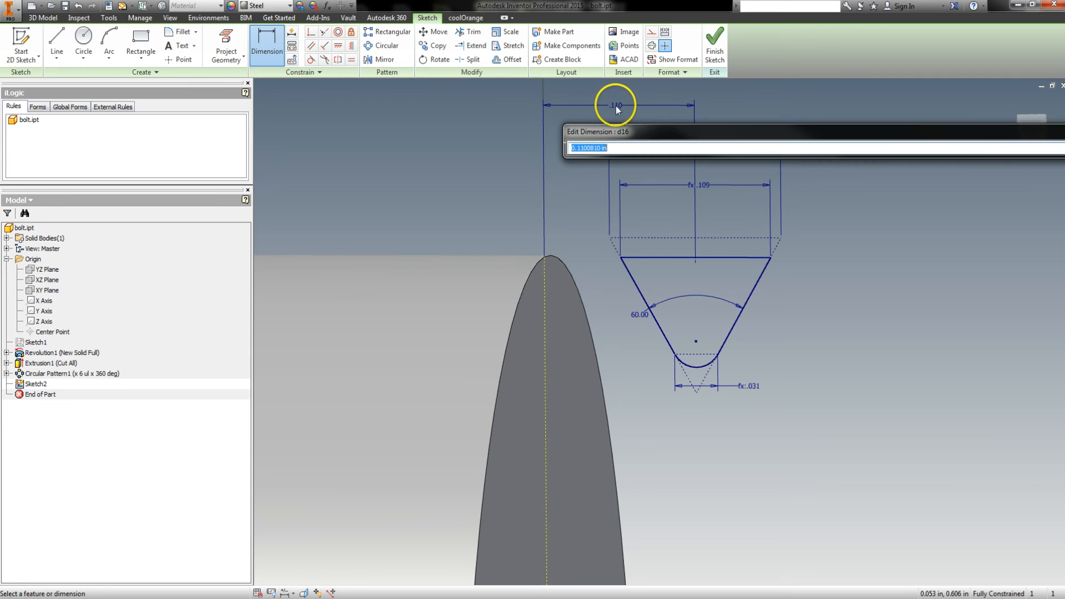
{"action": "type", "text": "pltch"}
{"action": "key", "text": "Return"}
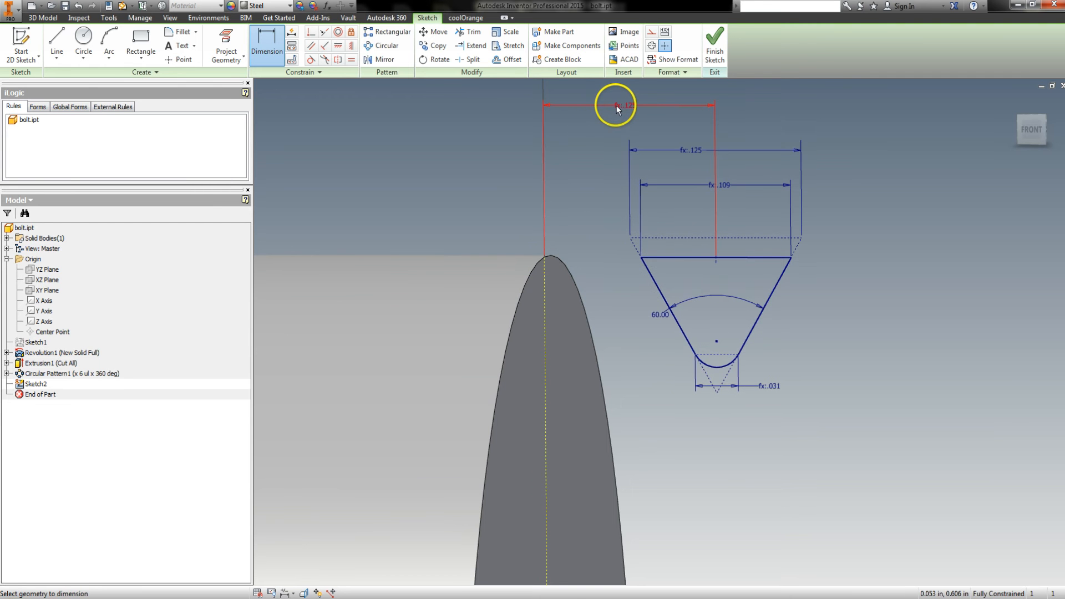
{"action": "key", "text": "Escape"}
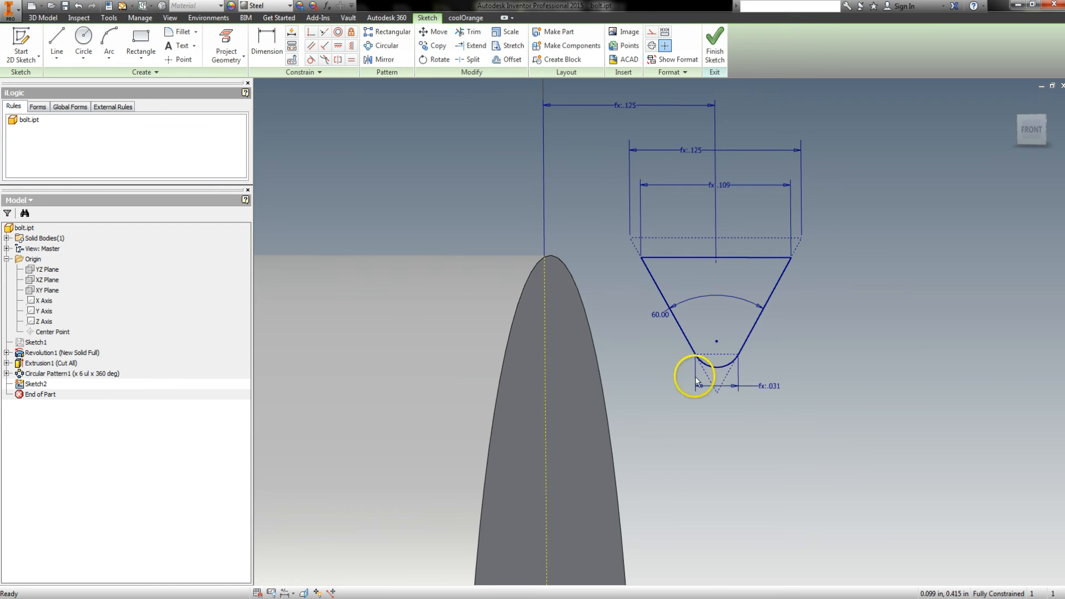
Move the 60-degree angle dimension inside the profile and shift the top line's length dimension clear of the centre extension line
{"action": "middle_click_drag", "start_coordinate": [870, 364], "coordinate": [837, 384]}
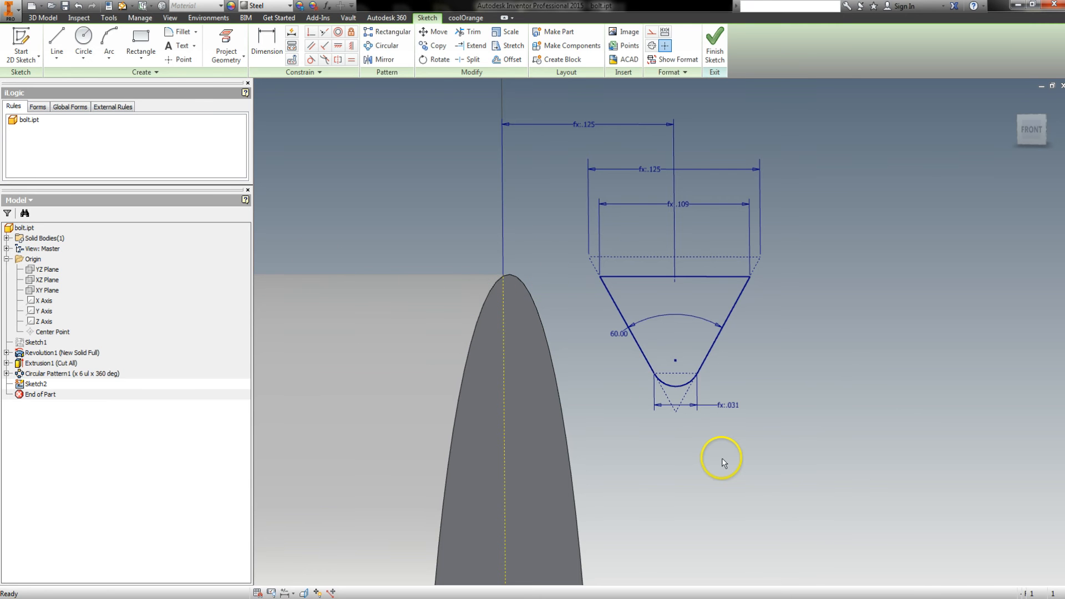
{"action": "mouse_move", "coordinate": [723, 460]}
{"action": "middle_mouse_down"}
{"action": "mouse_move", "coordinate": [733, 459]}
{"action": "mouse_move", "coordinate": [699, 374]}
{"action": "mouse_move", "coordinate": [712, 330]}
{"action": "middle_mouse_up"}
{"action": "scroll", "coordinate": [732, 459], "scroll_direction": "down", "scroll_amount": 3}
{"action": "scroll", "coordinate": [694, 391], "scroll_direction": "down", "scroll_amount": 3}
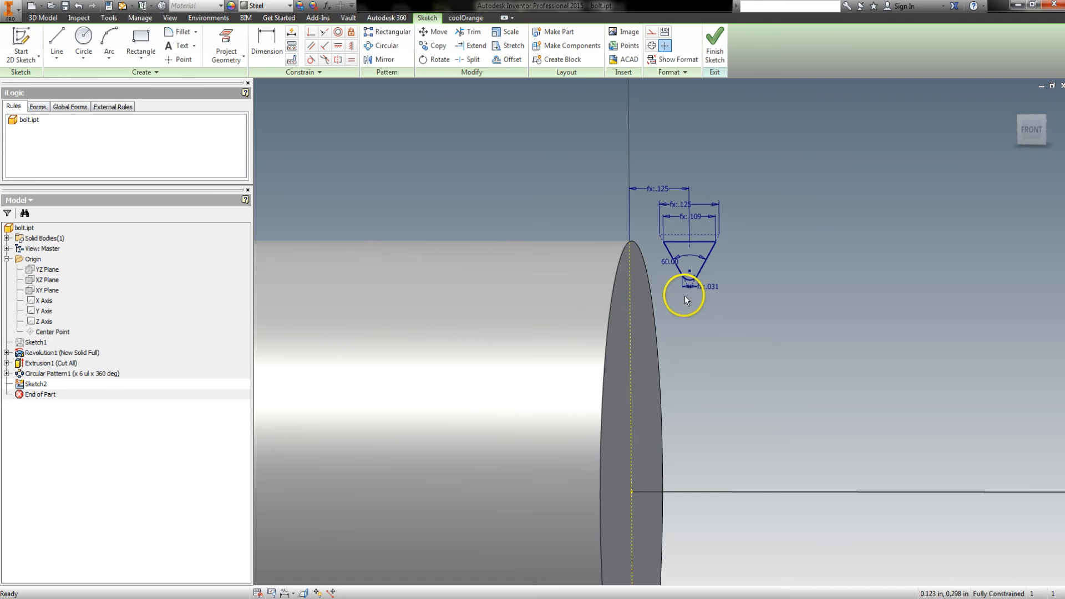
{"action": "scroll", "coordinate": [685, 295], "scroll_direction": "up", "scroll_amount": 4}
{"action": "middle_click_drag", "start_coordinate": [685, 295], "coordinate": [667, 480]}
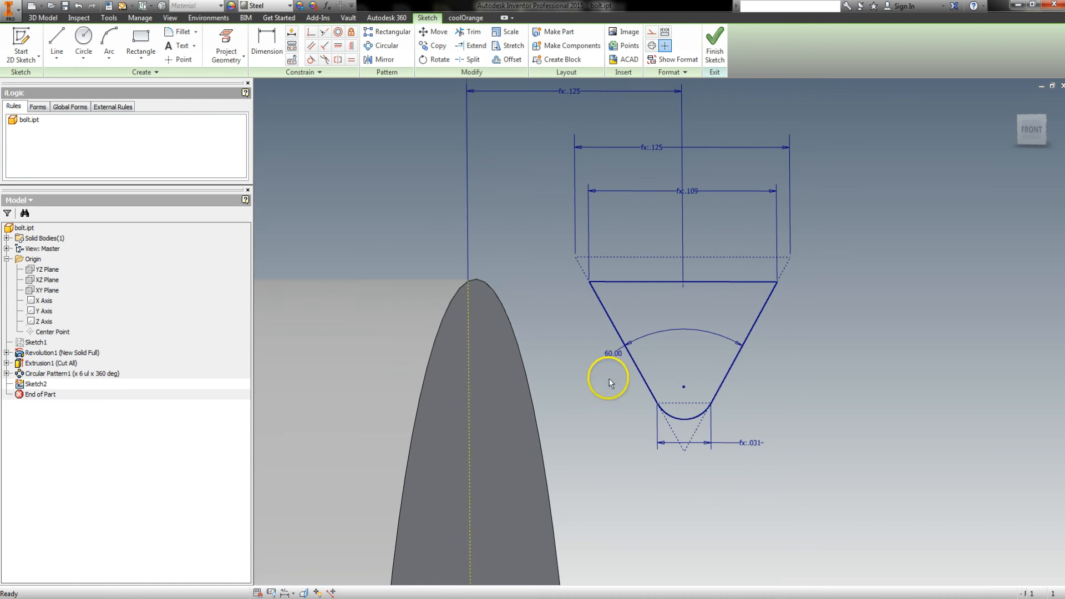
{"action": "left_click_drag", "start_coordinate": [613, 353], "coordinate": [667, 319]}
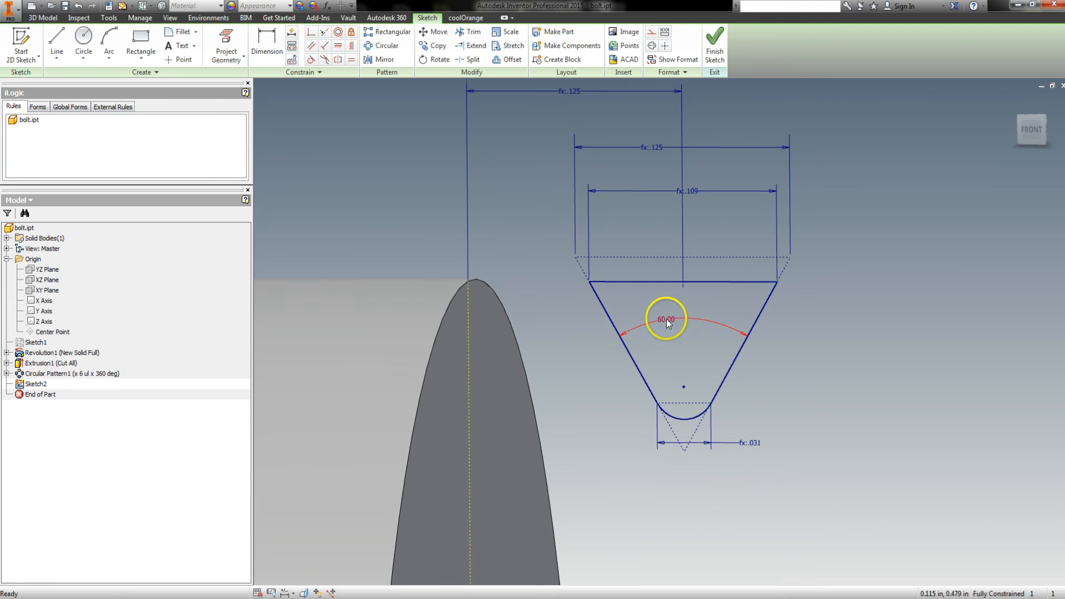
{"action": "middle_click_drag", "start_coordinate": [800, 353], "coordinate": [797, 381]}
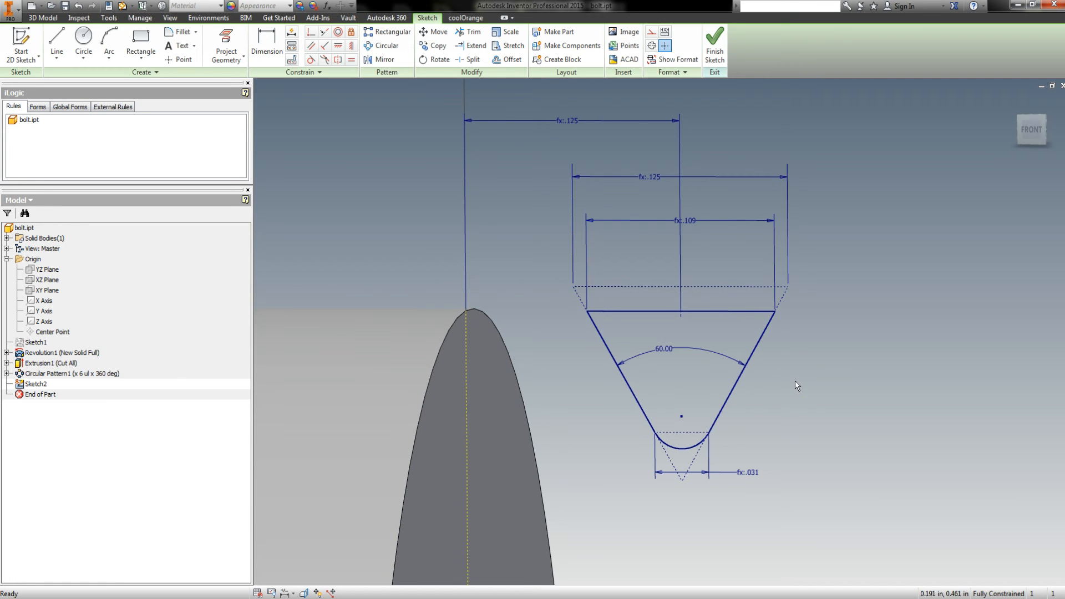
{"action": "left_click_drag", "start_coordinate": [687, 220], "coordinate": [651, 209]}
{"action": "left_click", "coordinate": [635, 251]}
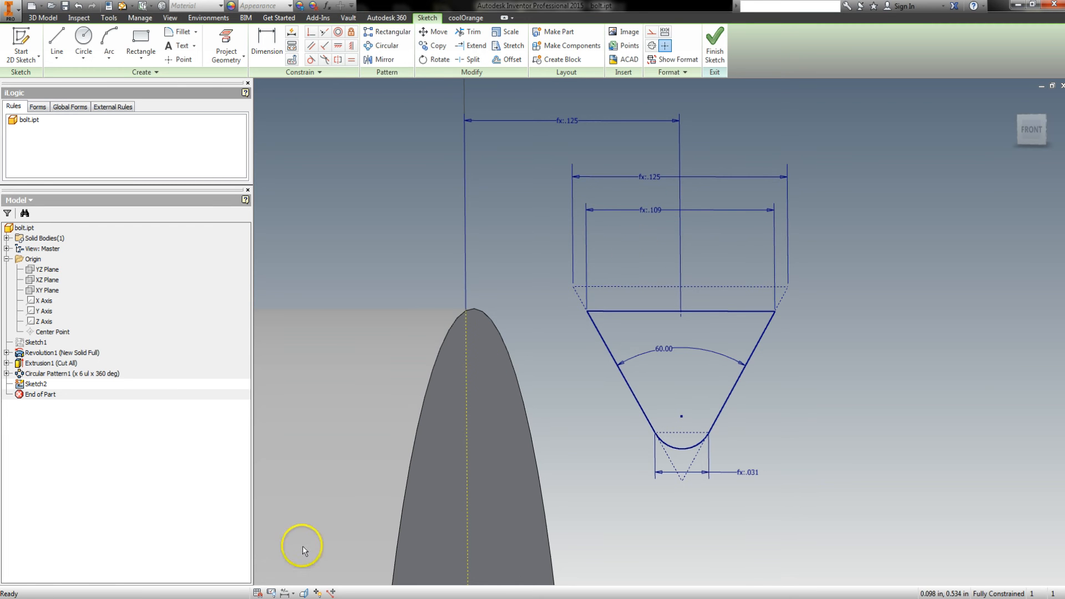
Display the sketch dimensions as expressions and check the top line's dimension and constraints
{"action": "left_click", "coordinate": [285, 593]}
{"action": "left_click", "coordinate": [299, 551]}
{"action": "left_click", "coordinate": [653, 208]}
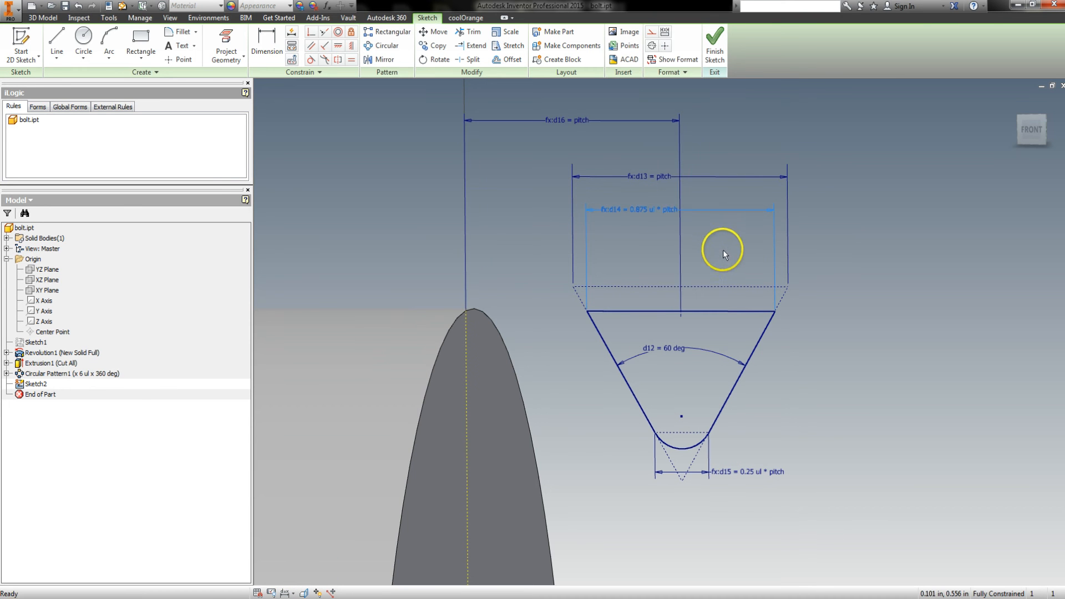
{"action": "left_click", "coordinate": [614, 311]}
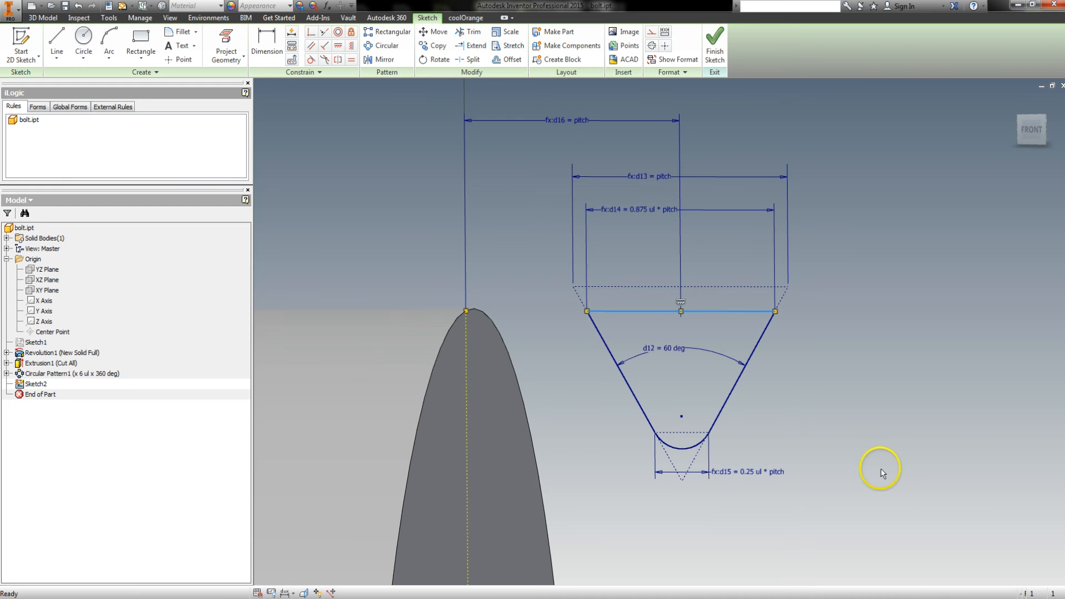
{"action": "left_click", "coordinate": [715, 398]}
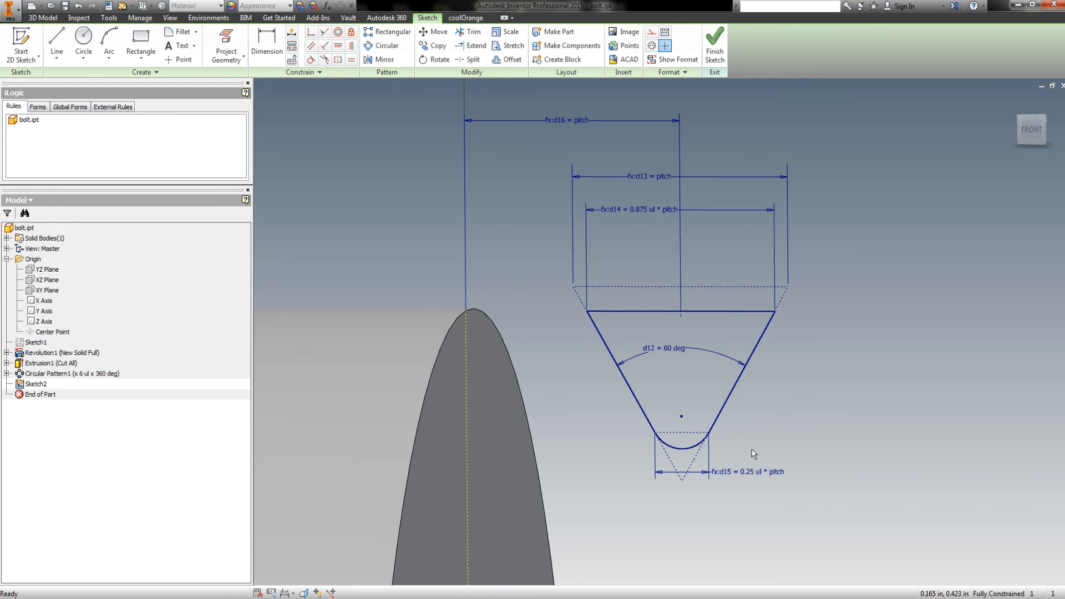
Finish the fully constrained thread profile sketch and return to part modelling
{"action": "scroll", "coordinate": [756, 455], "scroll_direction": "down", "scroll_amount": 3}
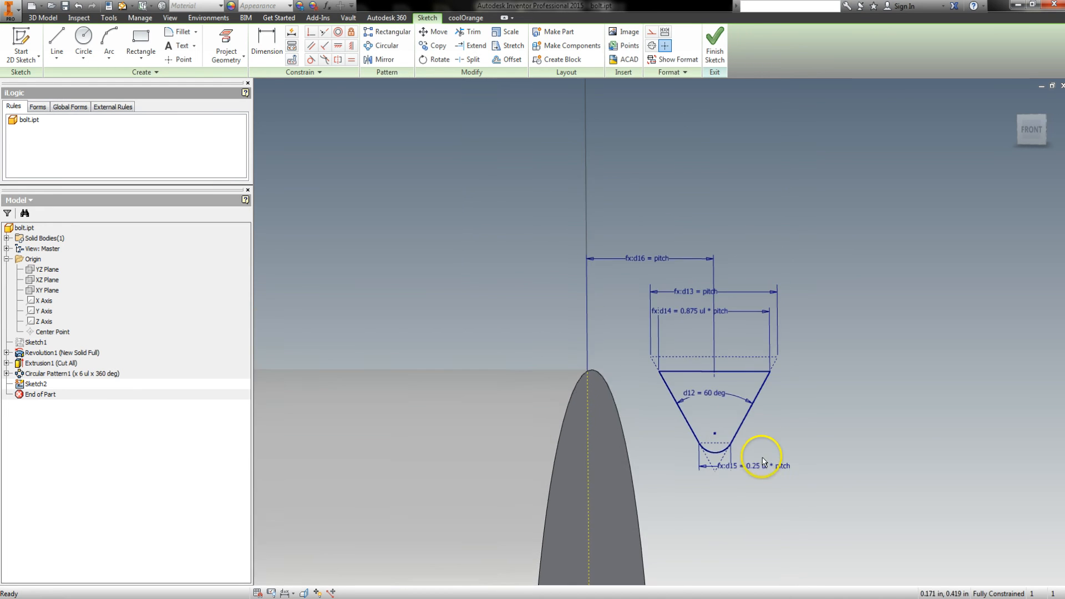
{"action": "scroll", "coordinate": [753, 518], "scroll_direction": "down", "scroll_amount": 5}
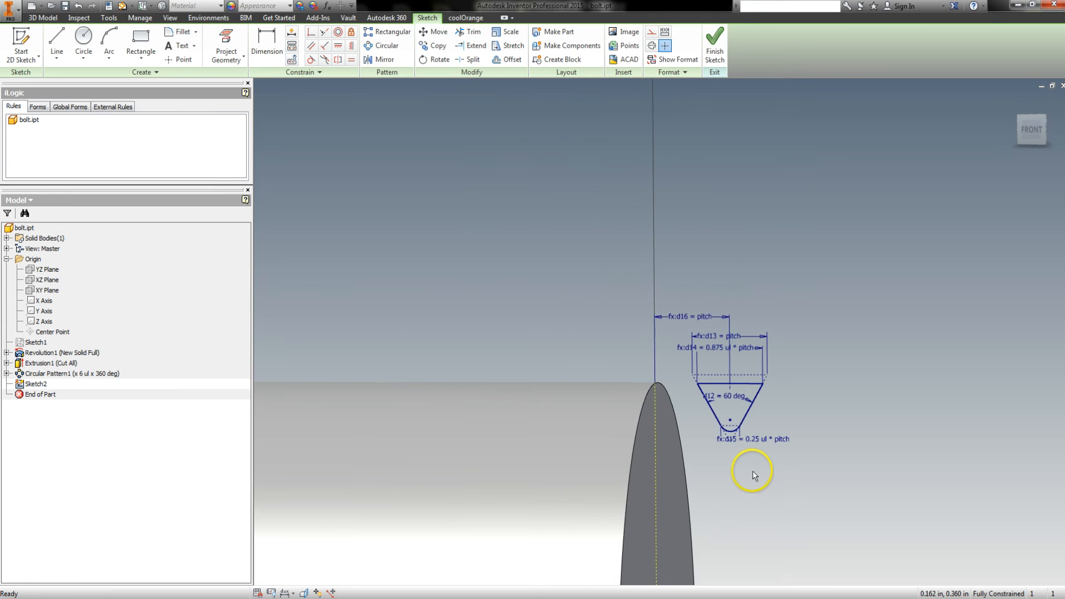
{"action": "scroll", "coordinate": [775, 516], "scroll_direction": "down", "scroll_amount": 4}
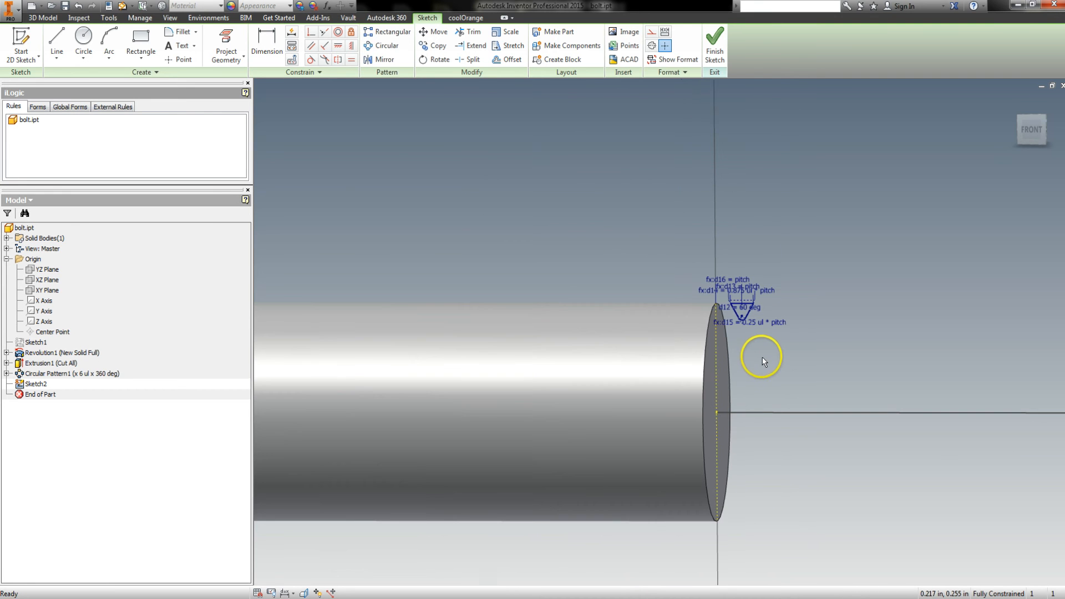
{"action": "left_click", "coordinate": [715, 47]}
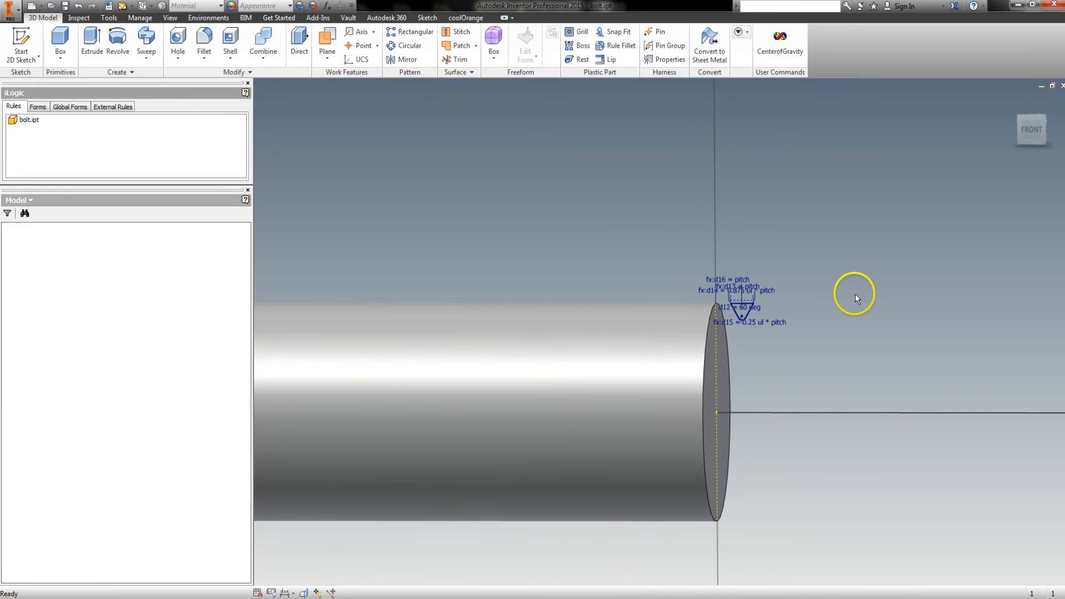
Start a Coil of the thread profile around the X Axis and reverse its direction so it runs along the shank
{"action": "left_click", "coordinate": [147, 59]}
{"action": "left_click", "coordinate": [147, 125]}
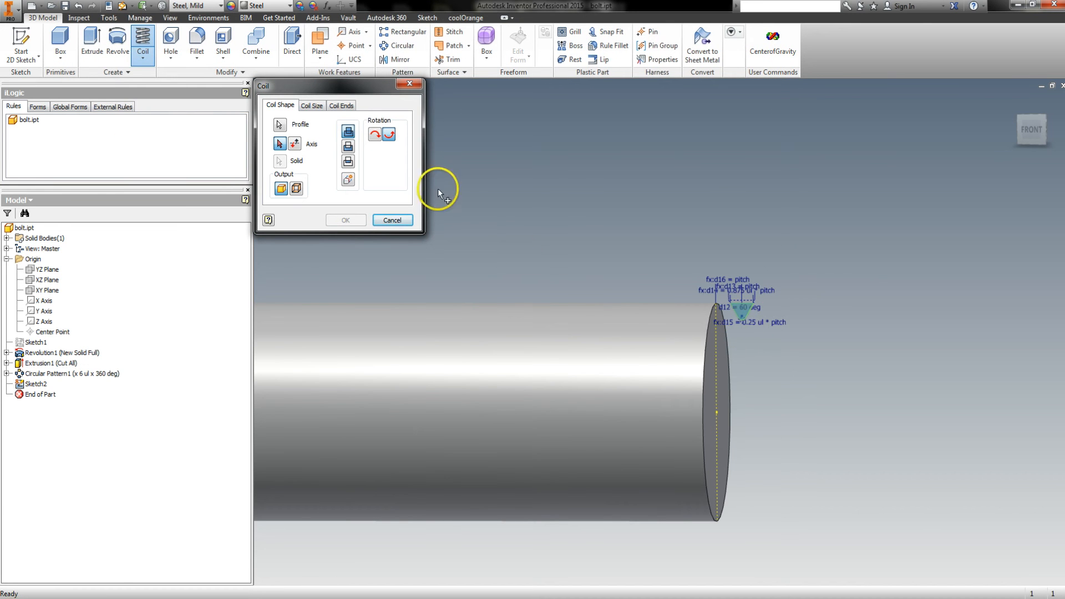
{"action": "middle_click_drag", "start_coordinate": [641, 296], "coordinate": [732, 270]}
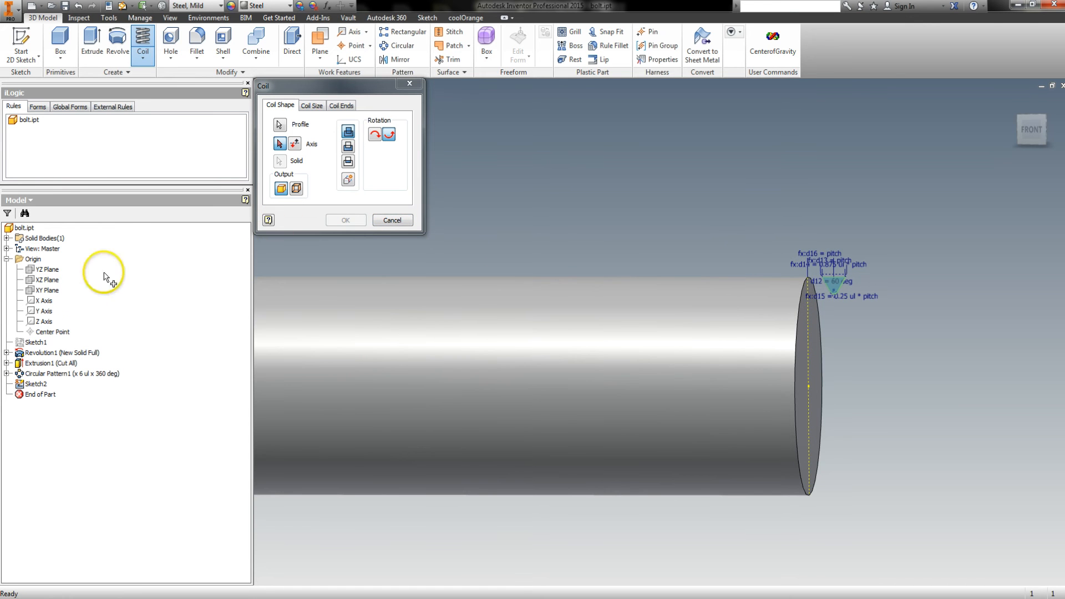
{"action": "left_click", "coordinate": [43, 303]}
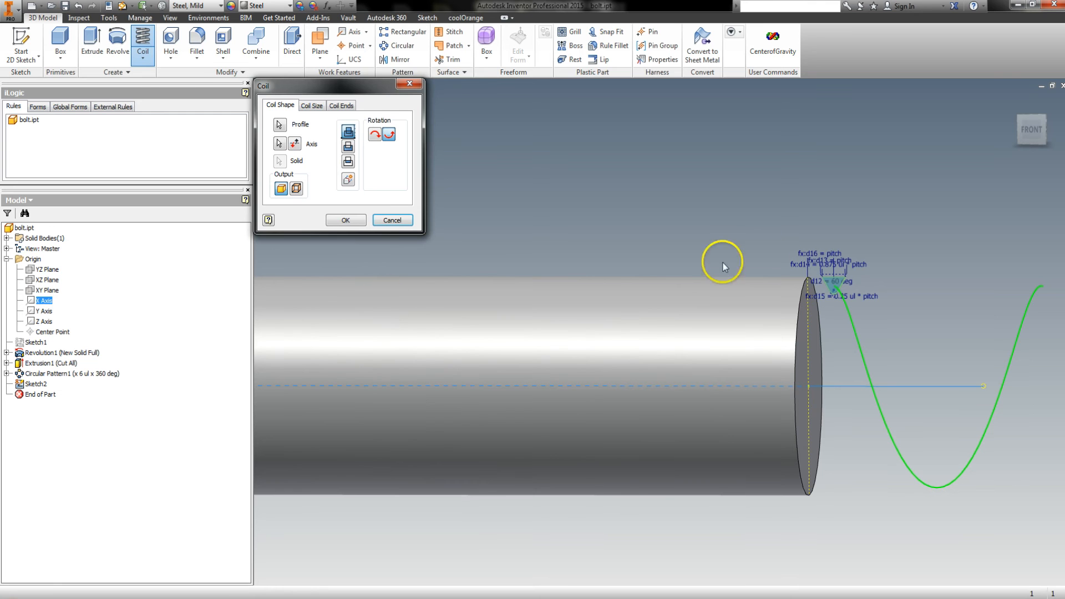
{"action": "middle_click_drag", "start_coordinate": [932, 320], "coordinate": [914, 327], "text": "shift"}
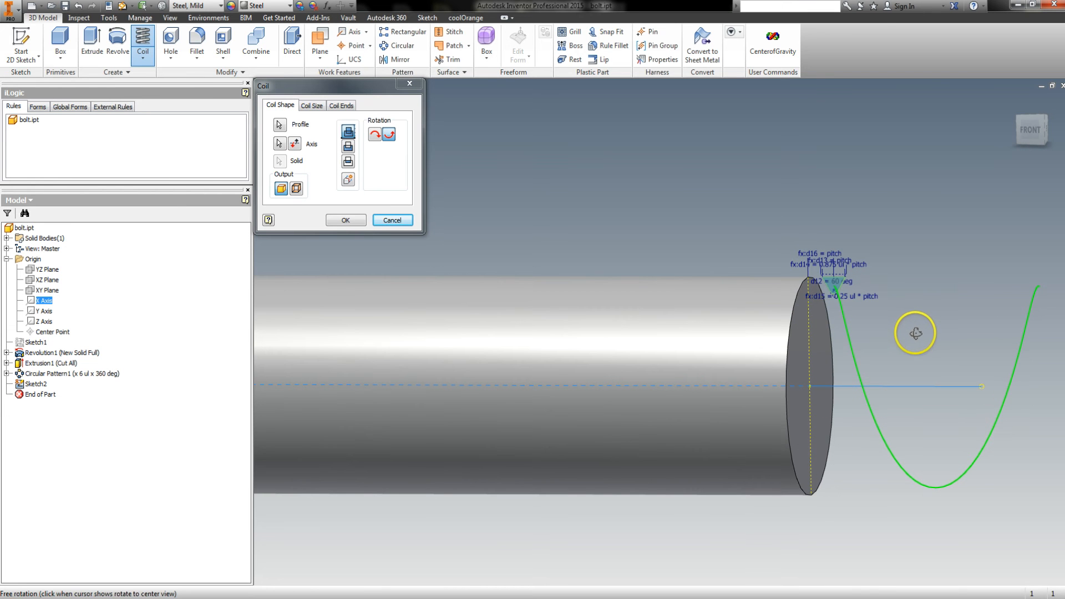
{"action": "left_click", "coordinate": [296, 146]}
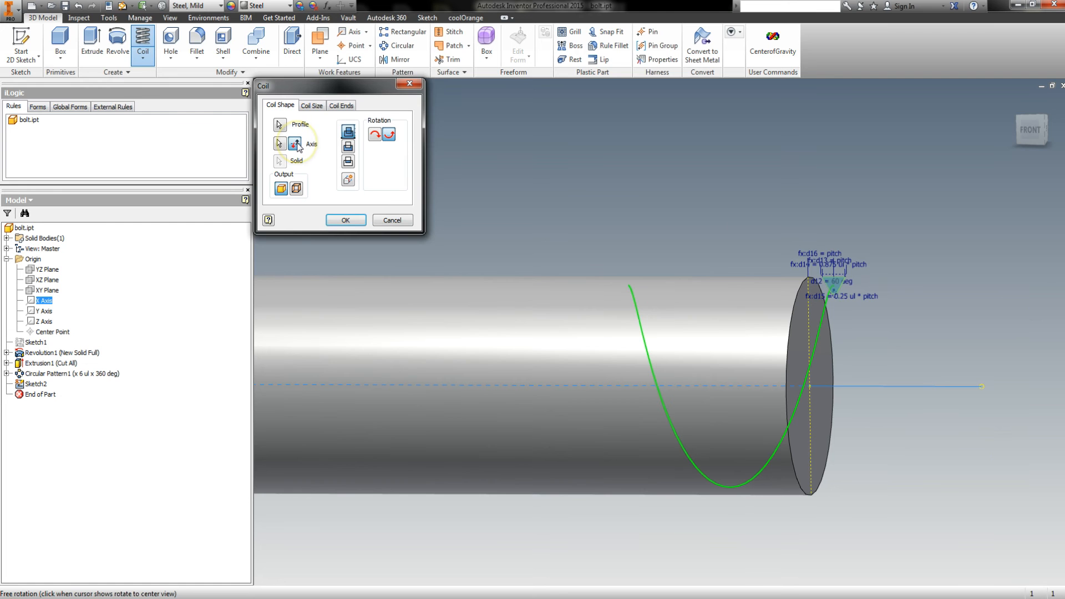
Set the coil operation to cut the thread profile out of the shank
{"action": "key", "text": "F4"}
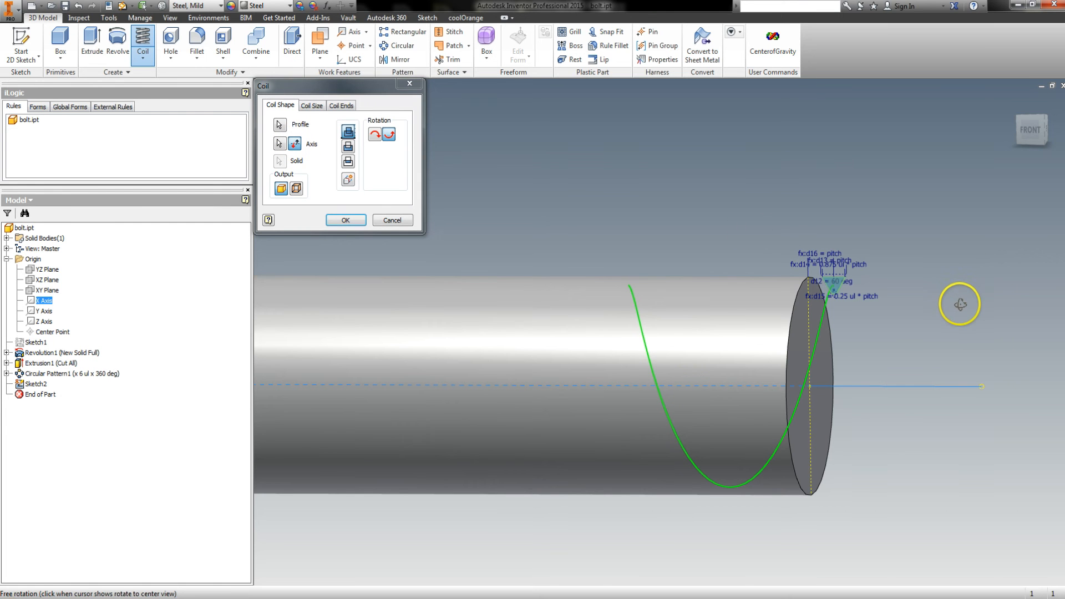
{"action": "left_click", "coordinate": [1045, 122]}
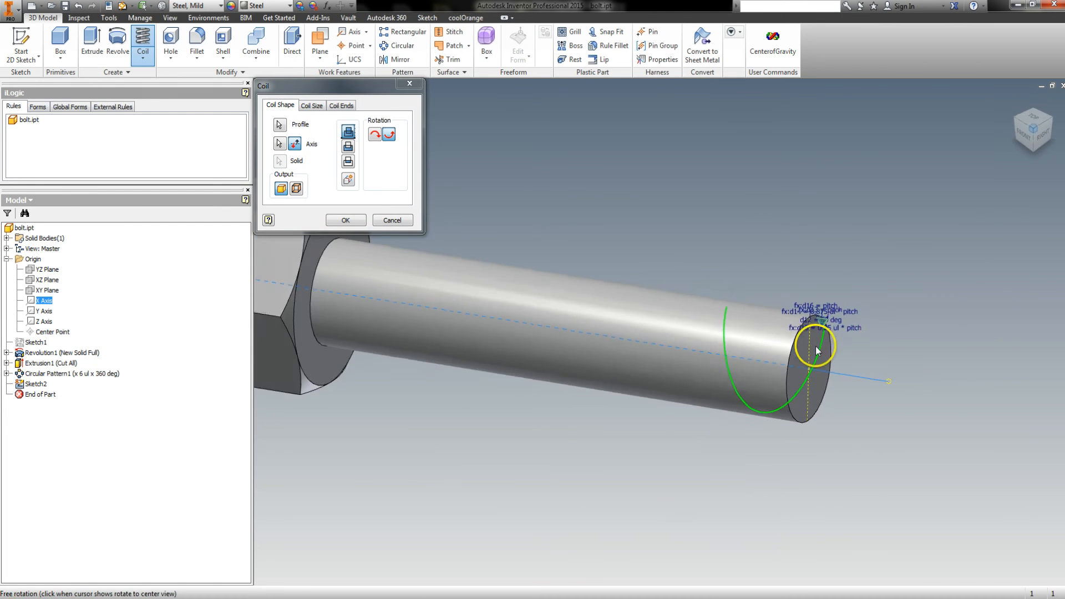
{"action": "key", "text": "F2"}
{"action": "scroll", "coordinate": [810, 378], "scroll_direction": "up", "scroll_amount": 5}
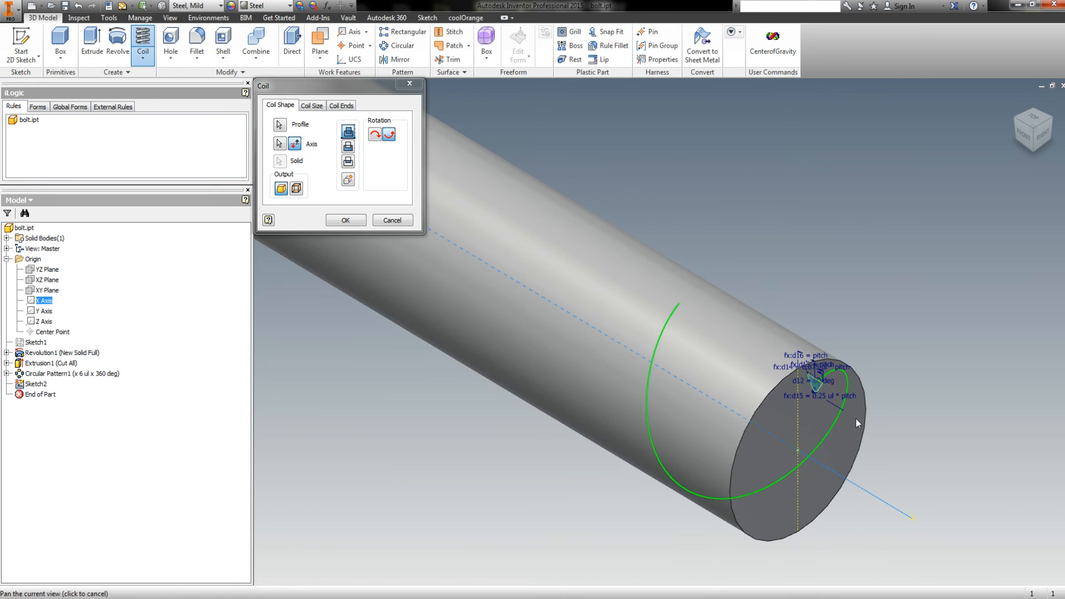
{"action": "left_click", "coordinate": [348, 147]}
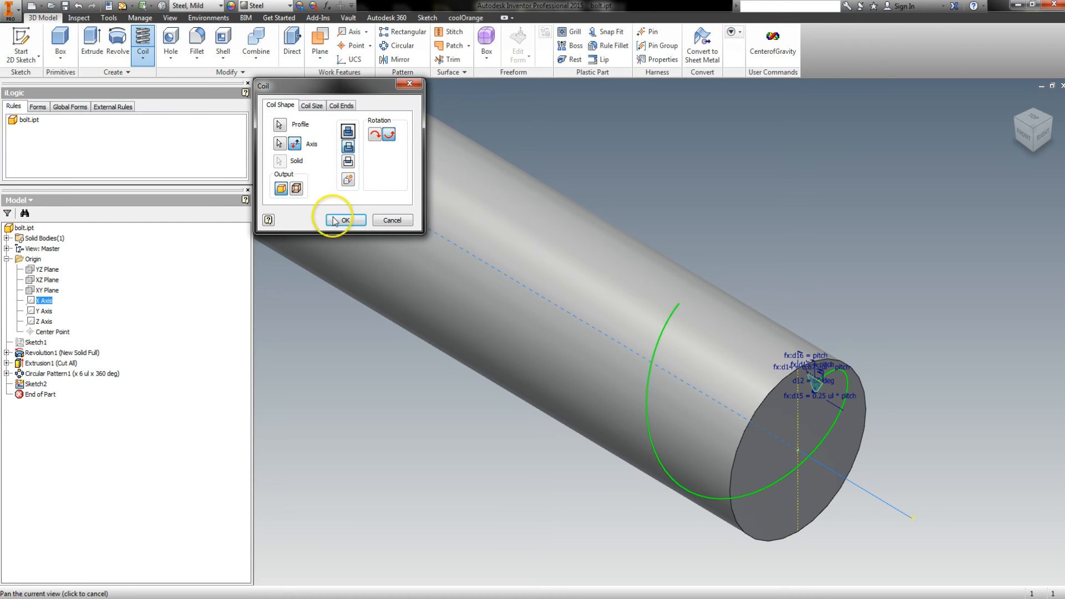
Define the coil size by Pitch and Height and set its pitch to the pitch parameter
{"action": "left_click", "coordinate": [312, 106]}
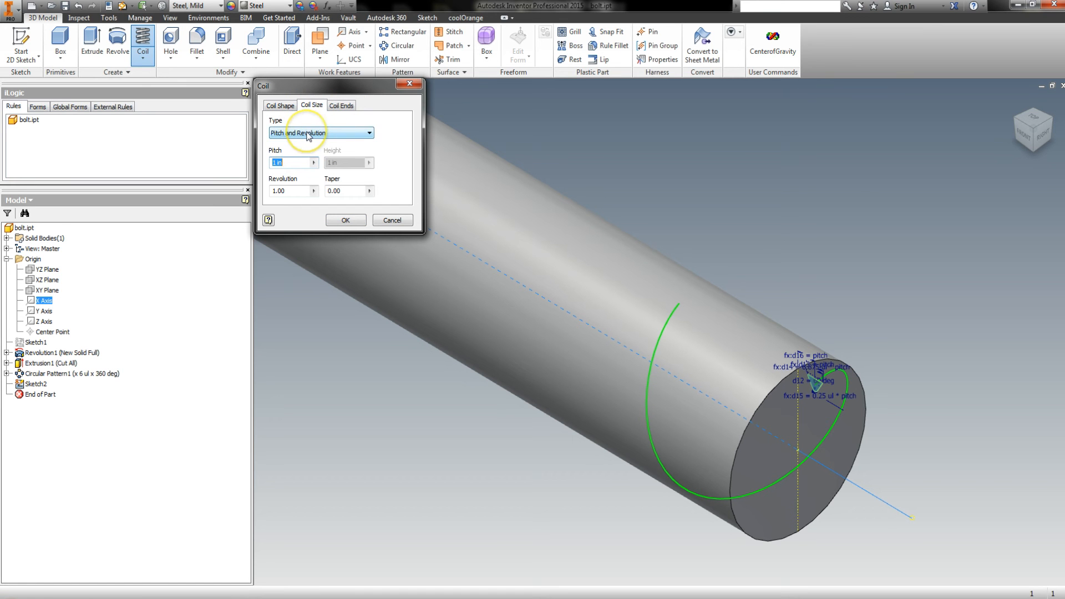
{"action": "left_click", "coordinate": [309, 133]}
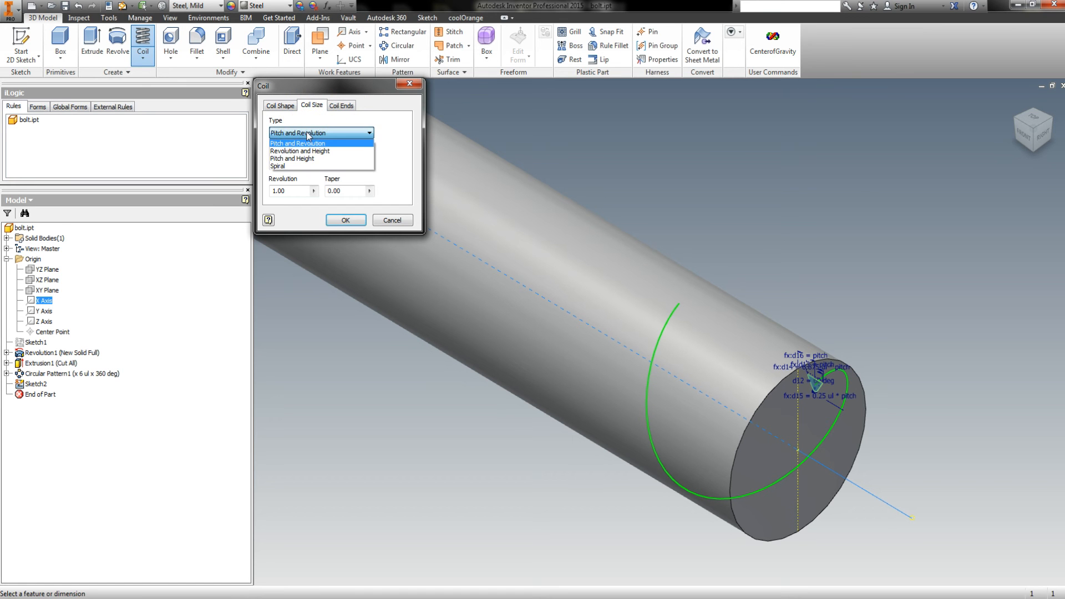
{"action": "left_click", "coordinate": [308, 159]}
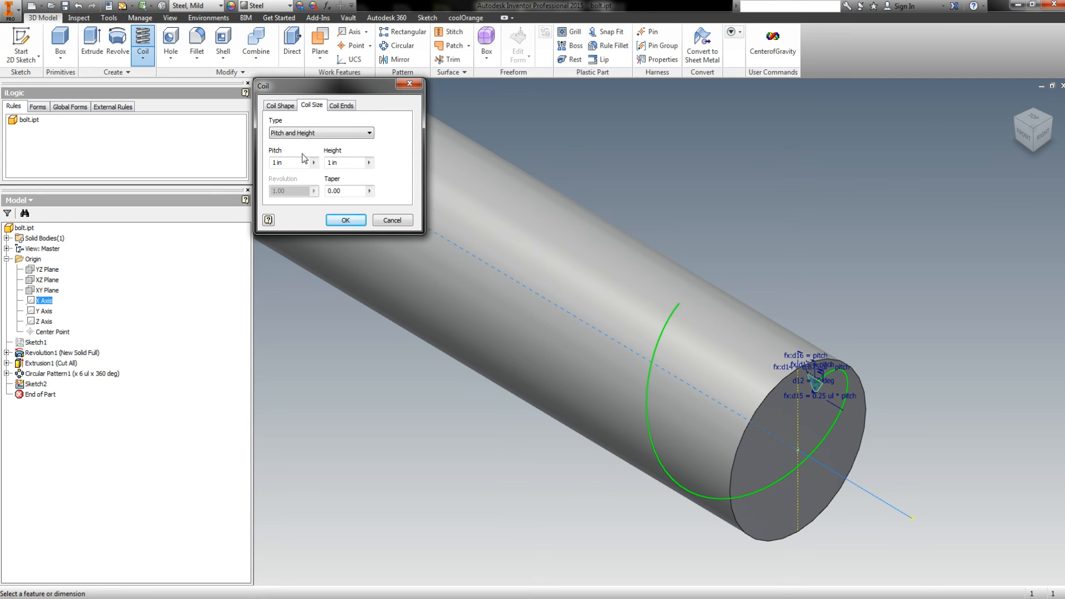
{"action": "left_click_drag", "start_coordinate": [286, 163], "coordinate": [257, 161]}
{"action": "type", "text": "p"}
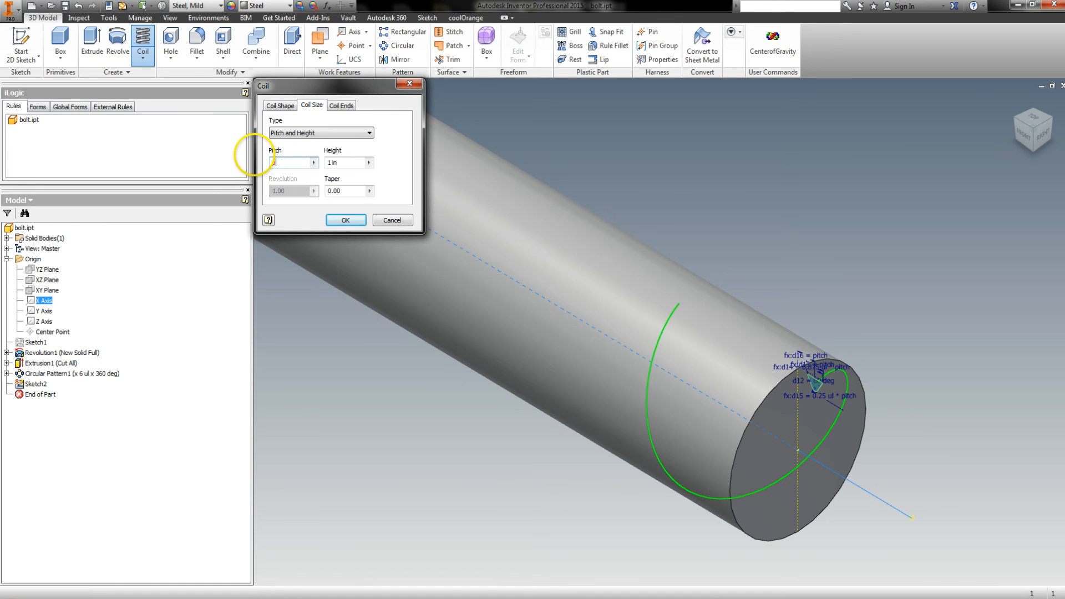
{"action": "type", "text": "itch"}
{"action": "key", "text": "Tab"}
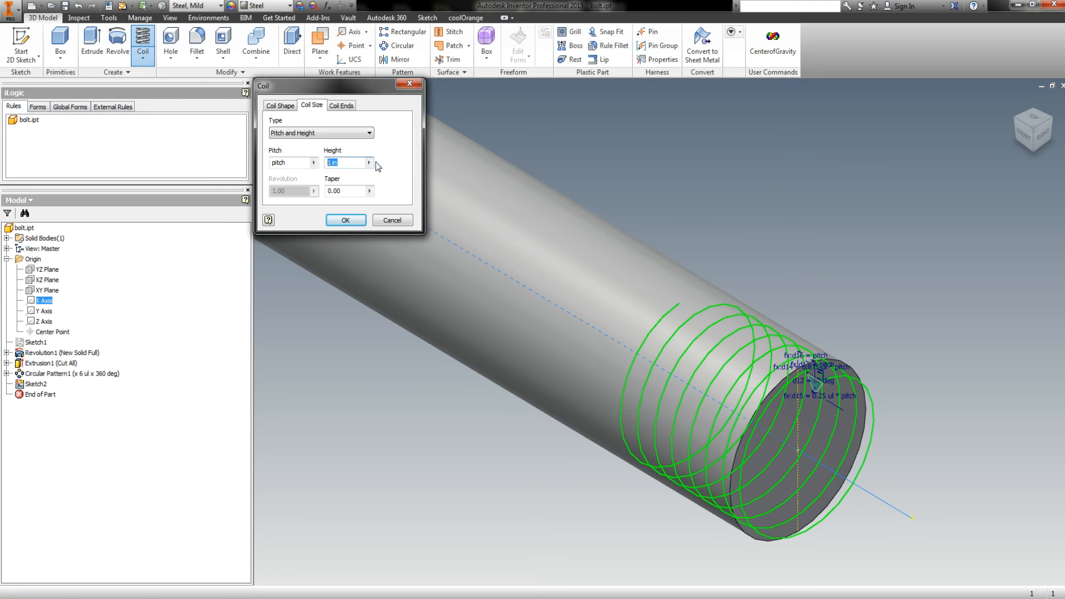
Set the coil height to 3+pitch and create the thread cut
{"action": "type", "text": "3"}
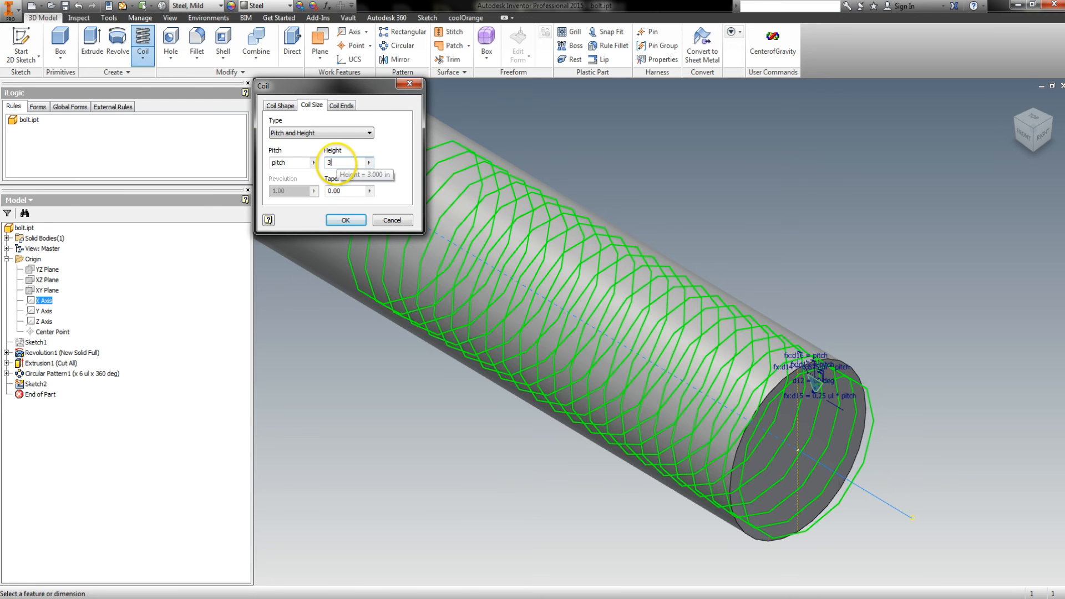
{"action": "type", "text": "+pitch"}
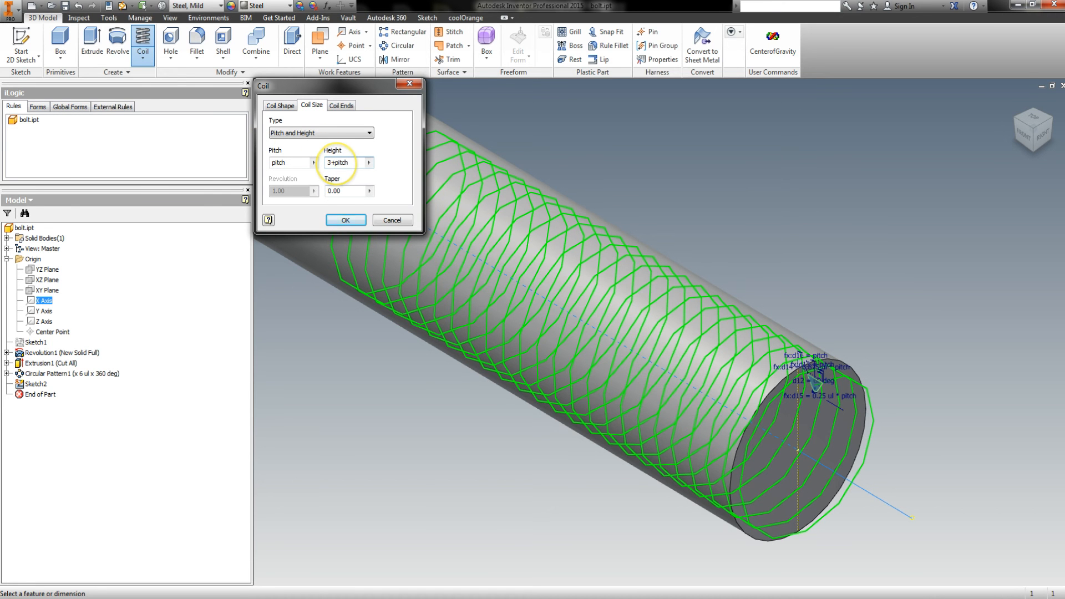
{"action": "left_click", "coordinate": [342, 220]}
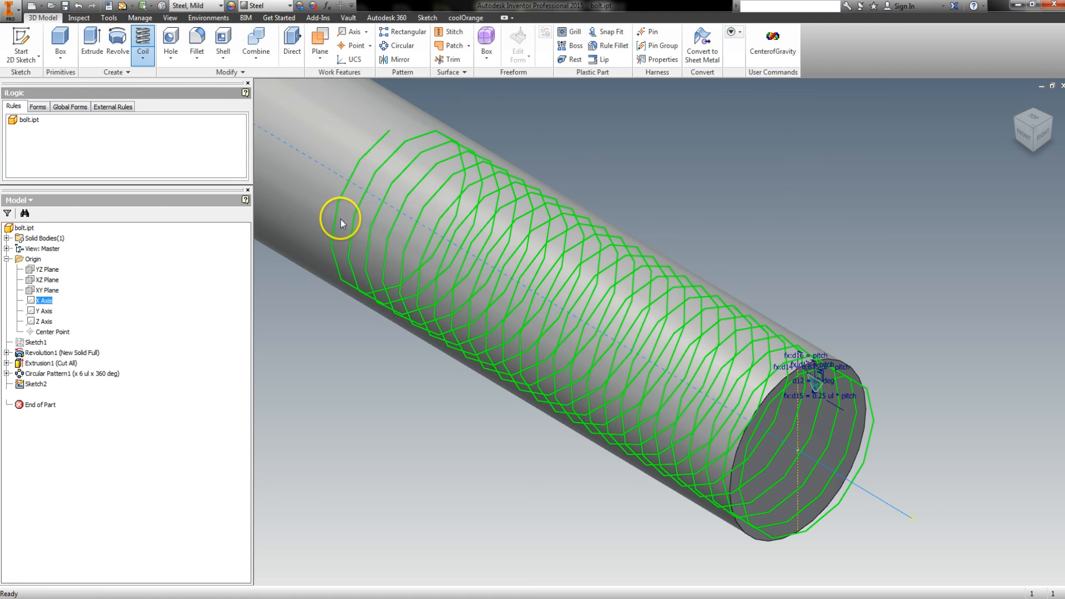
Examine the cut thread and the place where it ends on the shank from the front and the top
{"action": "middle_click_drag", "start_coordinate": [690, 224], "coordinate": [733, 214], "text": "shift"}
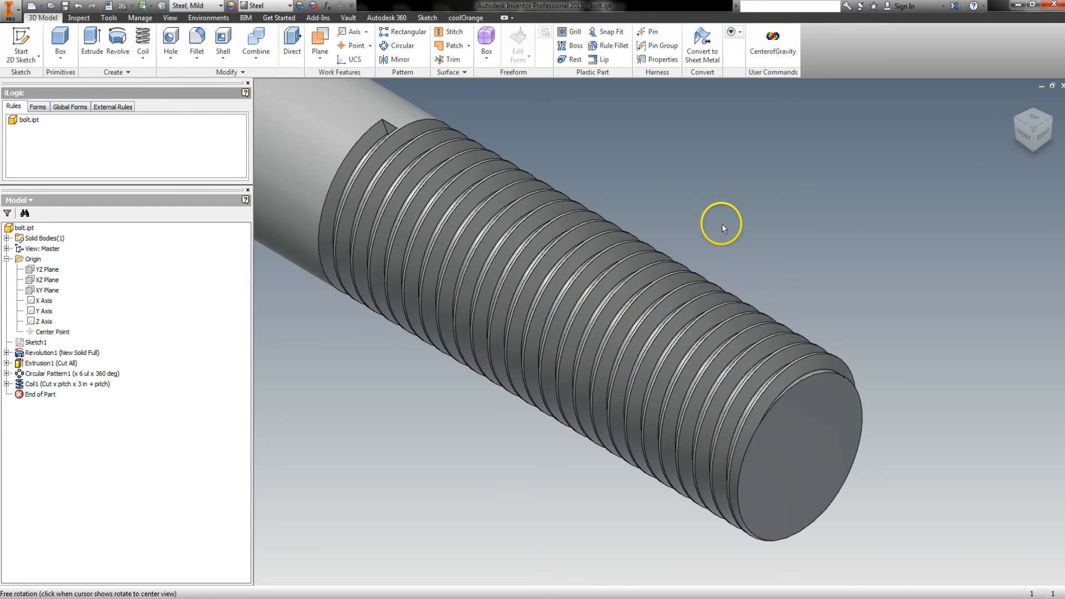
{"action": "middle_click_drag", "start_coordinate": [669, 202], "coordinate": [744, 240]}
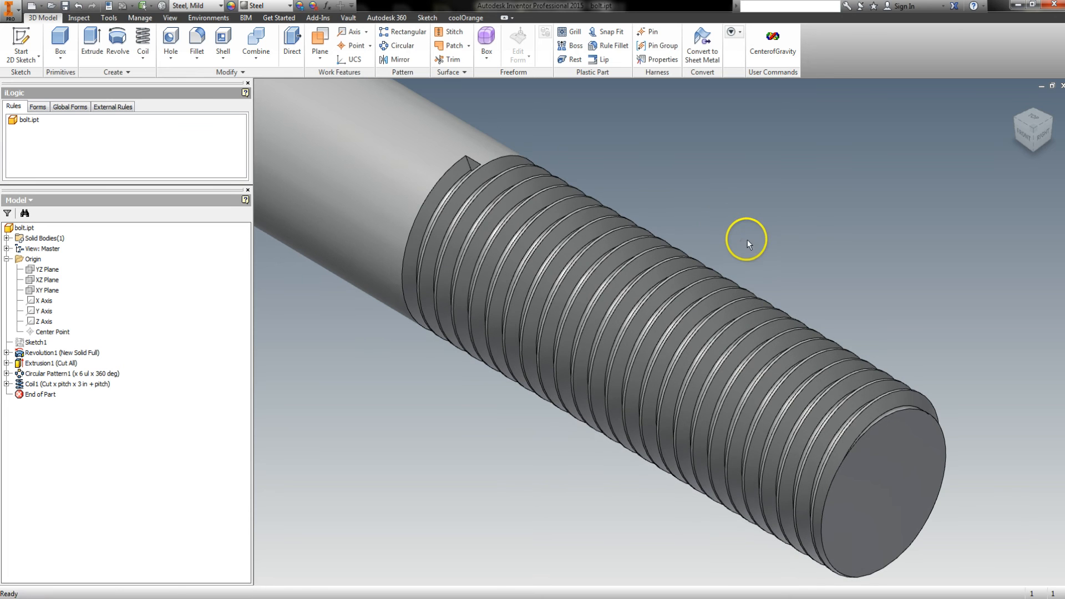
{"action": "left_click", "coordinate": [1027, 135]}
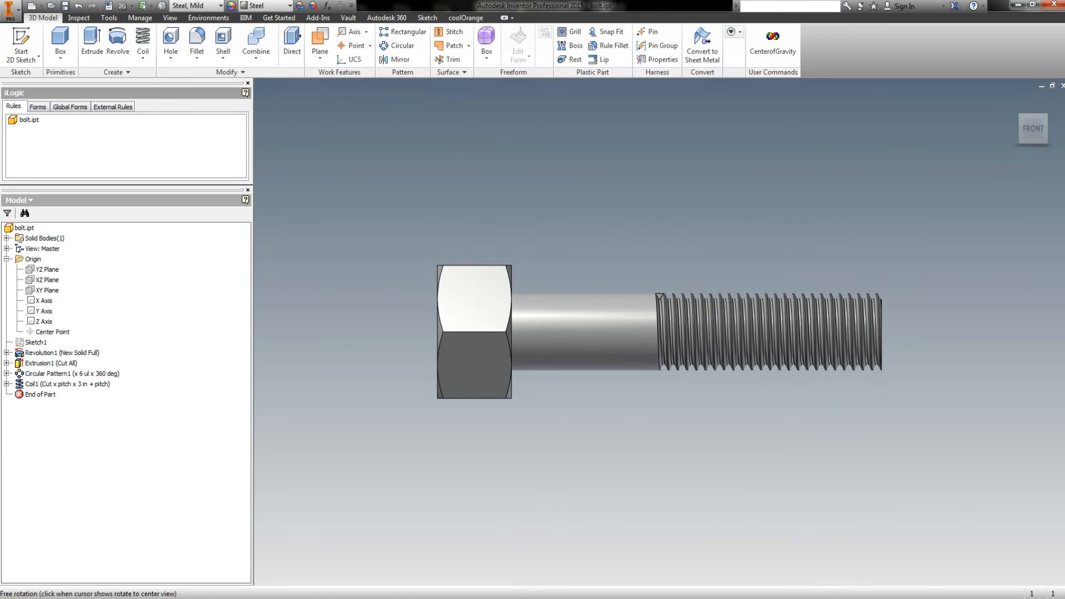
{"action": "left_click", "coordinate": [1036, 114]}
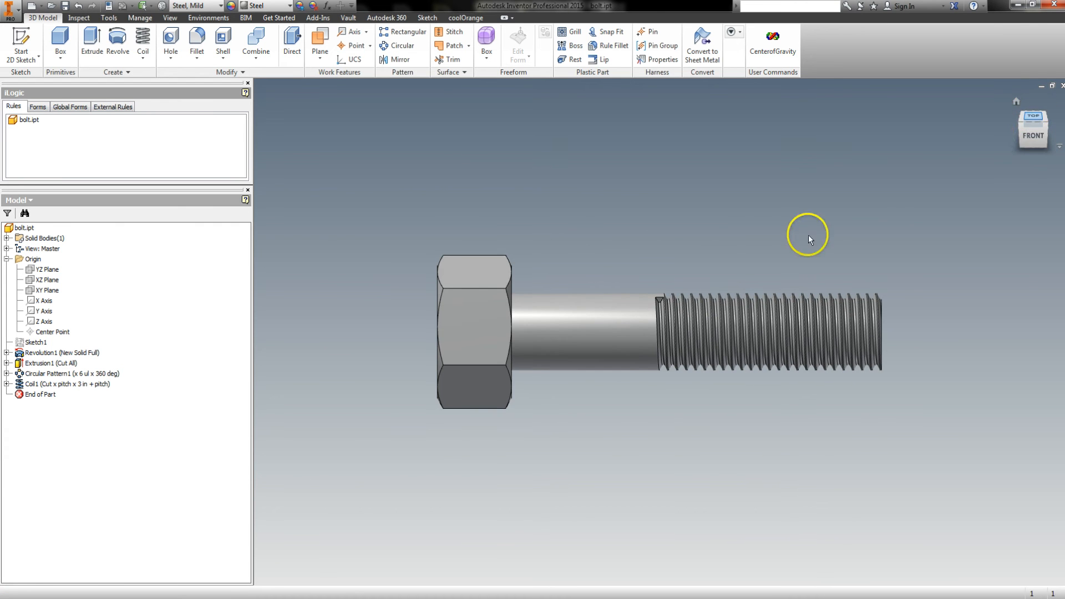
{"action": "scroll", "coordinate": [670, 291], "scroll_direction": "up", "scroll_amount": 3}
{"action": "middle_click_drag", "start_coordinate": [753, 259], "coordinate": [644, 224]}
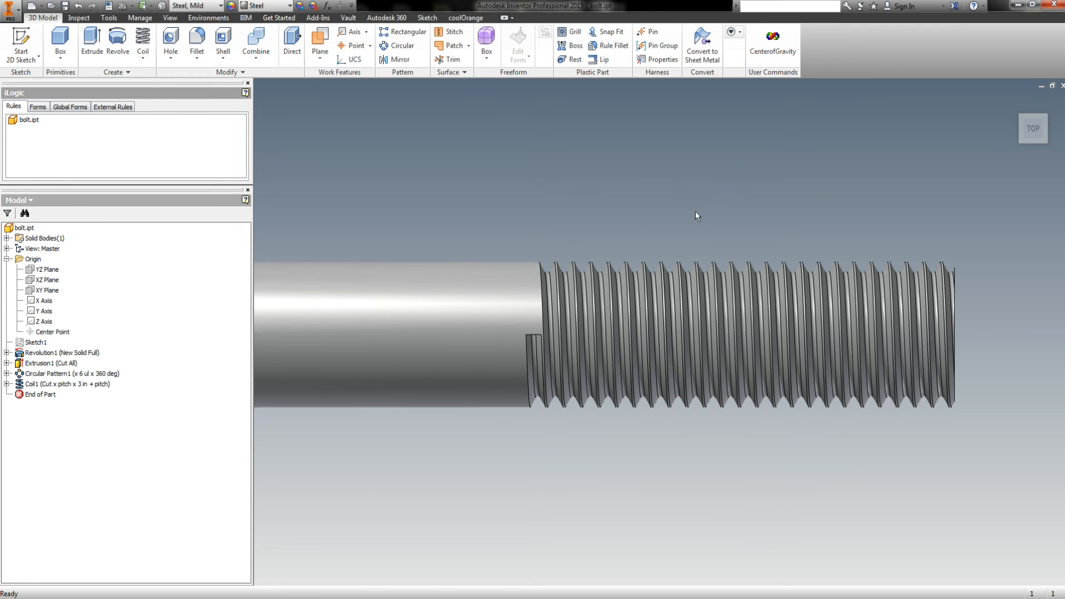
{"action": "middle_click_drag", "start_coordinate": [575, 217], "coordinate": [570, 201], "text": "shift"}
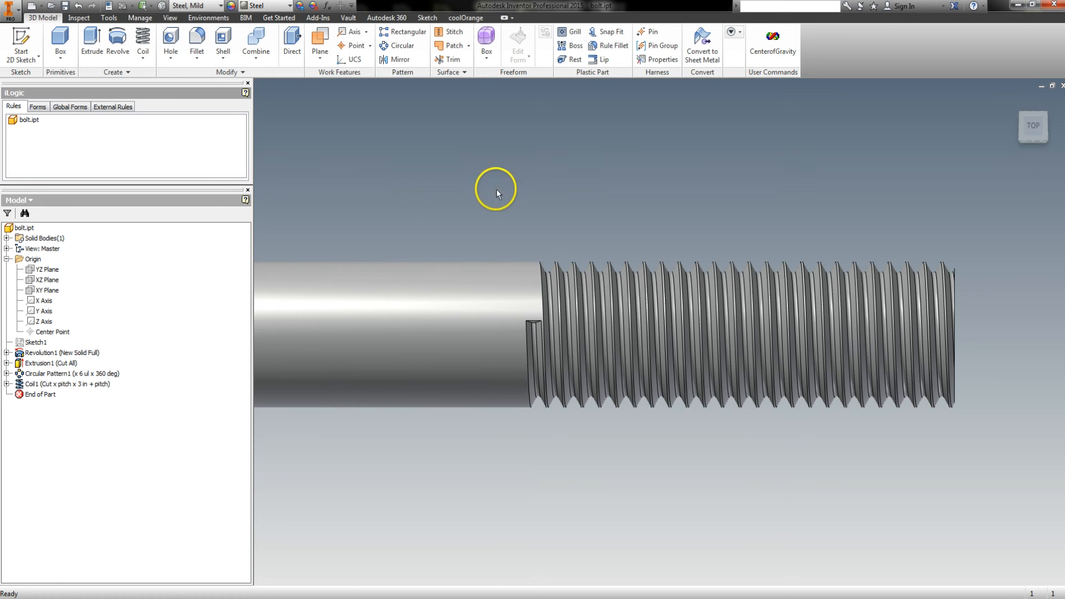
{"action": "key", "text": "F4"}
{"action": "middle_click_drag", "start_coordinate": [513, 179], "coordinate": [608, 215], "text": "shift"}
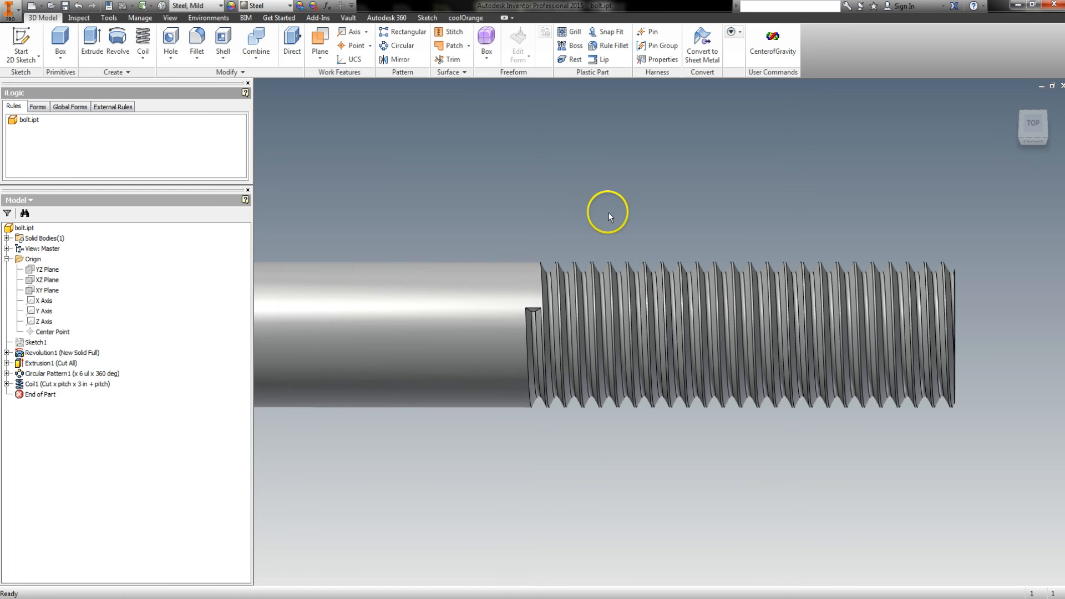
{"action": "key", "text": "F4"}
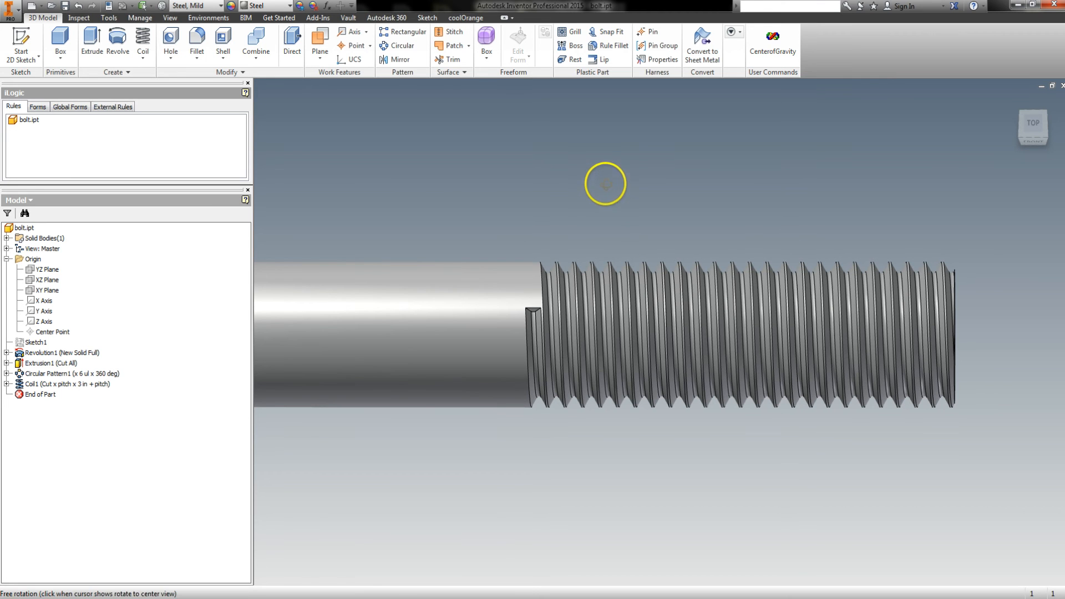
{"action": "middle_click_drag", "start_coordinate": [596, 190], "coordinate": [597, 173], "text": "shift"}
Create a new sketch on the XY Plane and slice the bolt's graphics at the sketch plane
{"action": "left_click", "coordinate": [1034, 140]}
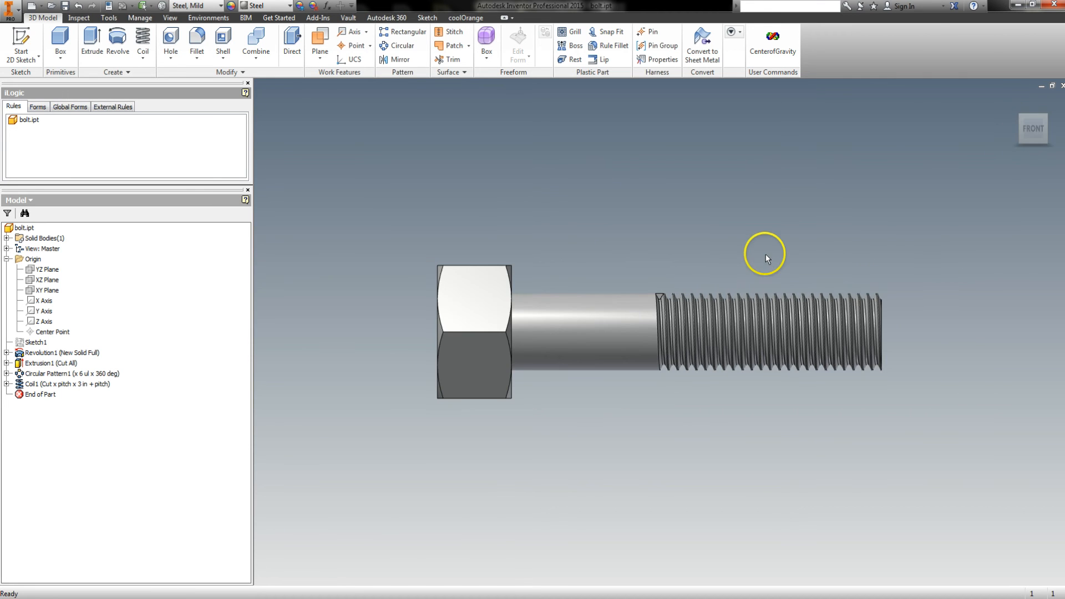
{"action": "scroll", "coordinate": [766, 254], "scroll_direction": "up", "scroll_amount": 2}
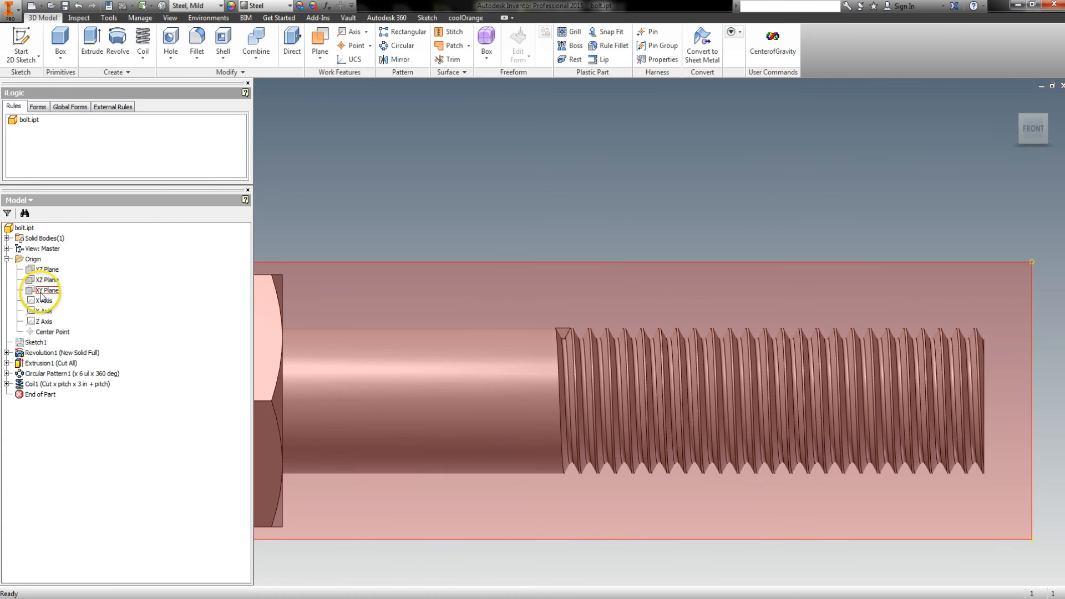
{"action": "left_click", "coordinate": [43, 294]}
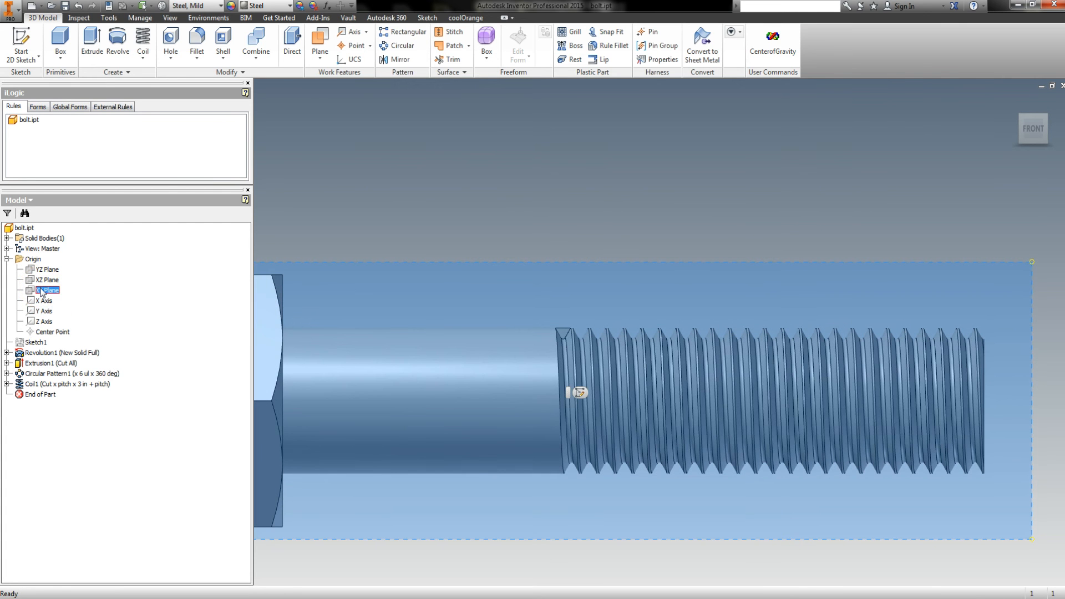
{"action": "key", "text": "s"}
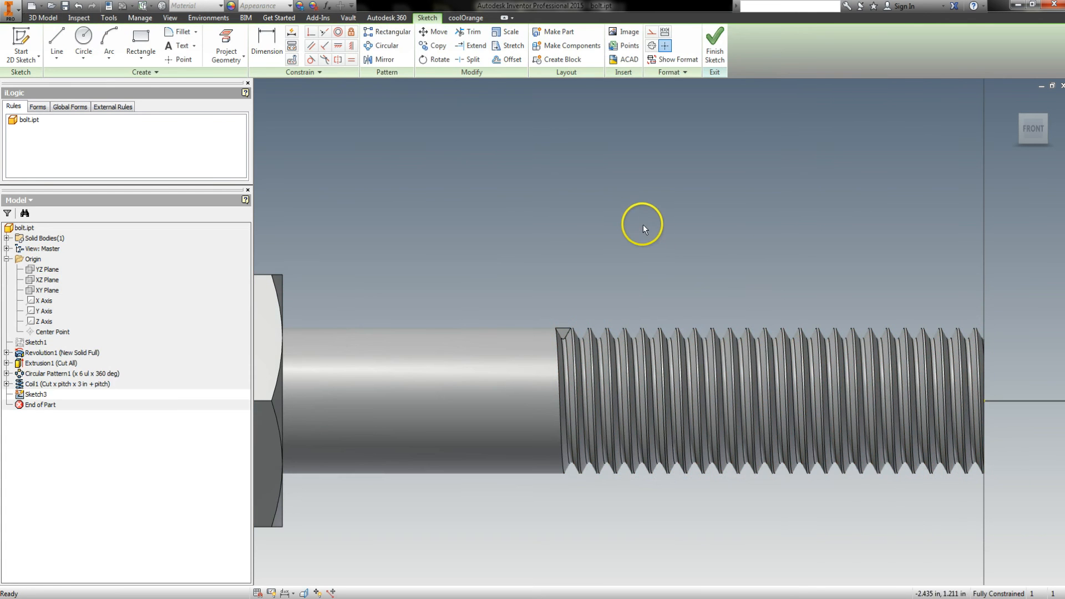
{"action": "middle_click_drag", "start_coordinate": [727, 271], "coordinate": [724, 270], "text": "shift"}
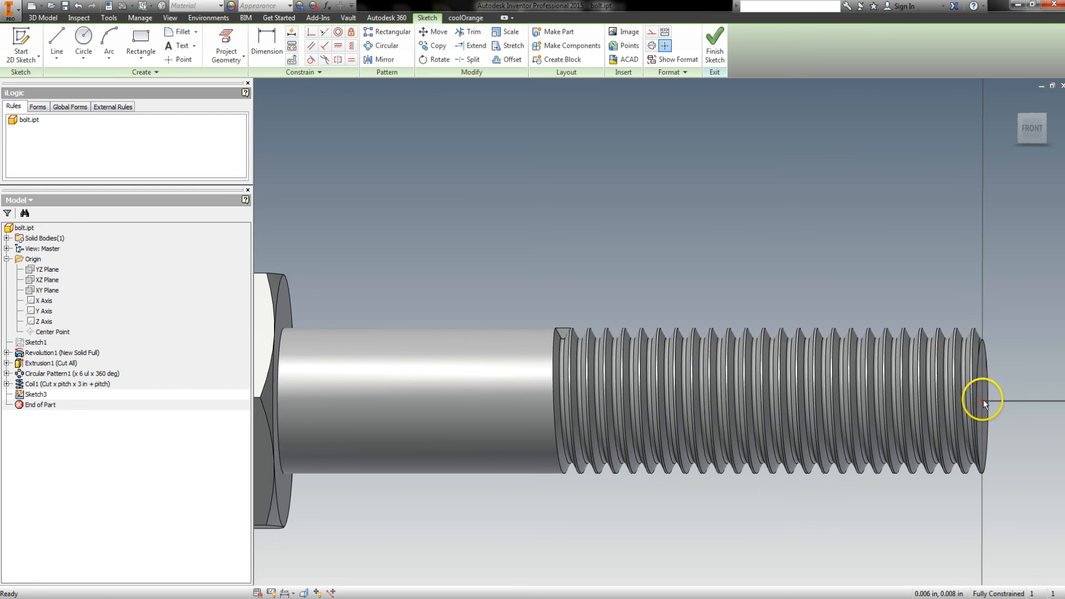
{"action": "middle_click_drag", "start_coordinate": [1001, 436], "coordinate": [963, 432]}
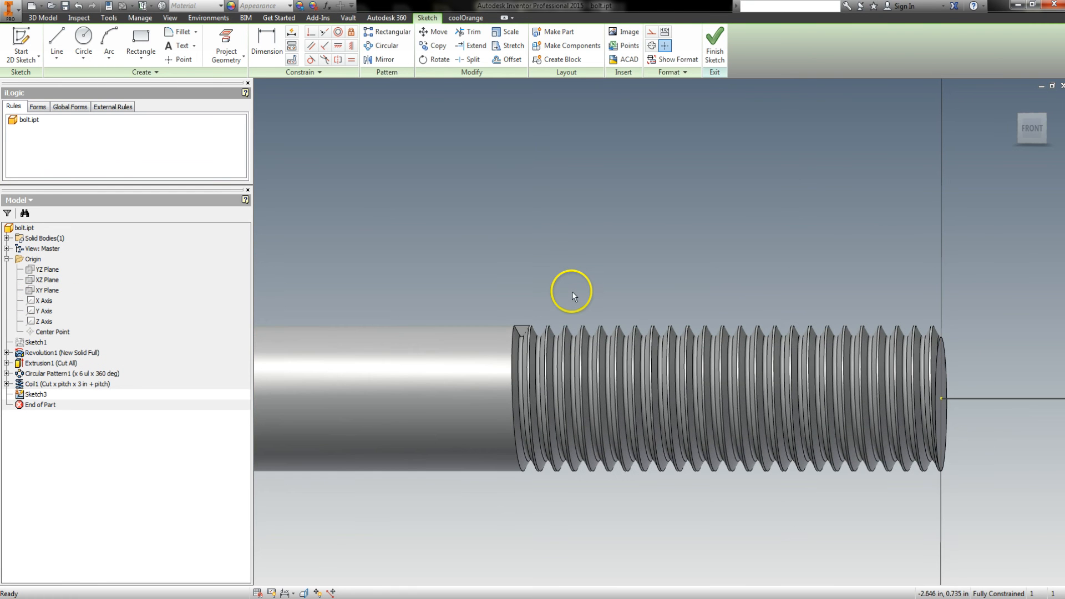
{"action": "key", "text": "F7"}
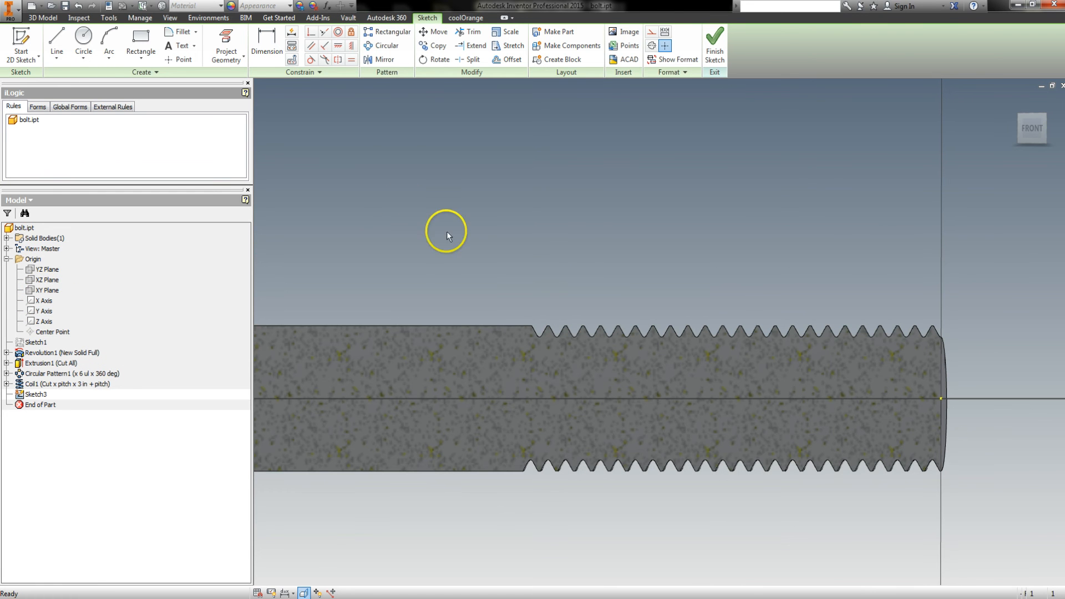
Sketch a closed thread-relief profile just inside the shank's upper edge beside the thread end, with tangent arcs at its two lower corners
{"action": "left_click", "coordinate": [57, 42]}
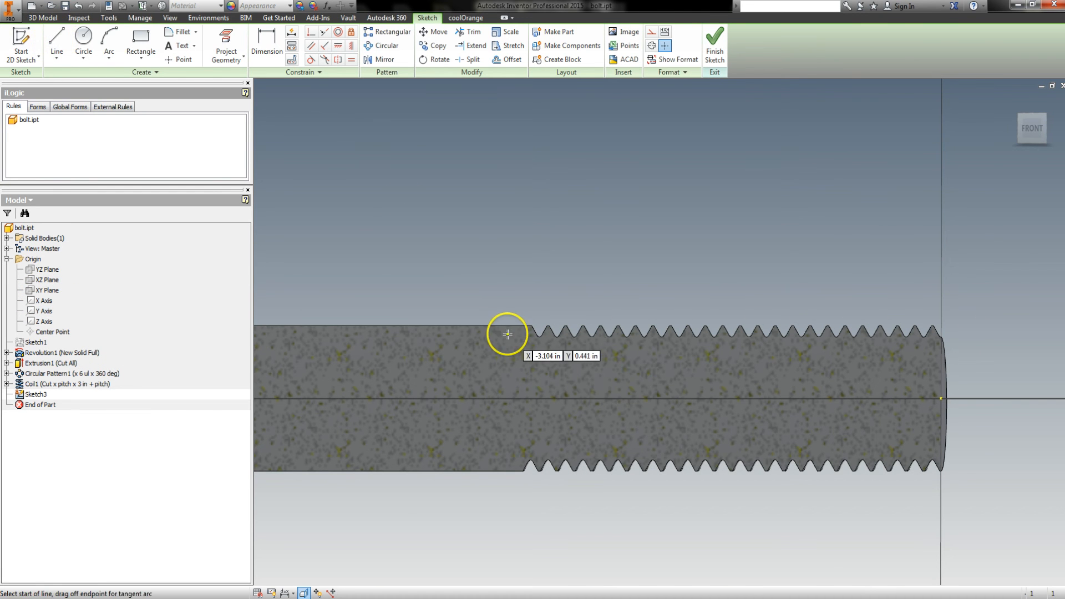
{"action": "scroll", "coordinate": [507, 332], "scroll_direction": "up", "scroll_amount": 4}
{"action": "left_click", "coordinate": [487, 333]}
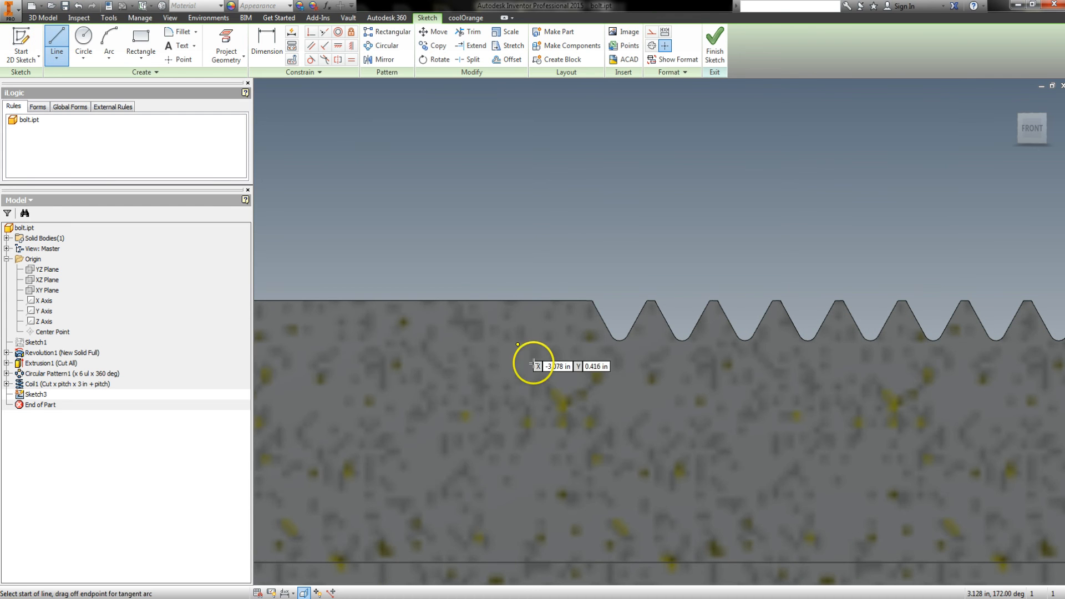
{"action": "middle_click_drag", "start_coordinate": [585, 385], "coordinate": [562, 355]}
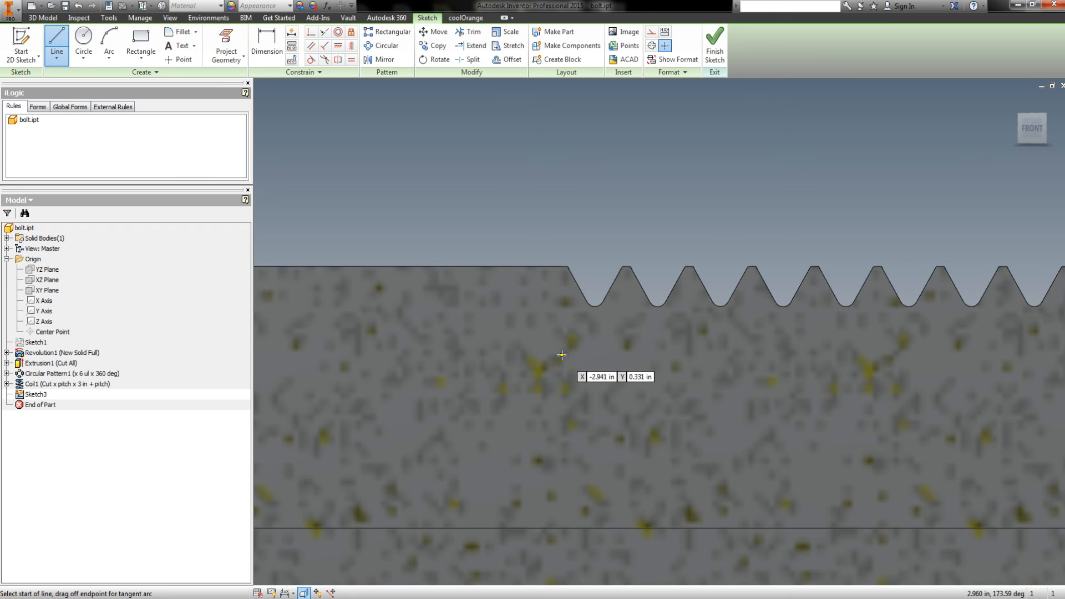
{"action": "left_click", "coordinate": [484, 273]}
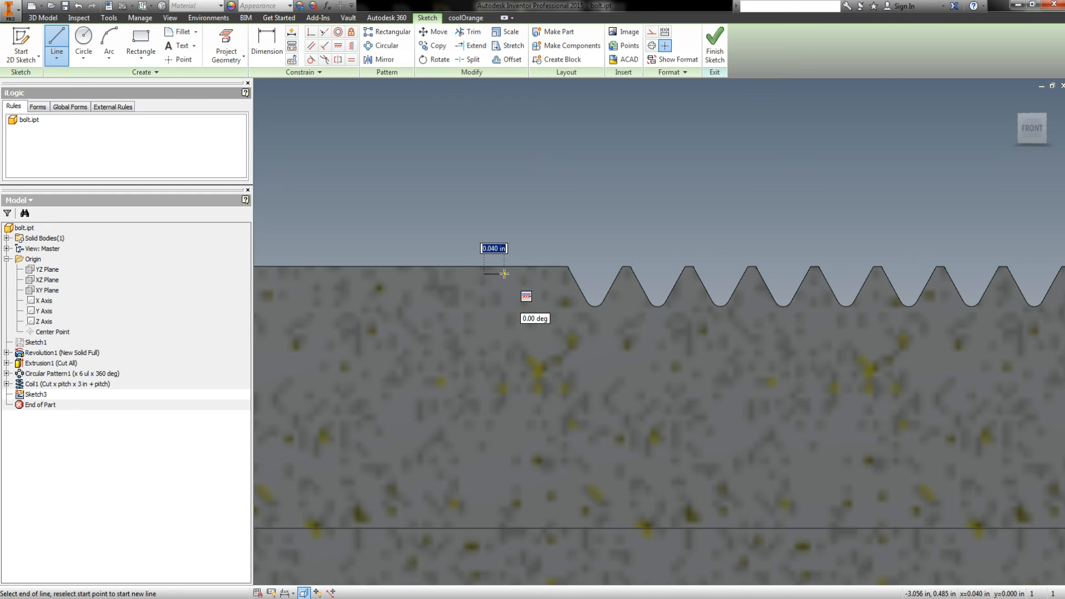
{"action": "left_click", "coordinate": [540, 274]}
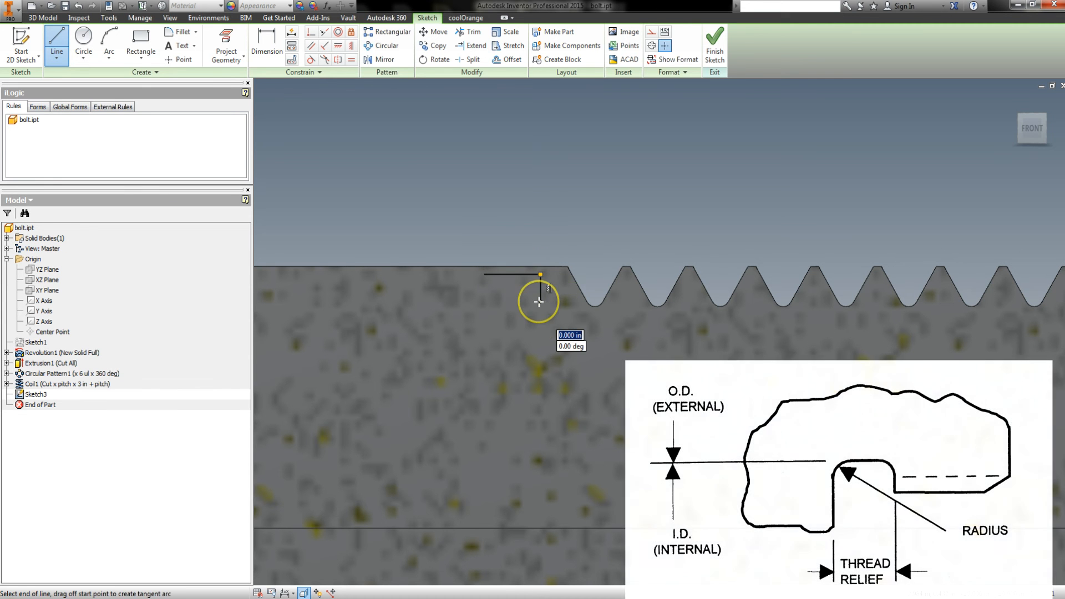
{"action": "left_click_drag", "start_coordinate": [540, 302], "coordinate": [480, 309]}
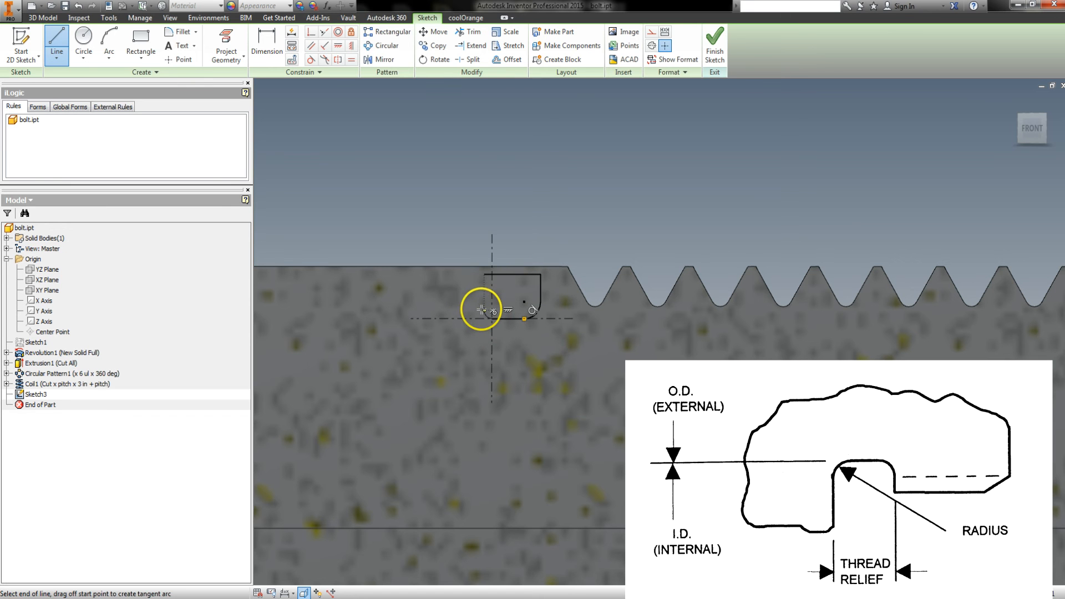
{"action": "left_click", "coordinate": [484, 274]}
Constrain the two lower corner arcs of the relief profile to equal radii
{"action": "middle_click_drag", "start_coordinate": [522, 342], "coordinate": [517, 342]}
{"action": "key", "text": "equal"}
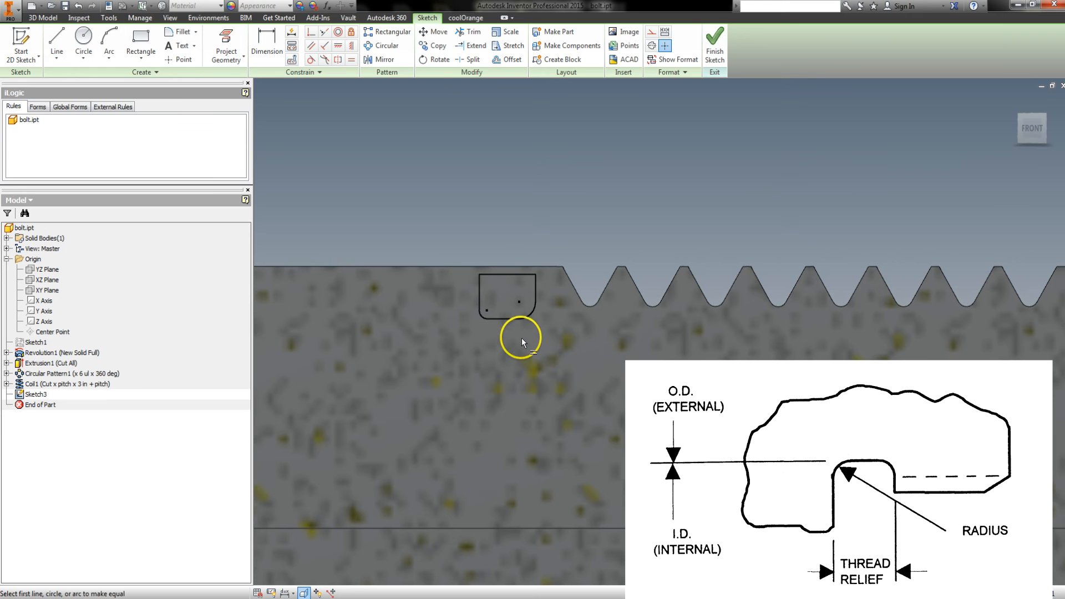
{"action": "left_click", "coordinate": [531, 312]}
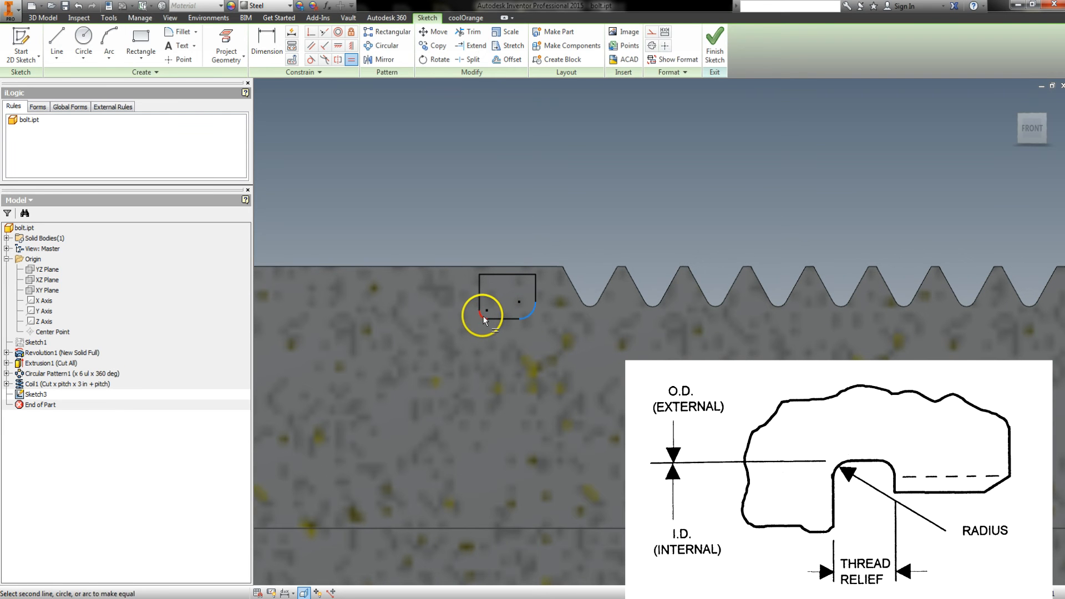
{"action": "left_click", "coordinate": [484, 315]}
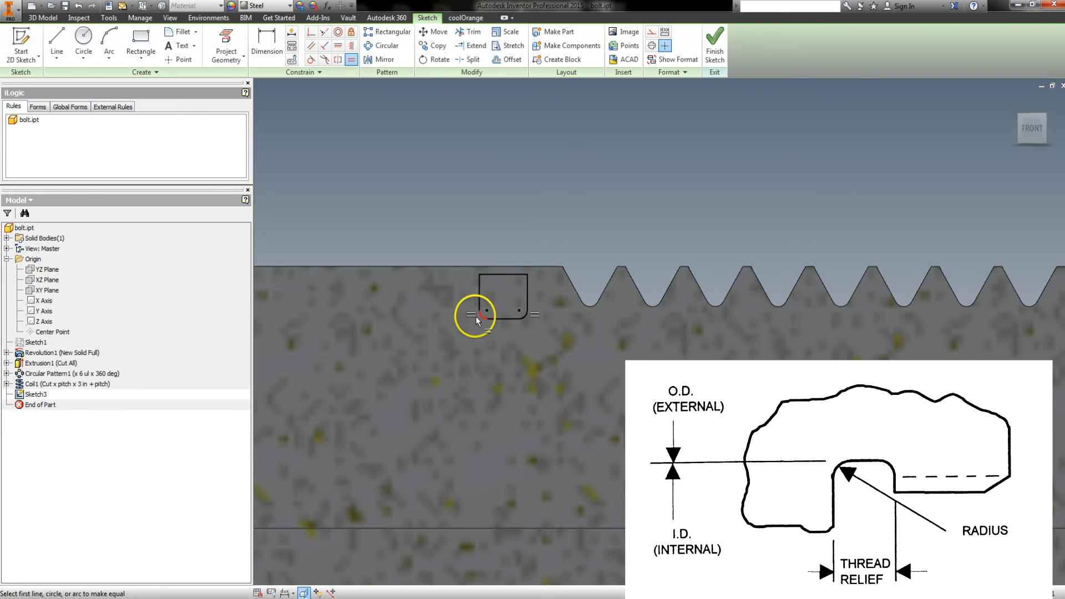
{"action": "key", "text": "Escape"}
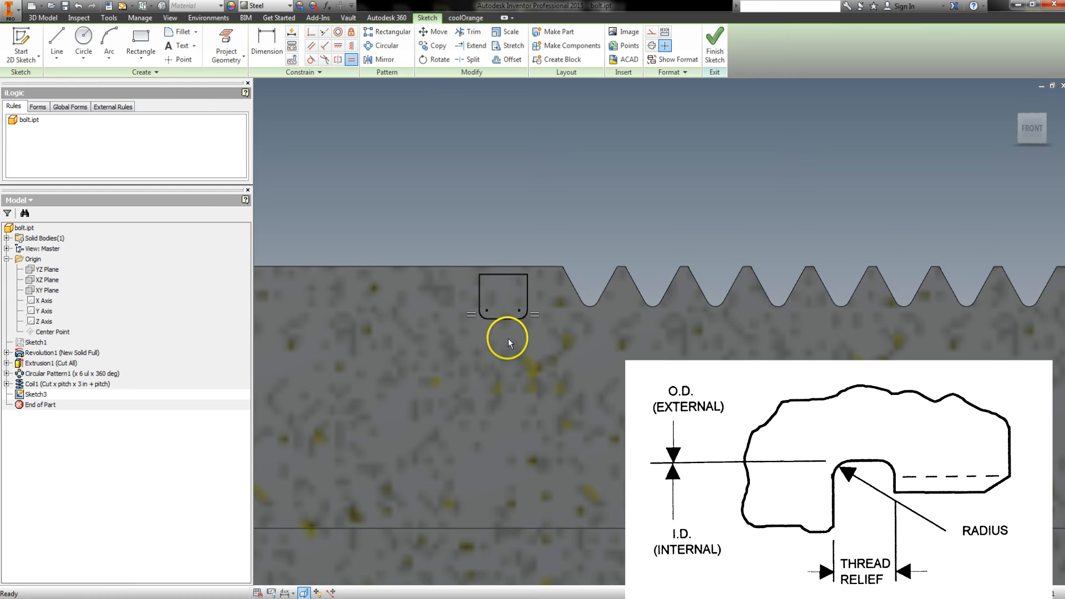
Temporarily display the coil's Sketch2 to project its point at the bolt end's outer diameter into the relief sketch
{"action": "middle_click_drag", "start_coordinate": [514, 307], "coordinate": [514, 310]}
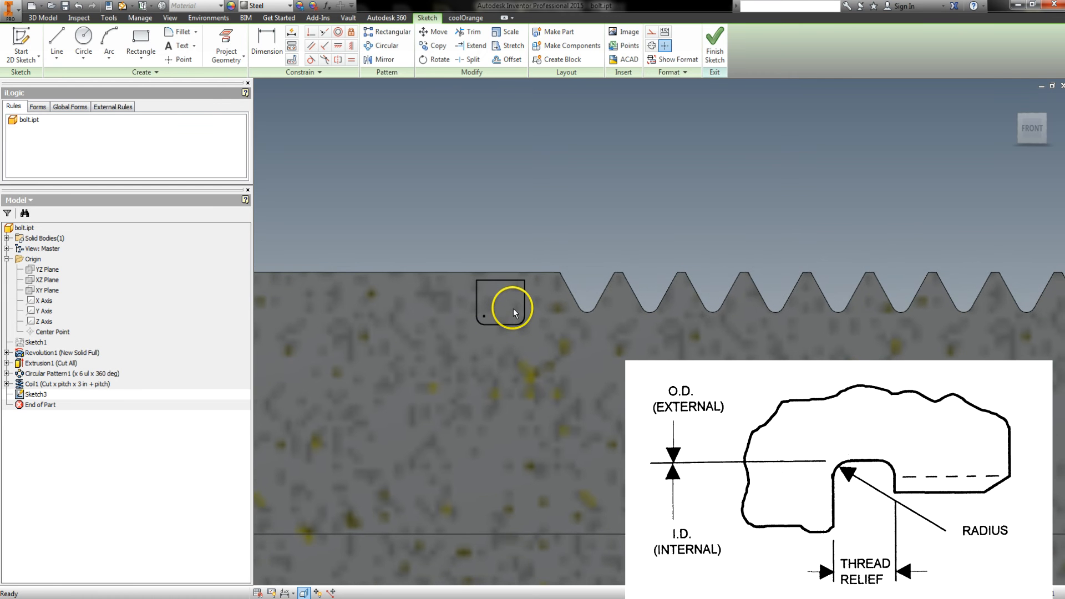
{"action": "scroll", "coordinate": [514, 310], "scroll_direction": "up", "scroll_amount": 3}
{"action": "middle_click_drag", "start_coordinate": [564, 345], "coordinate": [511, 333]}
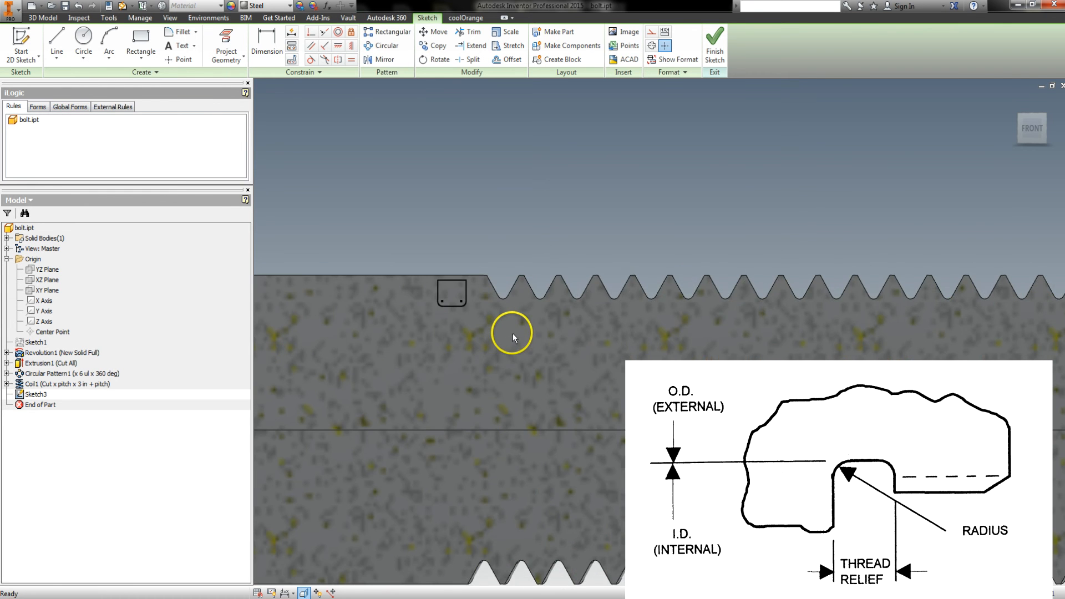
{"action": "scroll", "coordinate": [511, 334], "scroll_direction": "up", "scroll_amount": 3}
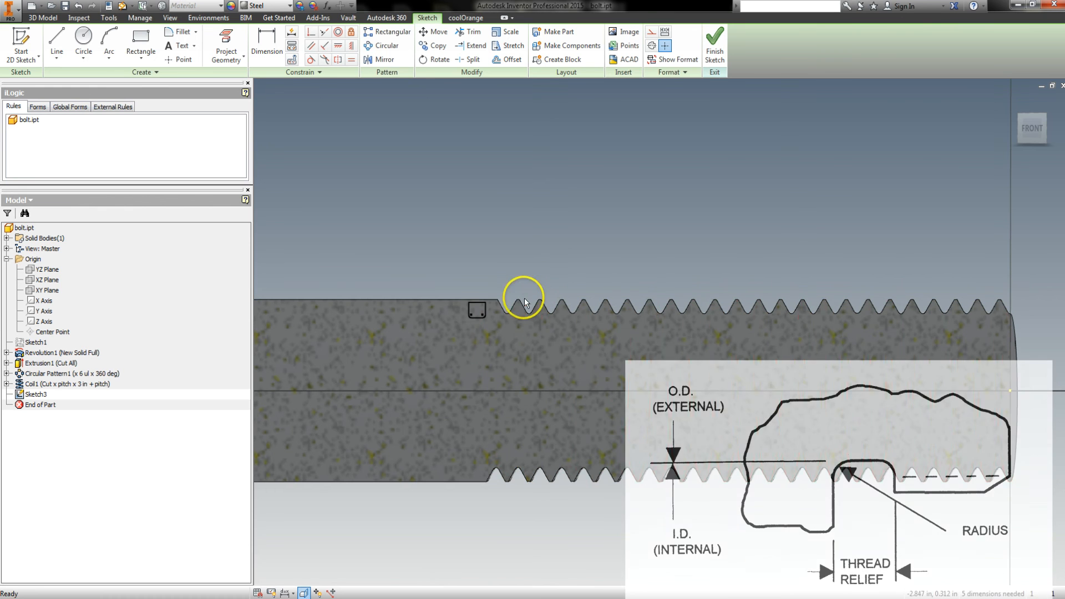
{"action": "left_click", "coordinate": [7, 384]}
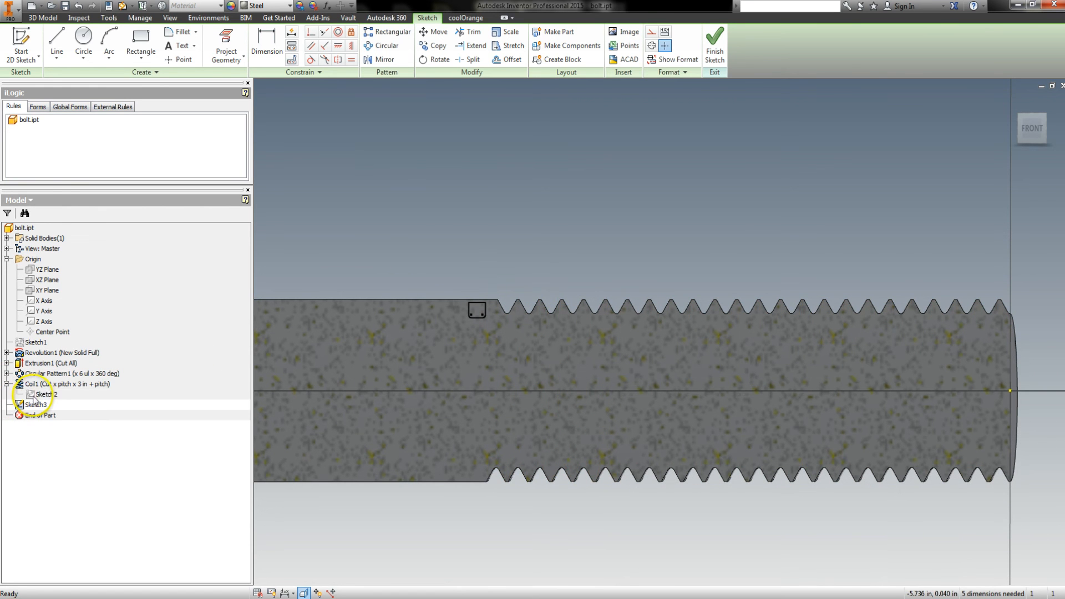
{"action": "right_click", "coordinate": [35, 394]}
{"action": "left_click", "coordinate": [58, 502]}
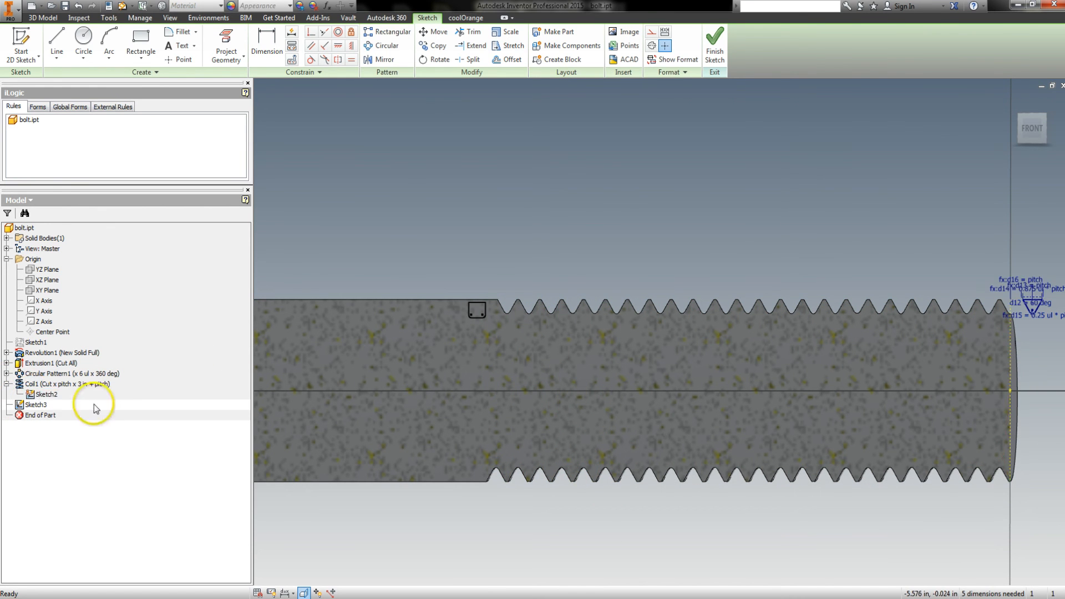
{"action": "left_click", "coordinate": [225, 44]}
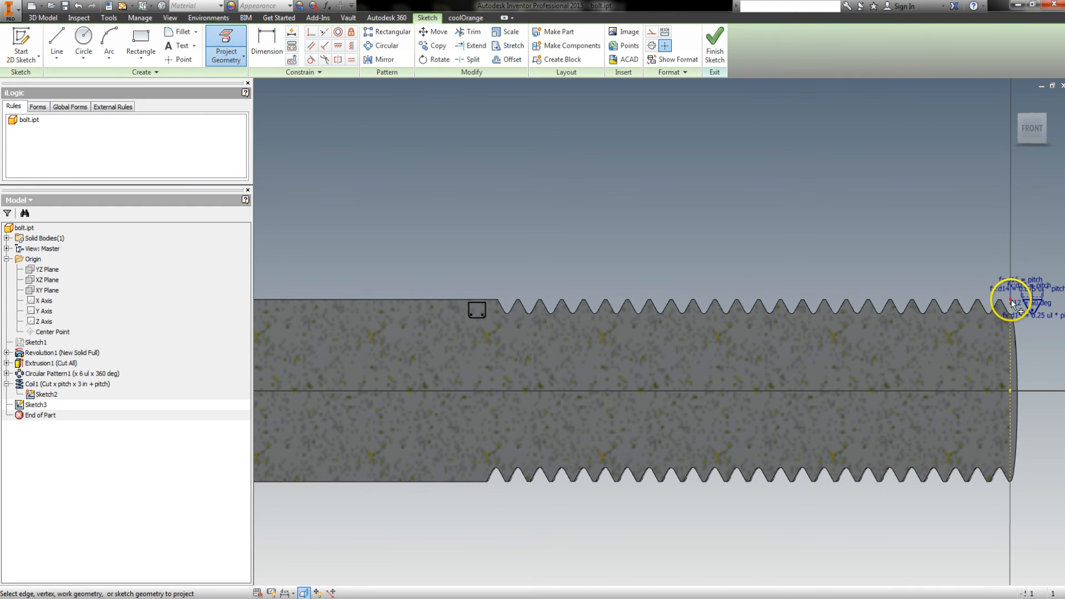
{"action": "key", "text": "Escape"}
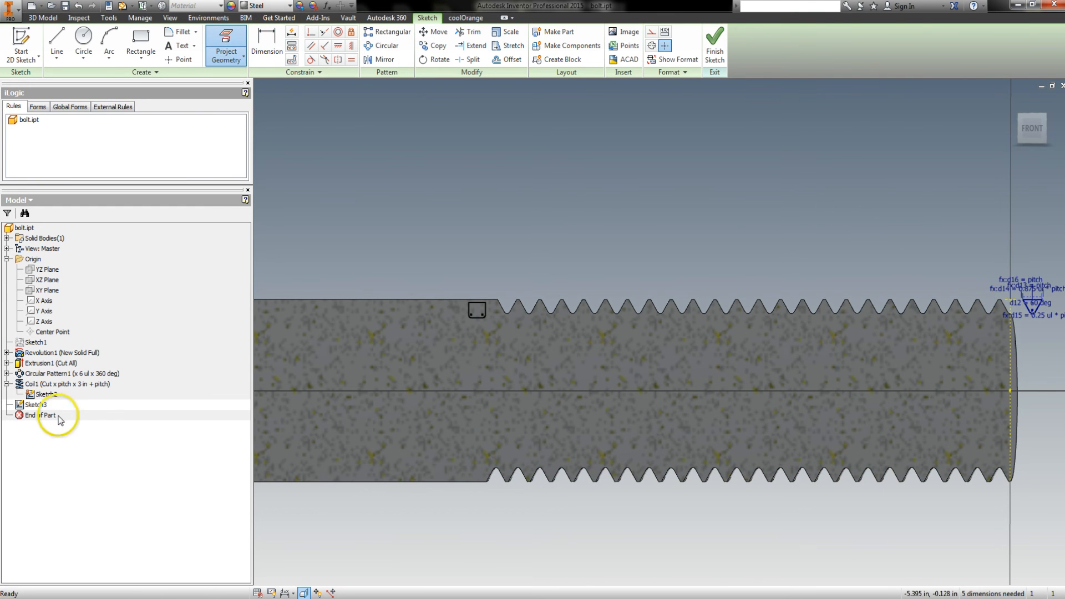
{"action": "right_click", "coordinate": [50, 395]}
{"action": "key", "text": "Escape"}
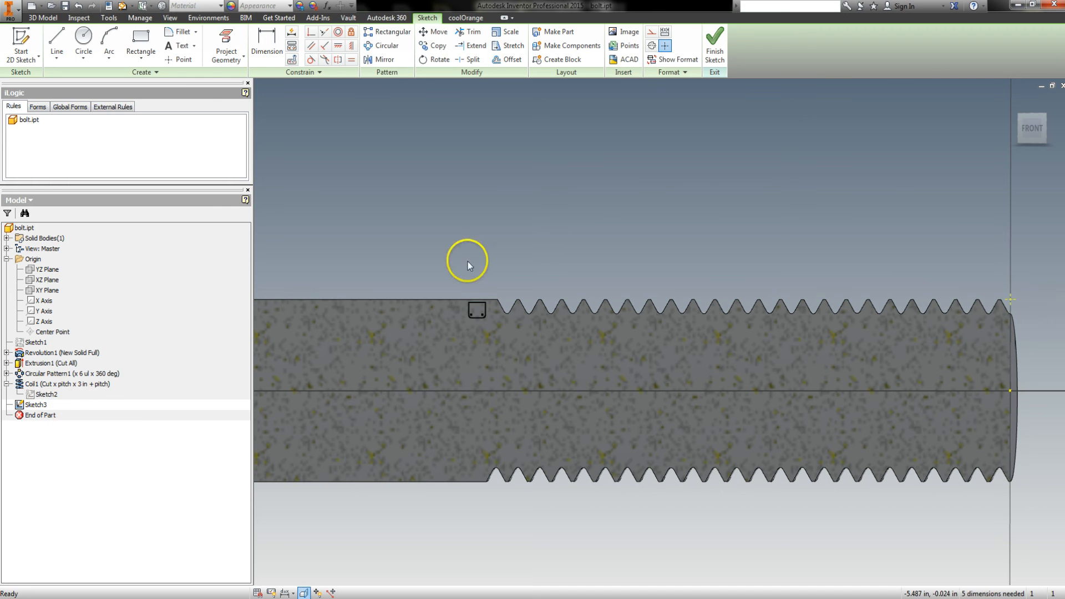
Make the relief profile's top line coincident with the projected point at the bolt end
{"action": "key", "text": "c"}
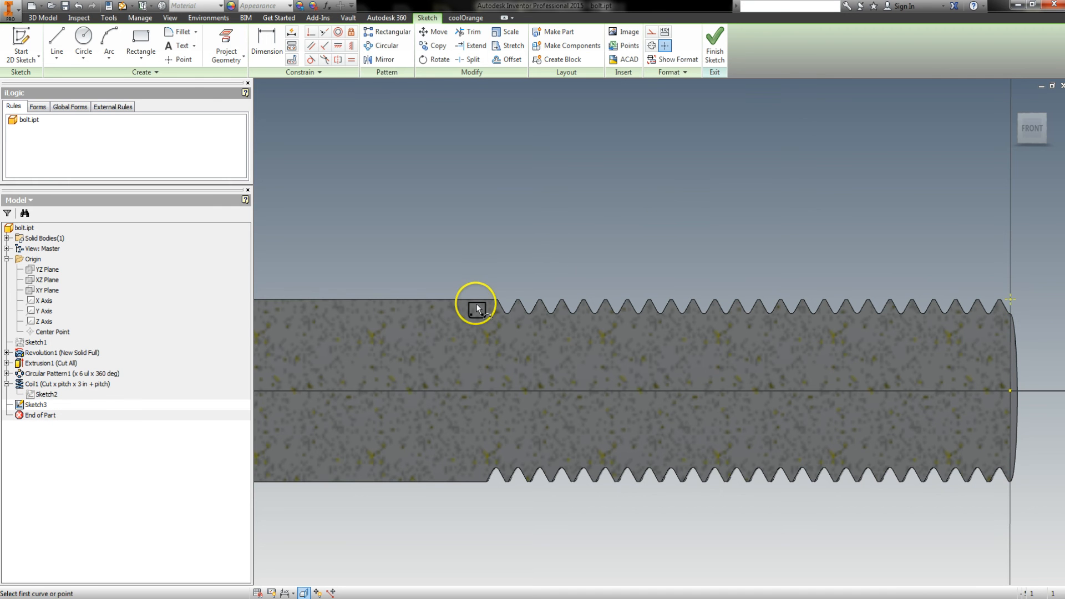
{"action": "left_click", "coordinate": [480, 303]}
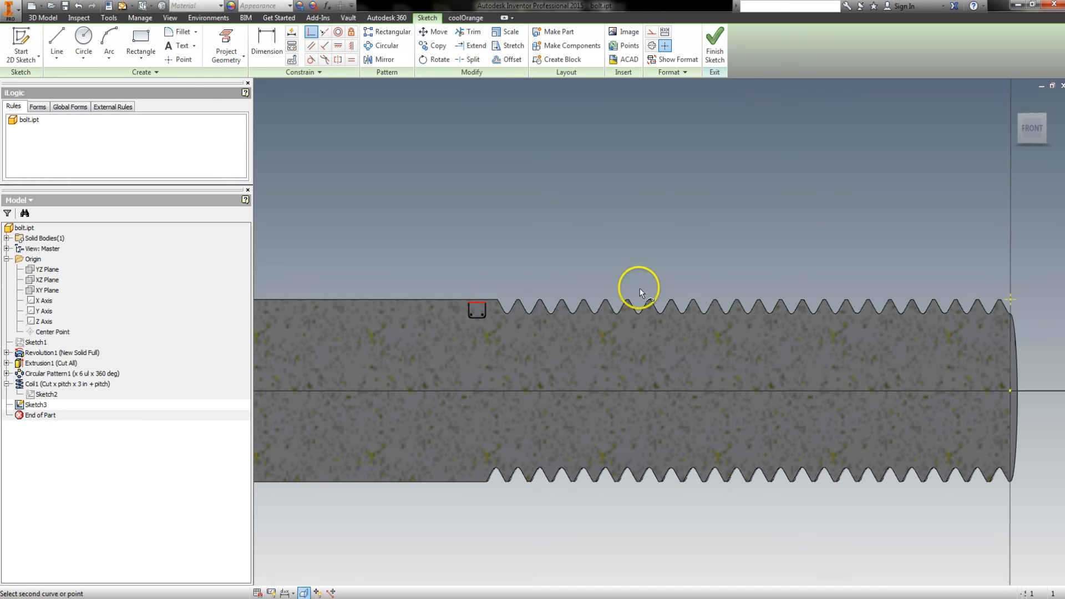
{"action": "left_click", "coordinate": [1011, 300]}
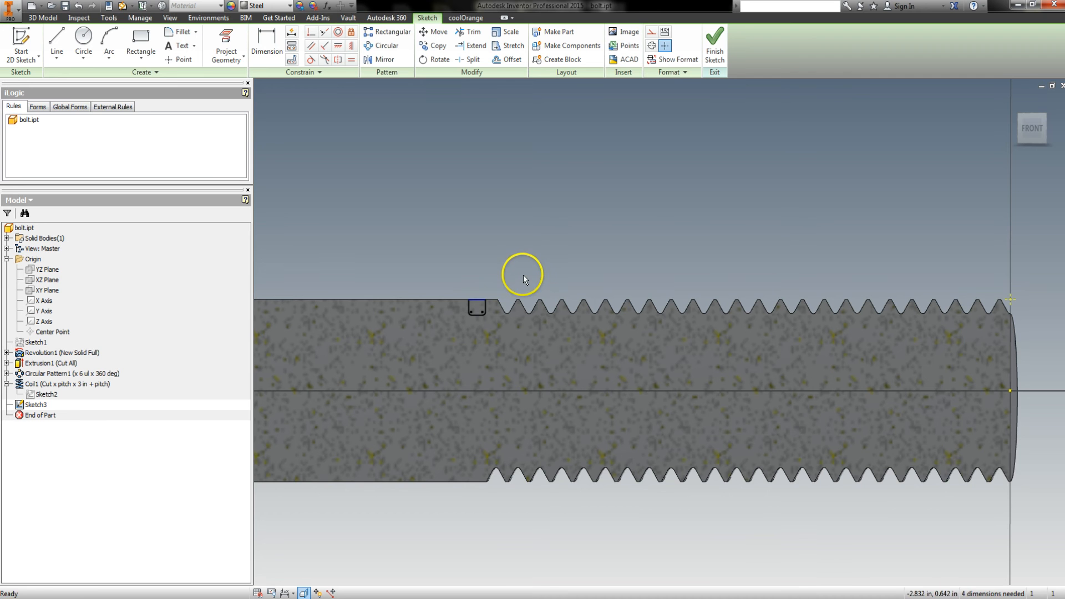
{"action": "middle_click_drag", "start_coordinate": [522, 275], "coordinate": [503, 265]}
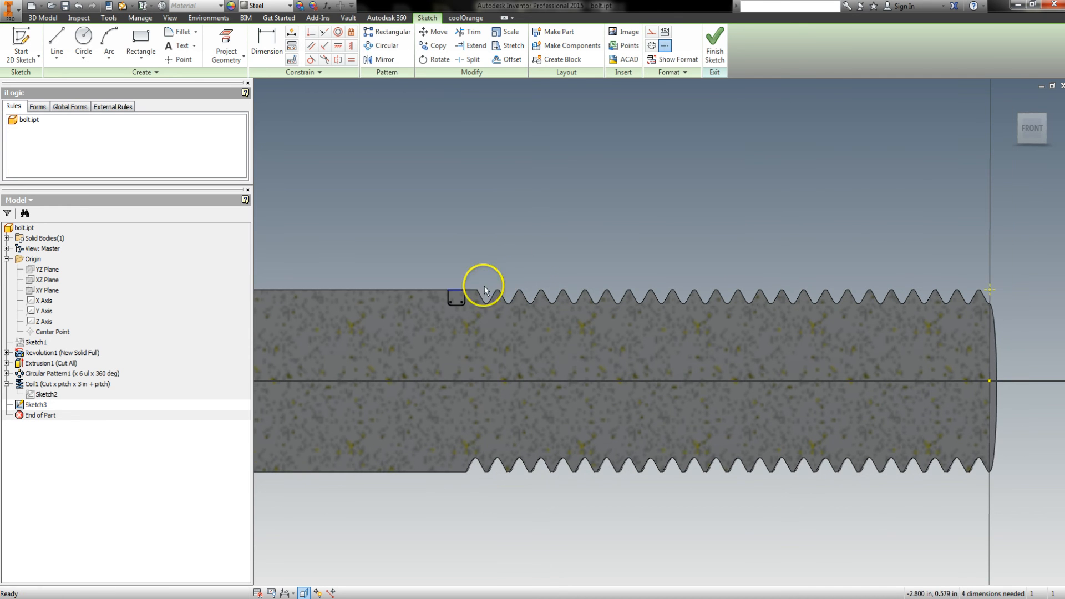
{"action": "key", "text": "d"}
{"action": "key", "text": "Escape"}
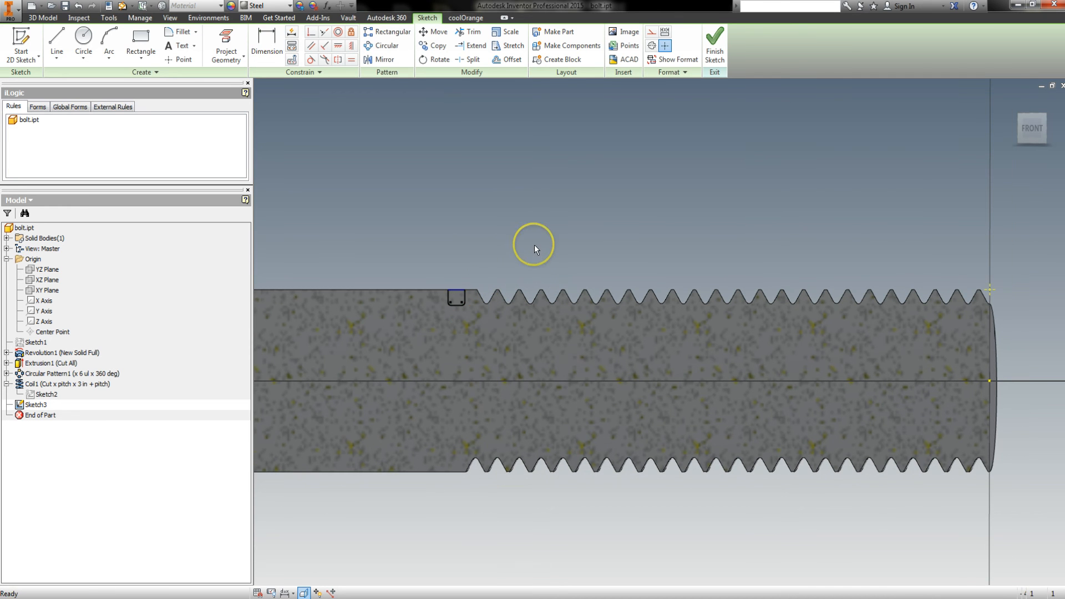
Add a numeric user parameter named threadlength with the value 3 in
{"action": "left_click", "coordinate": [326, 6]}
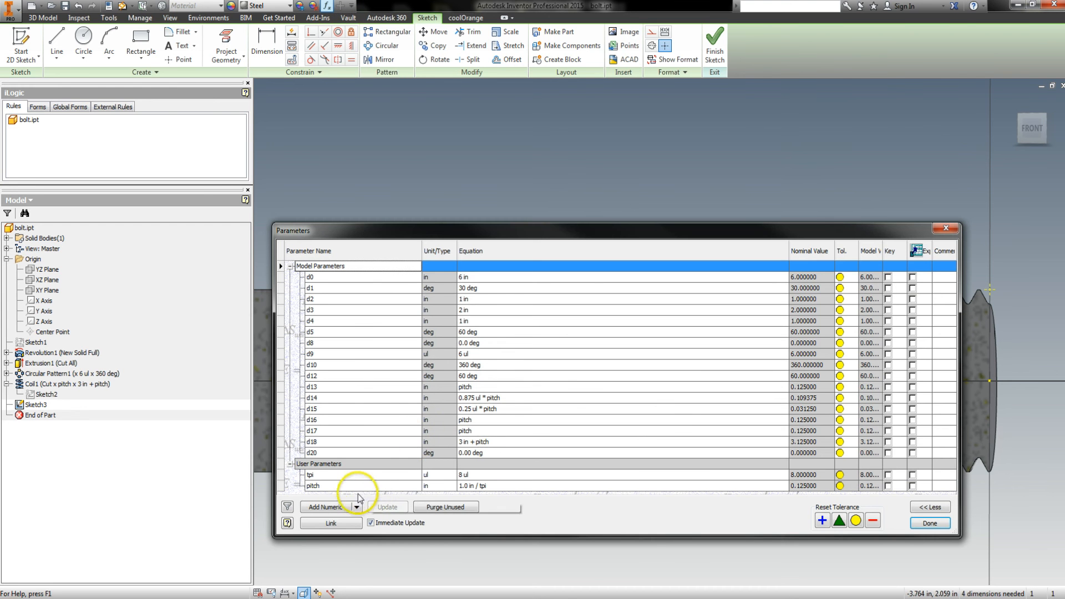
{"action": "left_click", "coordinate": [327, 507]}
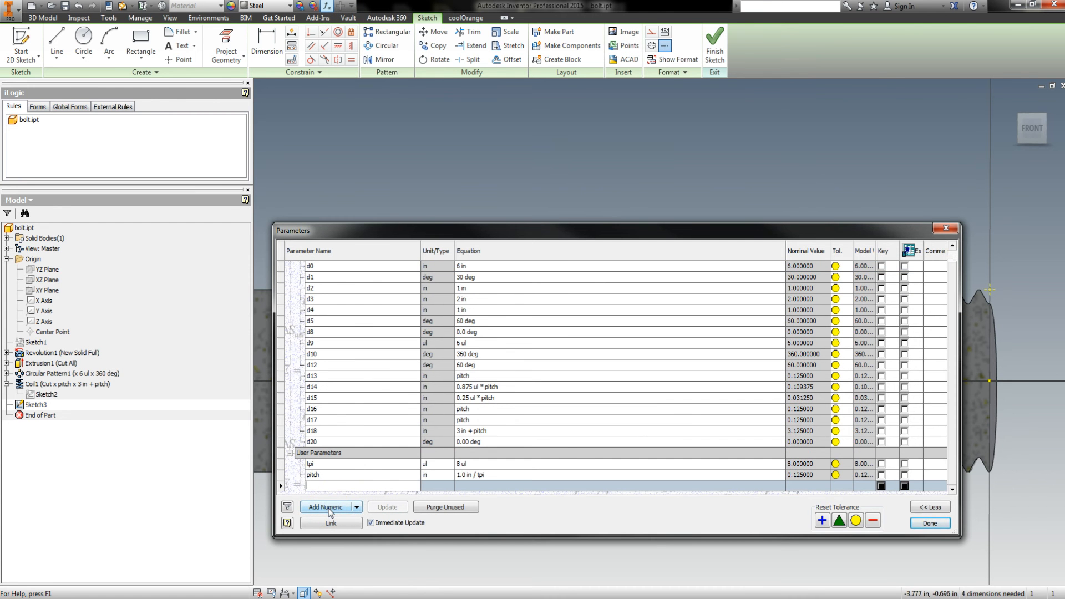
{"action": "type", "text": "threadlengt"}
{"action": "left_click", "coordinate": [297, 483]}
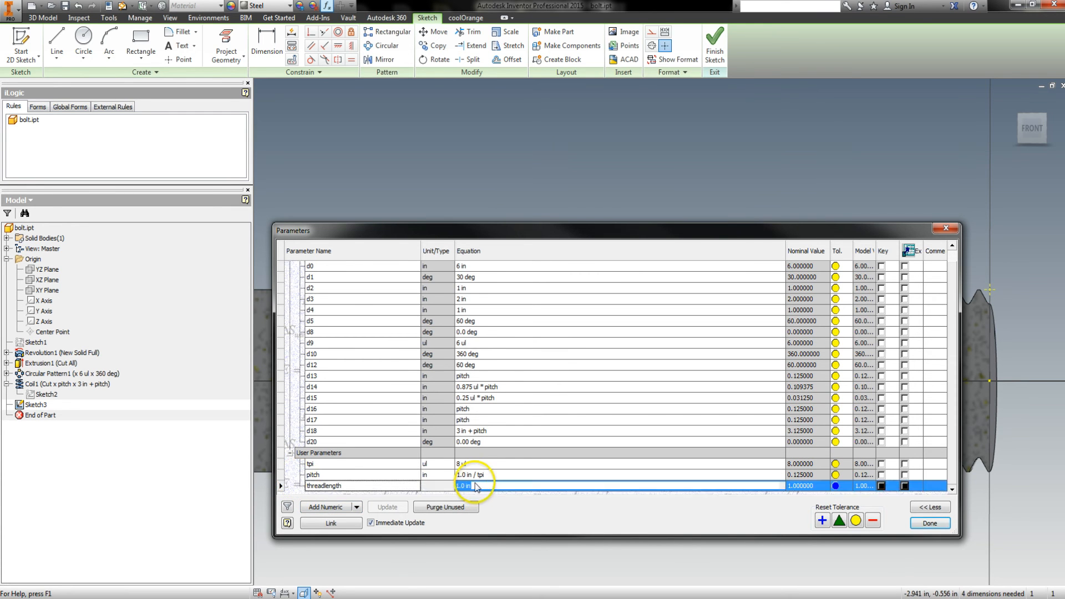
{"action": "left_click", "coordinate": [476, 485]}
{"action": "type", "text": "3"}
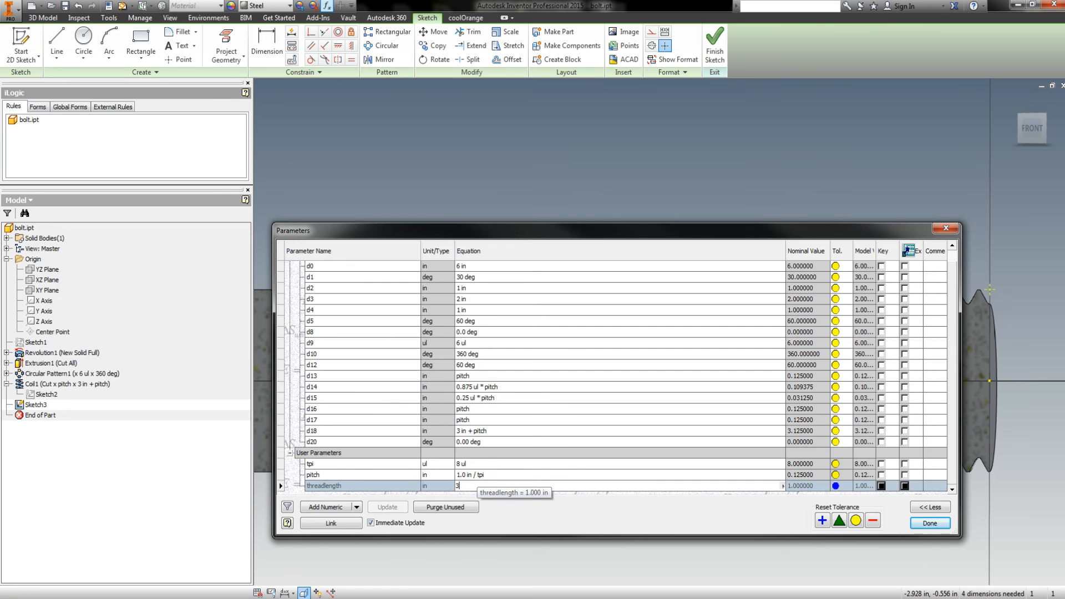
{"action": "key", "text": "Return"}
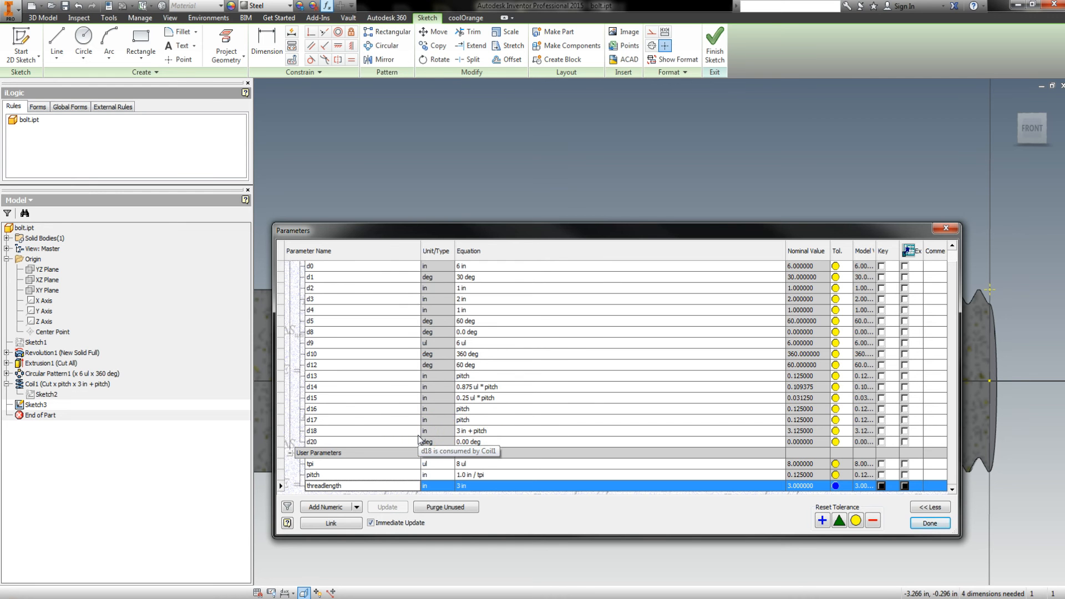
Set the equation of the coil height parameter d18 to threadlength + pitch and close the parameters
{"action": "left_click", "coordinate": [464, 428]}
{"action": "left_click", "coordinate": [464, 431]}
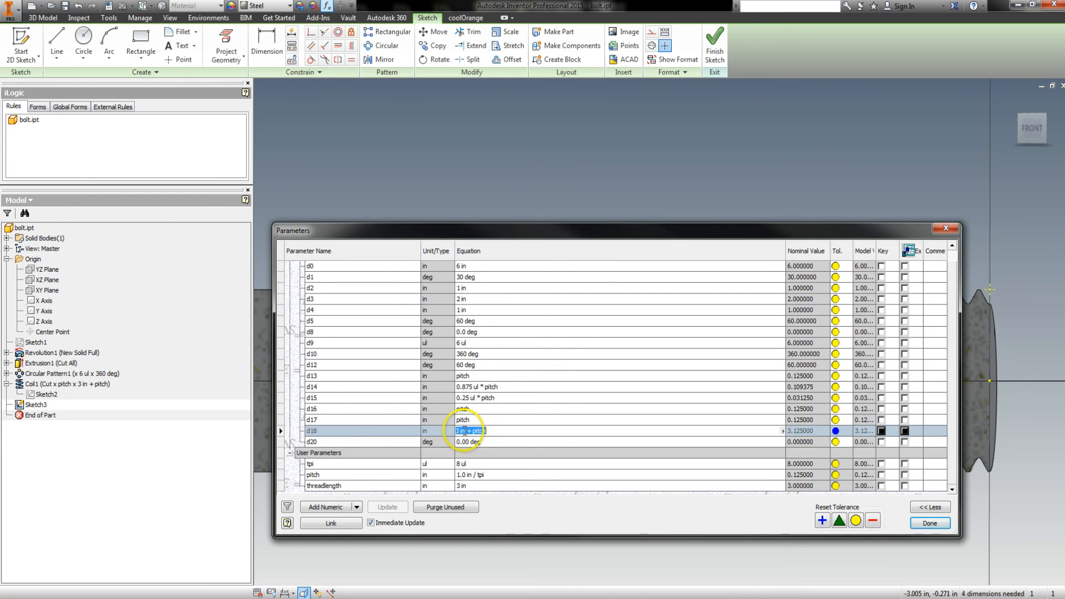
{"action": "left_click_drag", "start_coordinate": [463, 430], "coordinate": [438, 431]}
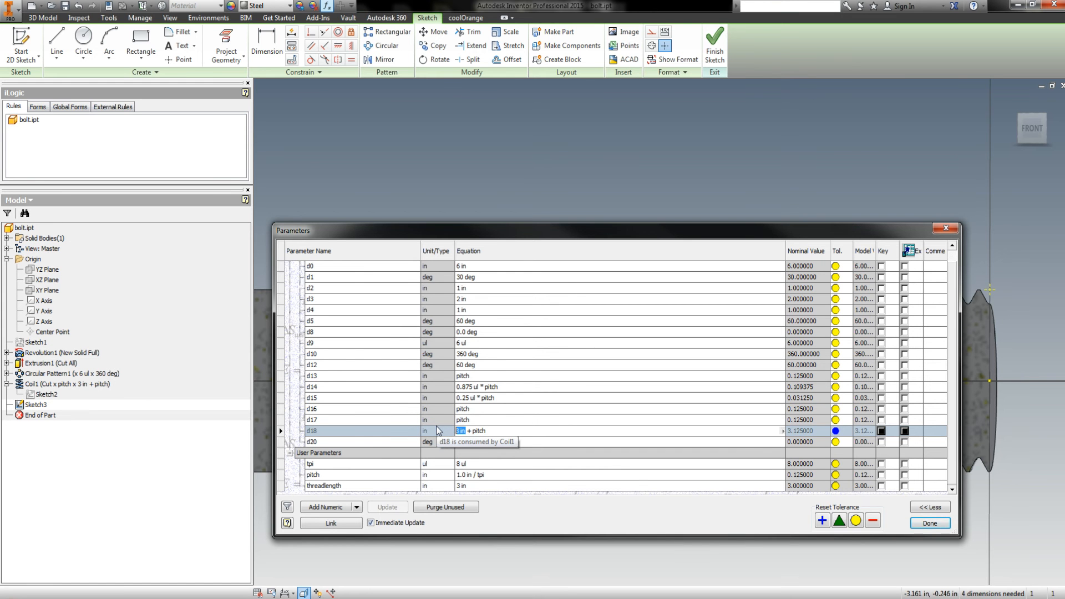
{"action": "type", "text": "threadlength"}
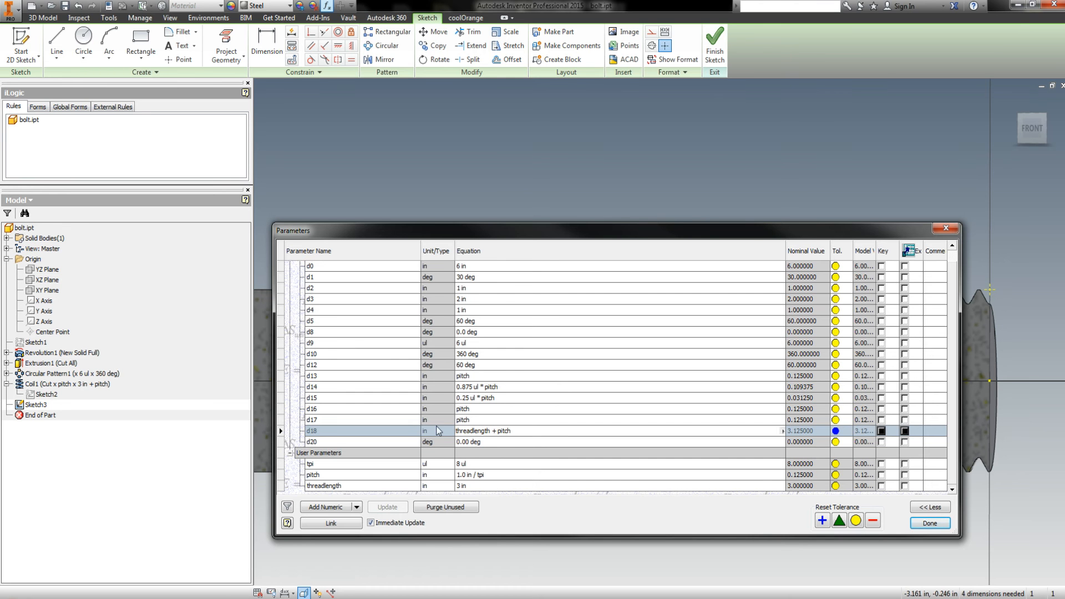
{"action": "key", "text": "Return"}
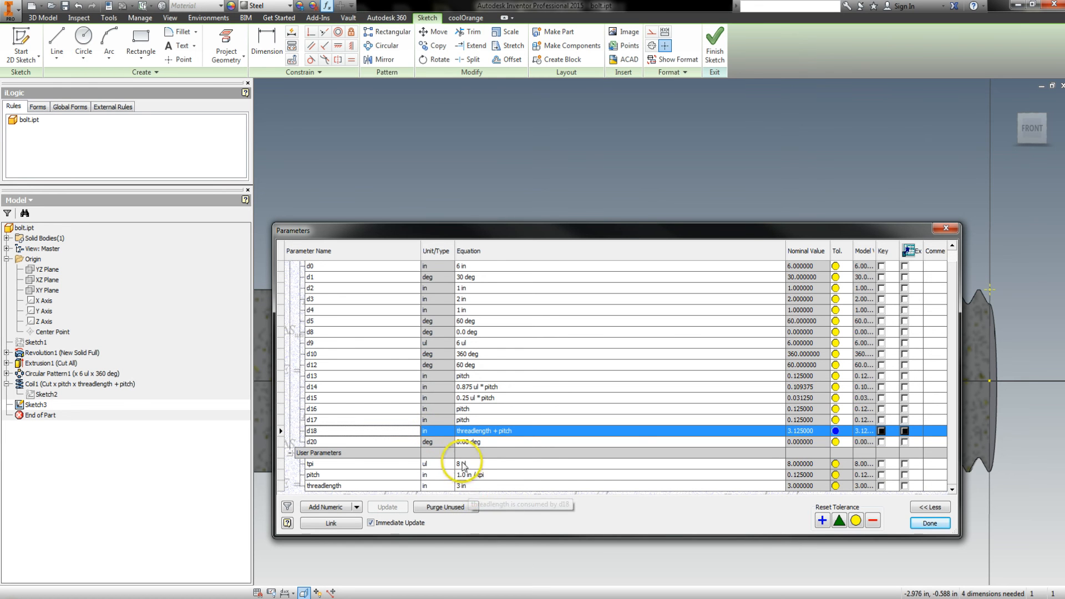
{"action": "mouse_move", "coordinate": [466, 478]}
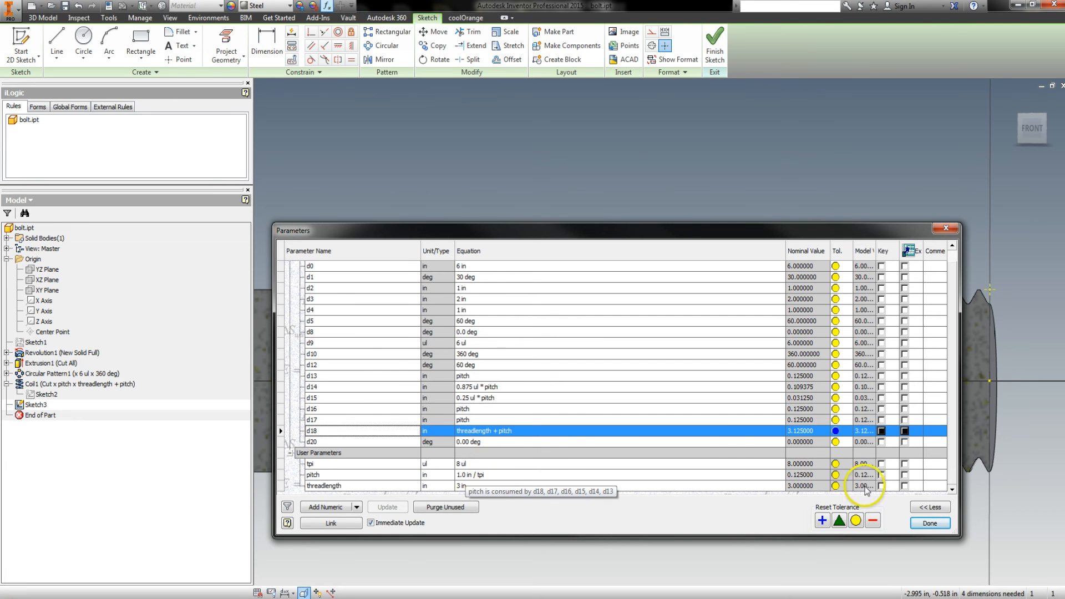
{"action": "left_click", "coordinate": [935, 523]}
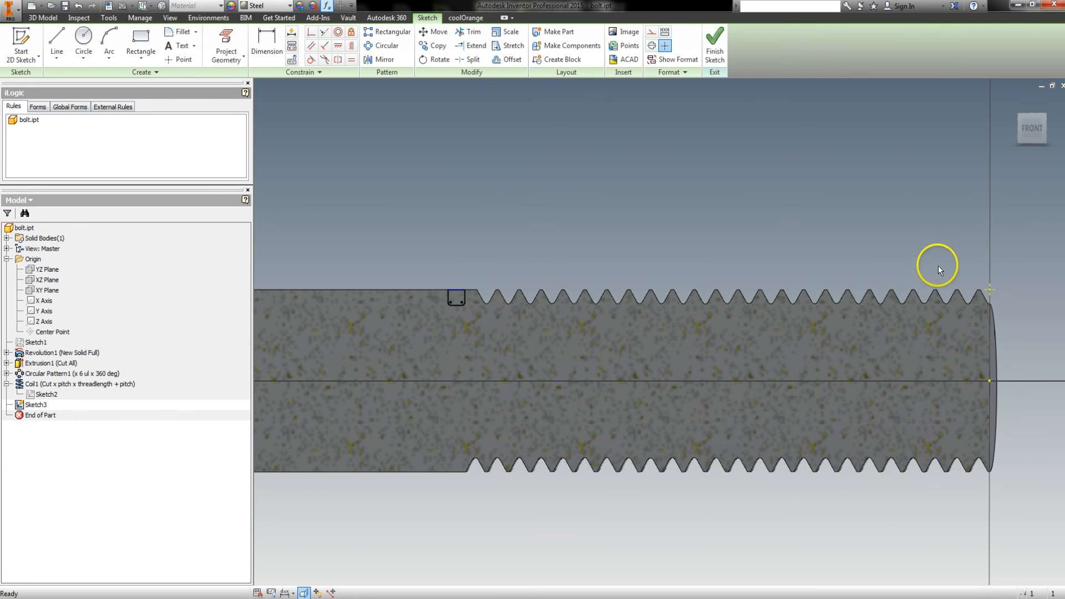
Dimension the relief profile's thread-side edge horizontally from the projected point at the bolt end, setting the distance to threadlength
{"action": "key", "text": "d"}
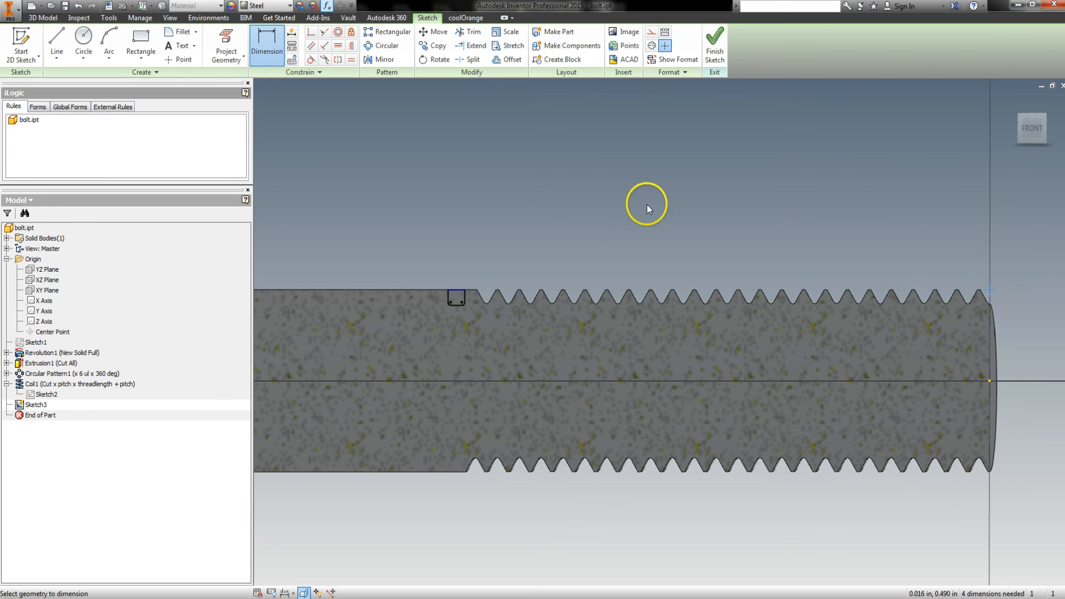
{"action": "left_click", "coordinate": [464, 294]}
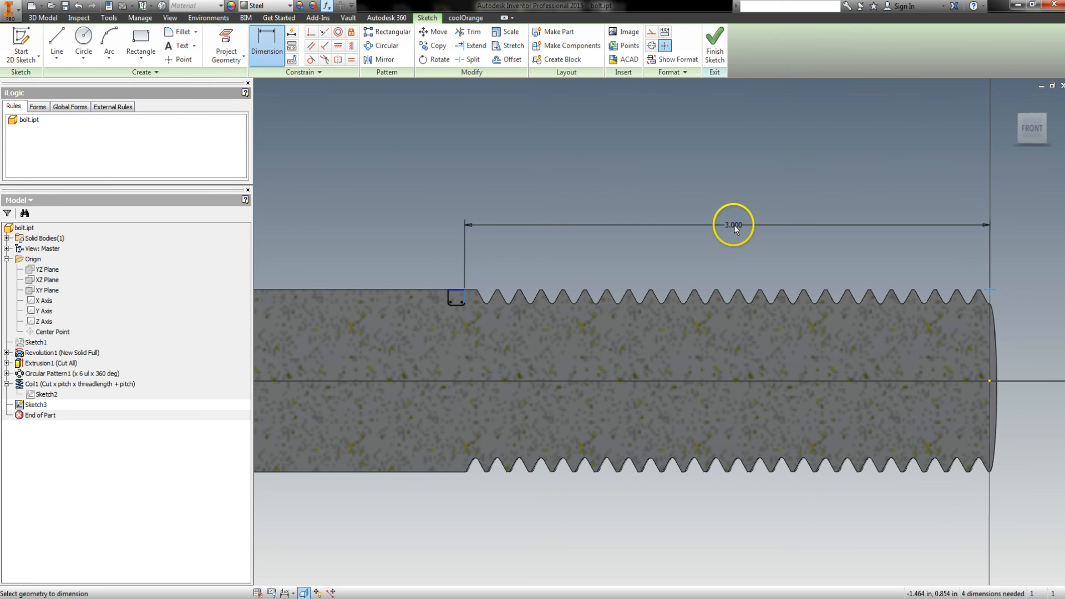
{"action": "left_click", "coordinate": [734, 226]}
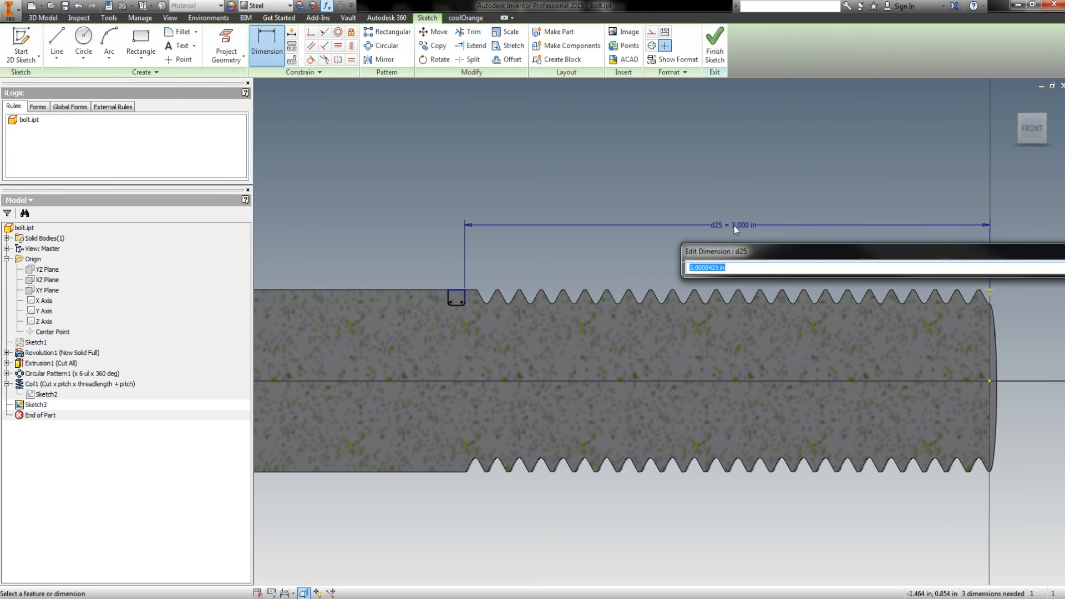
{"action": "type", "text": "threadlength"}
{"action": "key", "text": "Return"}
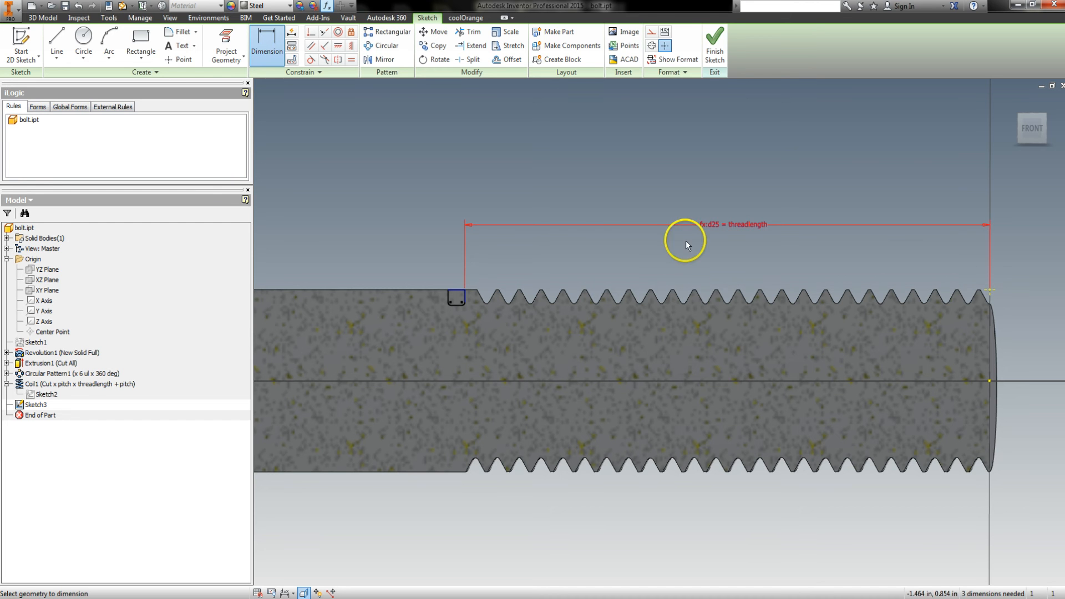
Dimension the relief profile's top line and set its width to the pitch parameter
{"action": "scroll", "coordinate": [435, 295], "scroll_direction": "up", "scroll_amount": 3}
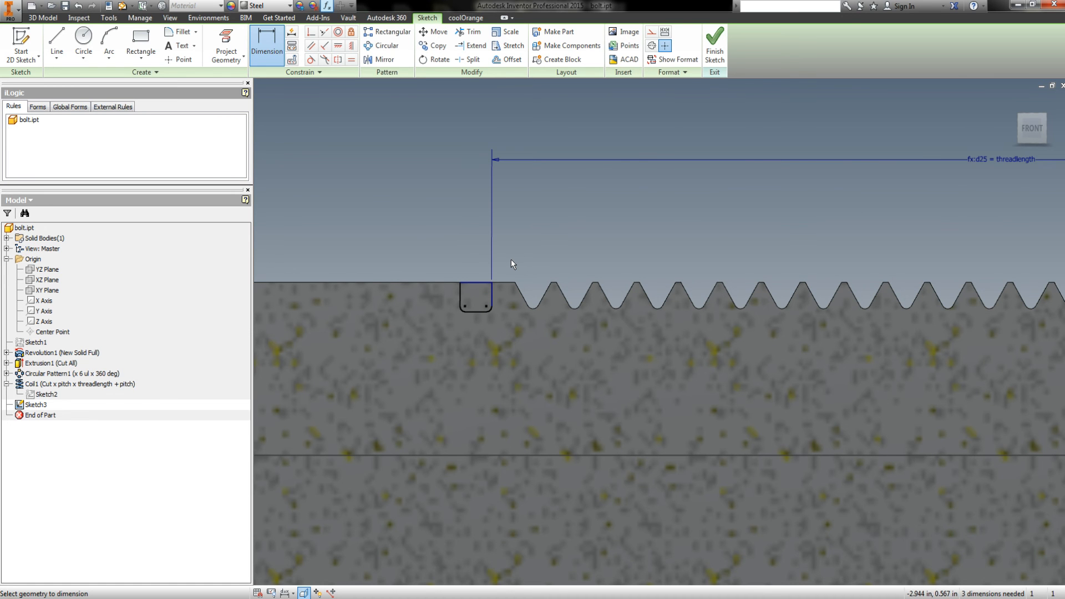
{"action": "scroll", "coordinate": [513, 260], "scroll_direction": "down", "scroll_amount": 3}
{"action": "scroll", "coordinate": [497, 273], "scroll_direction": "up", "scroll_amount": 4}
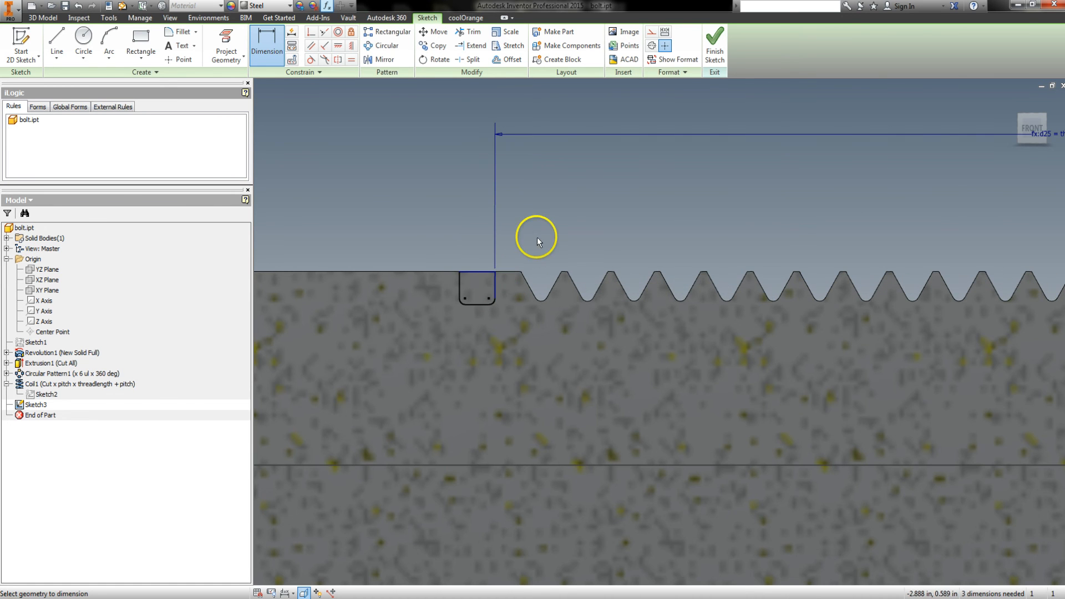
{"action": "mouse_move", "coordinate": [527, 235]}
{"action": "middle_mouse_down"}
{"action": "mouse_move", "coordinate": [579, 205]}
{"action": "mouse_move", "coordinate": [584, 254]}
{"action": "middle_mouse_up"}
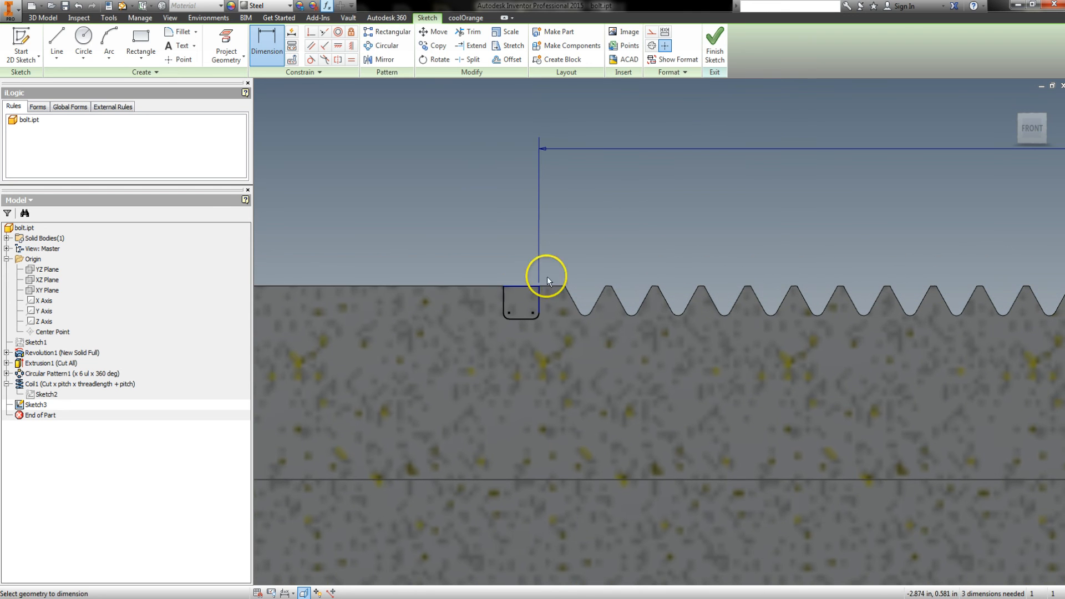
{"action": "left_click", "coordinate": [520, 286]}
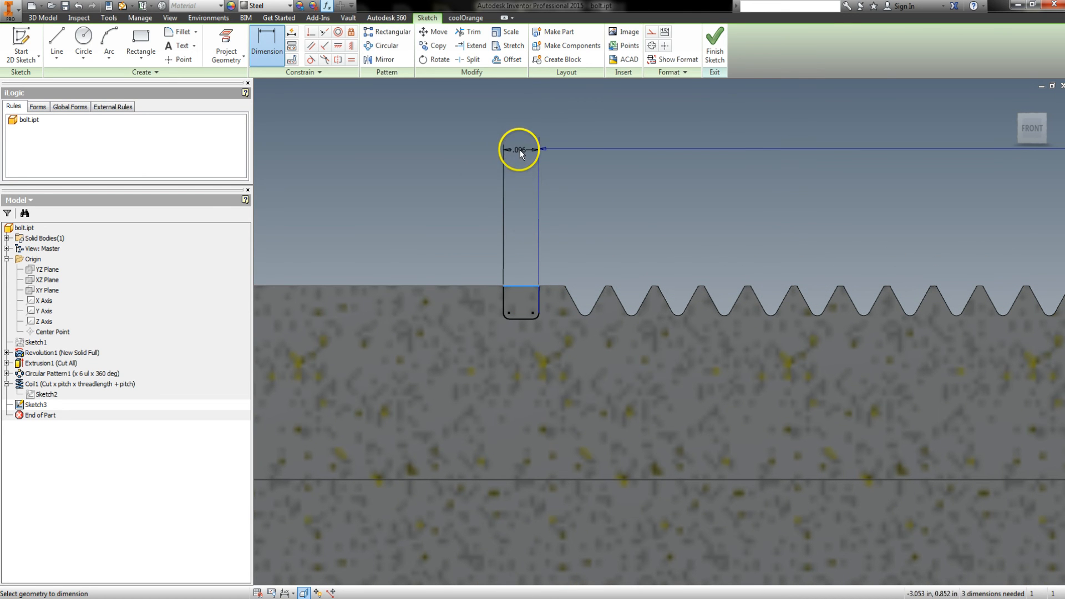
{"action": "left_click", "coordinate": [520, 150]}
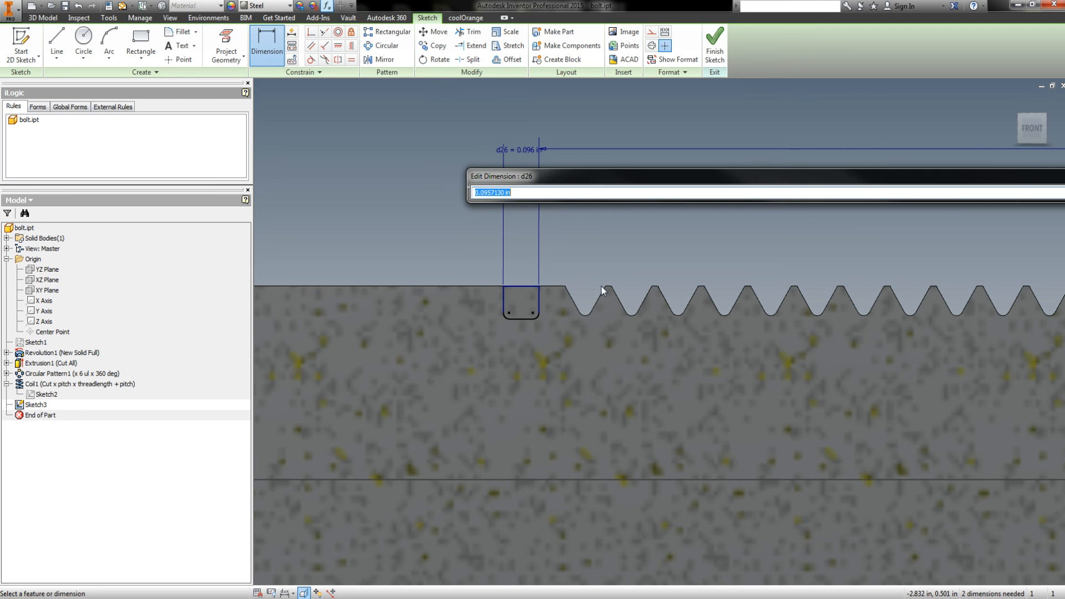
{"action": "type", "text": "pitch"}
{"action": "key", "text": "Return"}
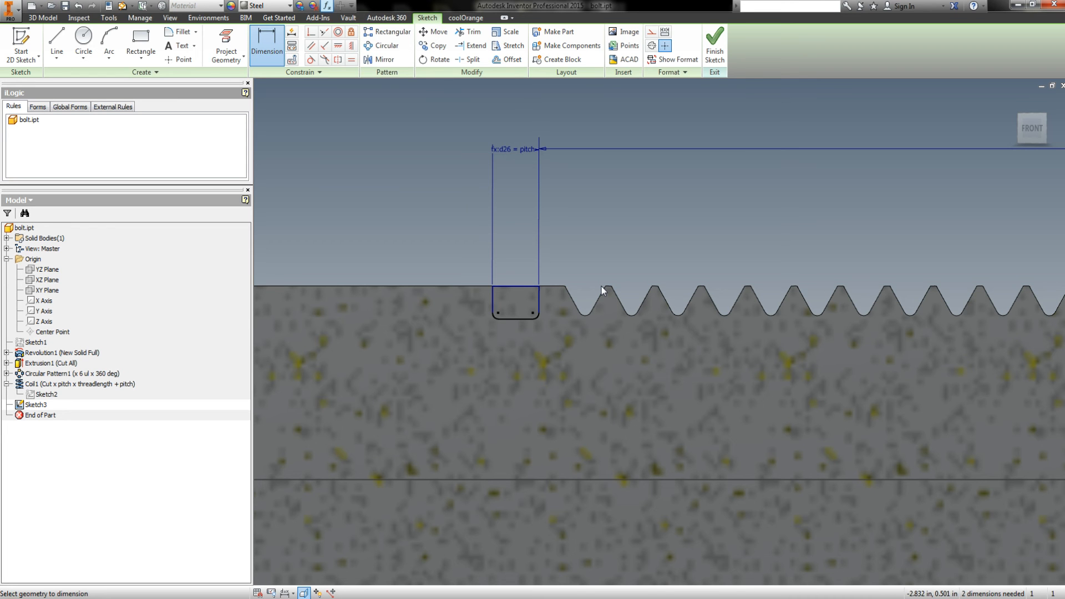
Dimension the relief profile's depth between its top and bottom lines and set it to 0.085 in
{"action": "left_click", "coordinate": [511, 318]}
{"action": "left_click", "coordinate": [507, 287]}
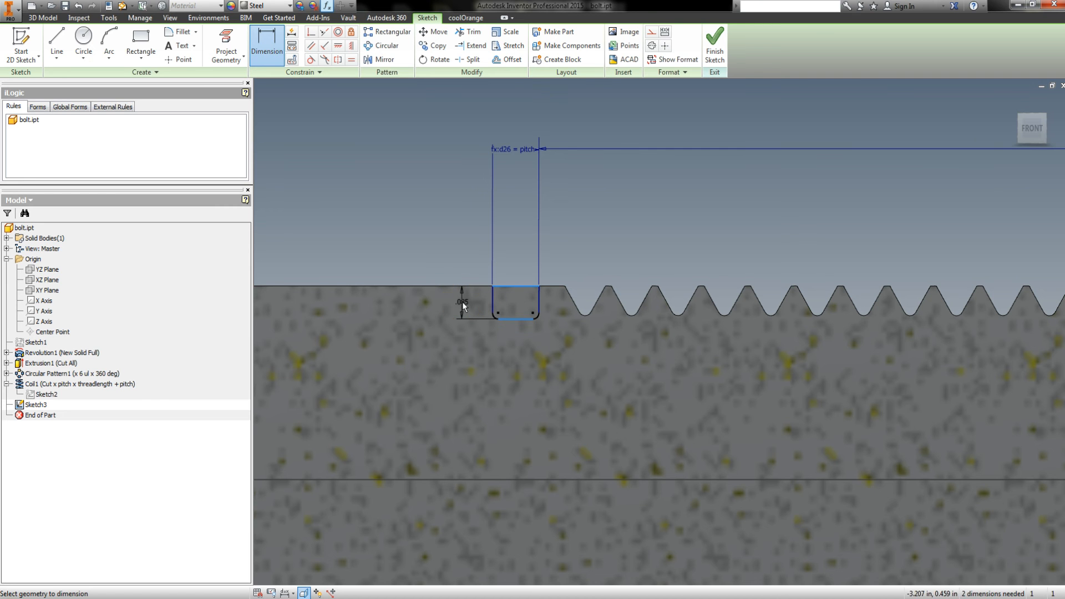
{"action": "left_click", "coordinate": [462, 302]}
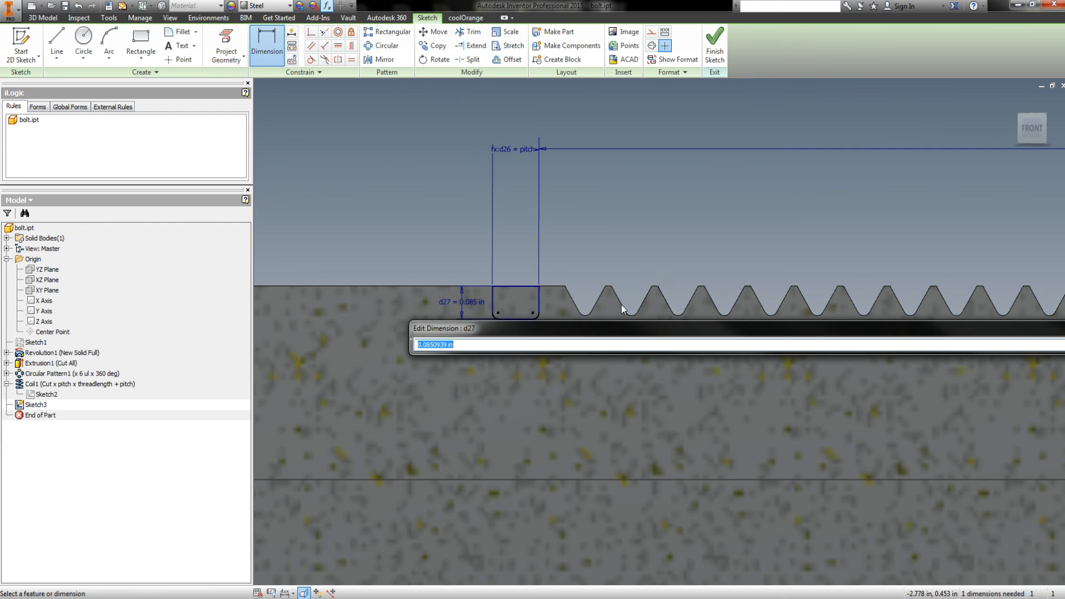
{"action": "type", "text": "0.085"}
{"action": "key", "text": "Return"}
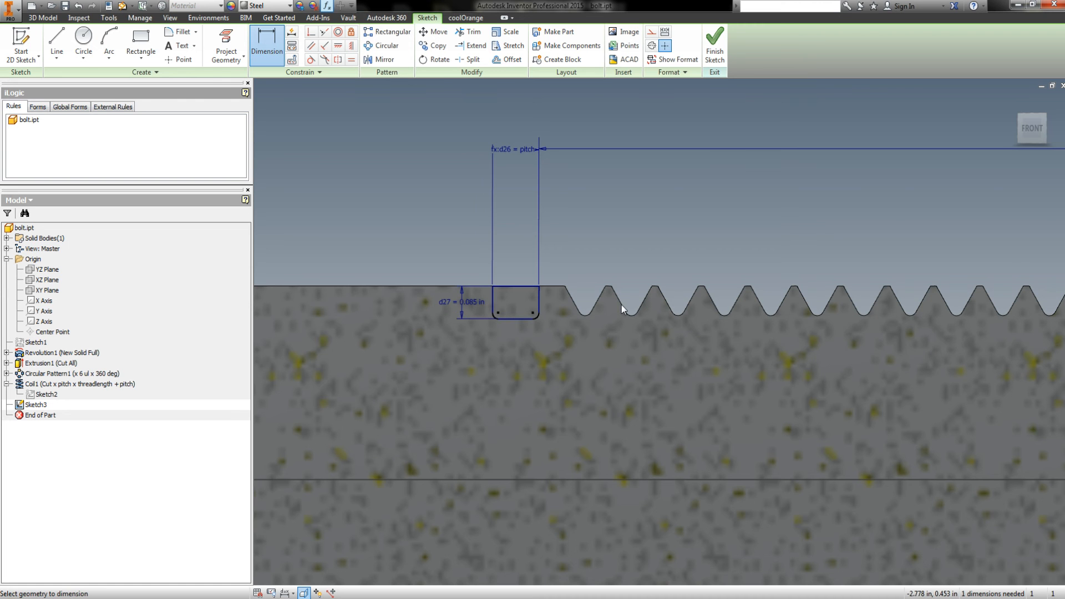
Dimension the relief profile's thread-side corner arc and set its radius to 0.03125 in
{"action": "scroll", "coordinate": [576, 318], "scroll_direction": "up", "scroll_amount": 5}
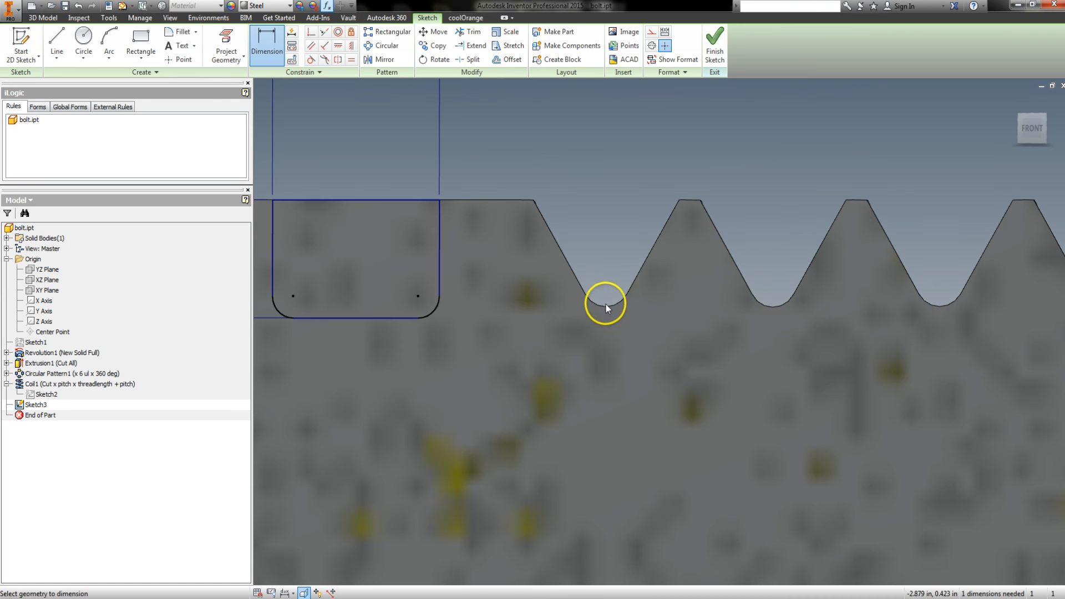
{"action": "middle_click_drag", "start_coordinate": [501, 327], "coordinate": [677, 309]}
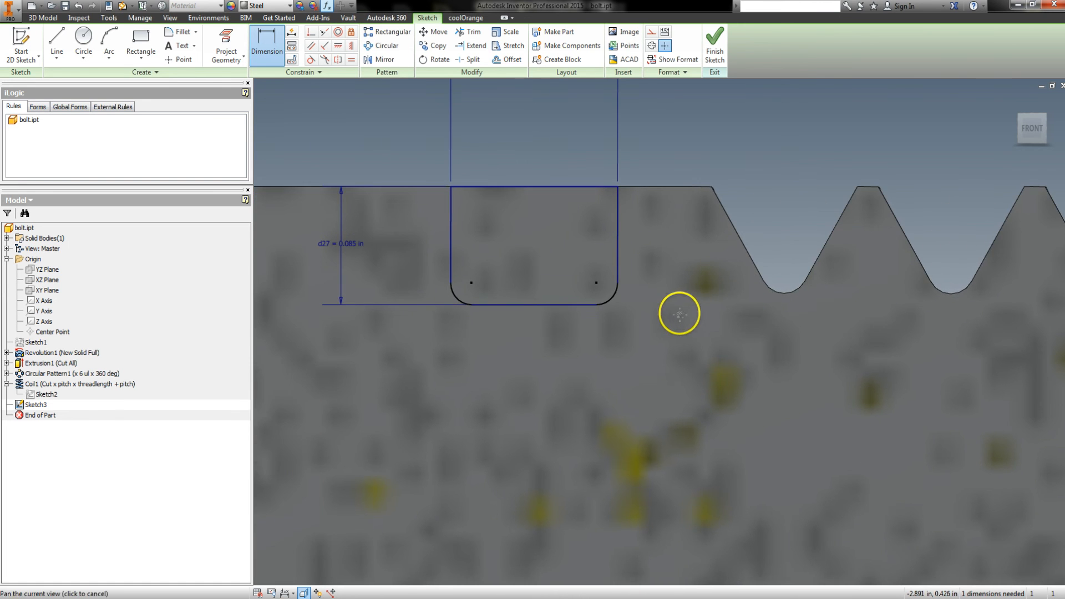
{"action": "left_click", "coordinate": [607, 301]}
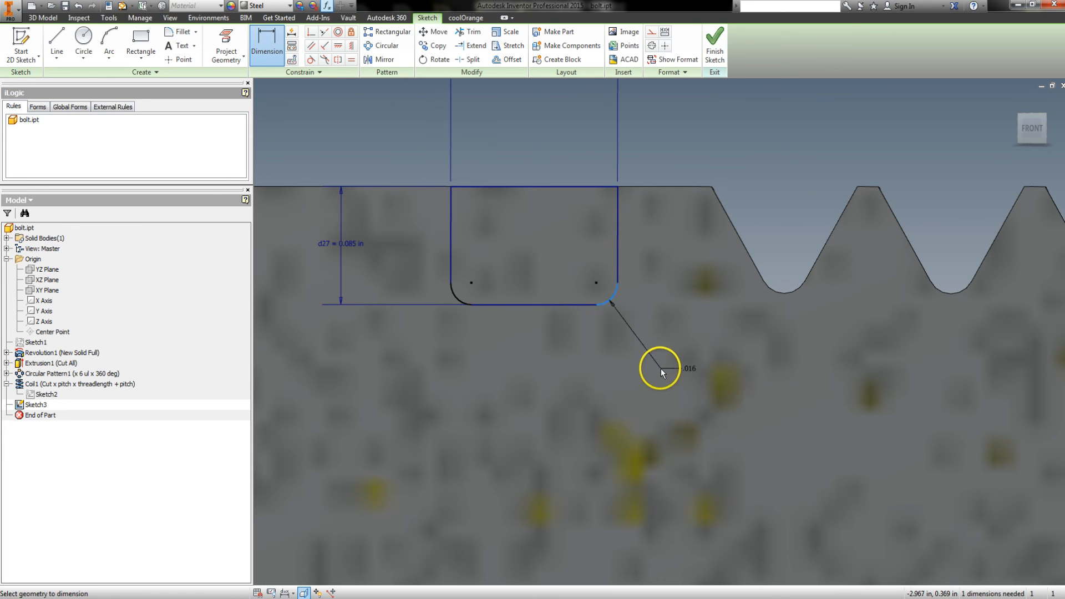
{"action": "left_click", "coordinate": [641, 325]}
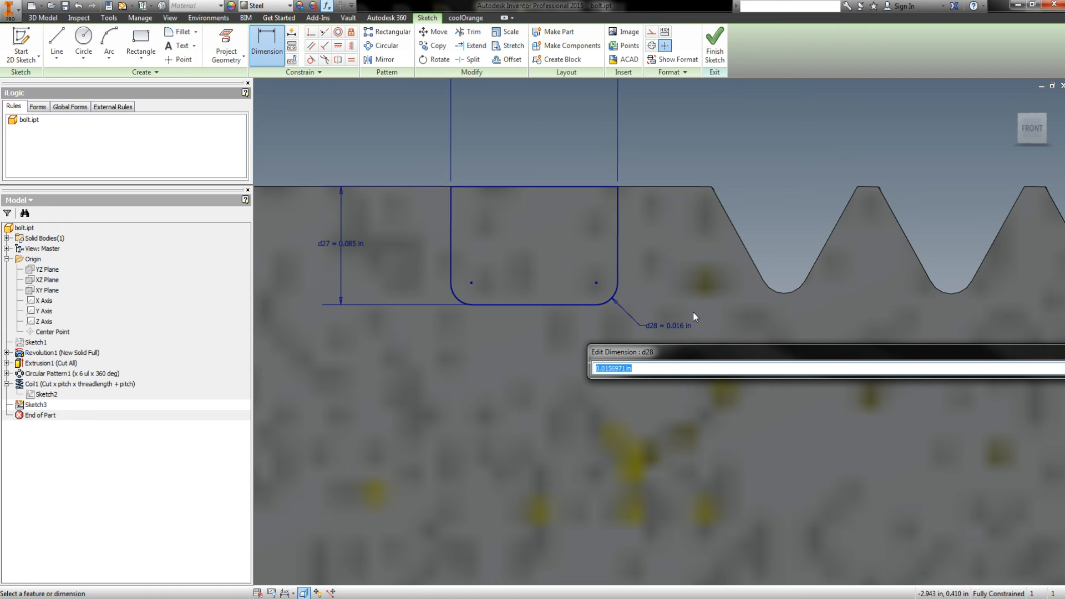
{"action": "type", "text": "0.03125"}
{"action": "key", "text": "Return"}
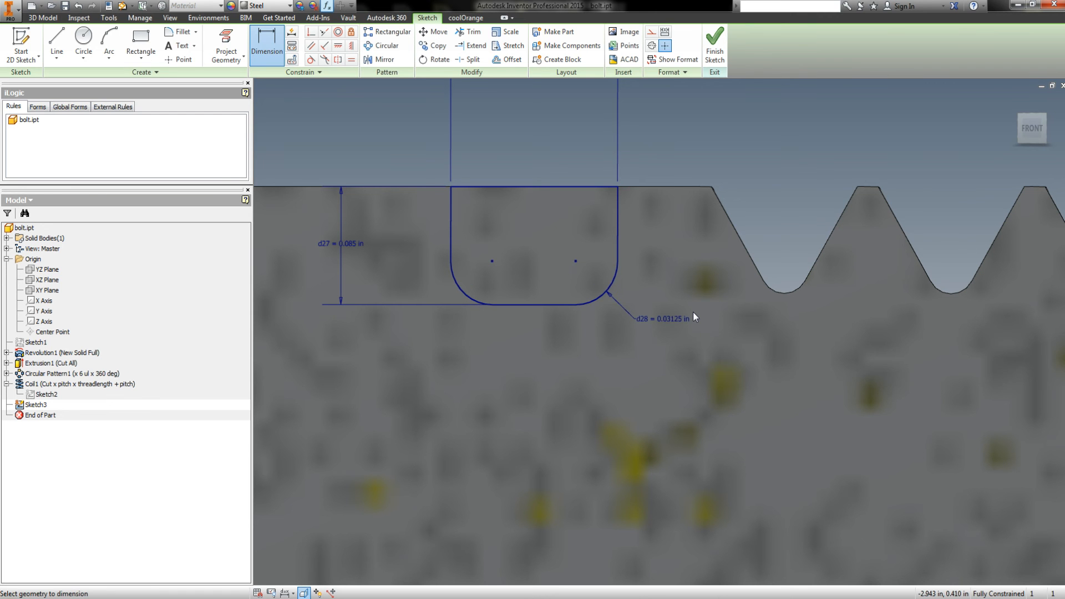
Draw a line about 3.58 in long along the bolt axis from the bolt-end origin and make it a centerline
{"action": "scroll", "coordinate": [559, 340], "scroll_direction": "down", "scroll_amount": 6}
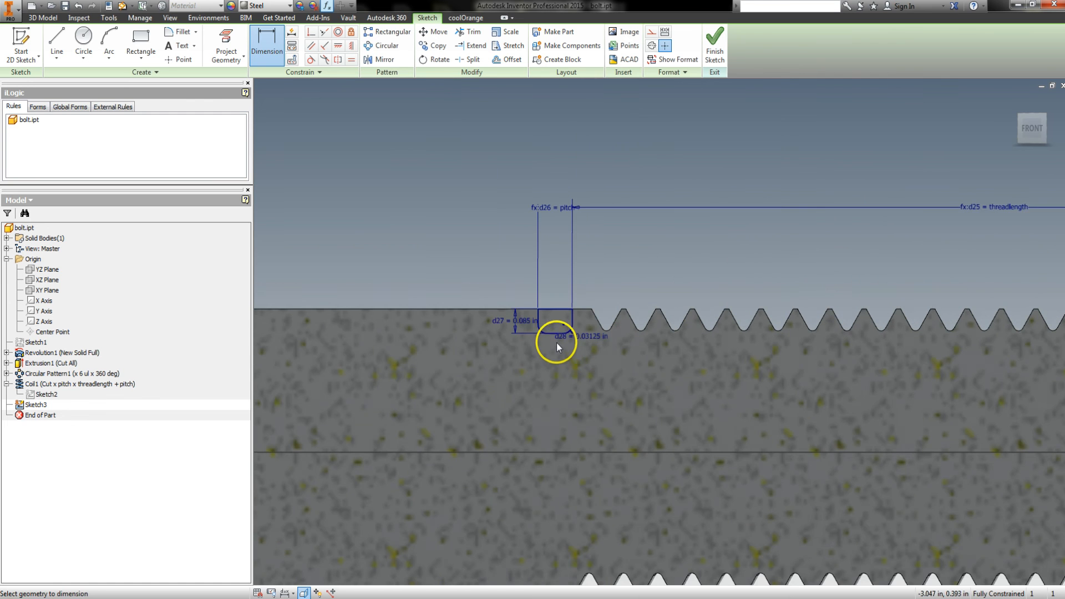
{"action": "left_click", "coordinate": [57, 40]}
{"action": "scroll", "coordinate": [586, 333], "scroll_direction": "down", "scroll_amount": 2}
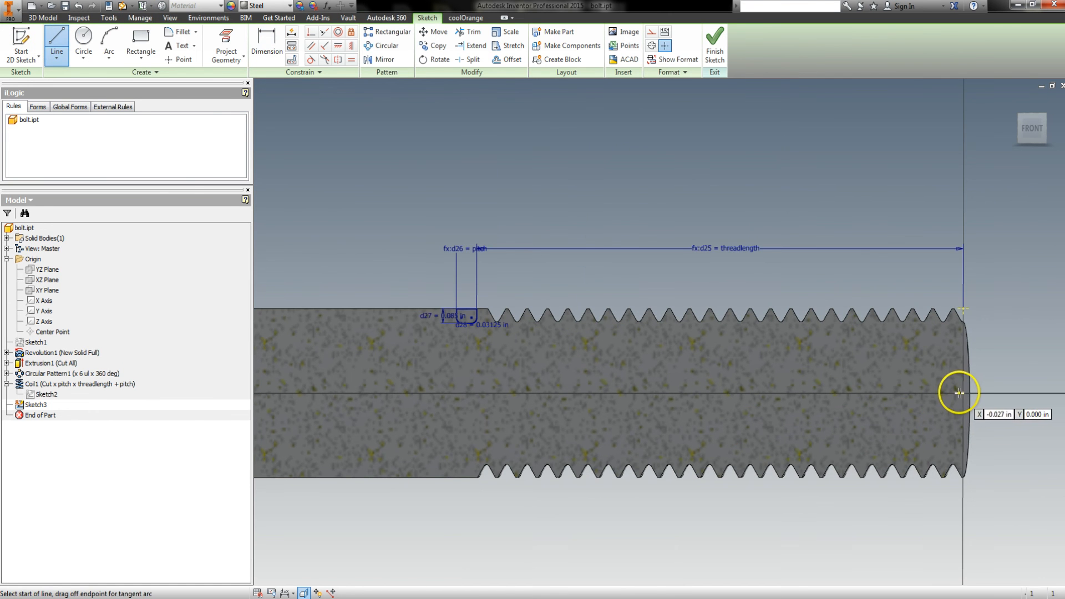
{"action": "left_click", "coordinate": [961, 393]}
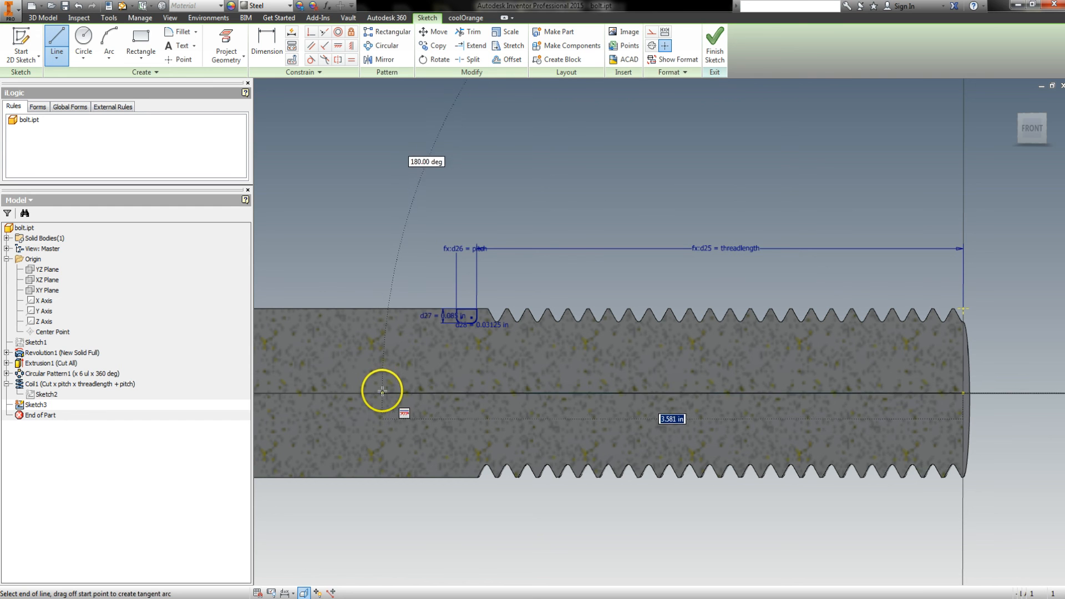
{"action": "left_click", "coordinate": [442, 392]}
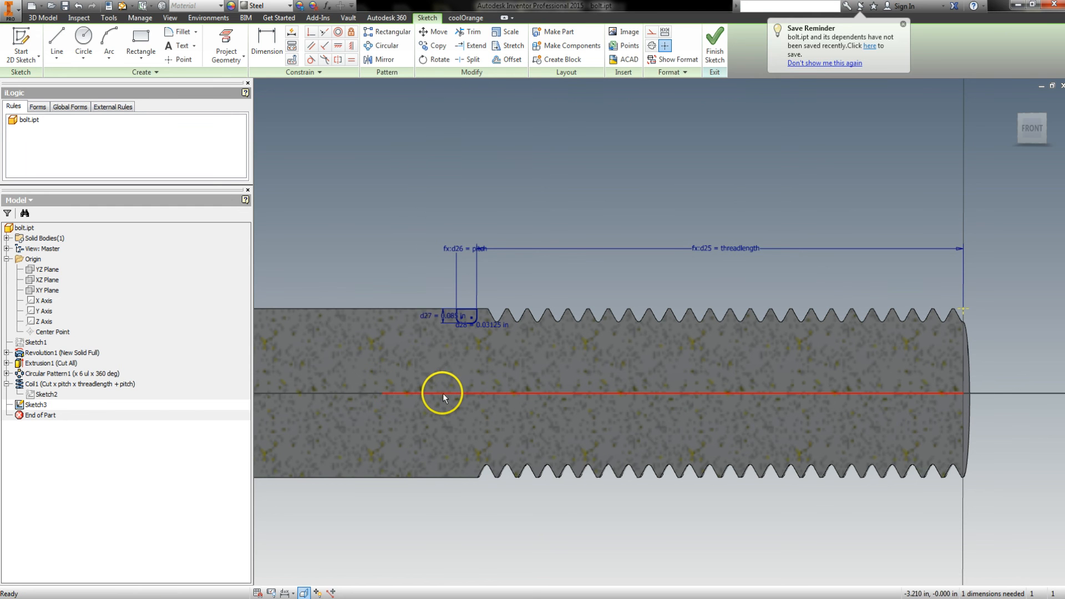
{"action": "right_click", "coordinate": [442, 393]}
{"action": "left_click", "coordinate": [444, 427]}
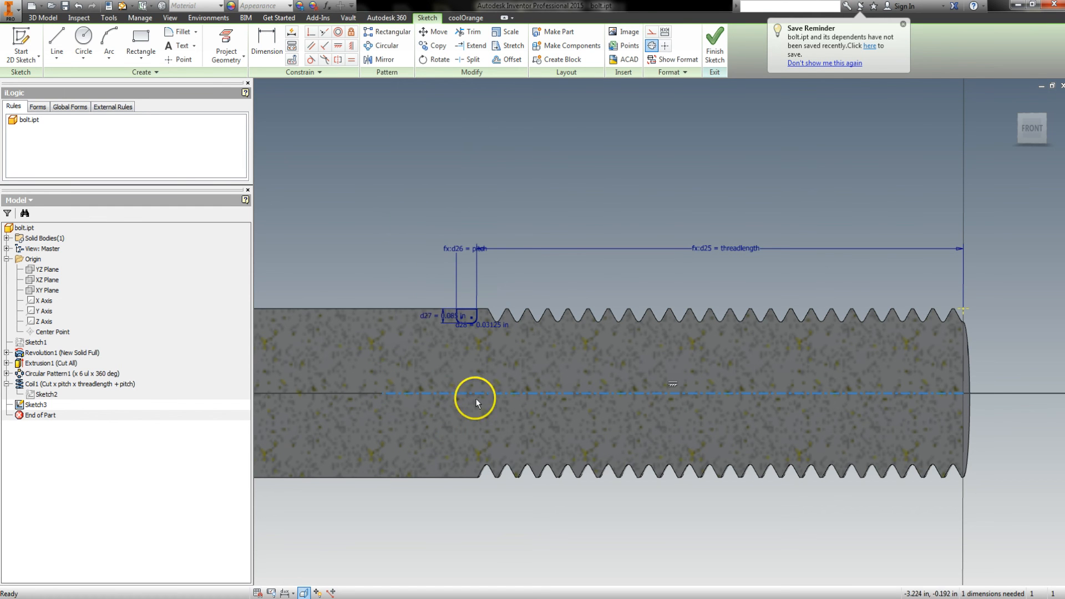
Revolve the relief profile fully around the bolt's centerline as a cut to create the thread-relief groove
{"action": "key", "text": "r"}
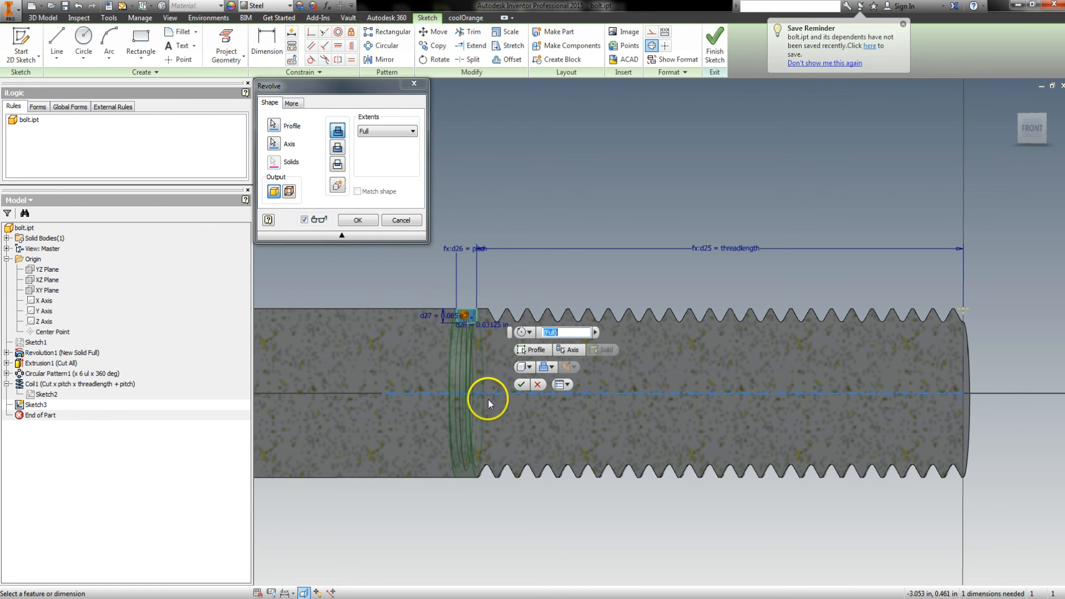
{"action": "left_click", "coordinate": [339, 149]}
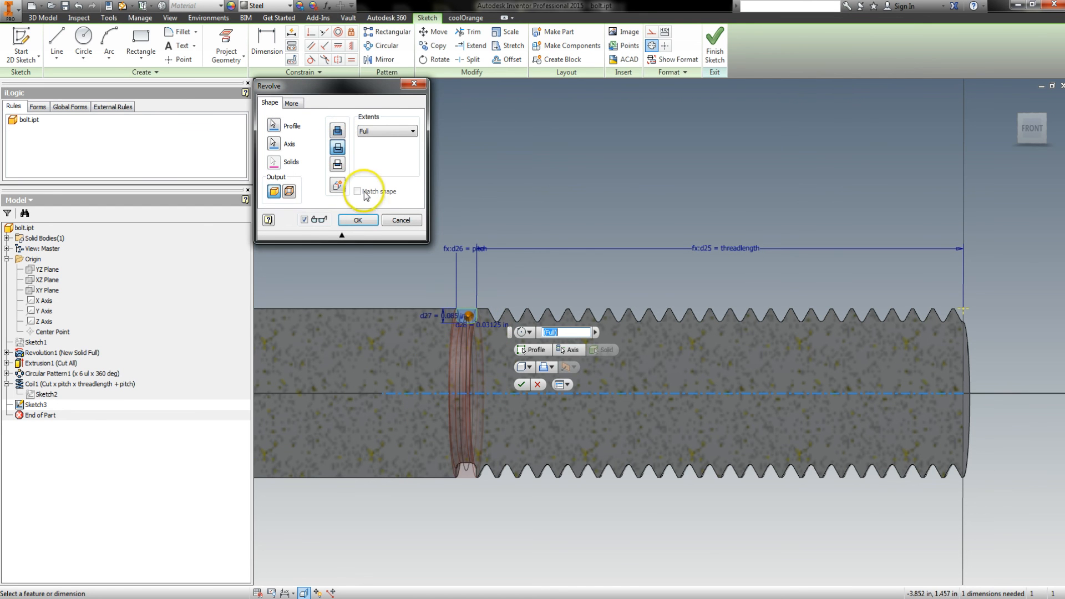
{"action": "left_click", "coordinate": [357, 222]}
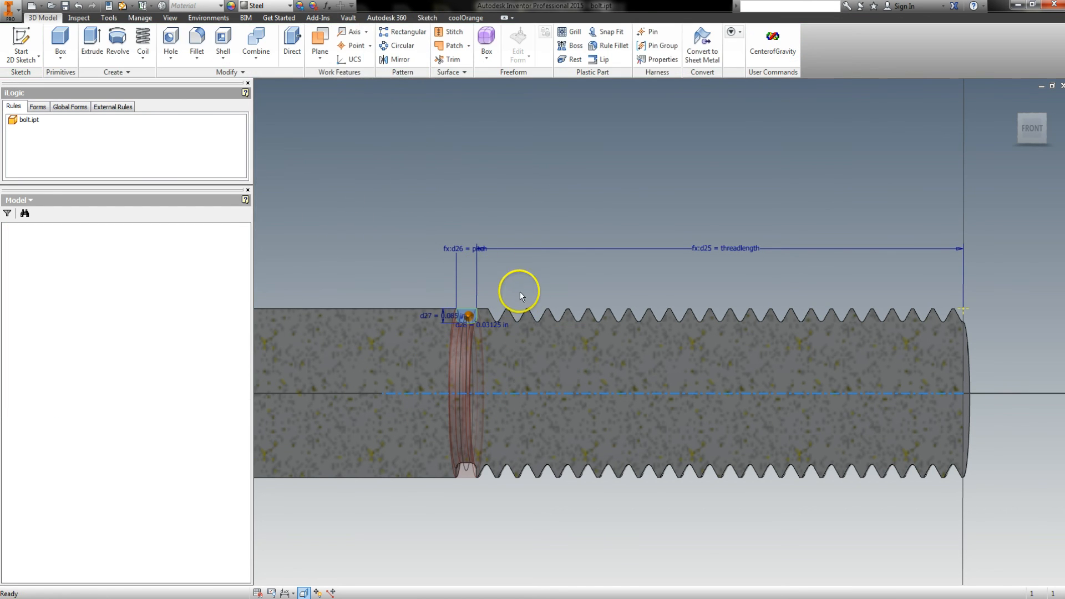
Examine the thread-relief groove and the inner end of the thread from several angles and distances
{"action": "key", "text": "F4"}
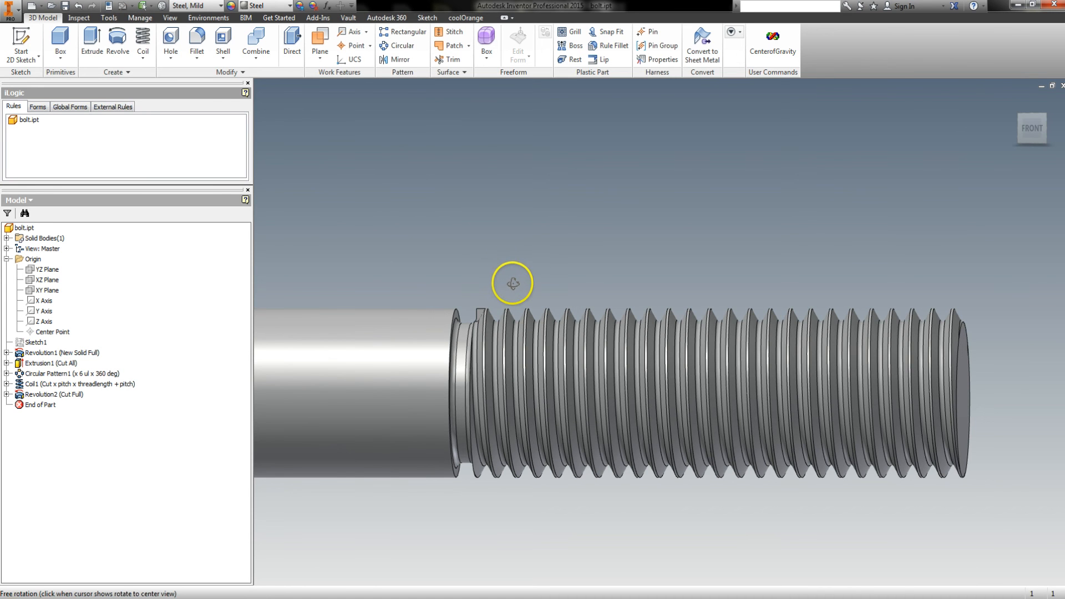
{"action": "key", "text": "Escape"}
{"action": "key", "text": "F4"}
{"action": "left_click_drag", "start_coordinate": [528, 290], "coordinate": [538, 290]}
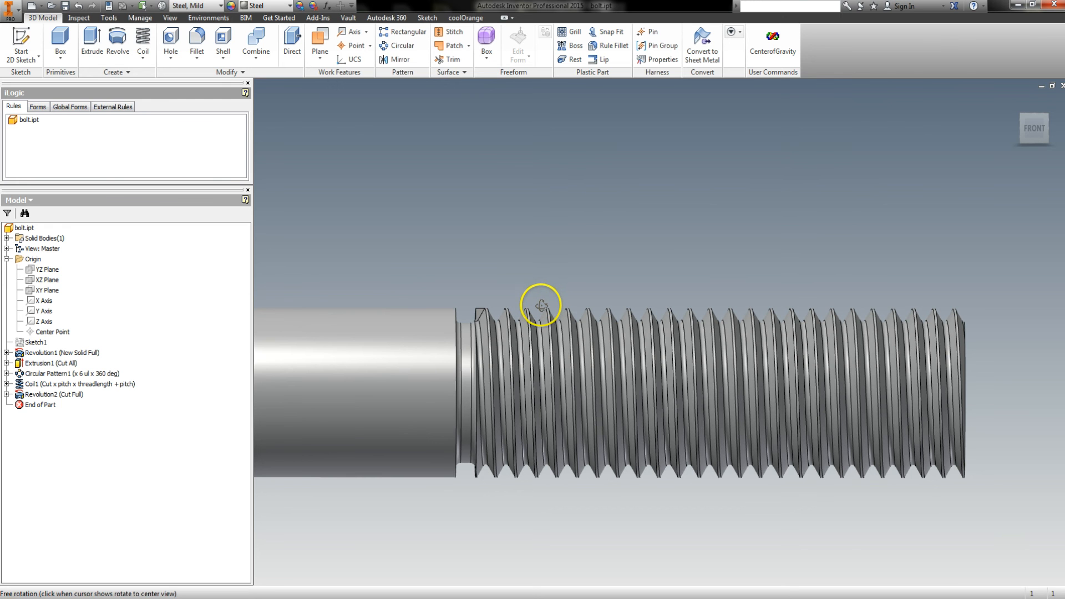
{"action": "key", "text": "Escape"}
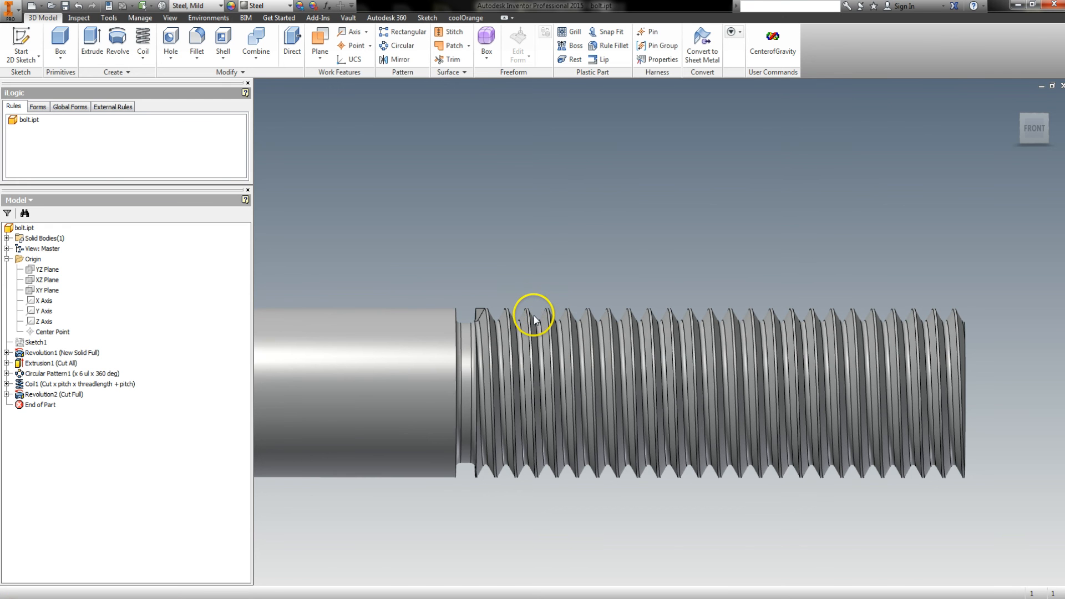
{"action": "scroll", "coordinate": [477, 314], "scroll_direction": "up", "scroll_amount": 3}
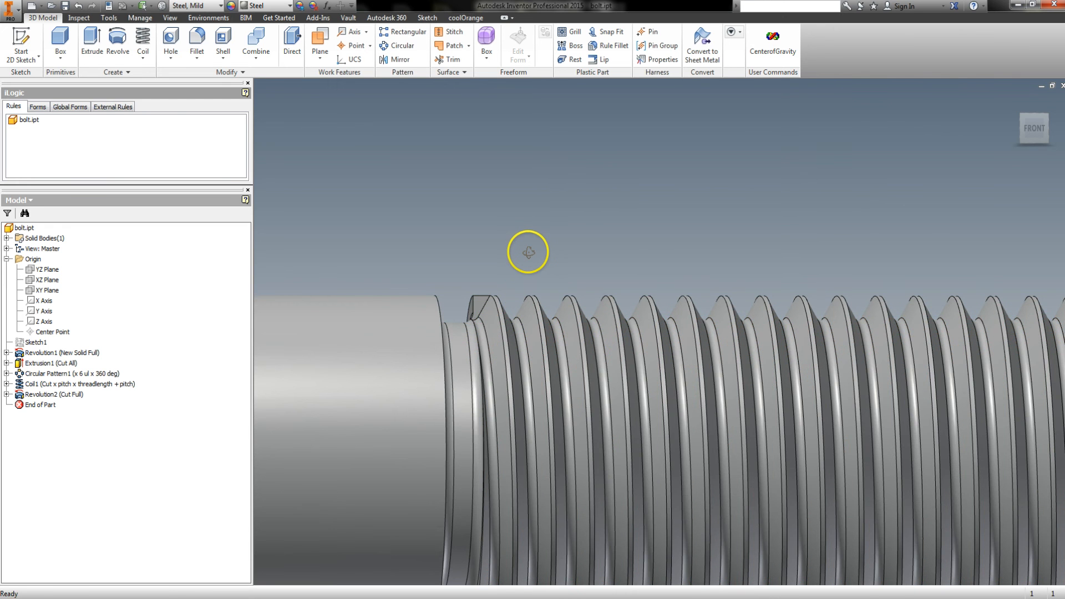
{"action": "key", "text": "F4"}
{"action": "left_click_drag", "start_coordinate": [527, 250], "coordinate": [520, 252]}
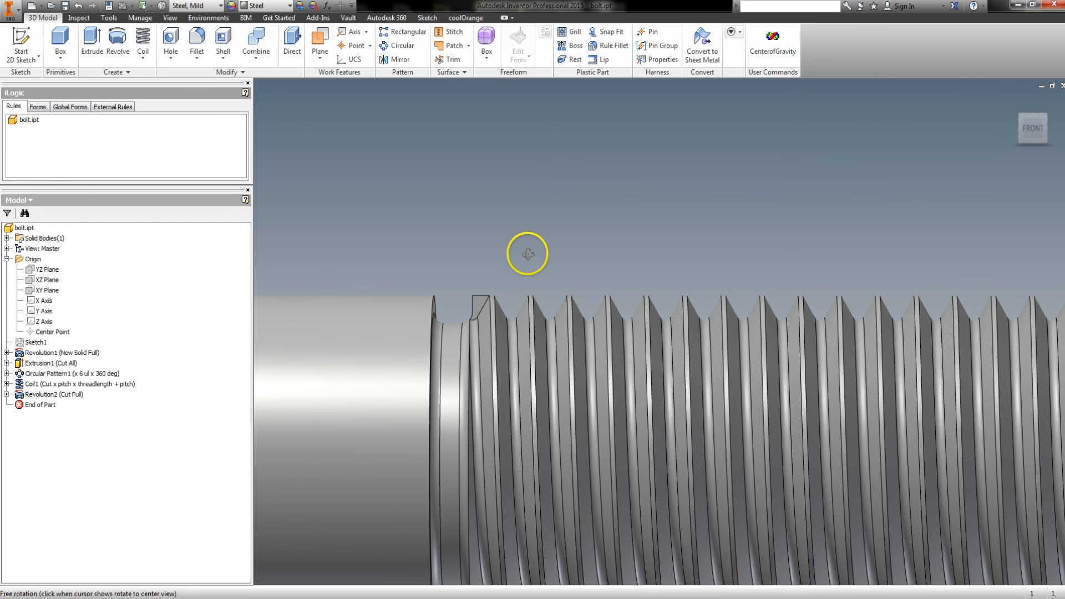
{"action": "key", "text": "Escape"}
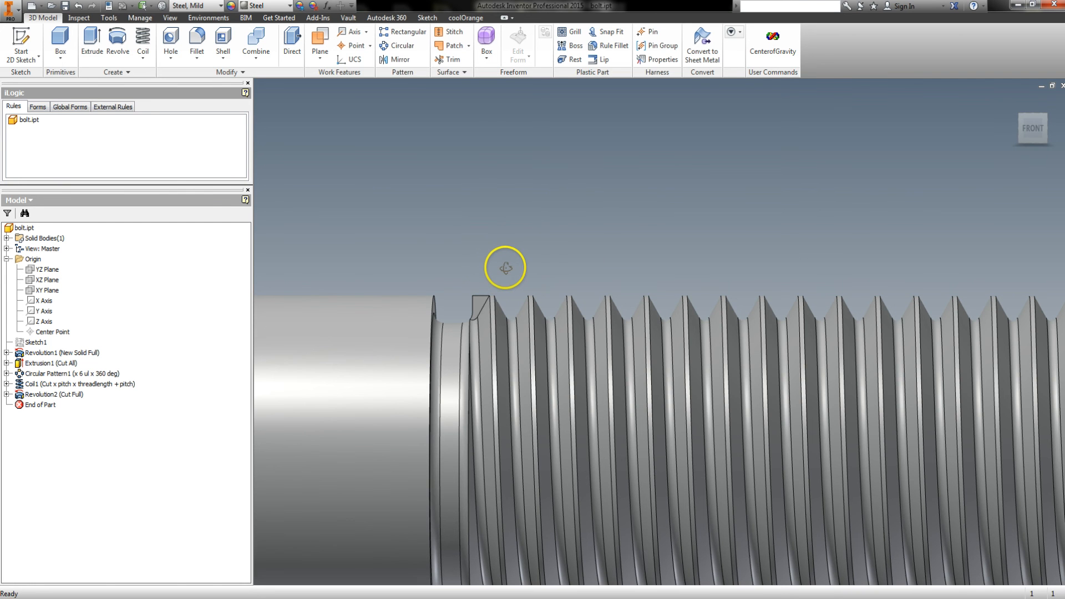
{"action": "key", "text": "F4"}
{"action": "left_click_drag", "start_coordinate": [508, 268], "coordinate": [530, 268]}
{"action": "middle_click_drag", "start_coordinate": [531, 267], "coordinate": [518, 267], "text": "shift"}
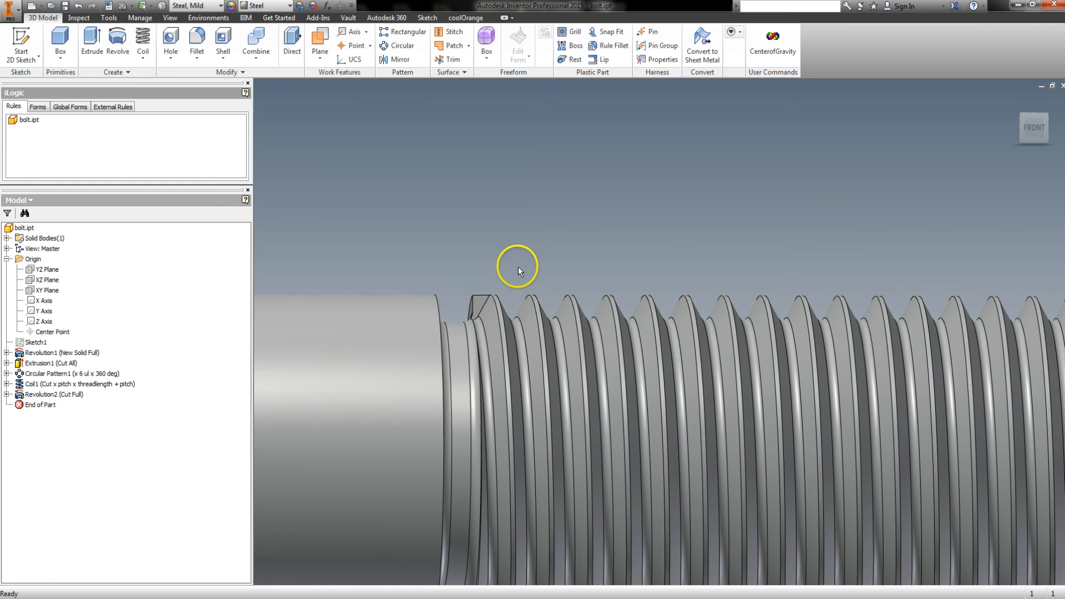
{"action": "scroll", "coordinate": [561, 268], "scroll_direction": "down", "scroll_amount": 4}
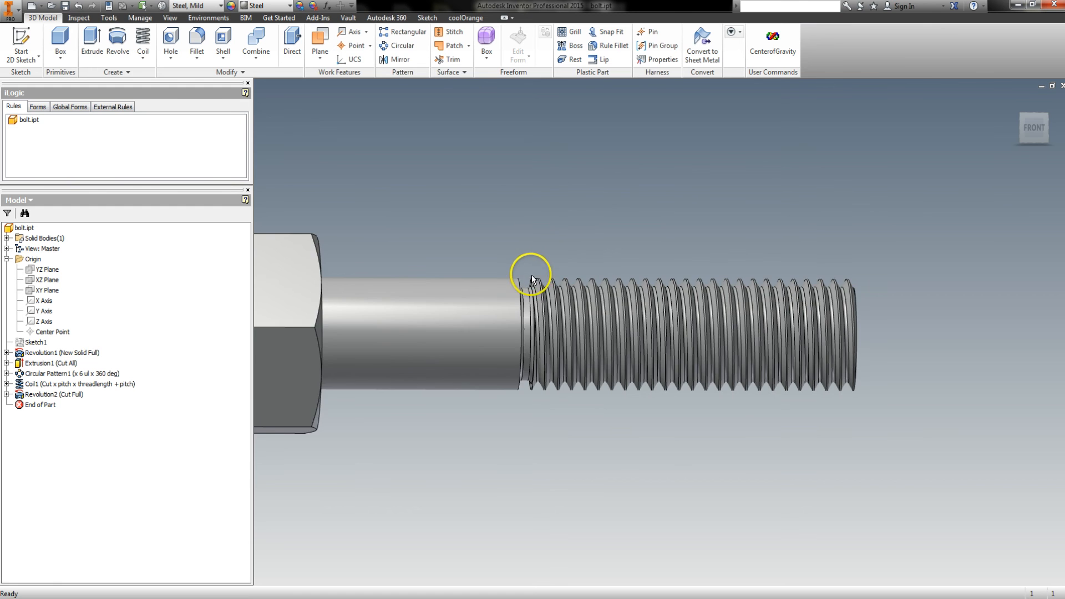
{"action": "scroll", "coordinate": [532, 275], "scroll_direction": "up", "scroll_amount": 2}
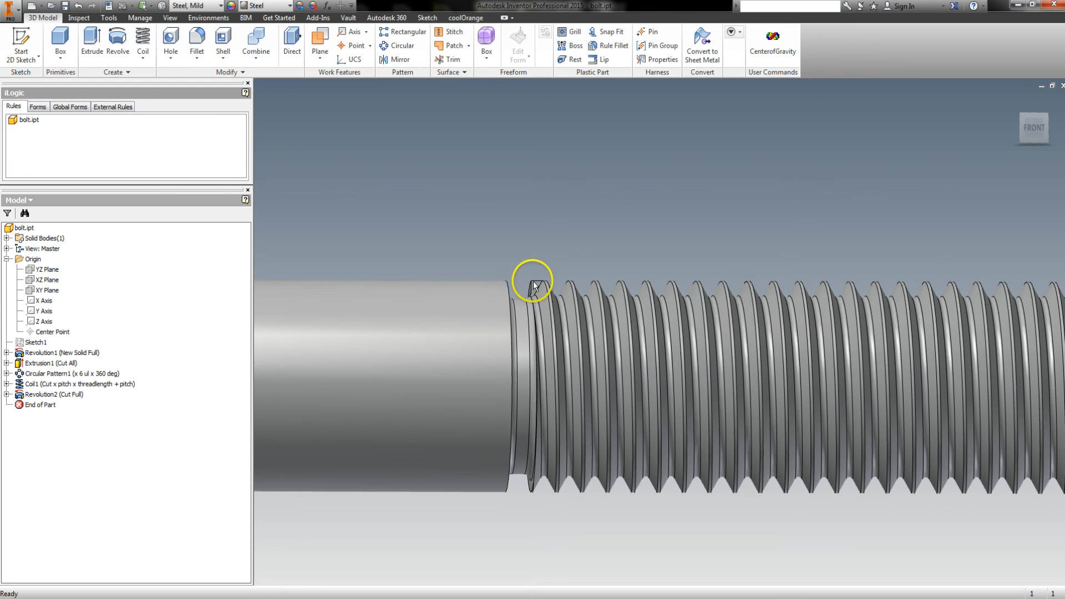
Set the relief groove's distance from the bolt end to threadlength+.5*pitch in its sketch and update the cut
{"action": "scroll", "coordinate": [528, 292], "scroll_direction": "up", "scroll_amount": 3}
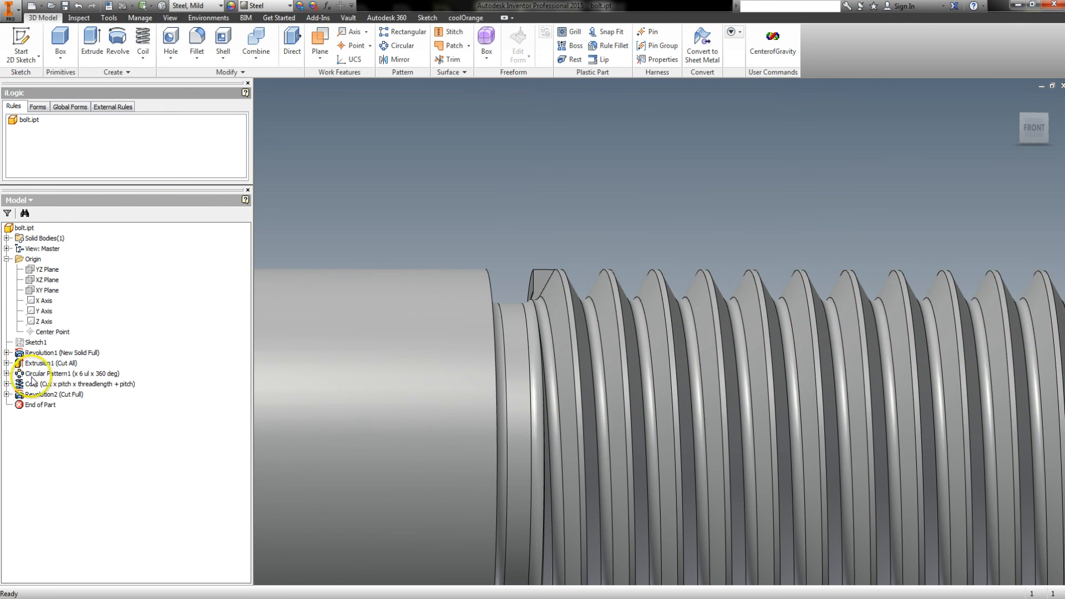
{"action": "left_click", "coordinate": [6, 395]}
{"action": "double_click", "coordinate": [45, 406]}
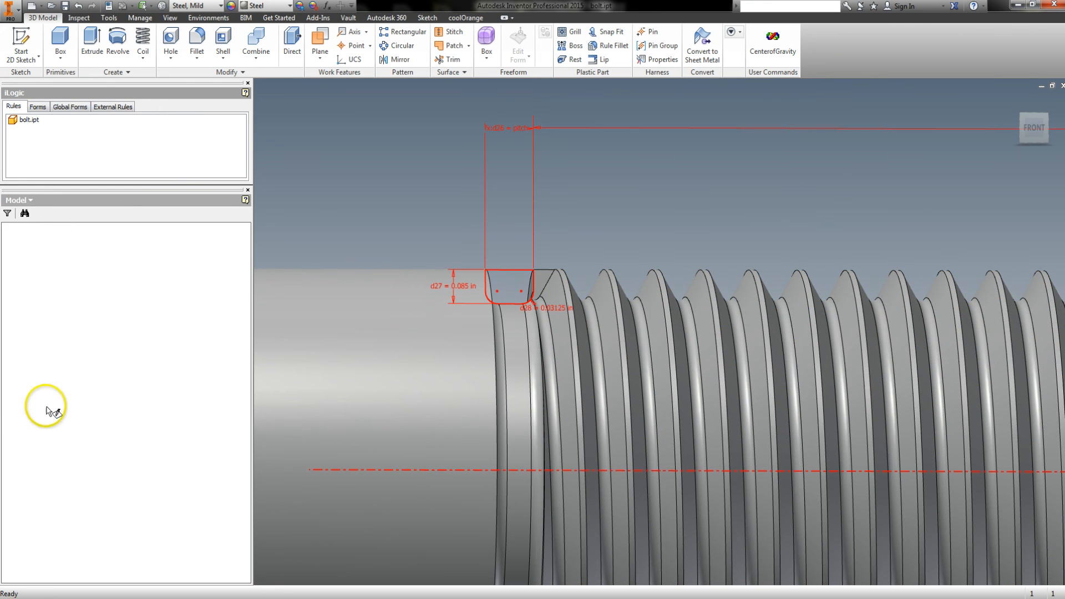
{"action": "double_click", "coordinate": [616, 128]}
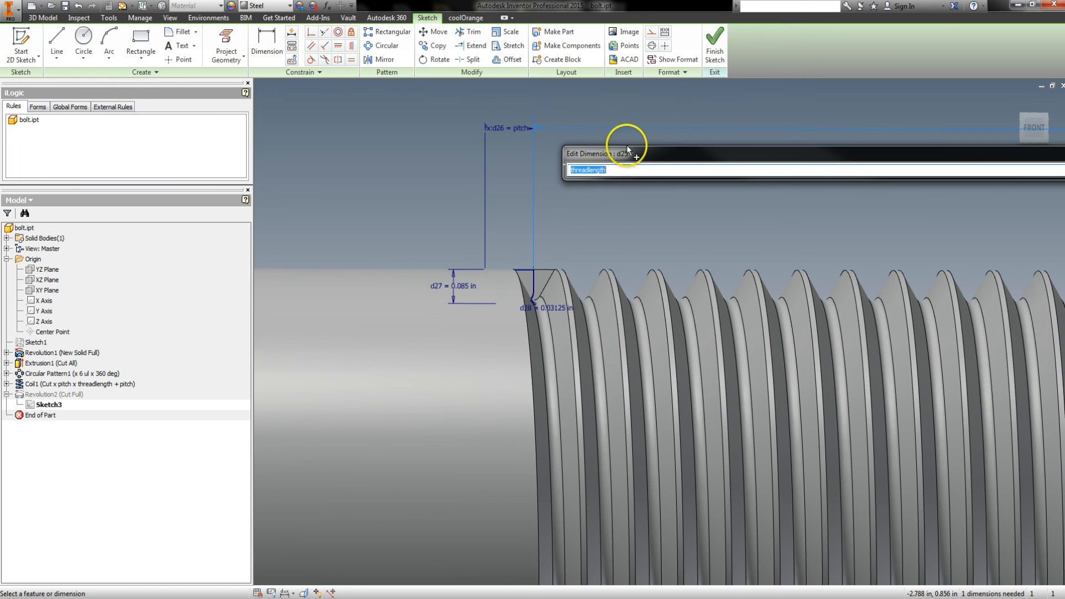
{"action": "left_click", "coordinate": [618, 174]}
{"action": "type", "text": "+.5"}
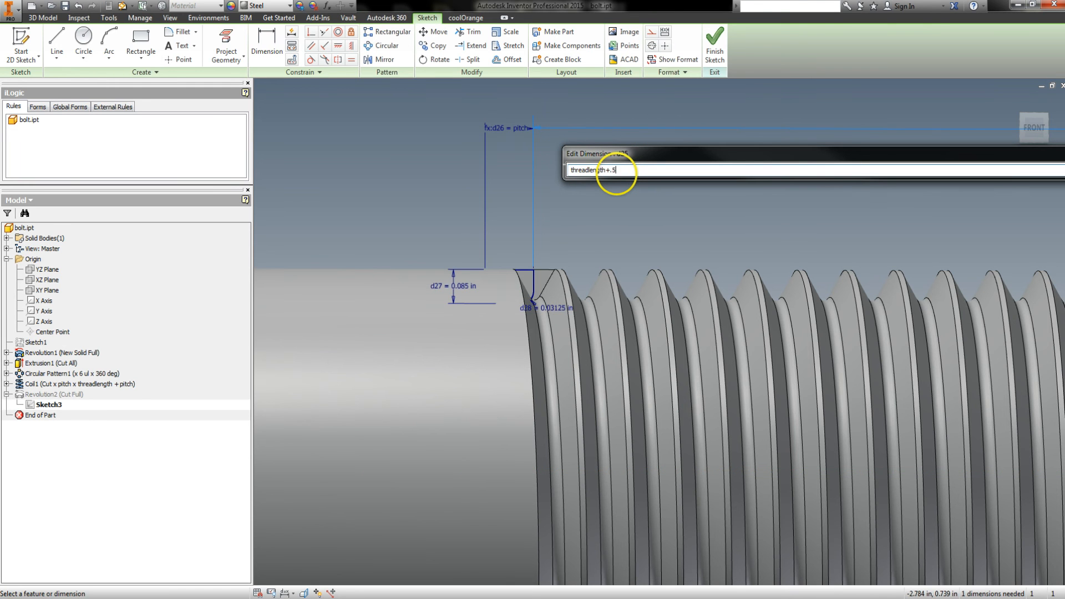
{"action": "type", "text": "*pitch"}
{"action": "key", "text": "Return"}
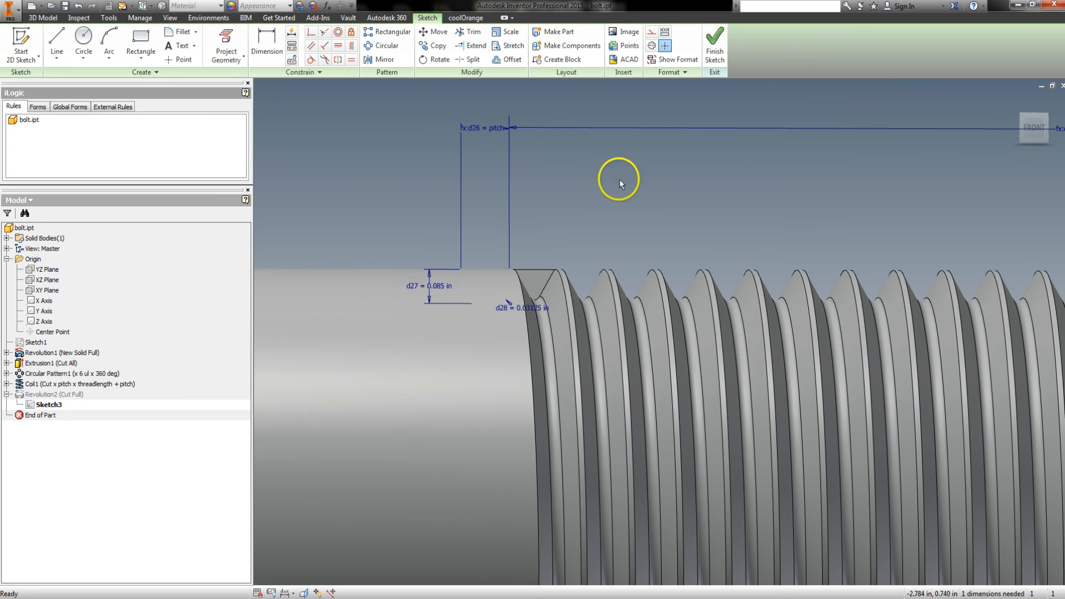
{"action": "key", "text": "F4"}
{"action": "key", "text": "ctrl+Return"}
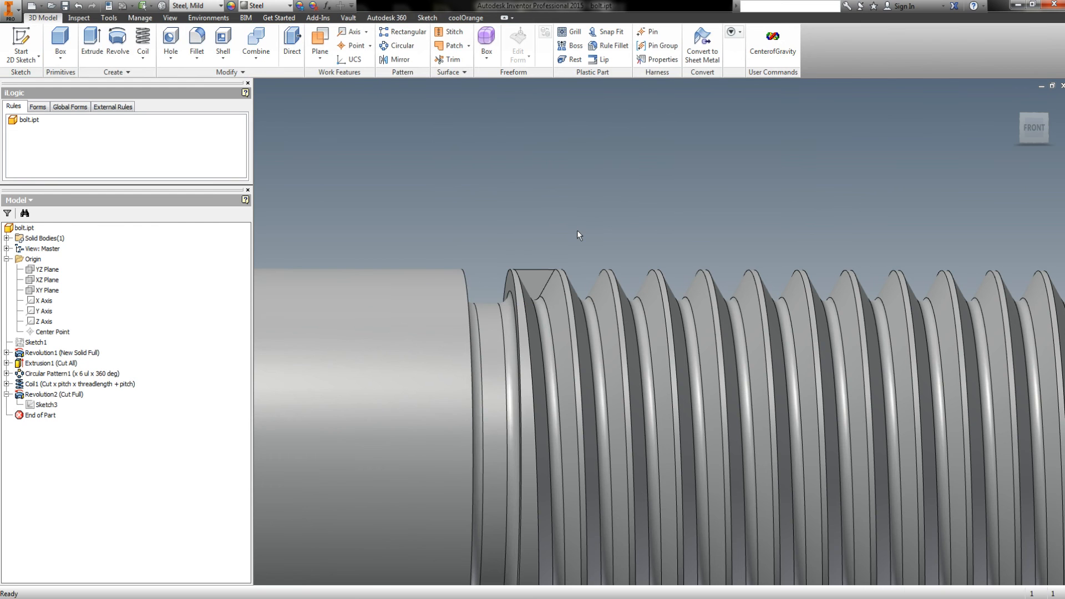
Insert a 0.875 factor into the groove's distance dimension so it reads threadlength + 0.5 * 0.875 * pitch, and finish the sketch
{"action": "middle_click_drag", "start_coordinate": [544, 235], "coordinate": [537, 250], "text": "shift"}
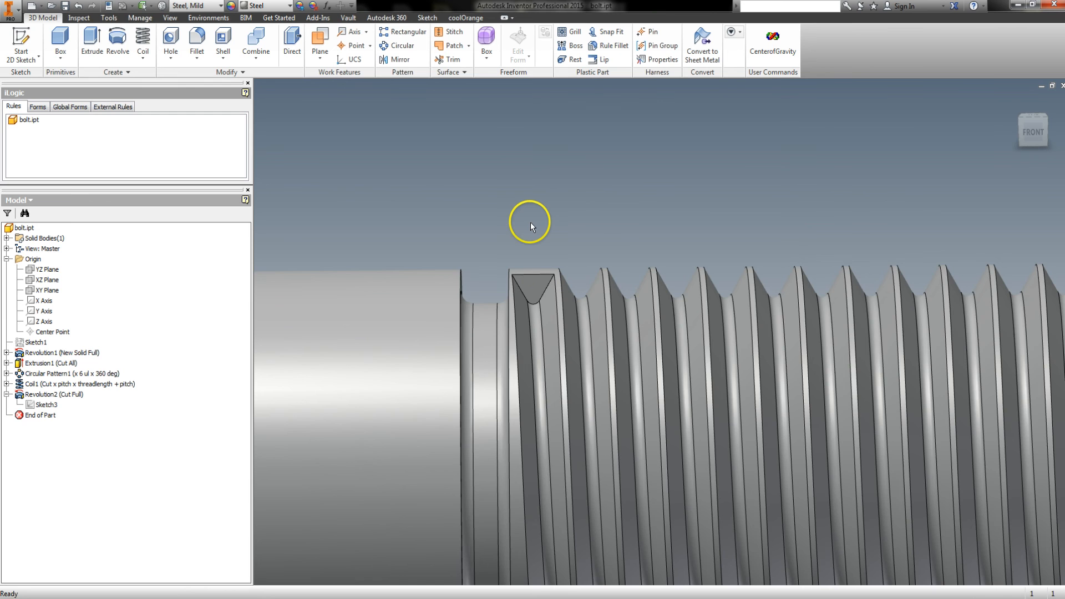
{"action": "scroll", "coordinate": [41, 407], "scroll_direction": "up", "scroll_amount": 3}
{"action": "double_click", "coordinate": [42, 405]}
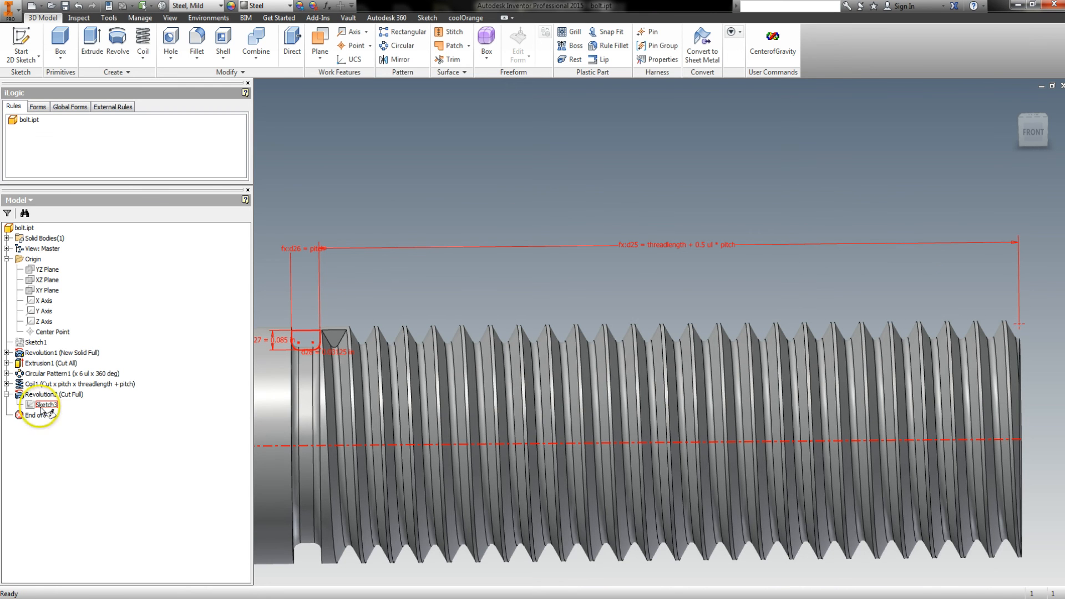
{"action": "double_click", "coordinate": [708, 247]}
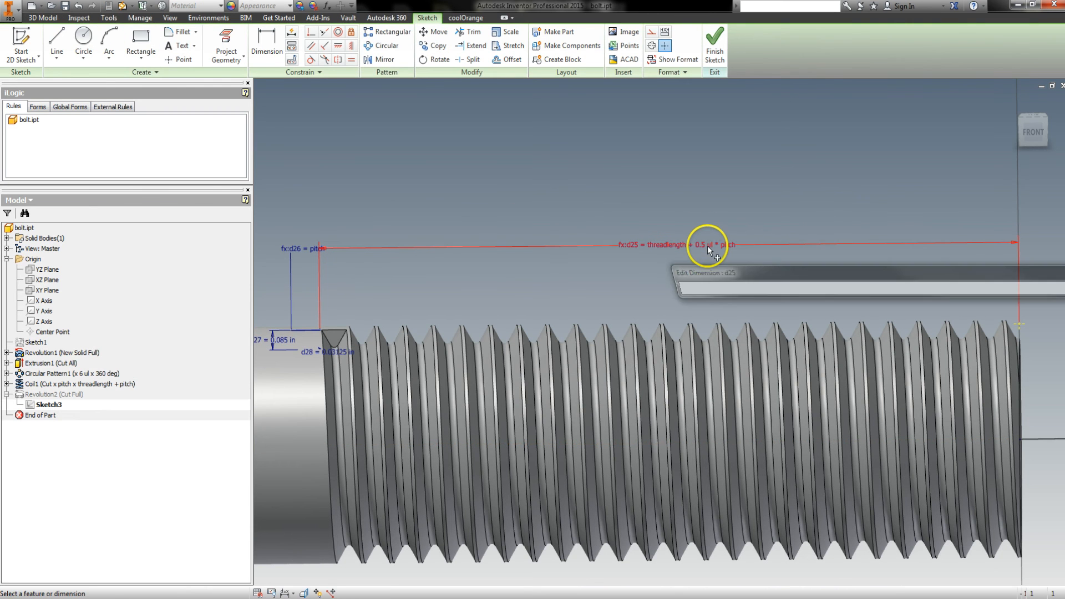
{"action": "left_click", "coordinate": [712, 289]}
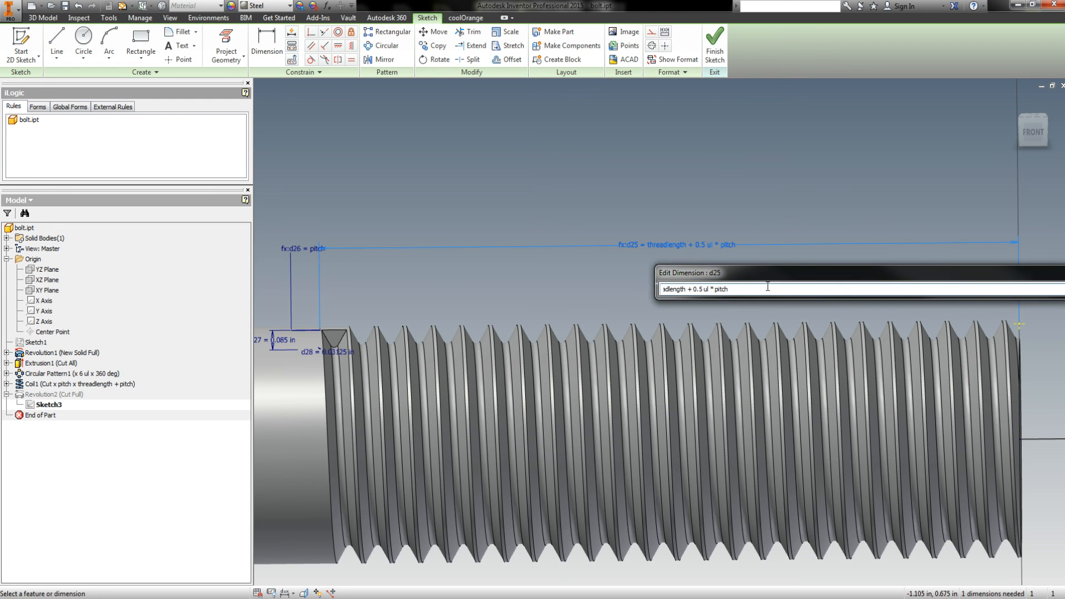
{"action": "key", "text": "BackSpace"}
{"action": "type", "text": "0.3875"}
{"action": "key", "text": "BackSpace"}
{"action": "key", "text": "BackSpace"}
{"action": "key", "text": "BackSpace"}
{"action": "type", "text": "8"}
{"action": "key", "text": "BackSpace"}
{"action": "key", "text": "BackSpace"}
{"action": "type", "text": "875*"}
{"action": "key", "text": "Return"}
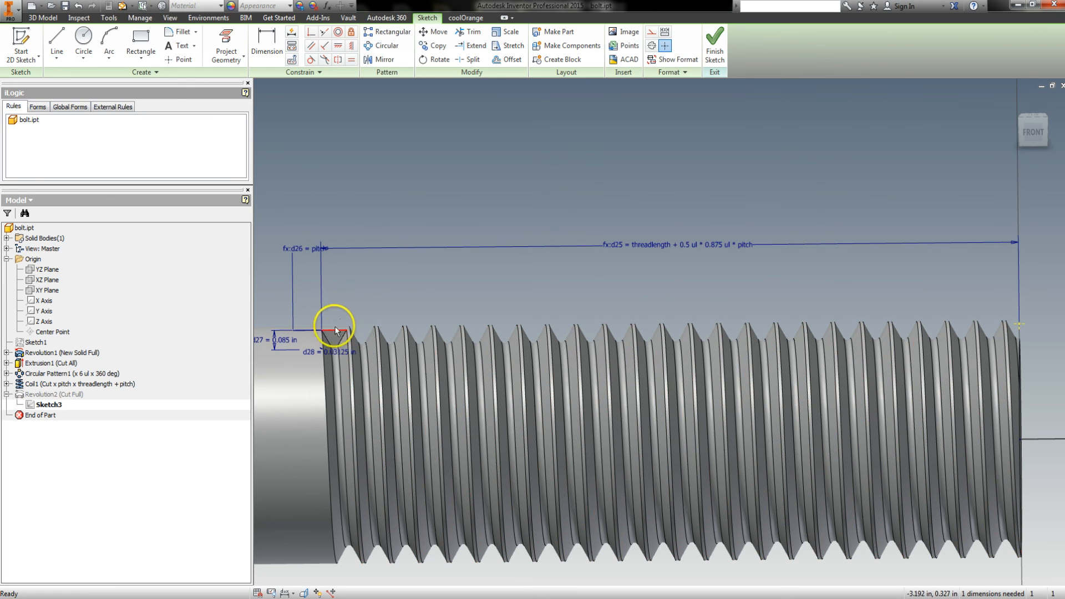
{"action": "key", "text": "ctrl+Return"}
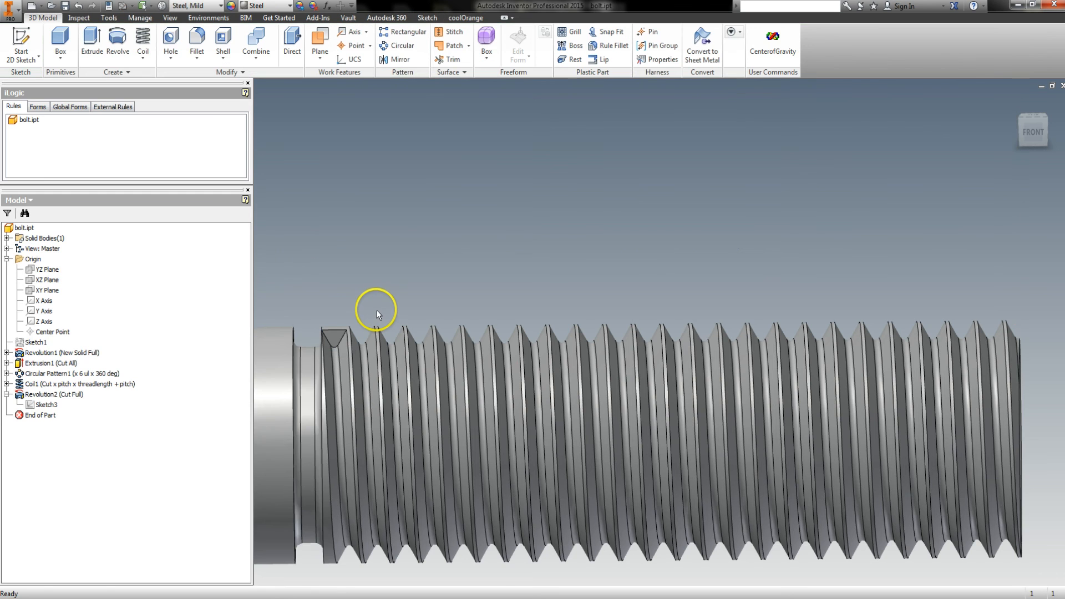
Create a sketch containing the projected outline of the flat V-shaped face at the thread's inner end
{"action": "middle_click_drag", "start_coordinate": [364, 316], "coordinate": [525, 261]}
{"action": "scroll", "coordinate": [466, 286], "scroll_direction": "up", "scroll_amount": 2}
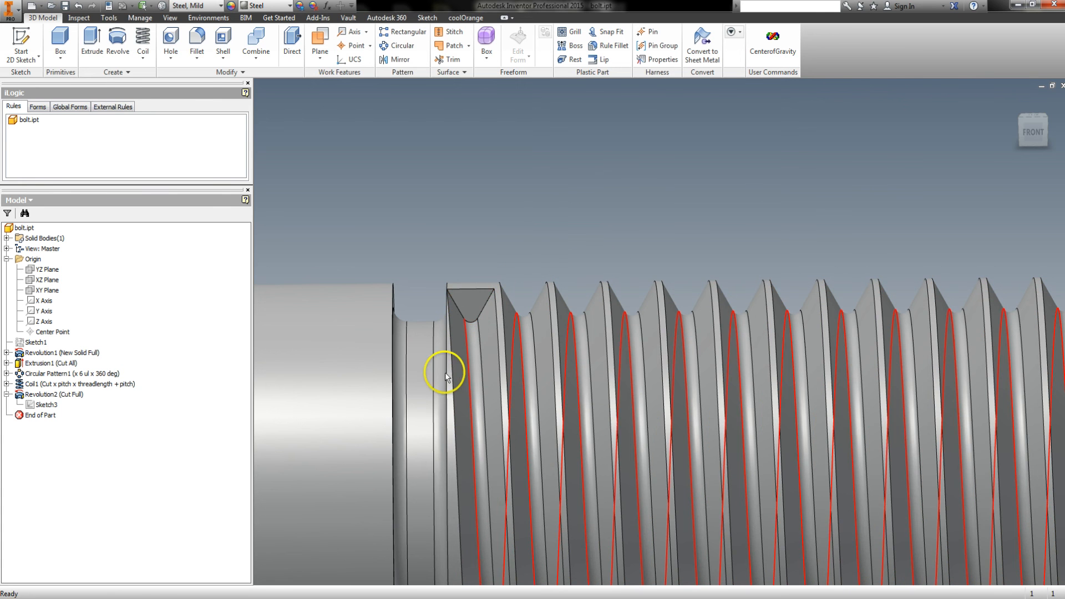
{"action": "key", "text": "s"}
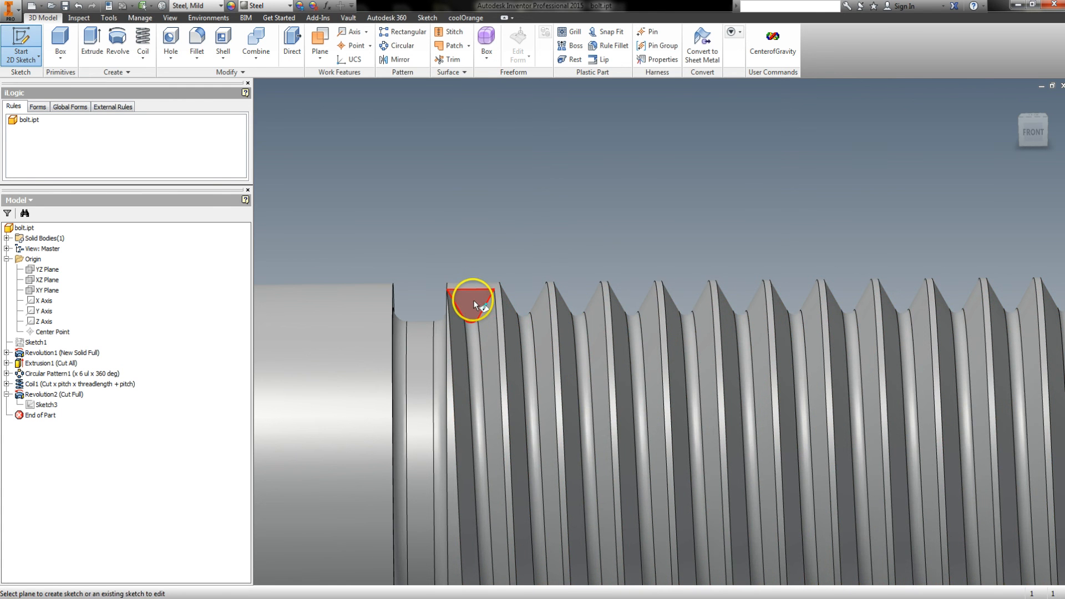
{"action": "left_click", "coordinate": [474, 299]}
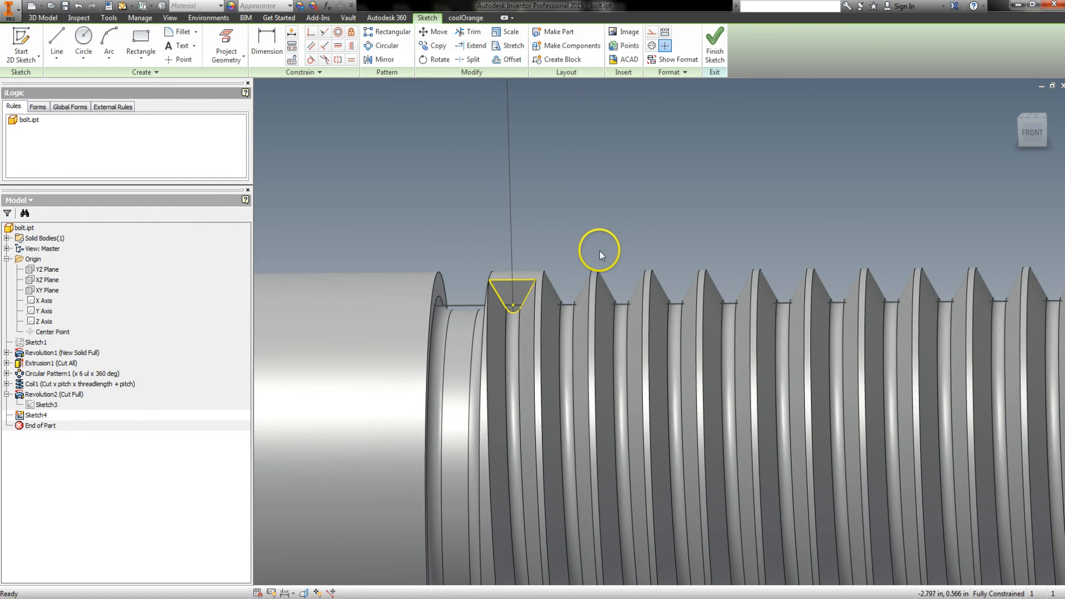
{"action": "left_click", "coordinate": [714, 47]}
Create a coil from the thread-end profile around the X axis, with both the pitch and the height set to pitch
{"action": "left_click", "coordinate": [143, 42]}
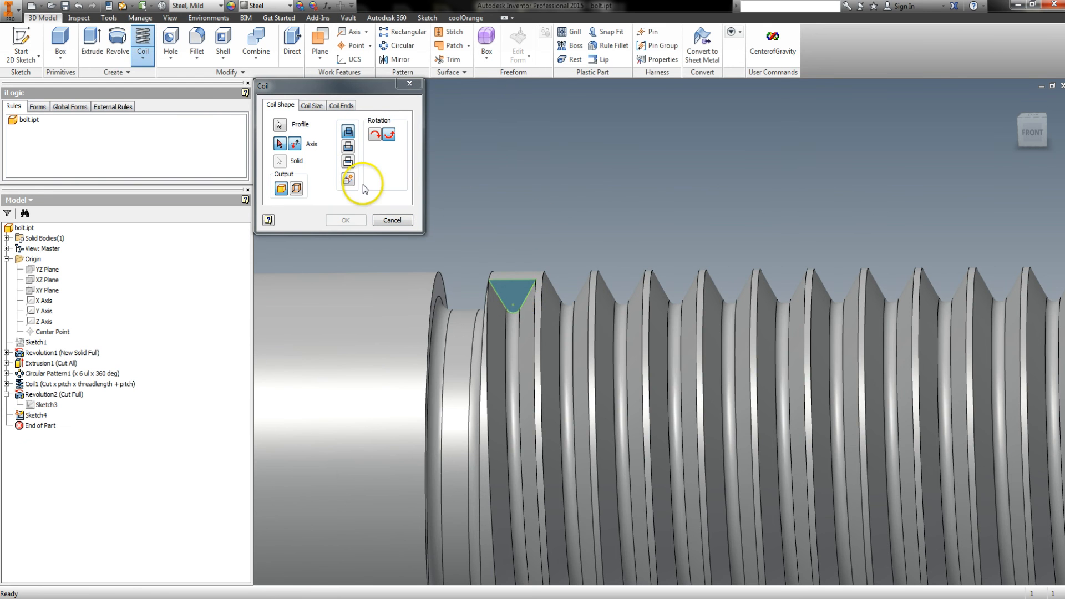
{"action": "scroll", "coordinate": [477, 229], "scroll_direction": "up", "scroll_amount": 2}
{"action": "left_click", "coordinate": [43, 300]}
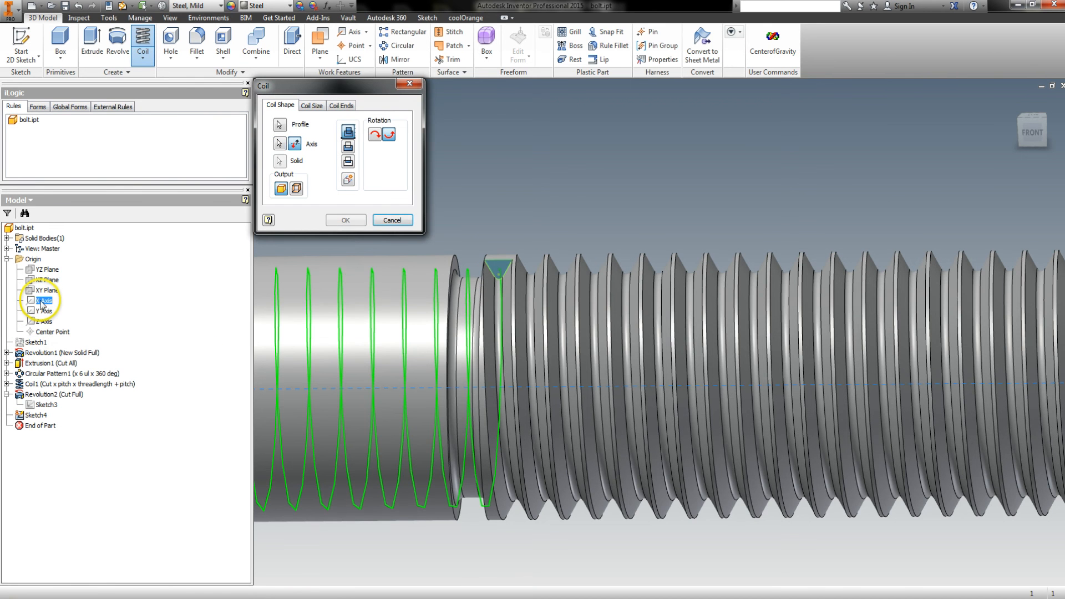
{"action": "left_click", "coordinate": [302, 145]}
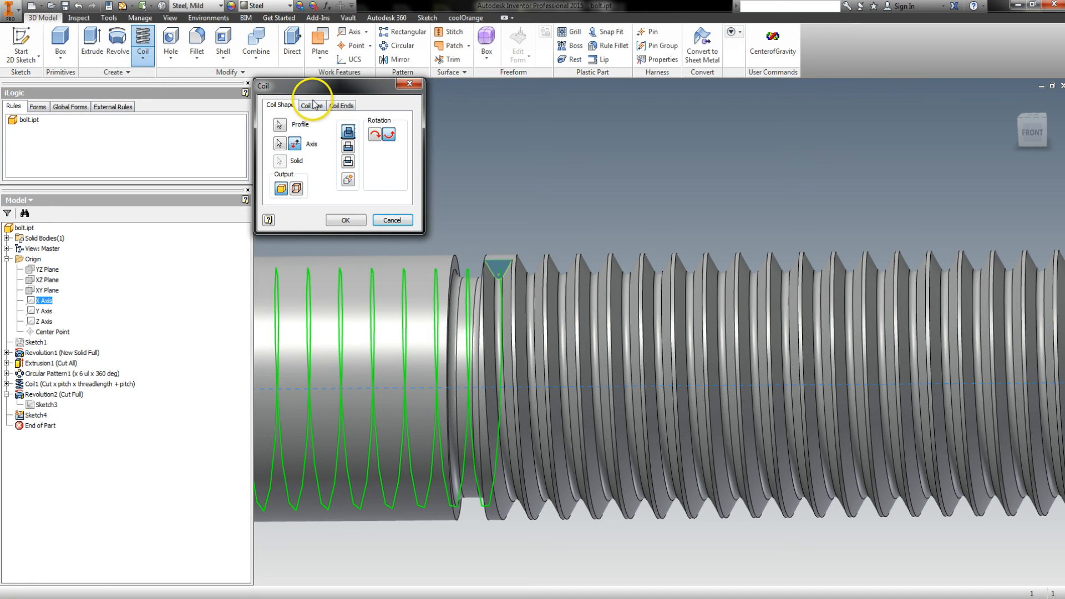
{"action": "left_click", "coordinate": [312, 106]}
{"action": "double_click", "coordinate": [292, 162]}
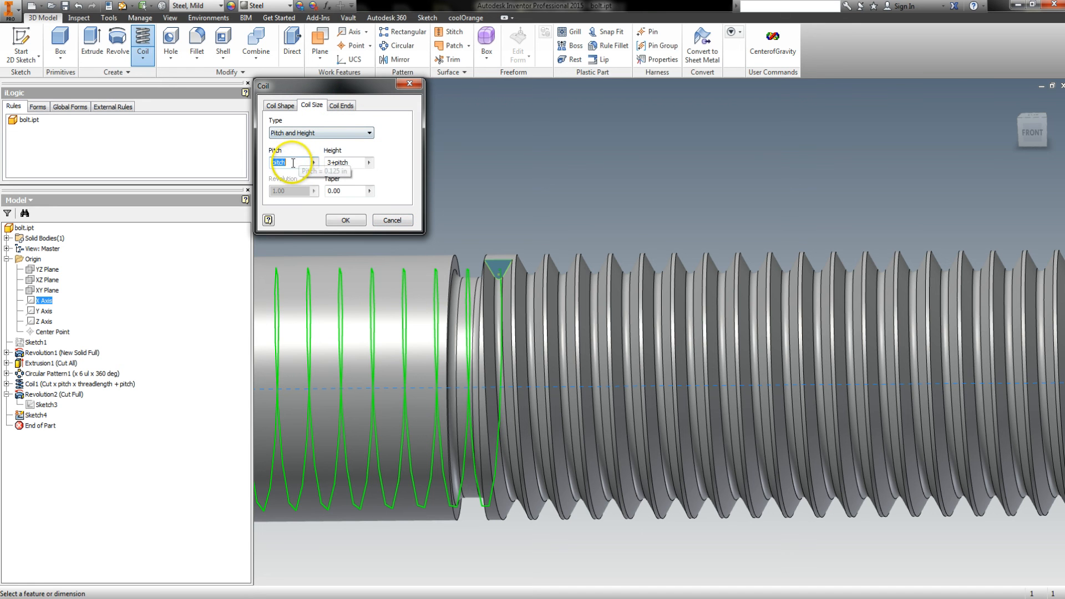
{"action": "double_click", "coordinate": [349, 162]}
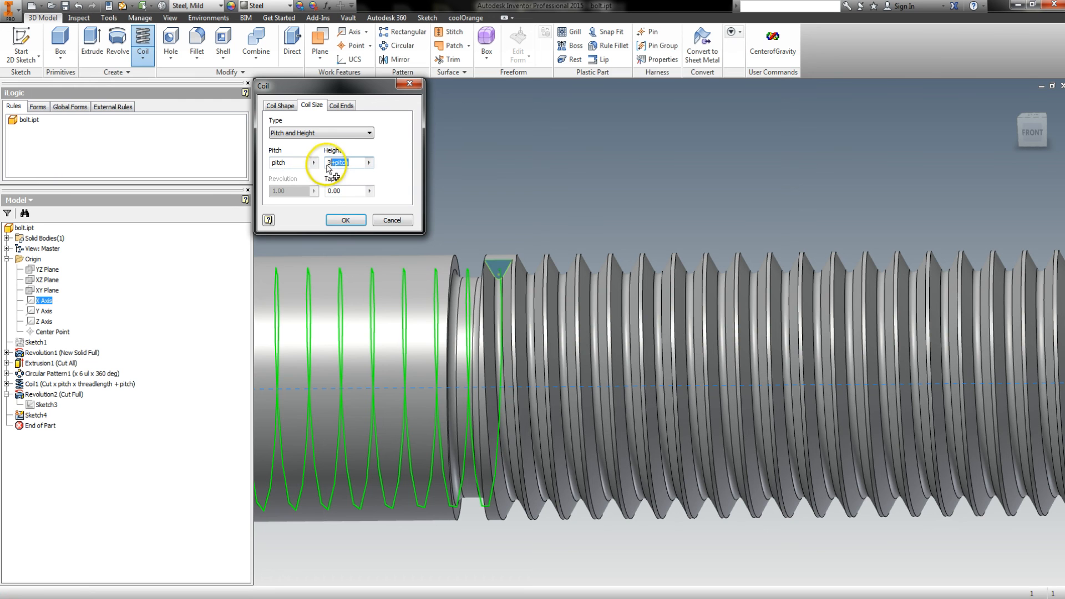
{"action": "type", "text": "pitch"}
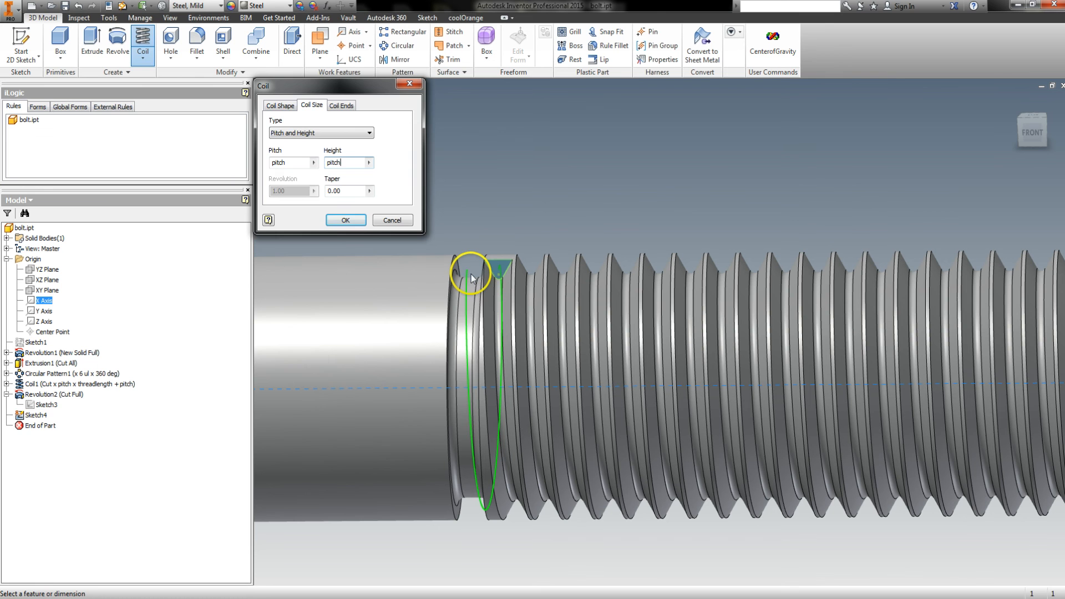
{"action": "left_click", "coordinate": [349, 220]}
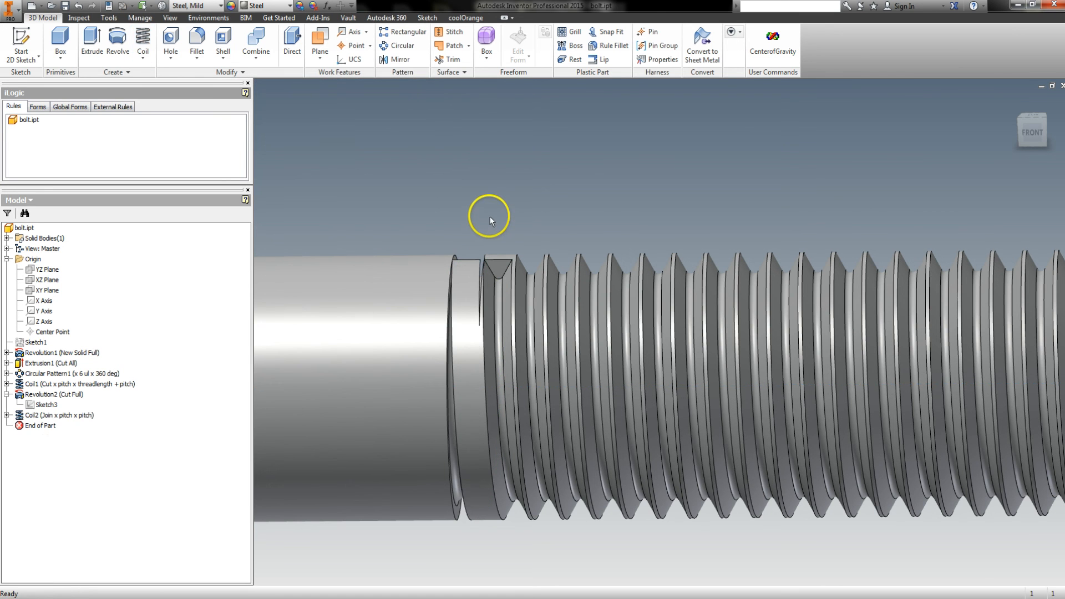
Edit the new thread run-out coil and set its operation to Cut
{"action": "double_click", "coordinate": [61, 415]}
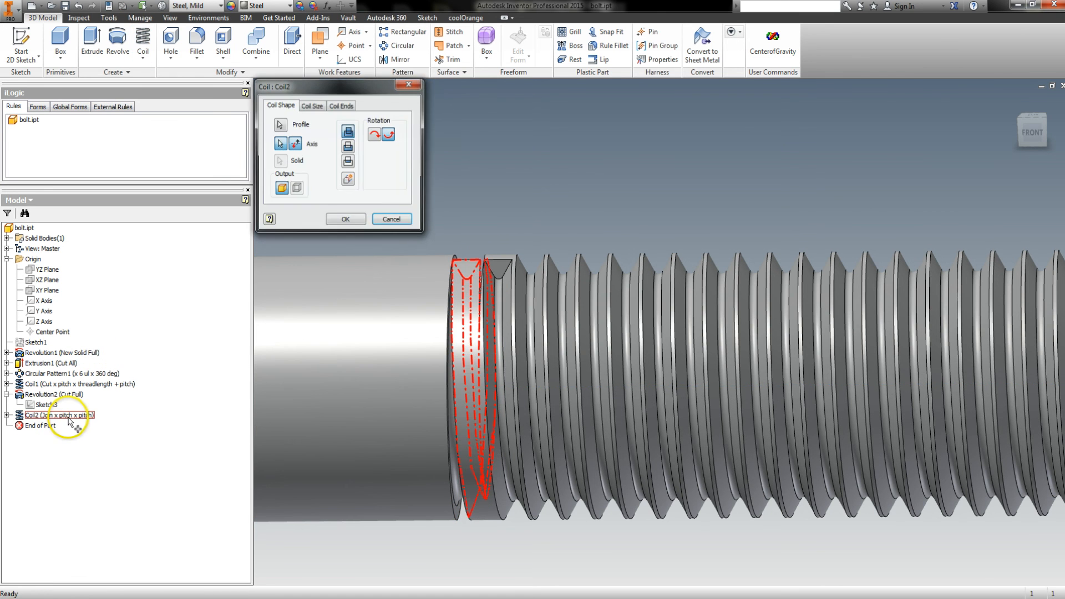
{"action": "left_click", "coordinate": [348, 147]}
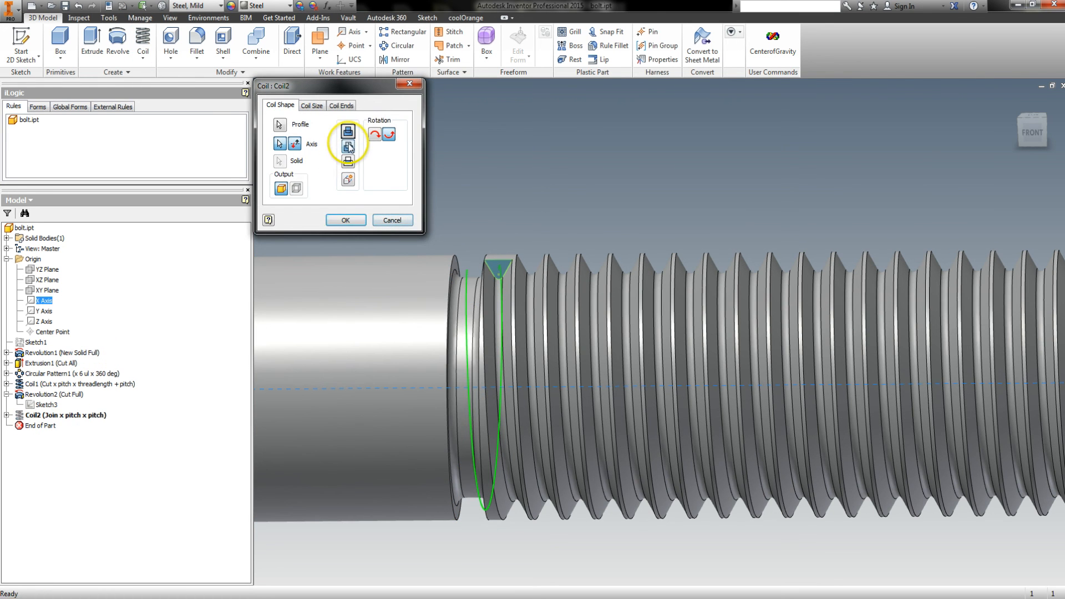
{"action": "left_click", "coordinate": [335, 222]}
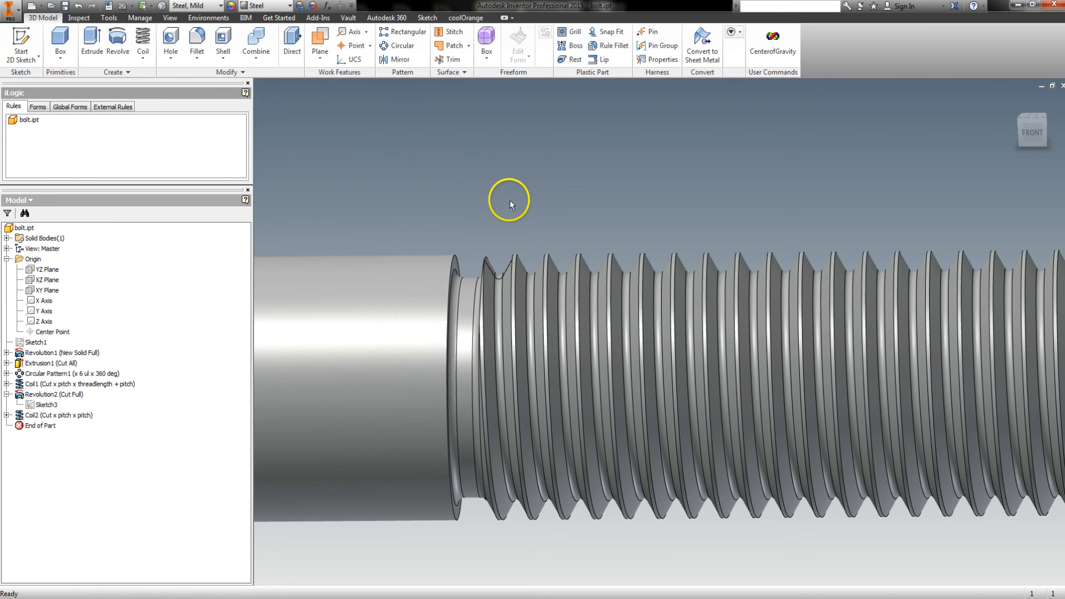
{"action": "middle_click_drag", "start_coordinate": [480, 204], "coordinate": [482, 214], "text": "shift"}
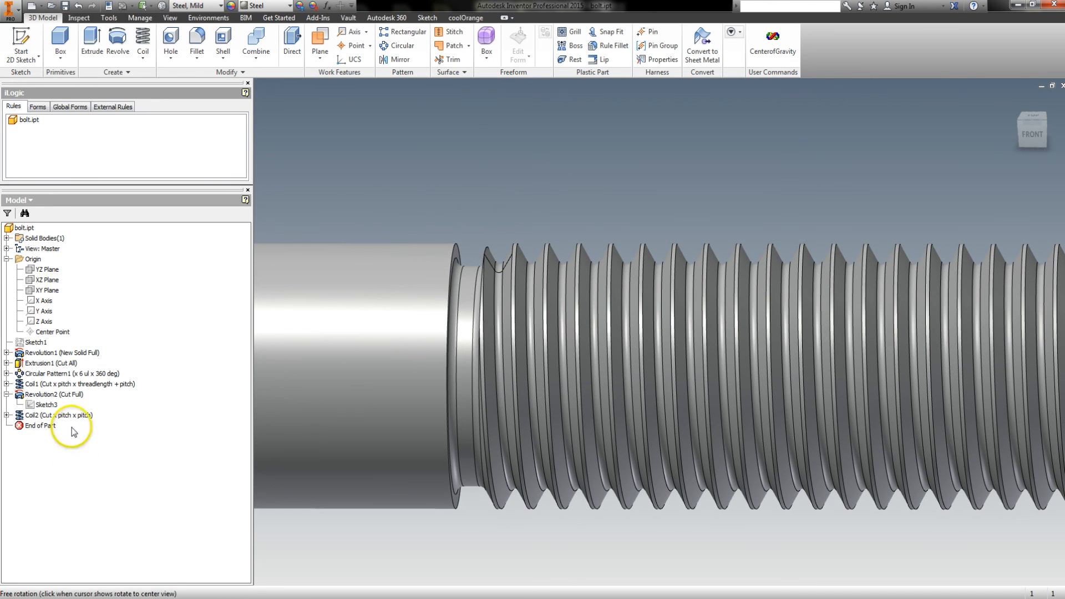
Show the relief groove's sketch to review its dimensions on the model, and hide it again
{"action": "left_click", "coordinate": [44, 406]}
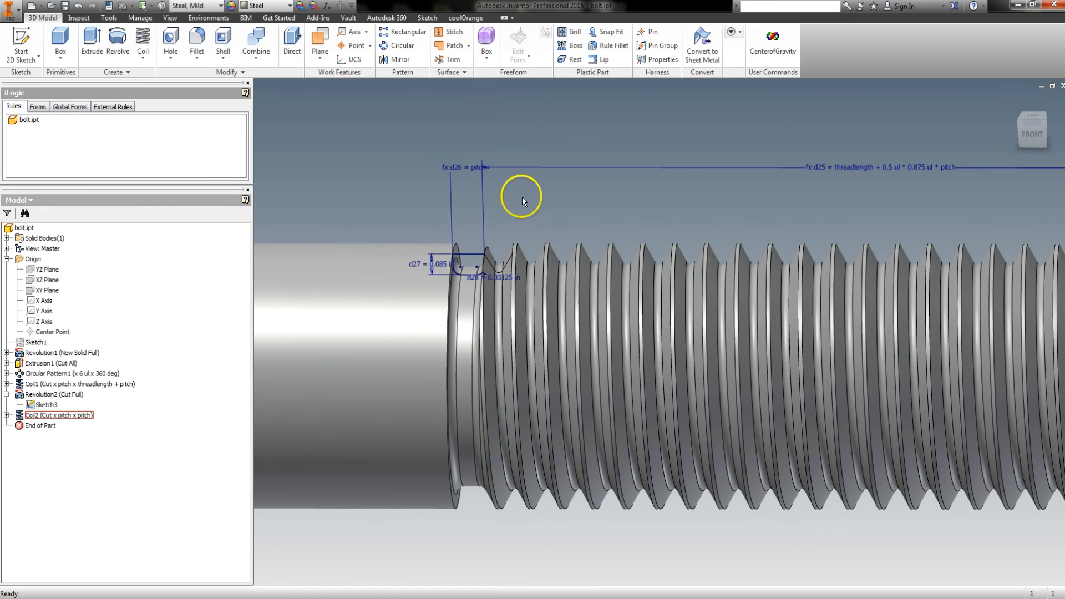
{"action": "right_click", "coordinate": [44, 406]}
{"action": "left_click", "coordinate": [67, 513]}
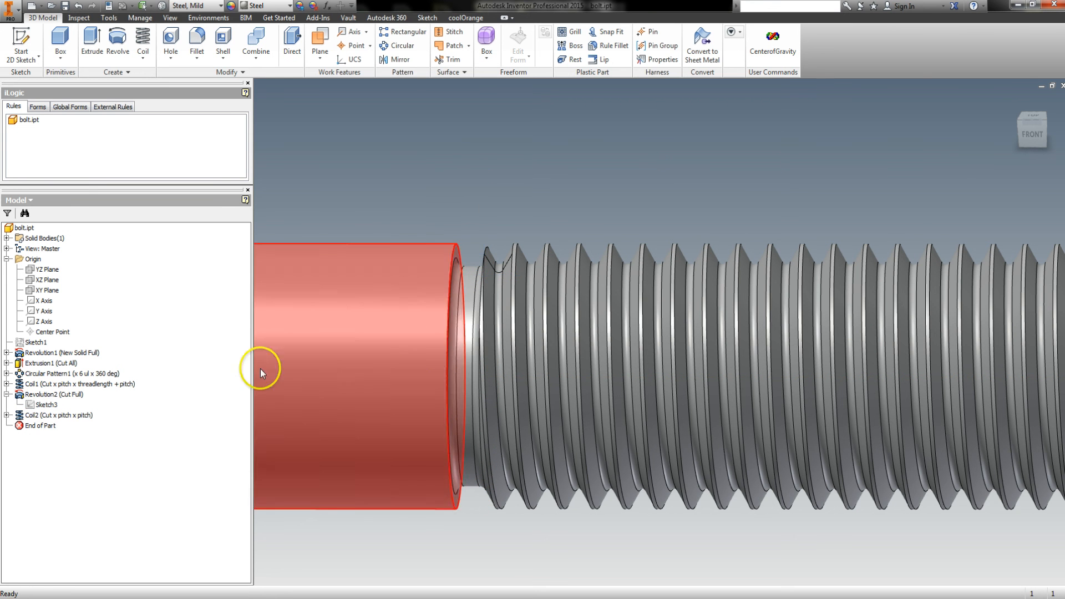
Roll the part history back to just before the first thread coil by moving the End of Part marker below the circular pattern
{"action": "scroll", "coordinate": [556, 225], "scroll_direction": "down", "scroll_amount": 3}
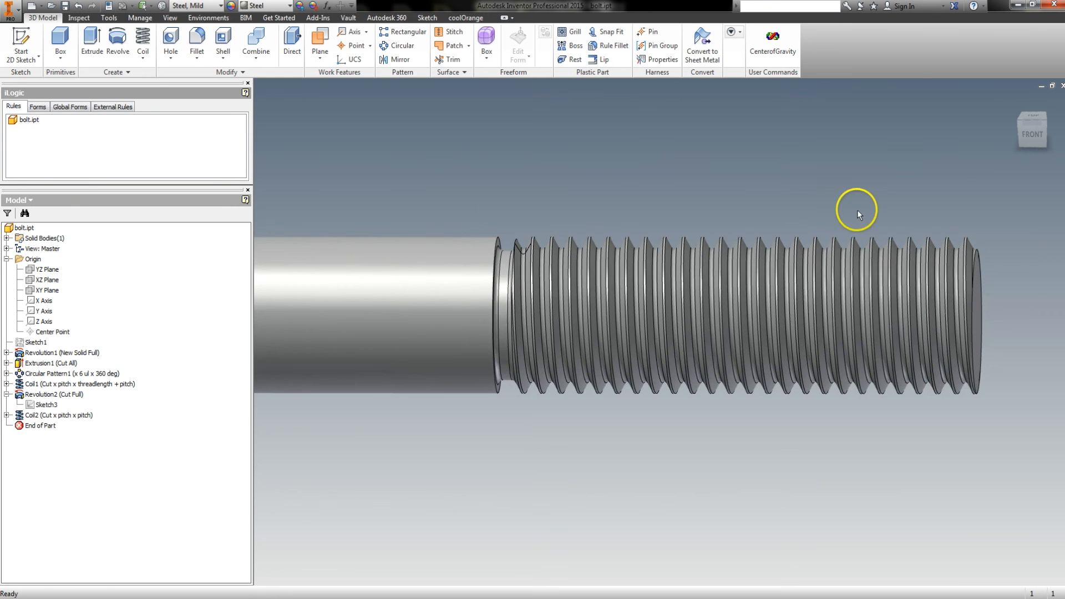
{"action": "middle_click_drag", "start_coordinate": [829, 215], "coordinate": [778, 235]}
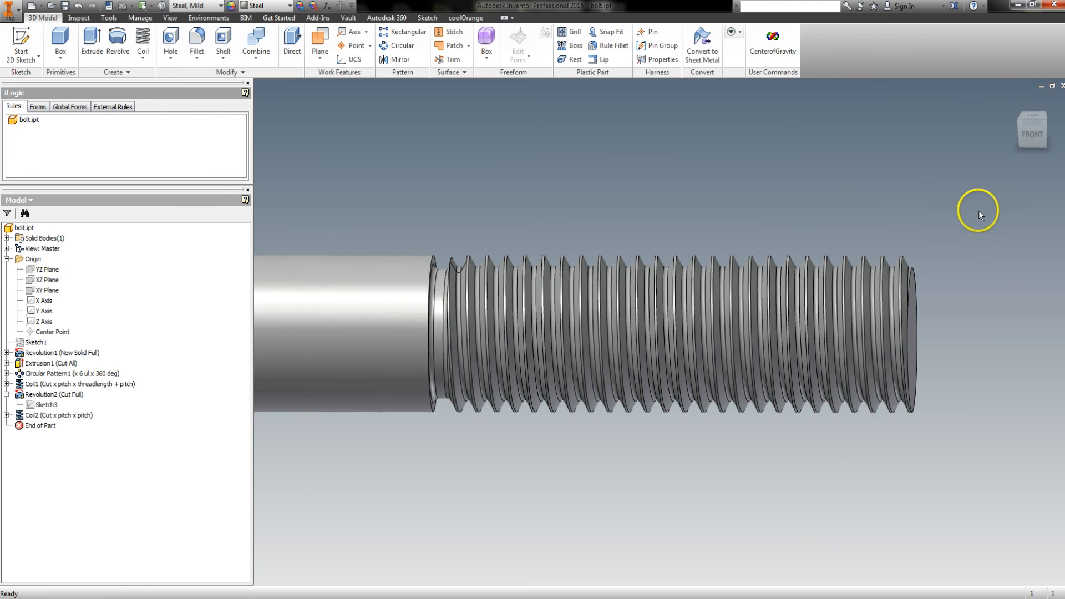
{"action": "middle_click_drag", "start_coordinate": [980, 209], "coordinate": [939, 245]}
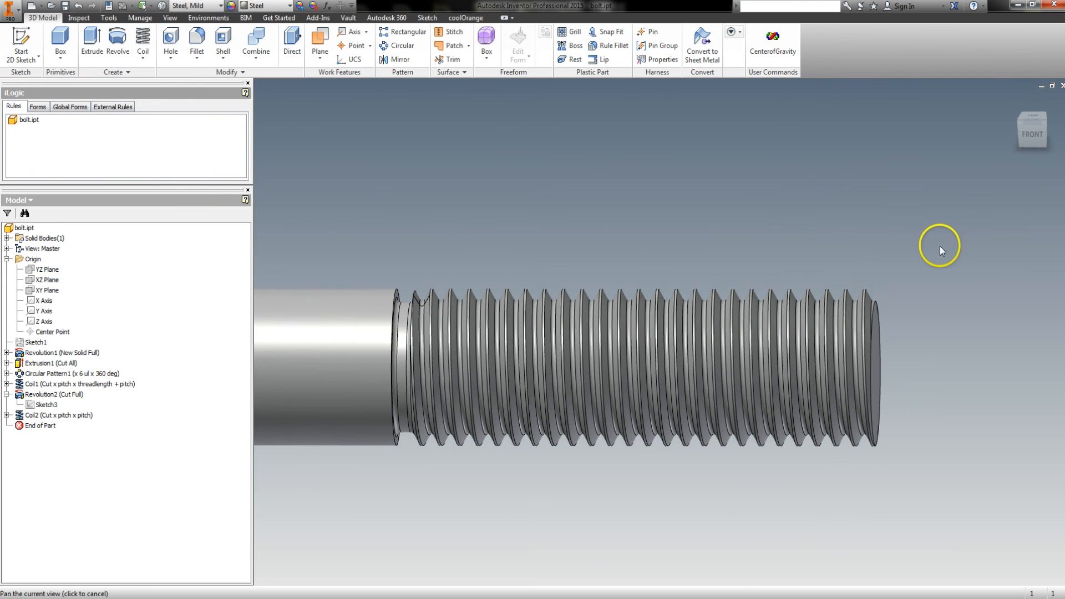
{"action": "left_click", "coordinate": [7, 395]}
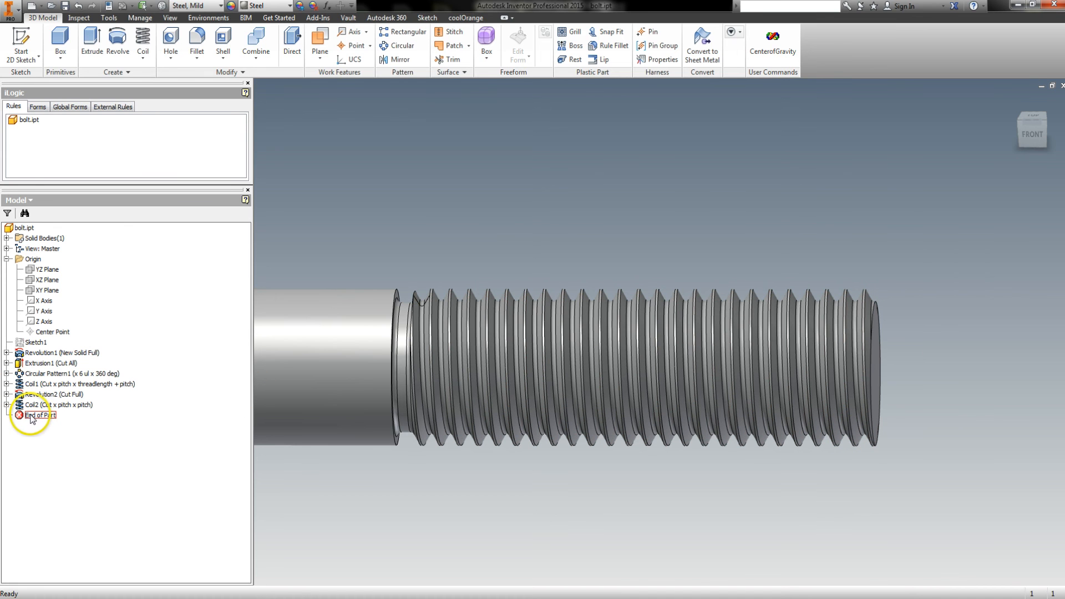
{"action": "left_click_drag", "start_coordinate": [32, 420], "coordinate": [41, 380]}
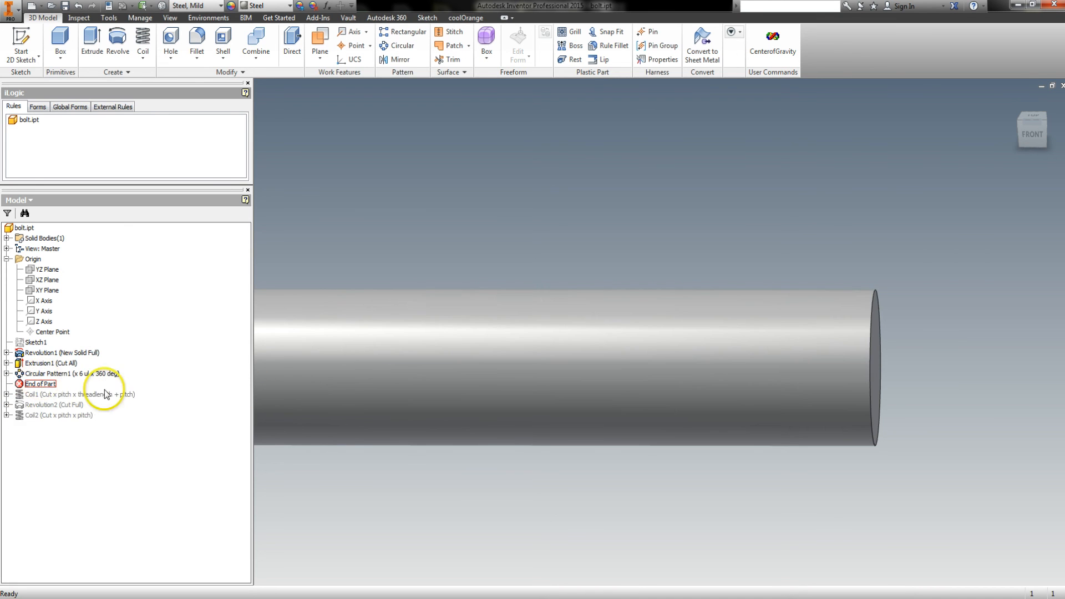
Chamfer the circular edge at the free end of the bolt shank with a 0.125 in distance
{"action": "middle_click_drag", "start_coordinate": [1011, 452], "coordinate": [951, 448]}
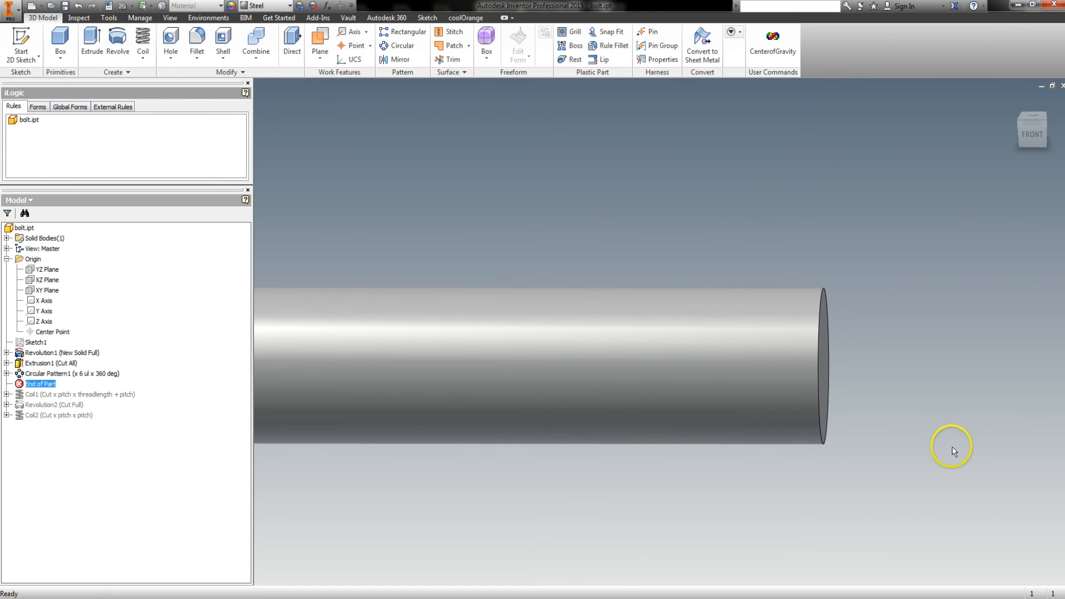
{"action": "left_click", "coordinate": [824, 288]}
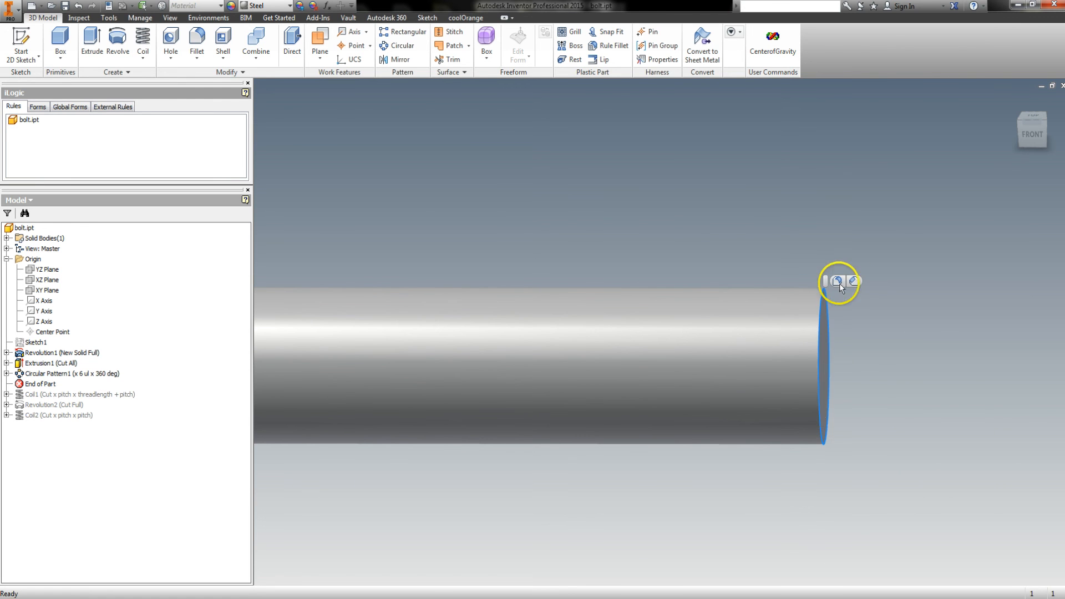
{"action": "key", "text": "ctrl+shift+k"}
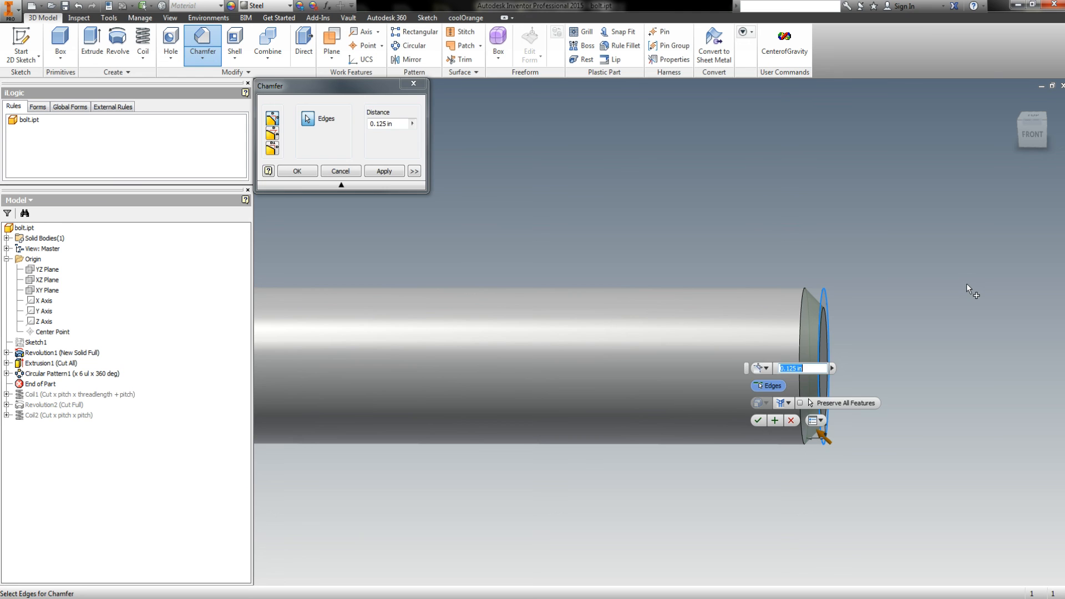
{"action": "key", "text": "Return"}
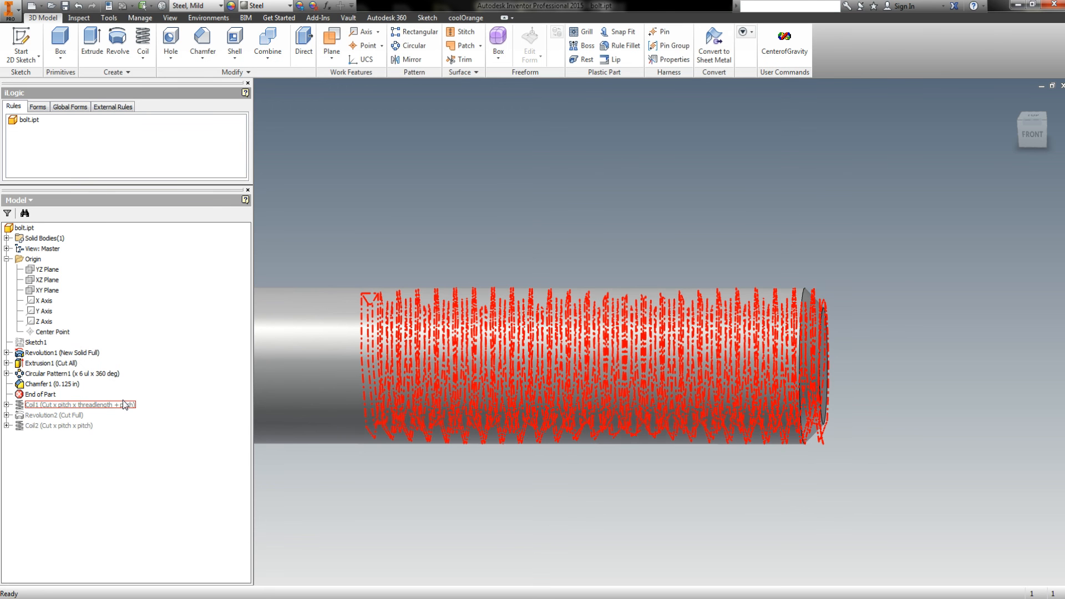
Restore the full part history by moving the End of Part marker below the last coil, and inspect the chamfered thread end
{"action": "left_click_drag", "start_coordinate": [41, 398], "coordinate": [36, 430]}
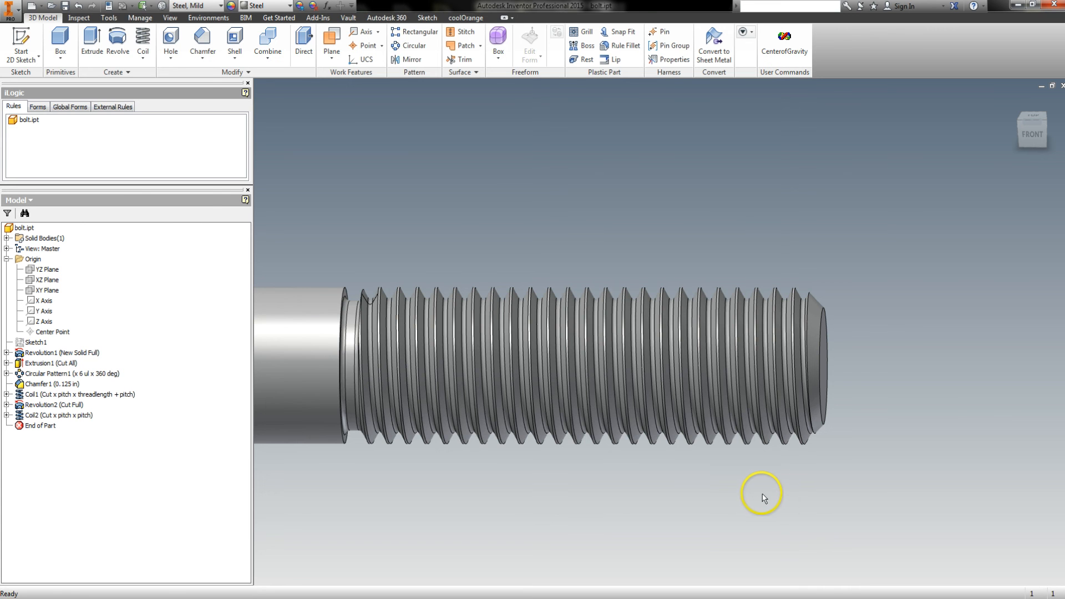
{"action": "left_click_drag", "start_coordinate": [763, 493], "coordinate": [747, 490]}
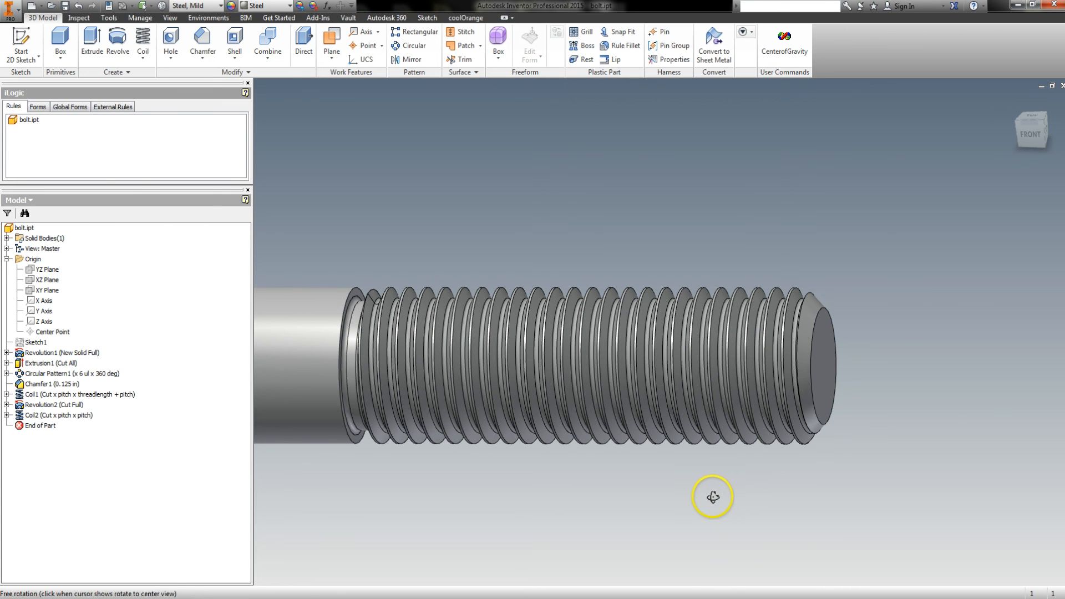
{"action": "key", "text": "Escape"}
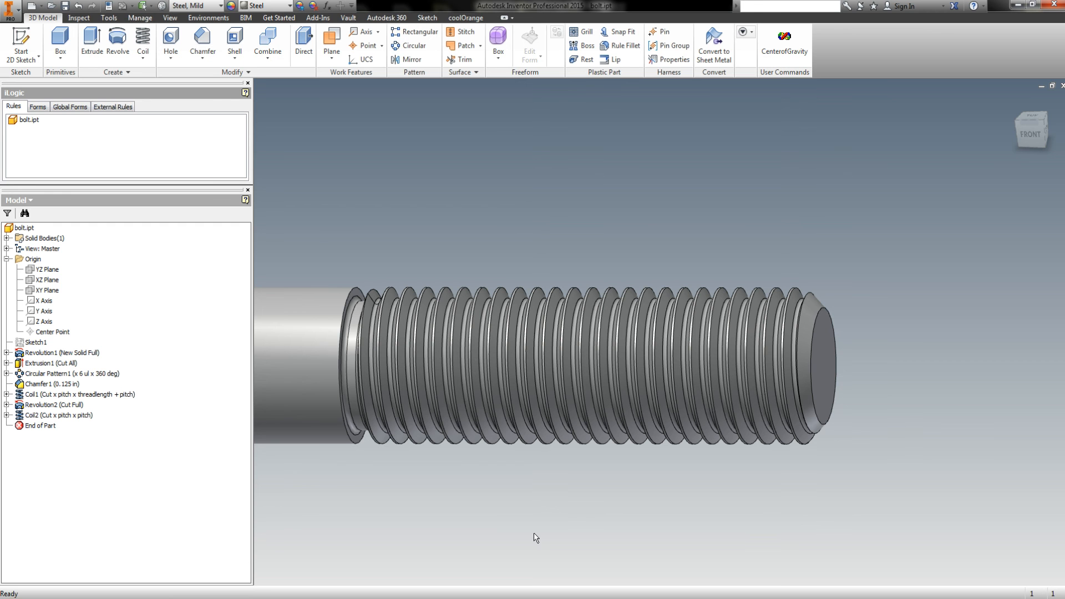
{"action": "middle_click_drag", "start_coordinate": [534, 517], "coordinate": [544, 523], "text": "shift"}
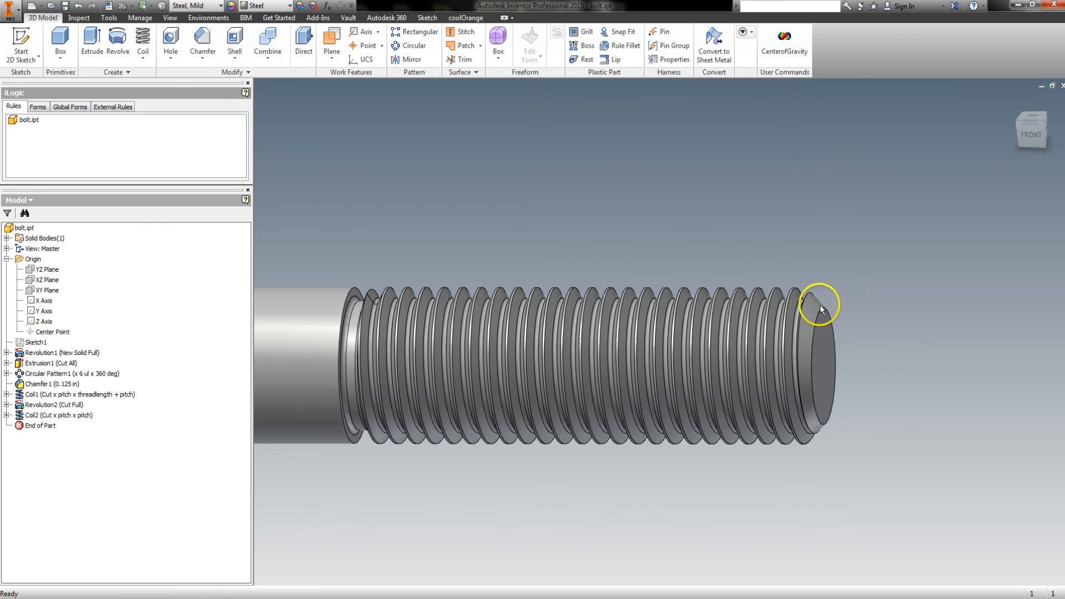
{"action": "middle_click_drag", "start_coordinate": [820, 305], "coordinate": [828, 311], "text": "shift"}
{"action": "left_click", "coordinate": [812, 395]}
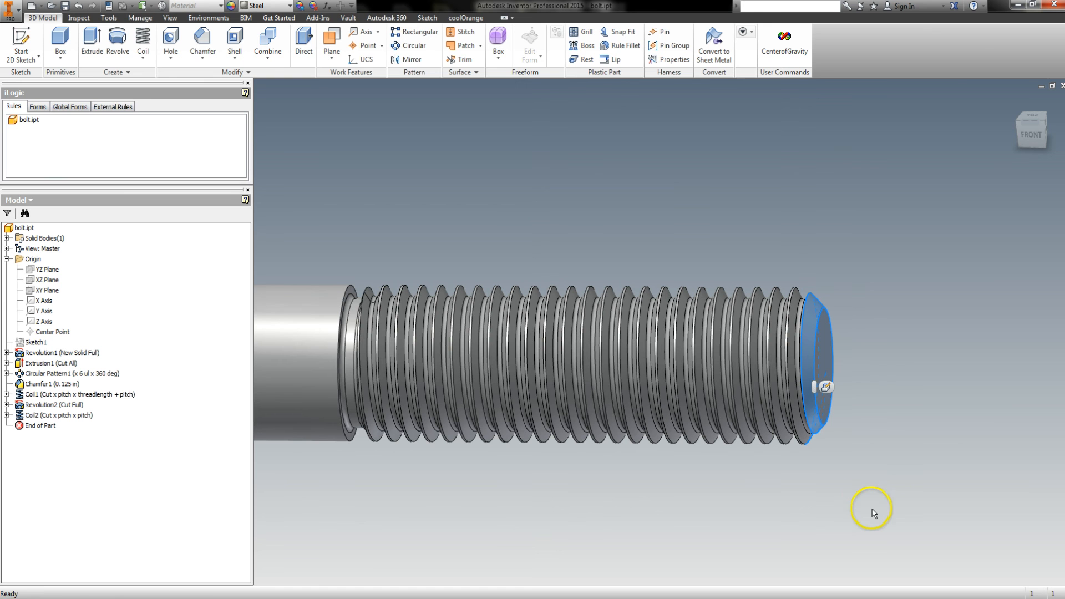
{"action": "middle_click_drag", "start_coordinate": [872, 507], "coordinate": [859, 490], "text": "shift"}
{"action": "left_click", "coordinate": [689, 489]}
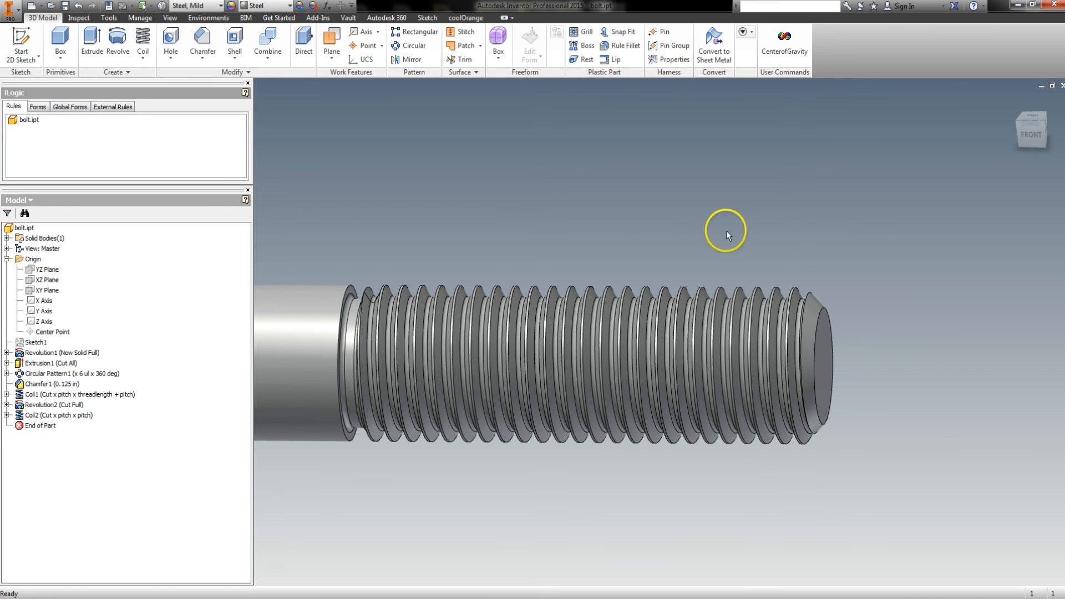
Switch the visual style to Shaded and set the bolt's appearance to Steel - Polished
{"action": "left_click", "coordinate": [170, 17]}
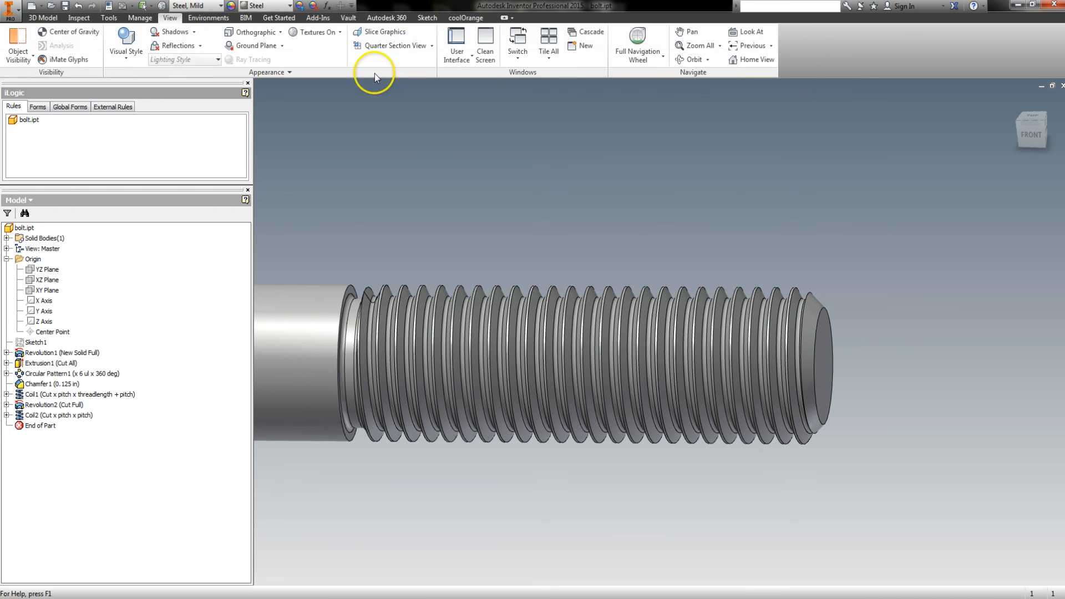
{"action": "left_click", "coordinate": [126, 50]}
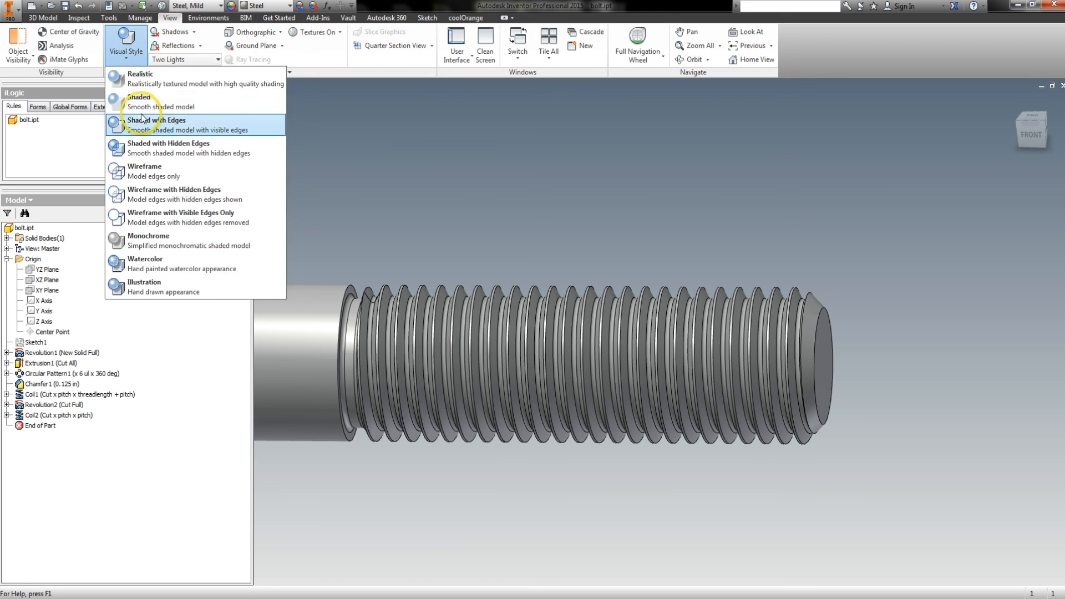
{"action": "left_click", "coordinate": [141, 102]}
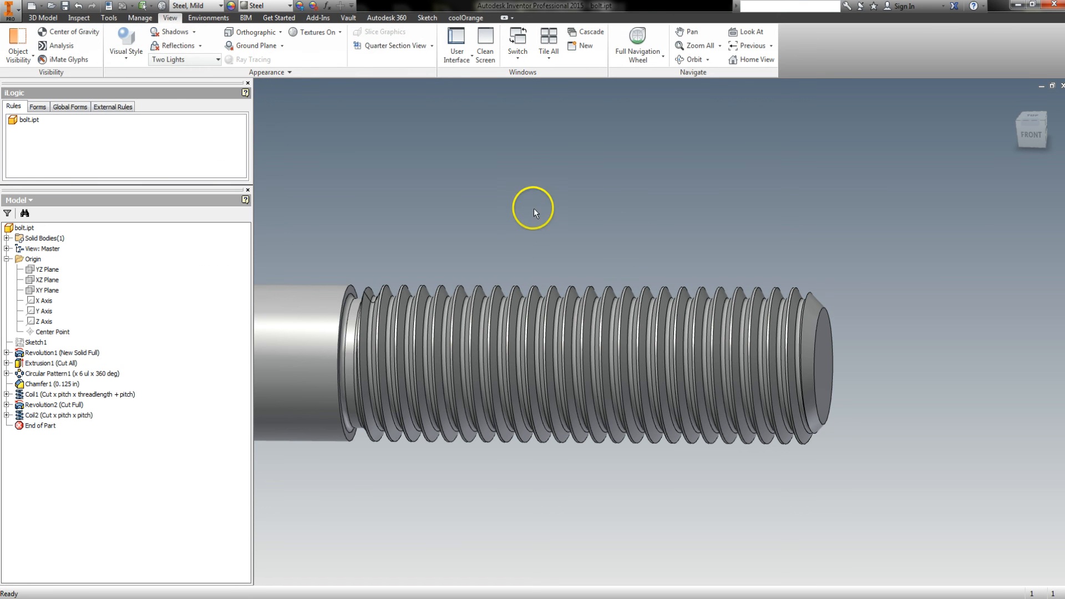
{"action": "left_click", "coordinate": [272, 7]}
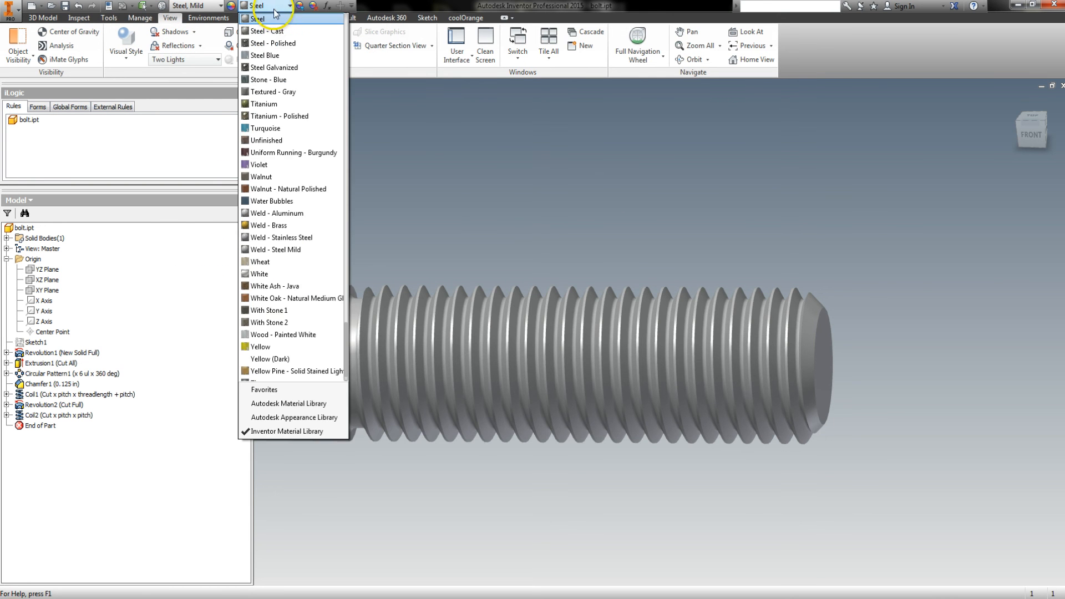
{"action": "left_click", "coordinate": [284, 44]}
{"action": "middle_click_drag", "start_coordinate": [630, 208], "coordinate": [617, 212], "text": "shift"}
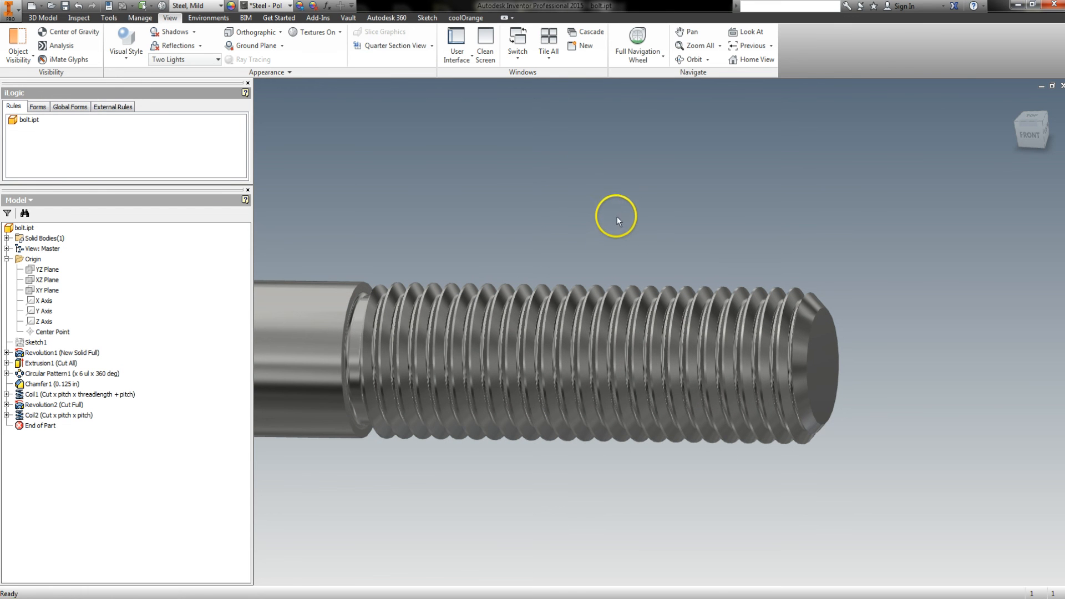
Try all shadow types on the bolt view, turn them off, and enable only Ambient Shadows
{"action": "left_click", "coordinate": [194, 32]}
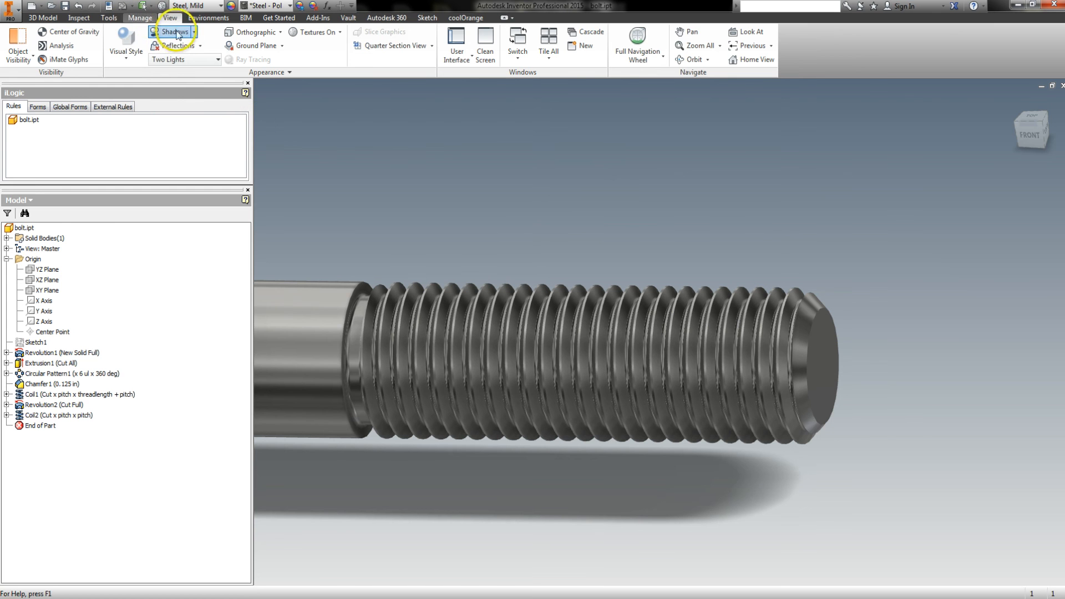
{"action": "left_click", "coordinate": [196, 32]}
{"action": "left_click", "coordinate": [156, 47]}
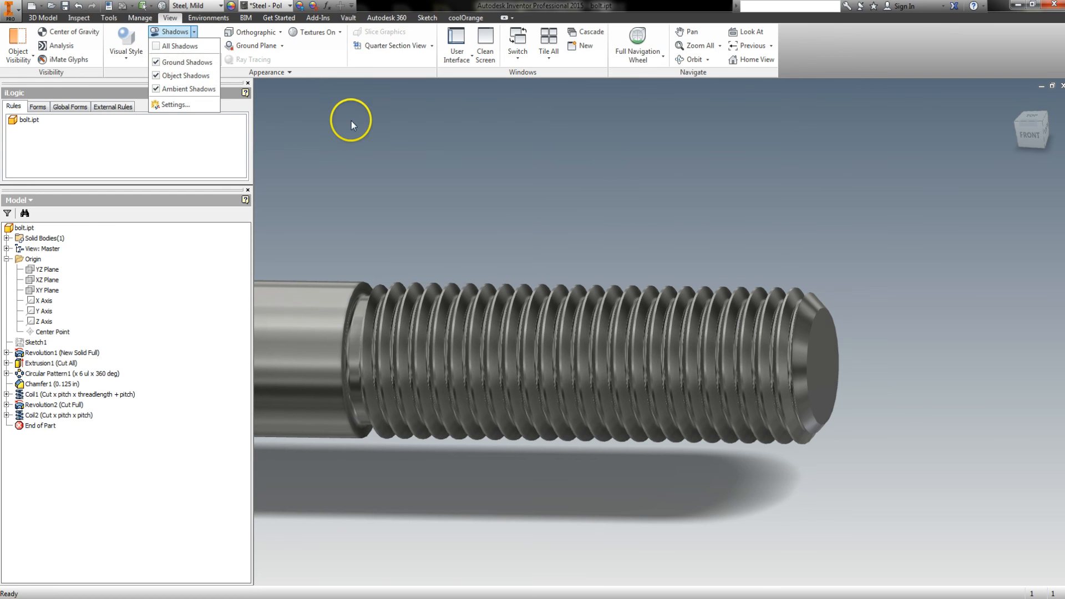
{"action": "left_click", "coordinate": [194, 32]}
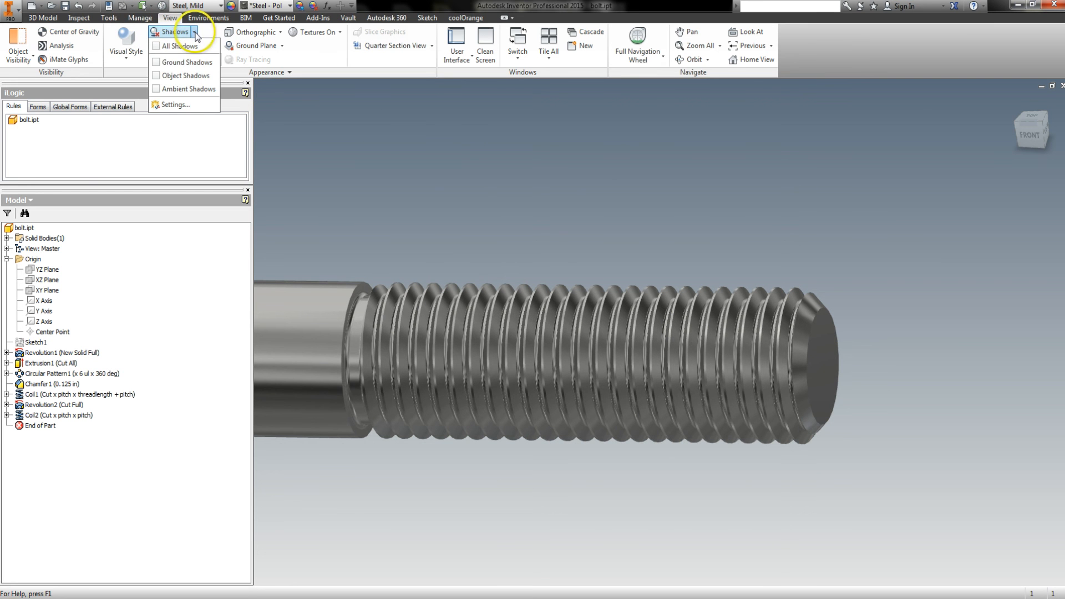
{"action": "left_click", "coordinate": [166, 89]}
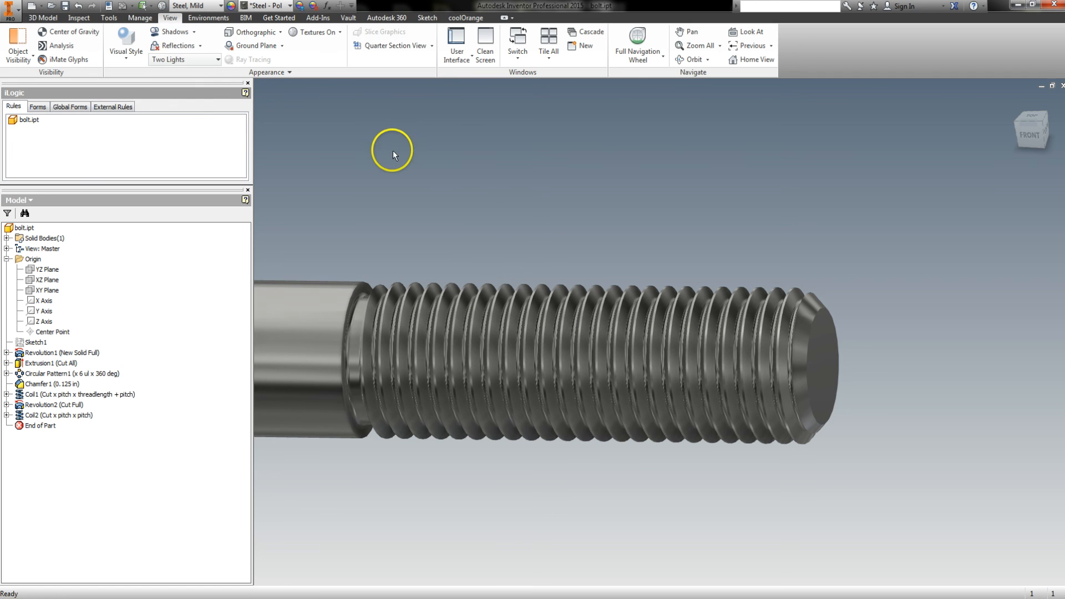
Try reflections on the bolt view and turn them off again
{"action": "left_click", "coordinate": [199, 45]}
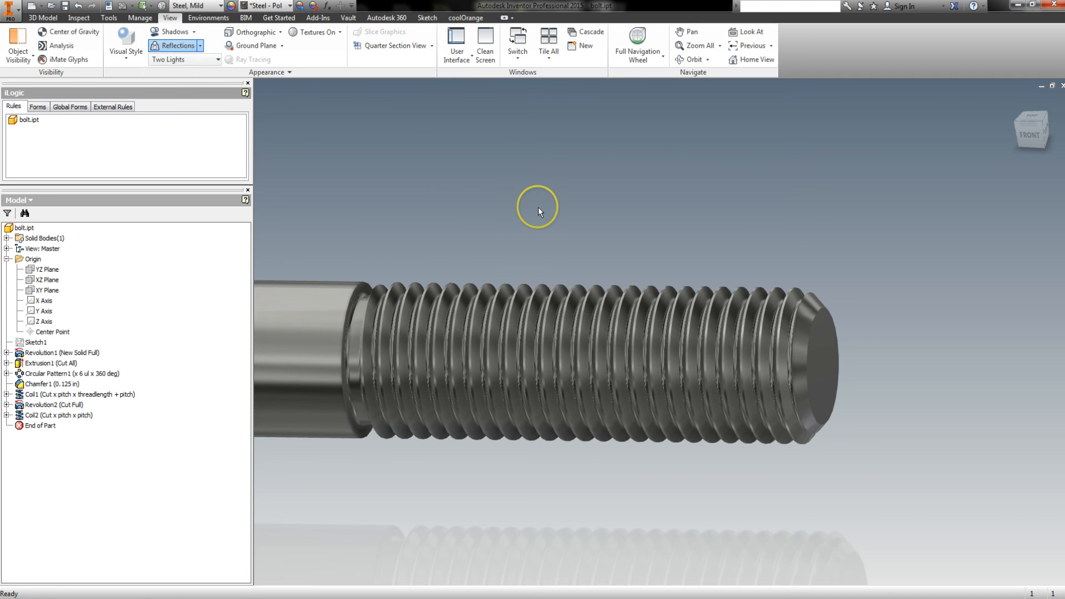
{"action": "key", "text": "F4"}
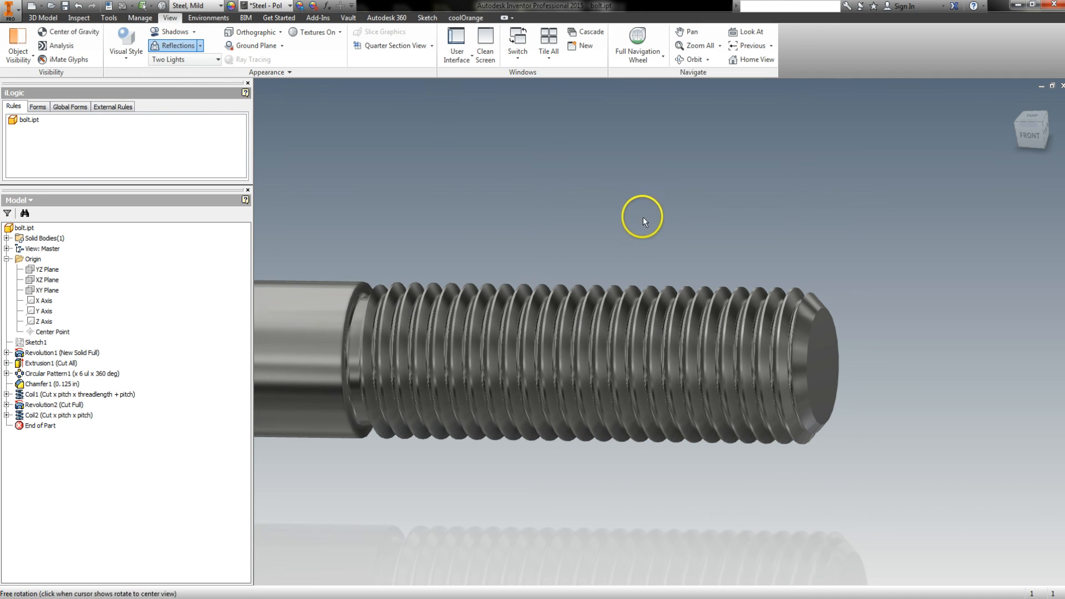
{"action": "left_click", "coordinate": [166, 45]}
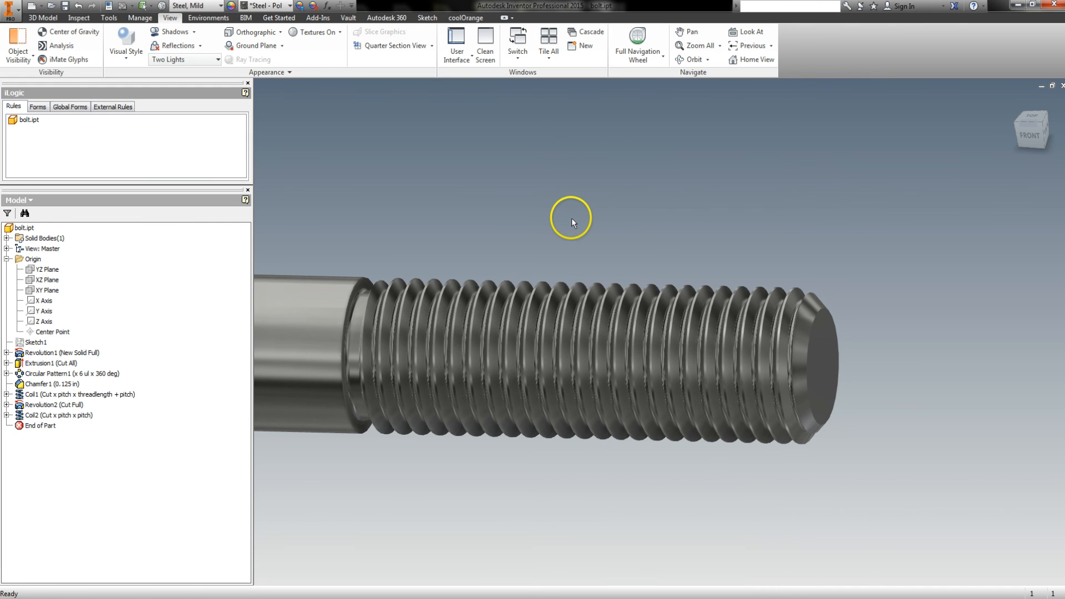
{"action": "middle_click_drag", "start_coordinate": [572, 219], "coordinate": [581, 222], "text": "shift"}
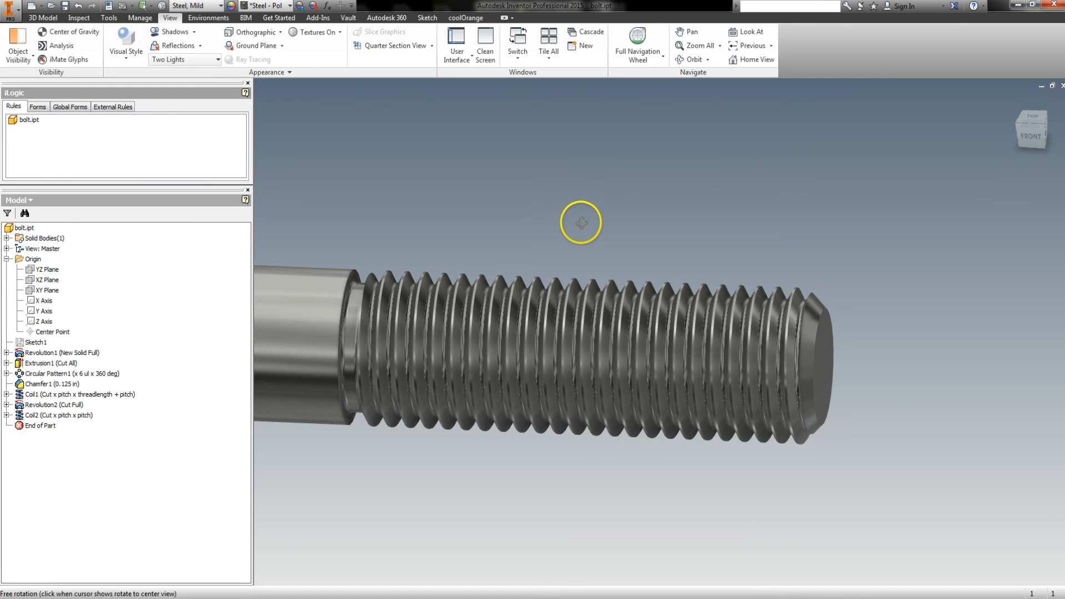
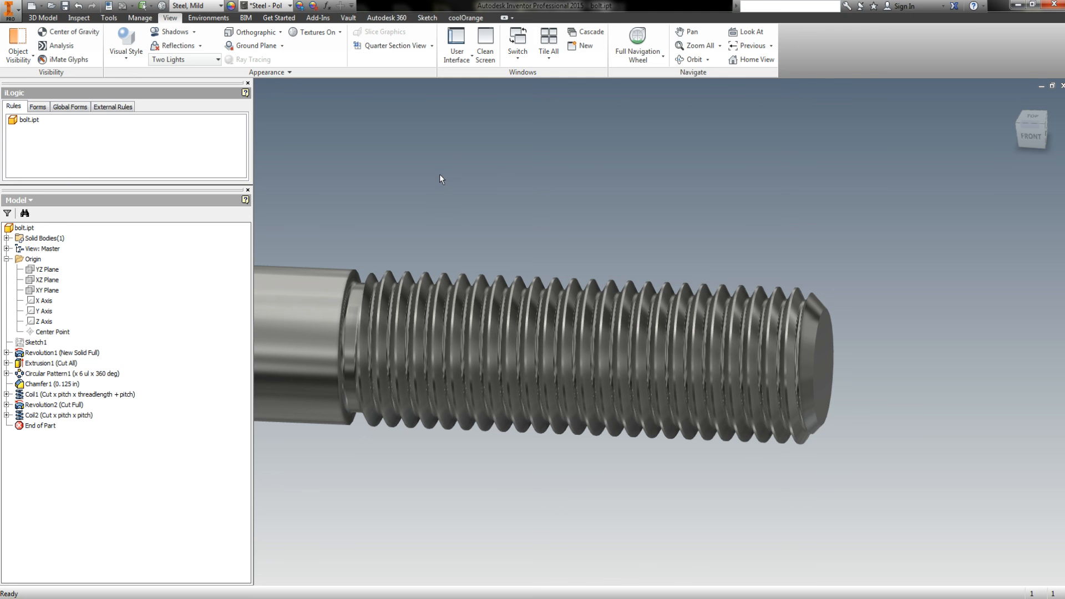
Add a numeric user parameter named nPitch and set its unit type to unitless (ul)
{"action": "left_click", "coordinate": [327, 7]}
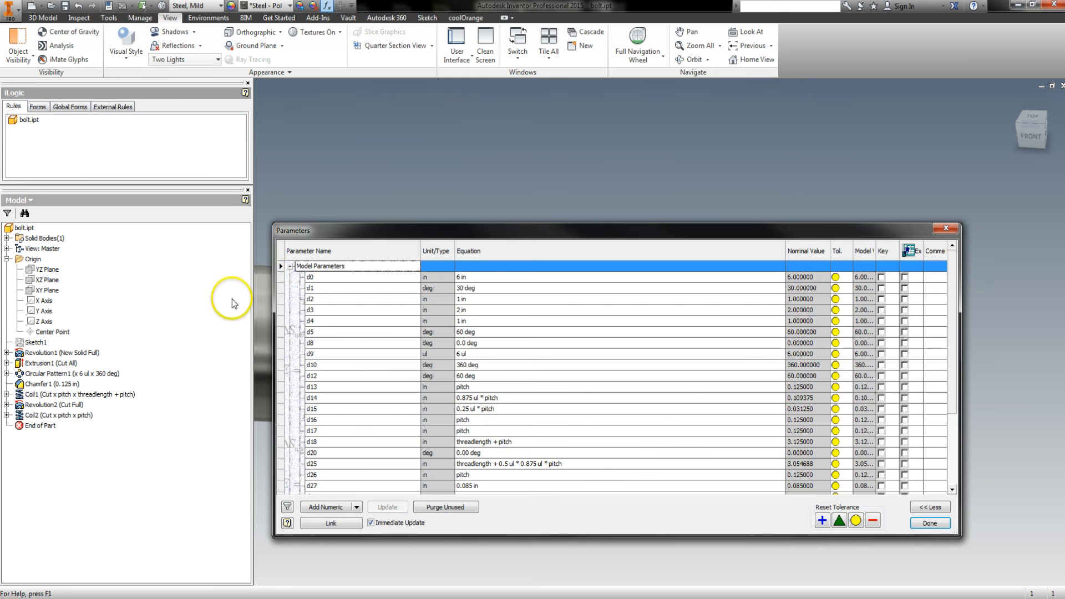
{"action": "left_click", "coordinate": [289, 266]}
{"action": "left_click", "coordinate": [320, 507]}
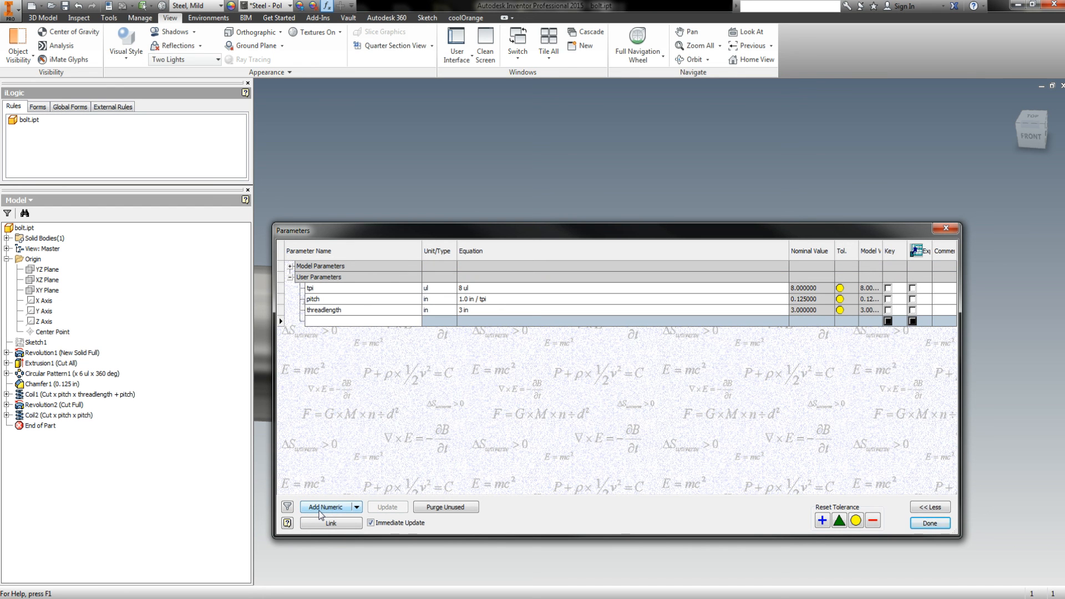
{"action": "type", "text": "n"}
{"action": "type", "text": "Pt"}
{"action": "type", "text": "tch"}
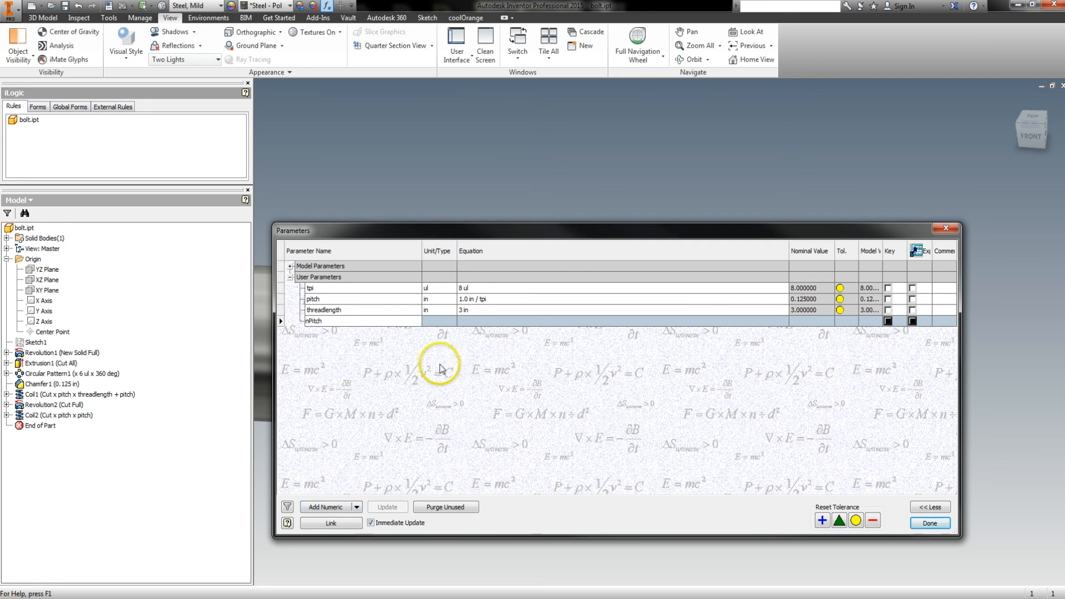
{"action": "left_click", "coordinate": [442, 313]}
{"action": "left_click", "coordinate": [443, 323]}
{"action": "left_click", "coordinate": [443, 323]}
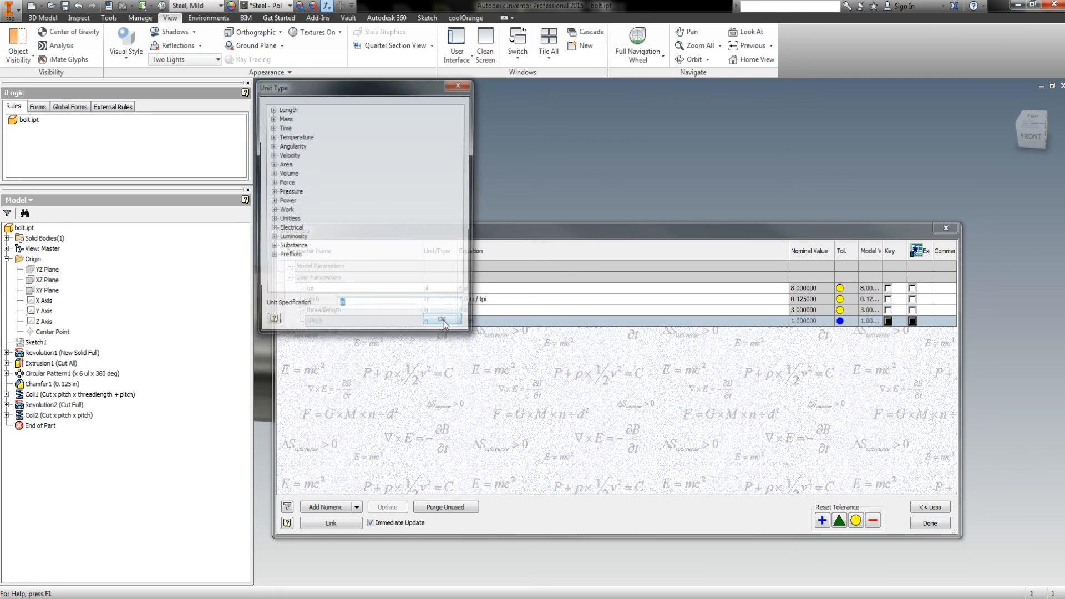
{"action": "type", "text": "ul"}
{"action": "key", "text": "Return"}
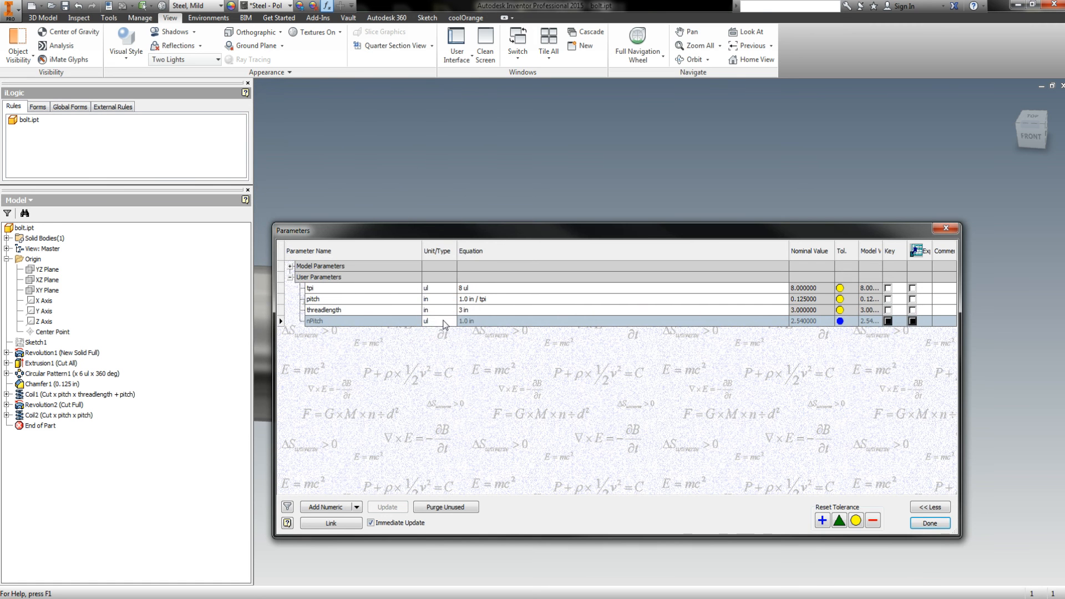
Set the equation of the nPitch user parameter to 2 ul and close the parameter table
{"action": "left_click", "coordinate": [488, 320]}
{"action": "type", "text": "1"}
{"action": "key", "text": "Return"}
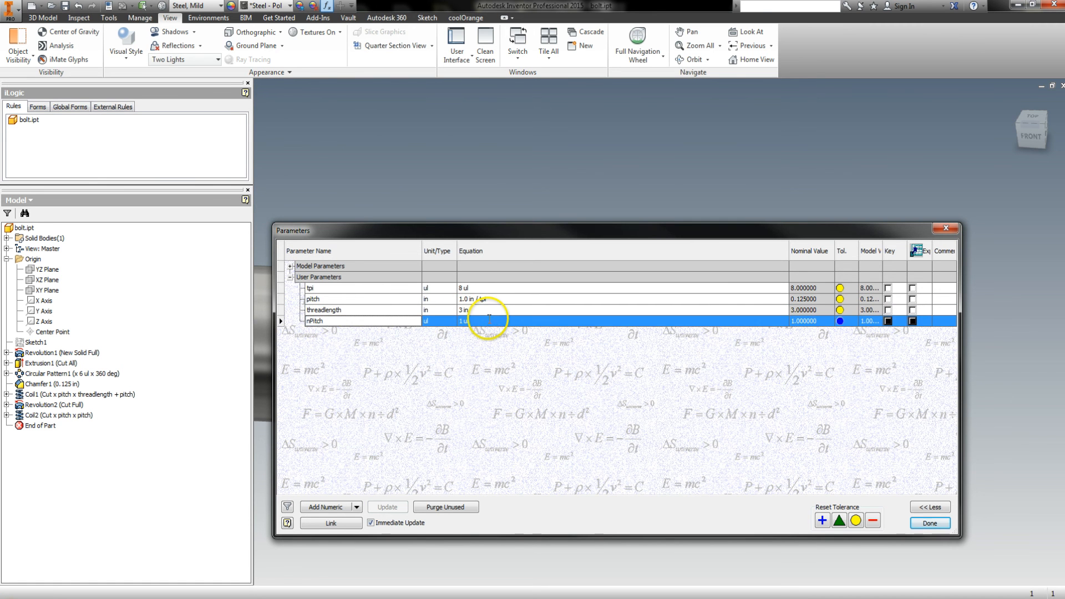
{"action": "left_click", "coordinate": [487, 320]}
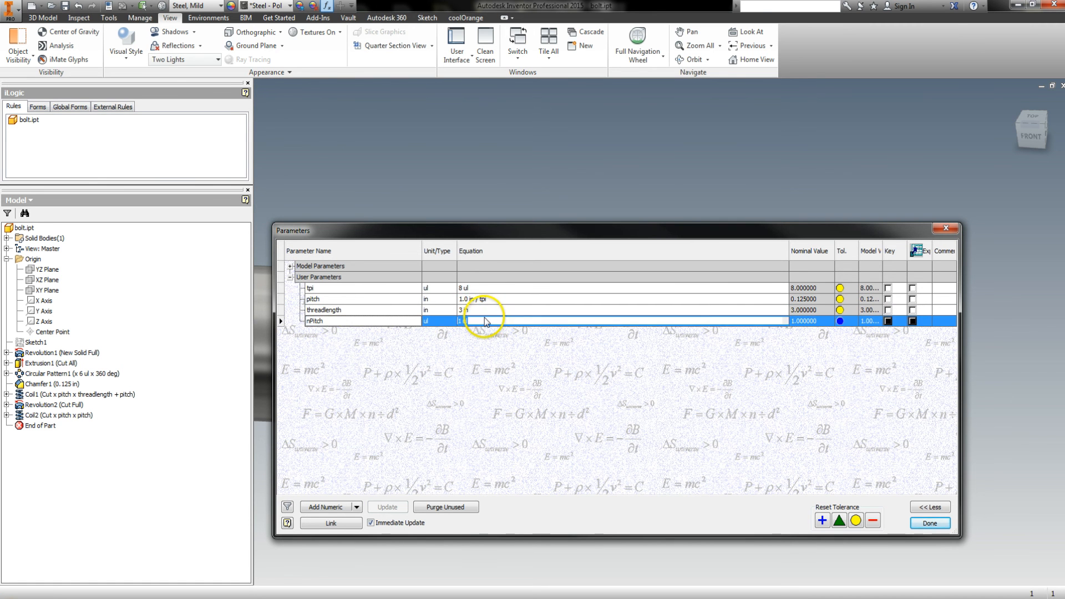
{"action": "type", "text": "2"}
{"action": "key", "text": "Return"}
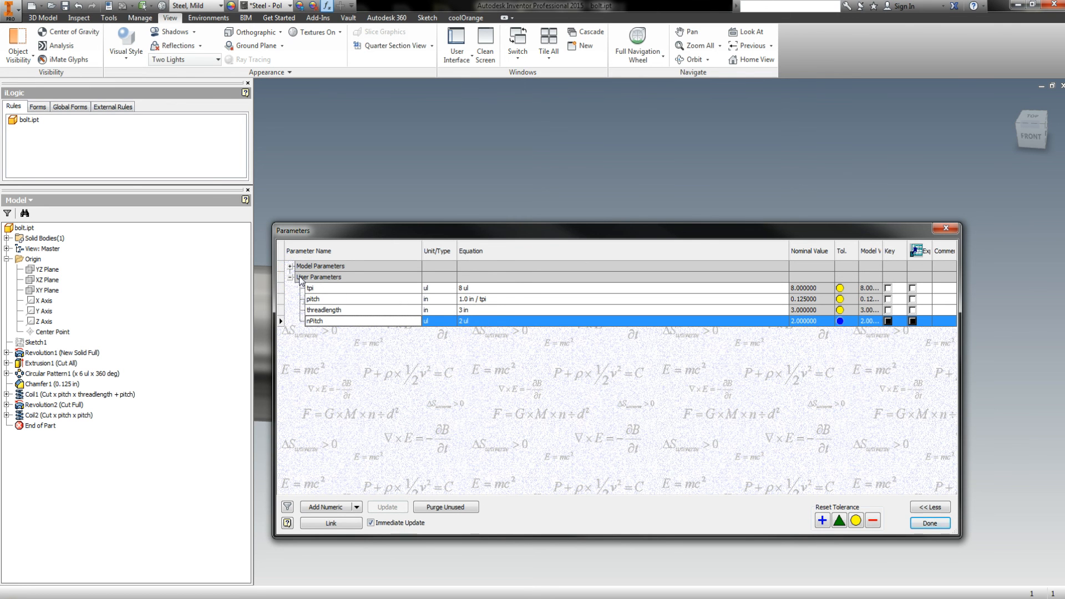
{"action": "left_click", "coordinate": [290, 266]}
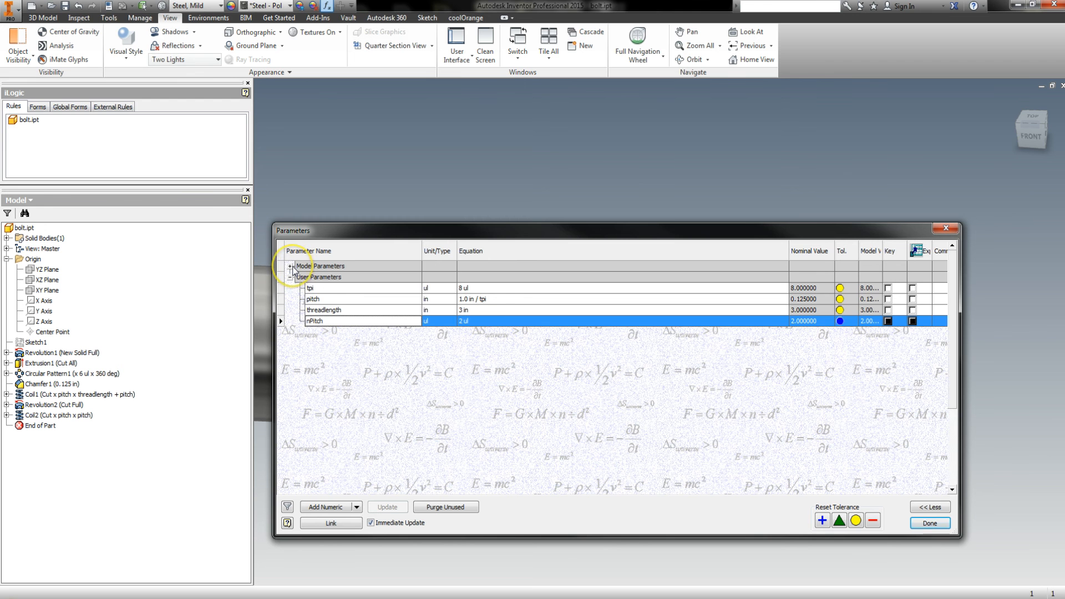
{"action": "left_click", "coordinate": [929, 523]}
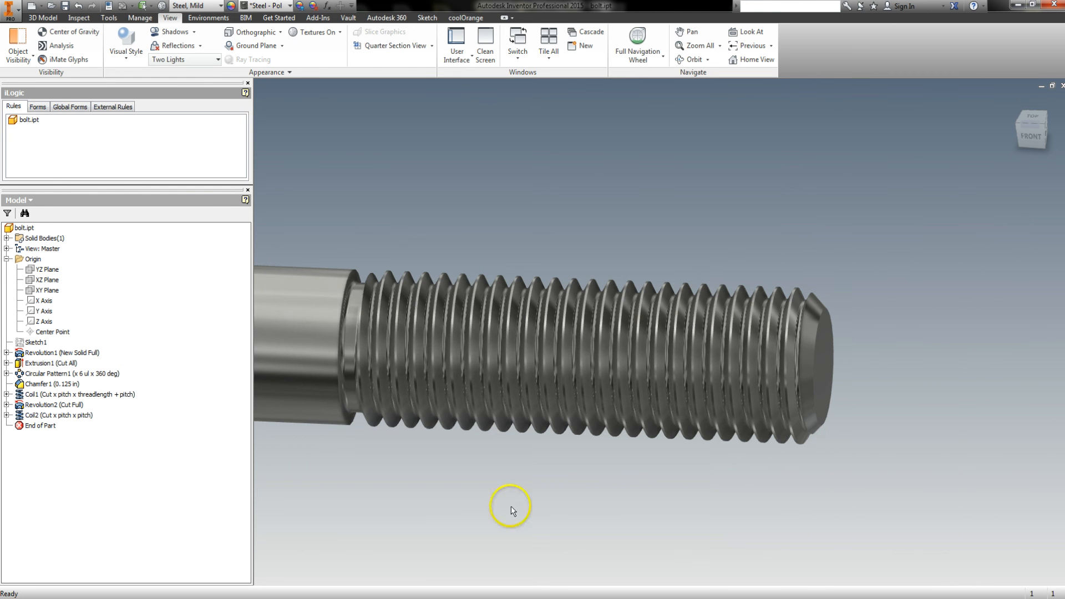
Edit the first coil so its pitch is pitch*nPitch
{"action": "double_click", "coordinate": [57, 397]}
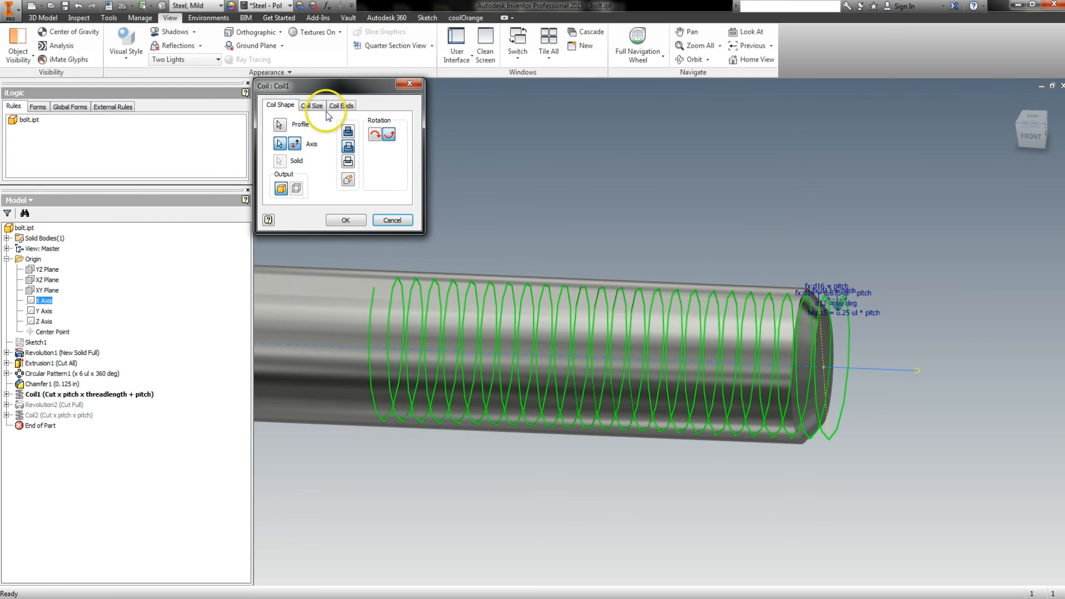
{"action": "left_click", "coordinate": [313, 107]}
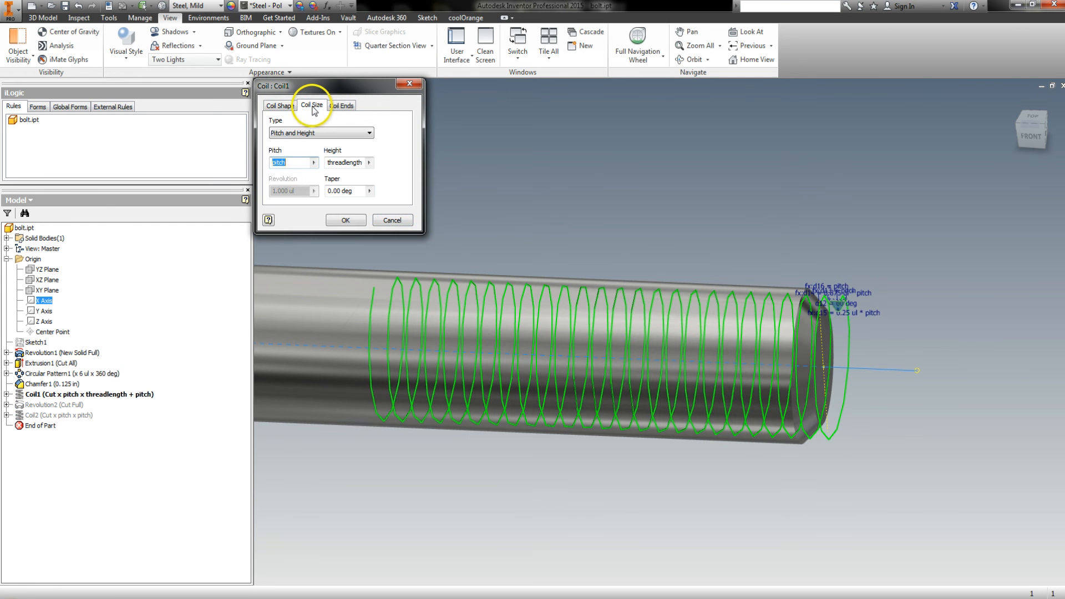
{"action": "left_click", "coordinate": [289, 164]}
{"action": "type", "text": "*"}
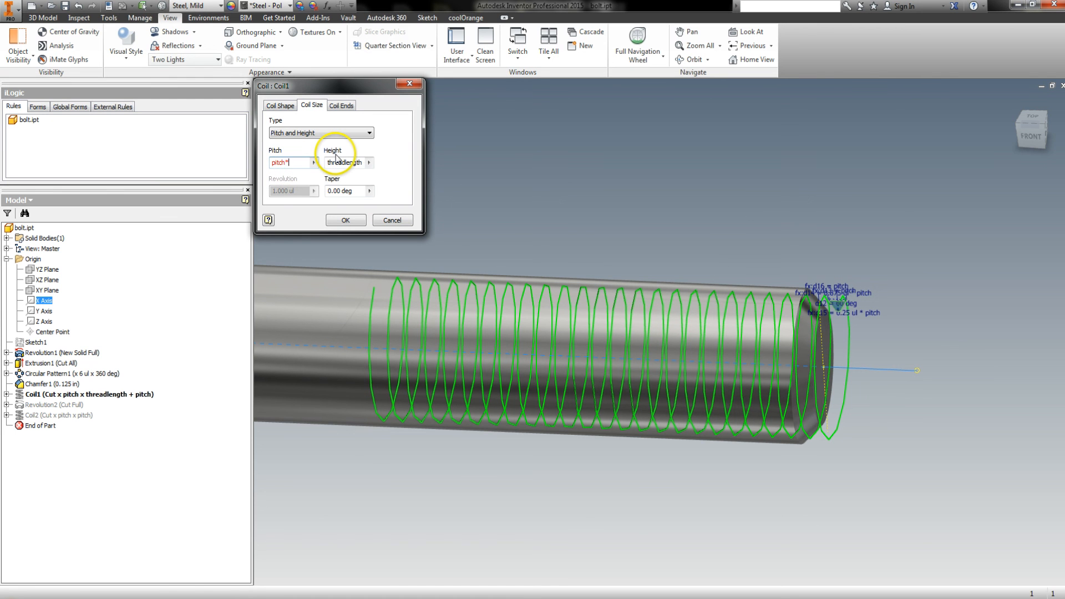
{"action": "type", "text": "nPitch"}
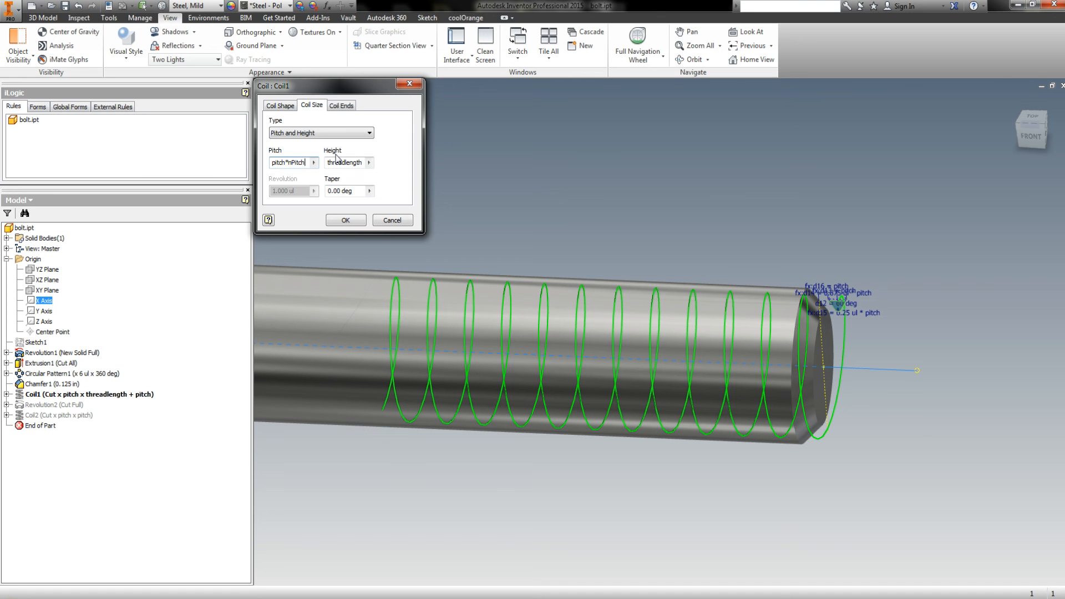
{"action": "left_click", "coordinate": [345, 220]}
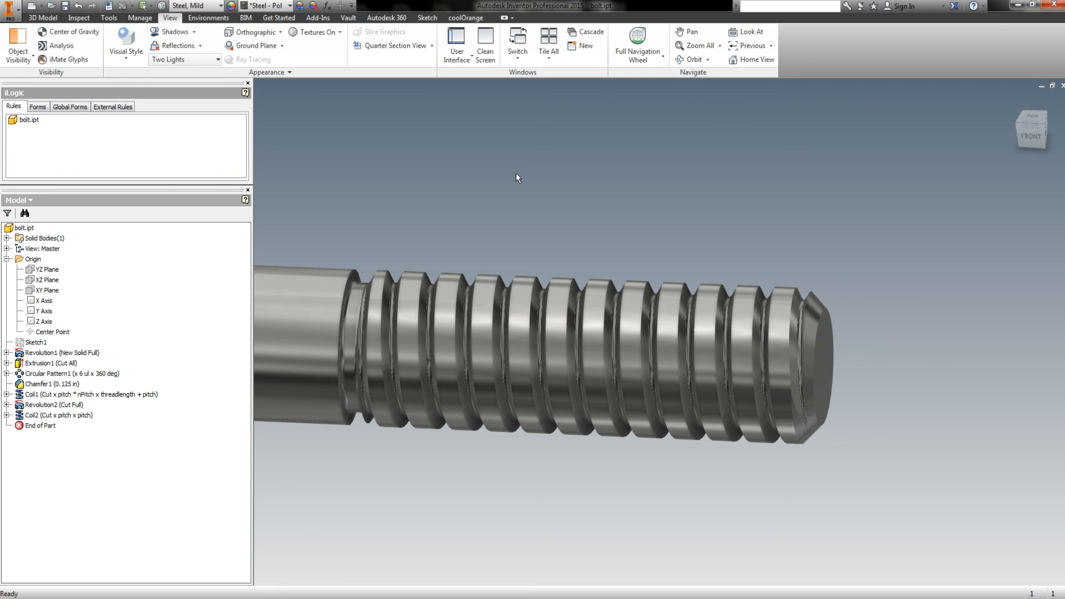
Change the pitch of the second coil, the thread run-out, to pitch*nPitch
{"action": "double_click", "coordinate": [47, 420]}
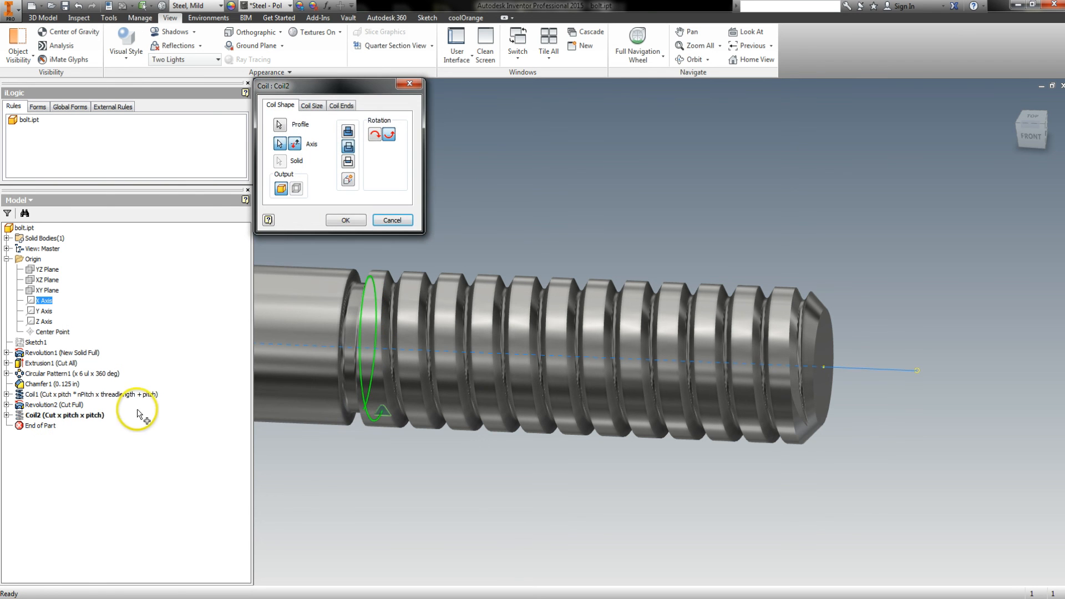
{"action": "left_click", "coordinate": [311, 106]}
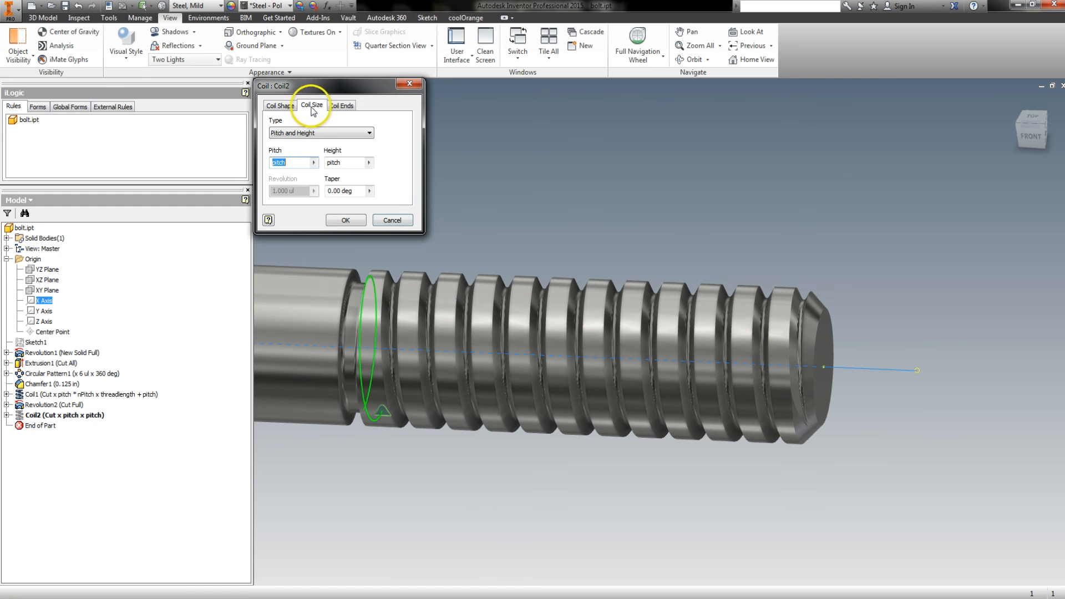
{"action": "left_click", "coordinate": [305, 162]}
{"action": "type", "text": "*"}
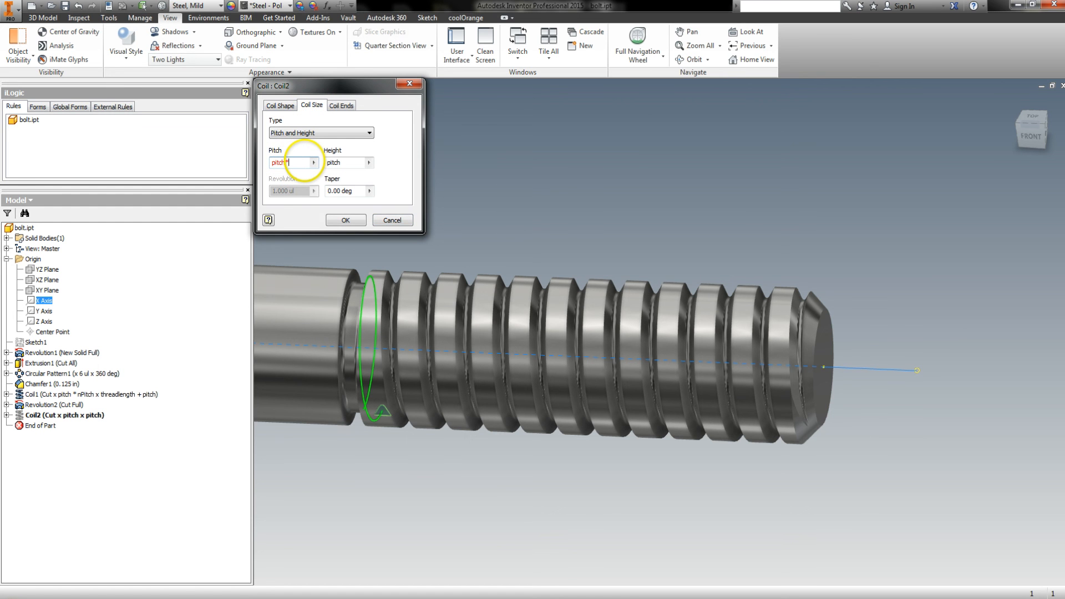
{"action": "type", "text": " nPitch"}
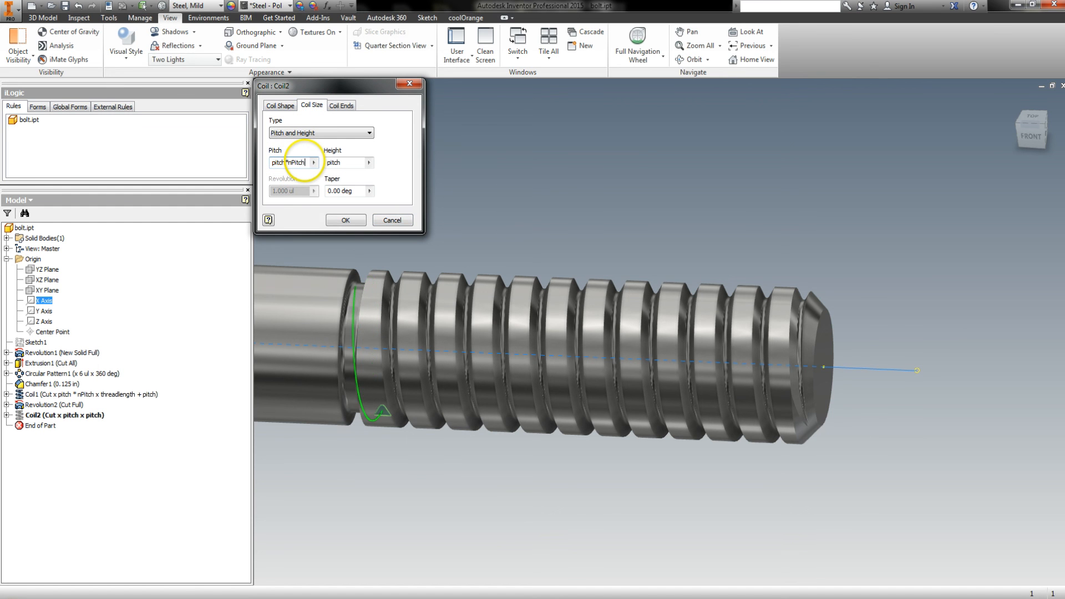
{"action": "key", "text": "Return"}
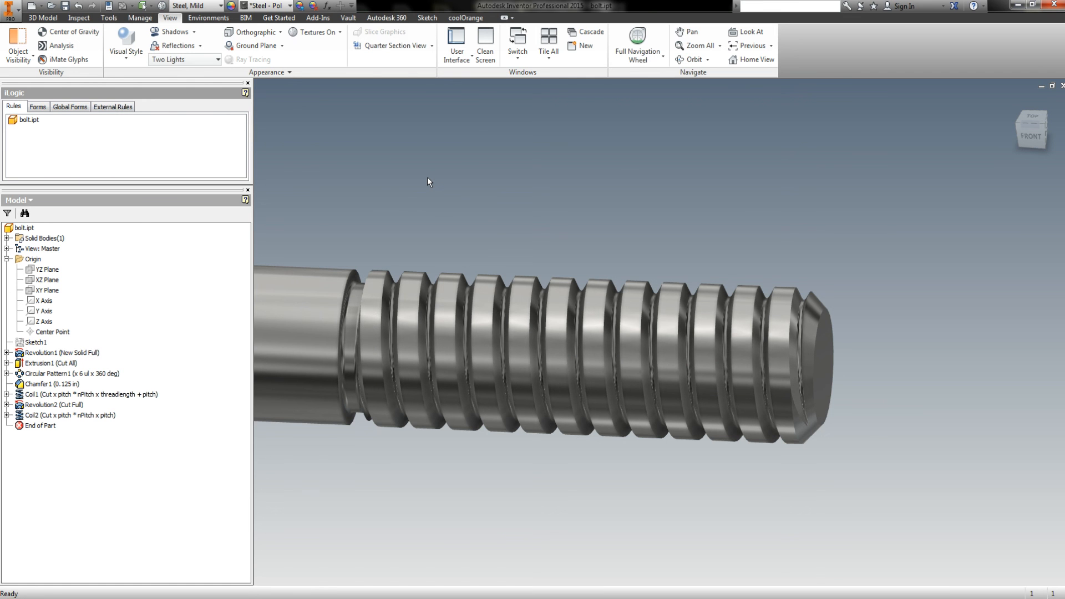
Create a circular pattern of Coil1 and Coil2 about the X Axis with nPitch occurrences over 360 deg
{"action": "key", "text": "ctrl+shift+o"}
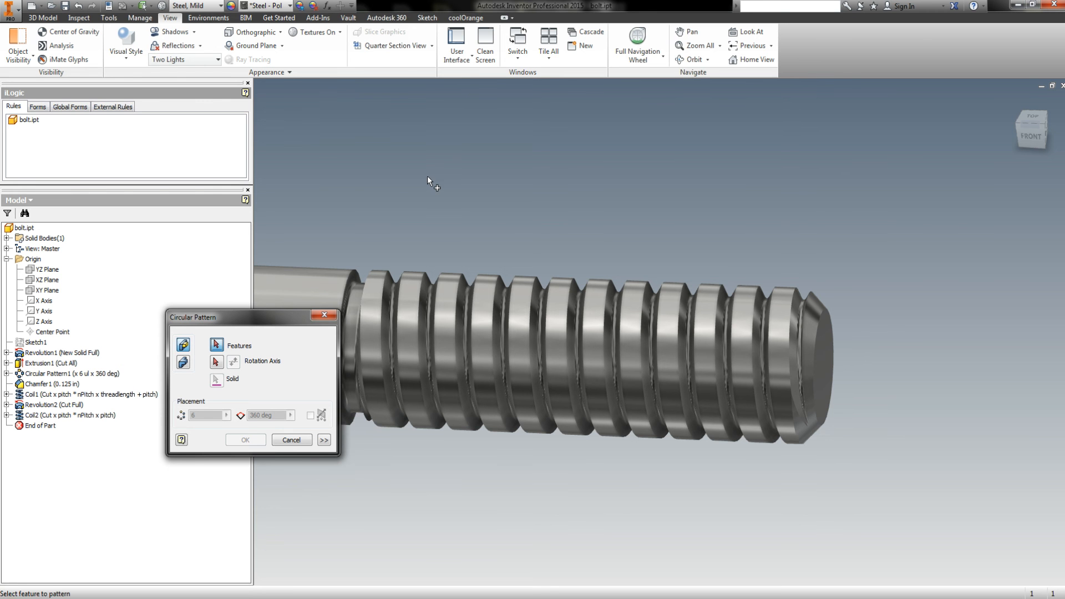
{"action": "left_click", "coordinate": [86, 395]}
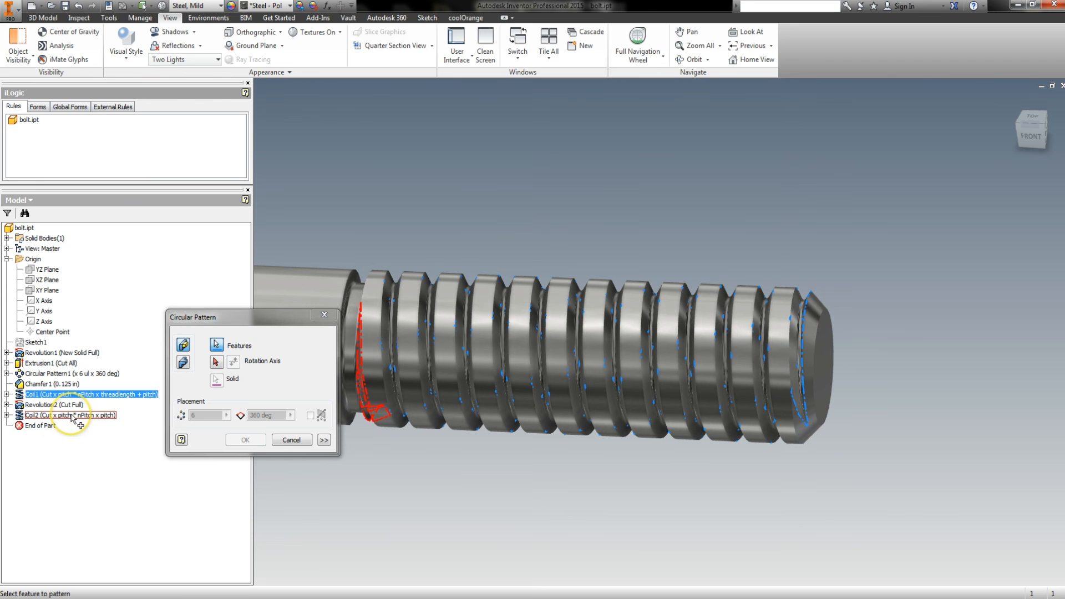
{"action": "left_click", "coordinate": [113, 415]}
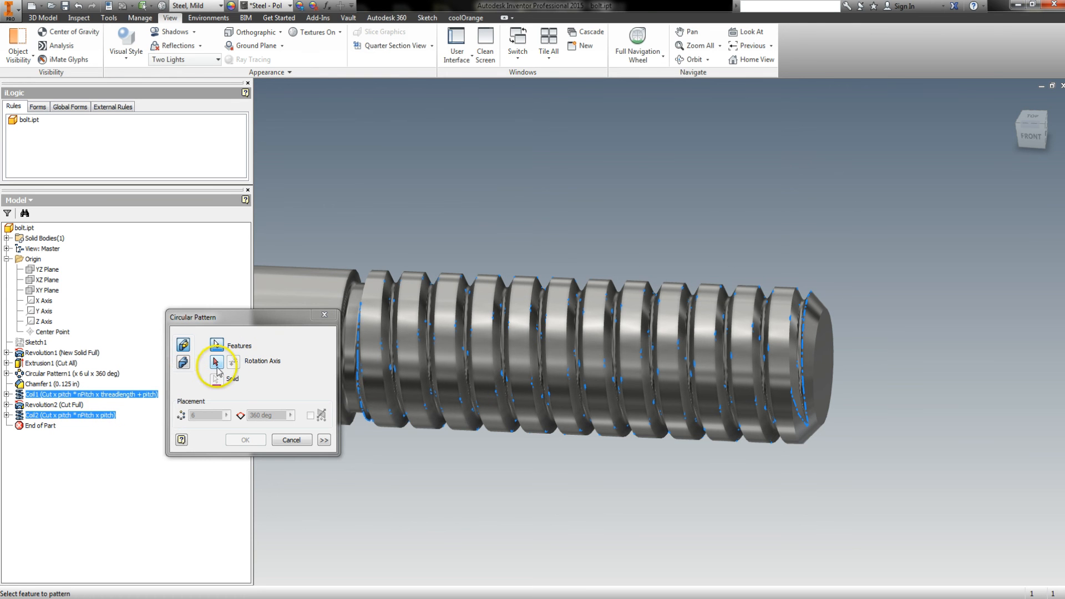
{"action": "left_click", "coordinate": [216, 362]}
{"action": "left_click", "coordinate": [42, 301]}
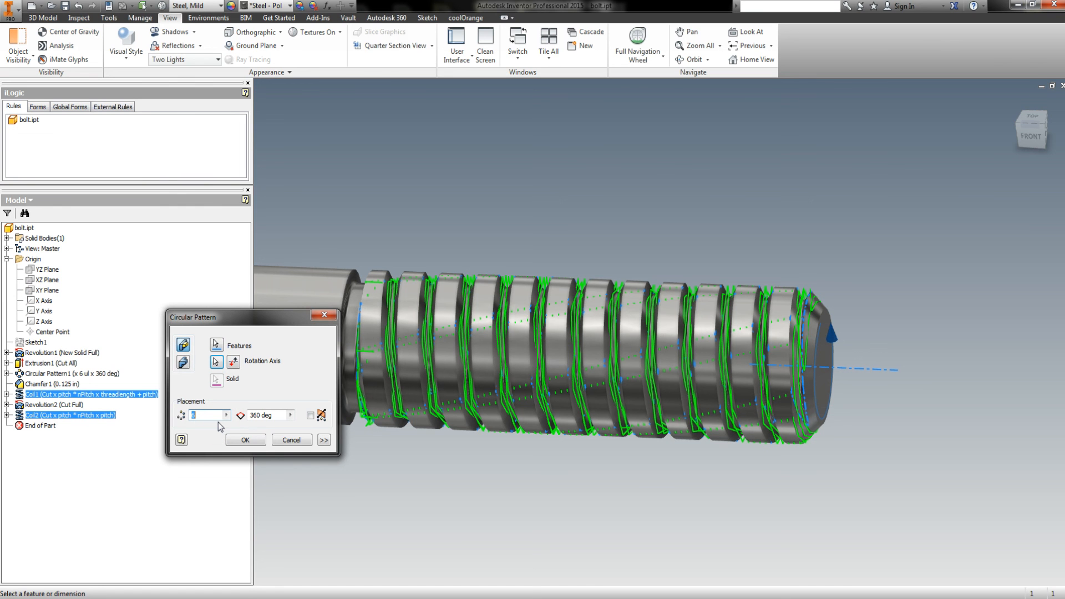
{"action": "type", "text": "nPi"}
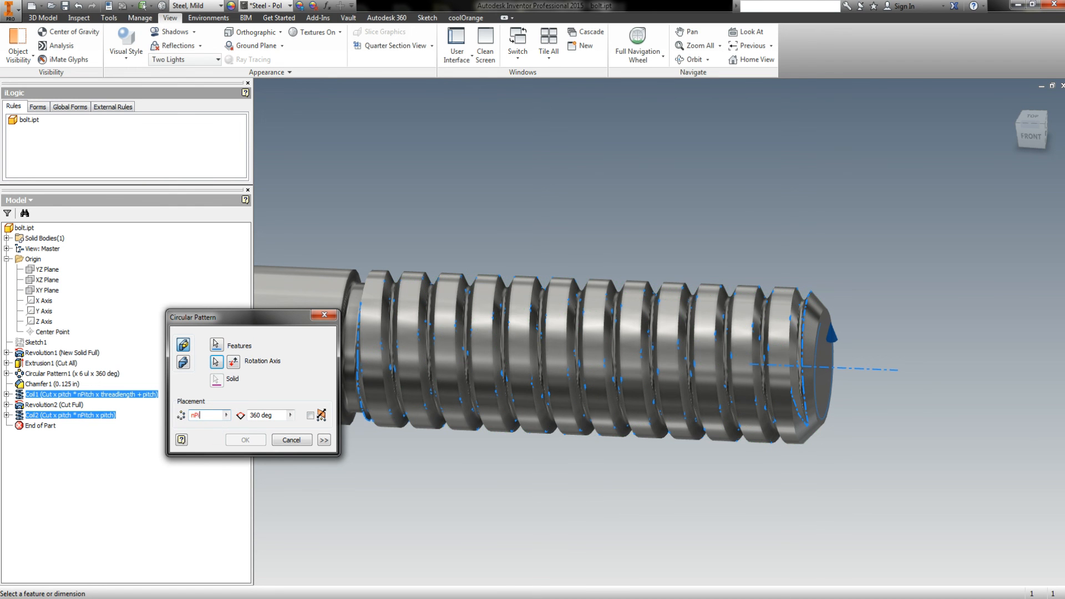
{"action": "type", "text": "tch"}
{"action": "left_click", "coordinate": [247, 441]}
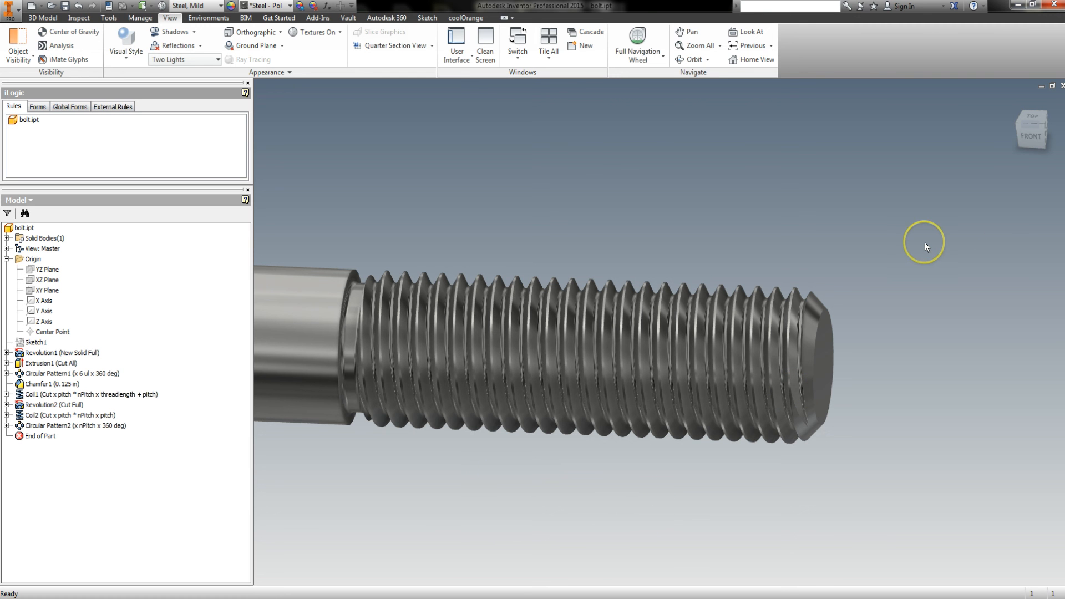
Open the parameter table, shrunk to keep the threads in view, and sort it by equation
{"action": "left_click", "coordinate": [326, 5]}
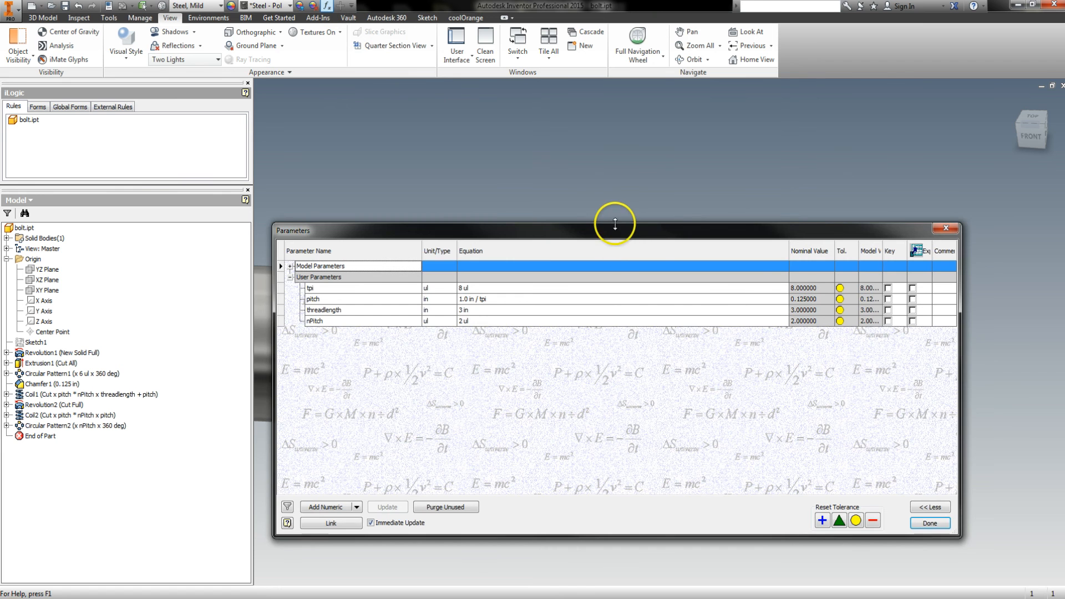
{"action": "left_click_drag", "start_coordinate": [614, 223], "coordinate": [617, 432]}
{"action": "left_click", "coordinate": [610, 403]}
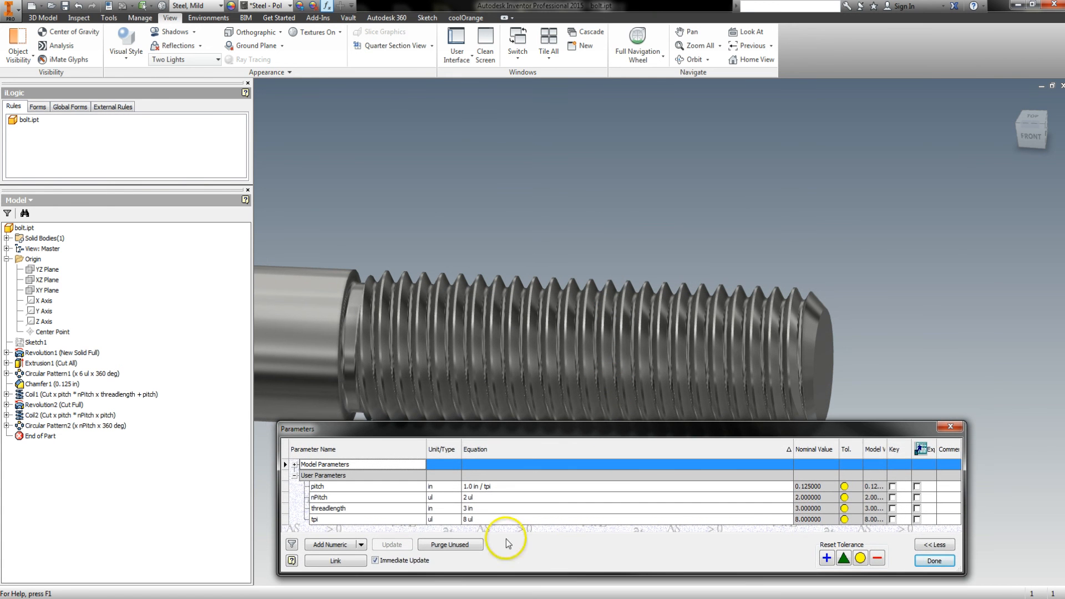
Set the tpi user parameter to 10 ul to test a finer thread
{"action": "left_click", "coordinate": [481, 520]}
{"action": "type", "text": "10"}
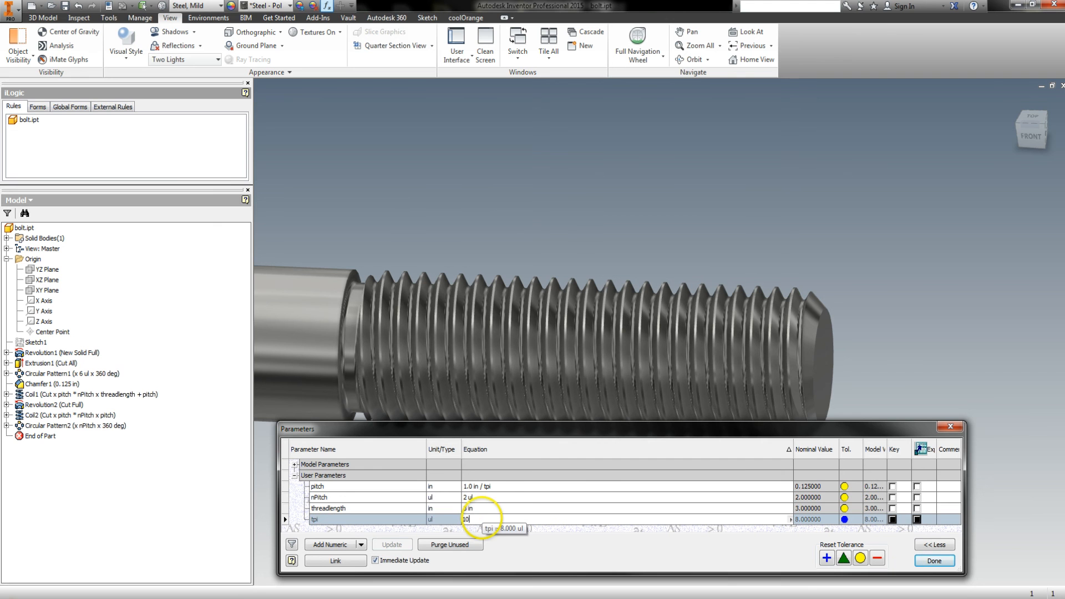
{"action": "key", "text": "Return"}
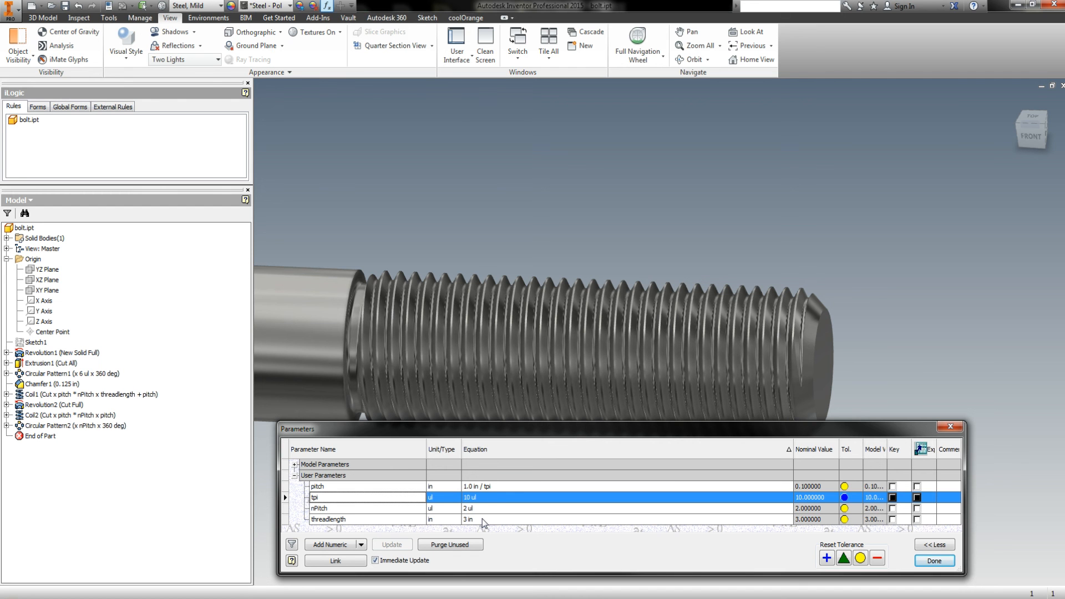
Try the tpi user parameter at 20 ul and return it to 10 ul
{"action": "left_click", "coordinate": [484, 497]}
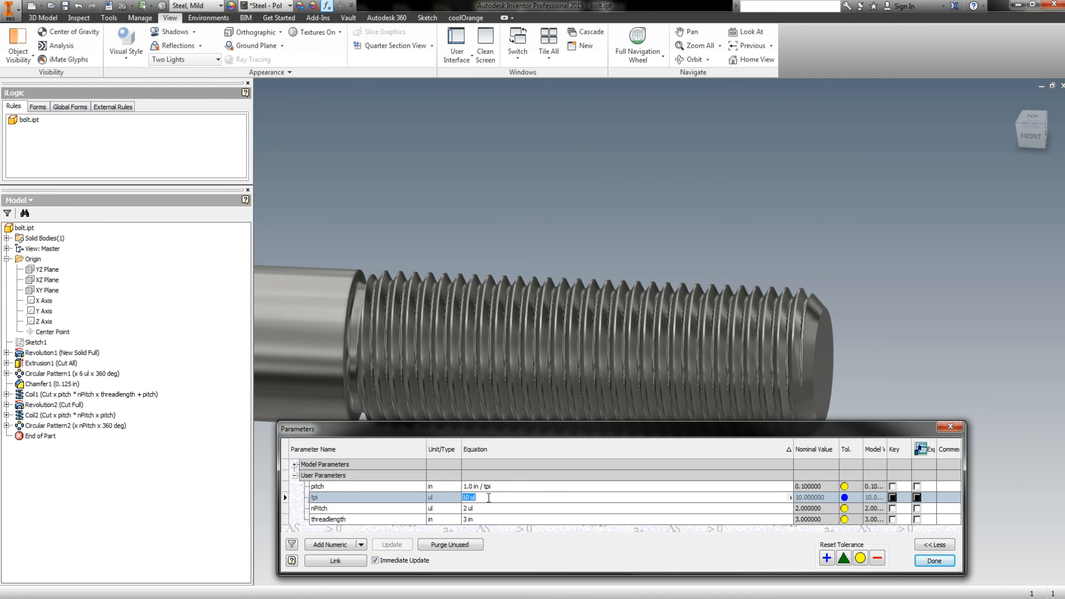
{"action": "type", "text": "20"}
{"action": "key", "text": "Return"}
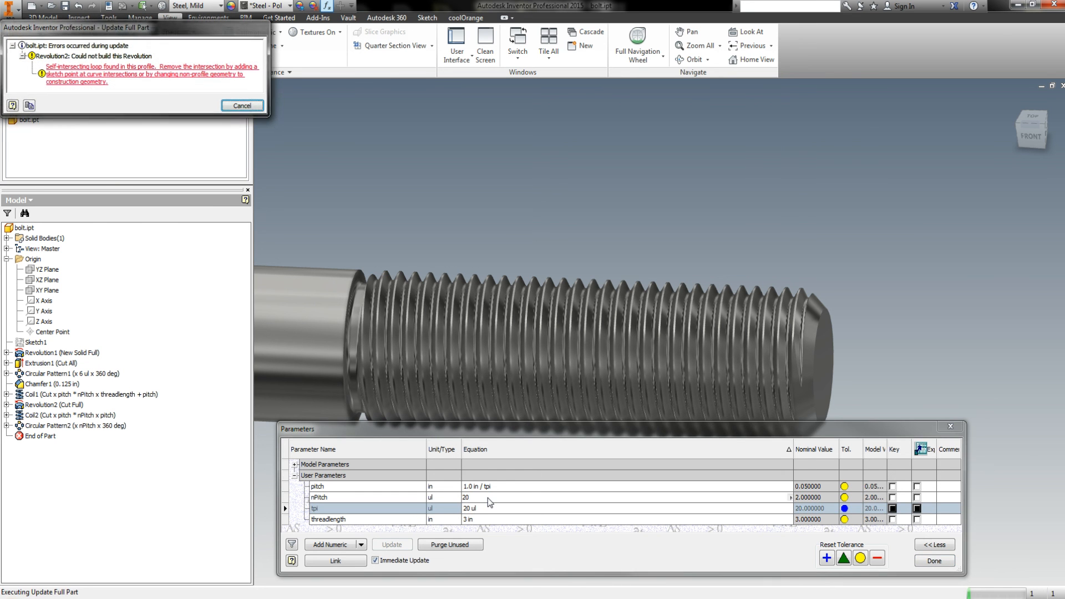
{"action": "key", "text": "Escape"}
{"action": "left_click", "coordinate": [487, 504]}
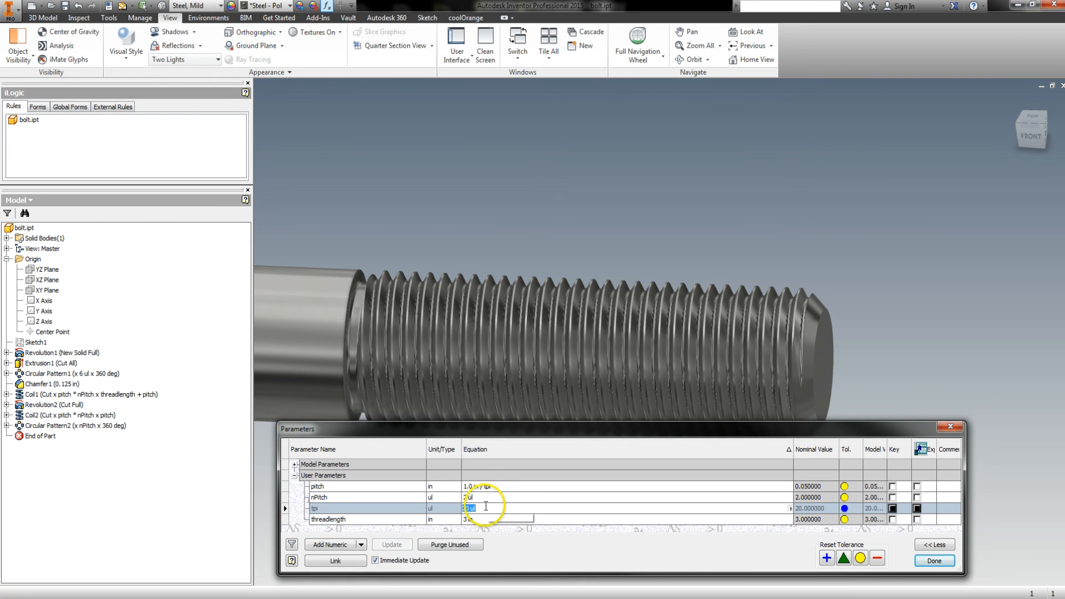
{"action": "type", "text": "10"}
{"action": "key", "text": "Return"}
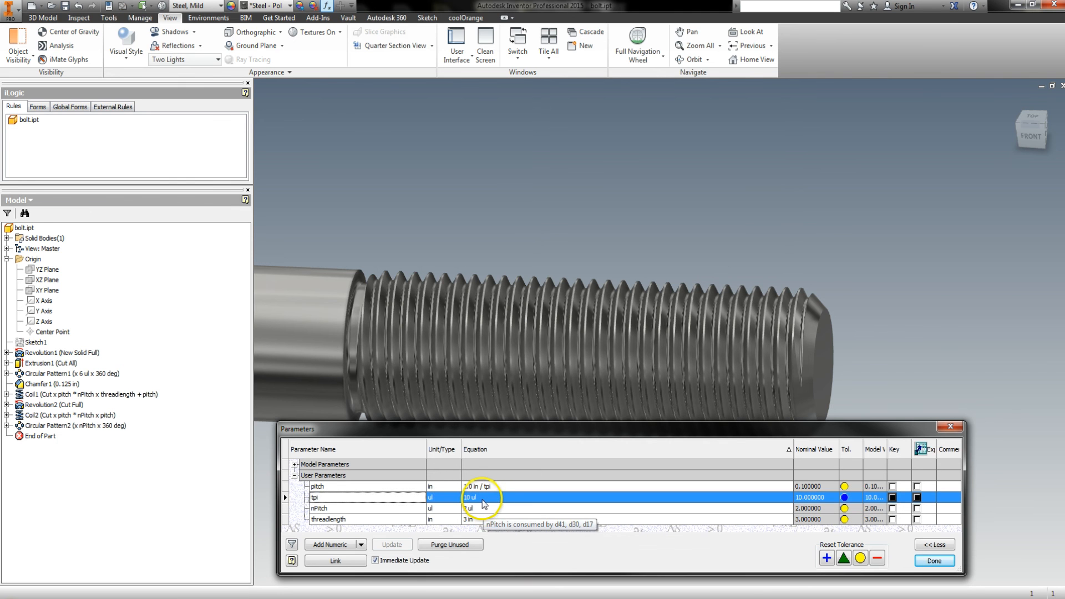
Try tpi at 20 ul two more times, cancelling each model update, and restore it to 10 ul
{"action": "left_click", "coordinate": [483, 498]}
{"action": "type", "text": "20"}
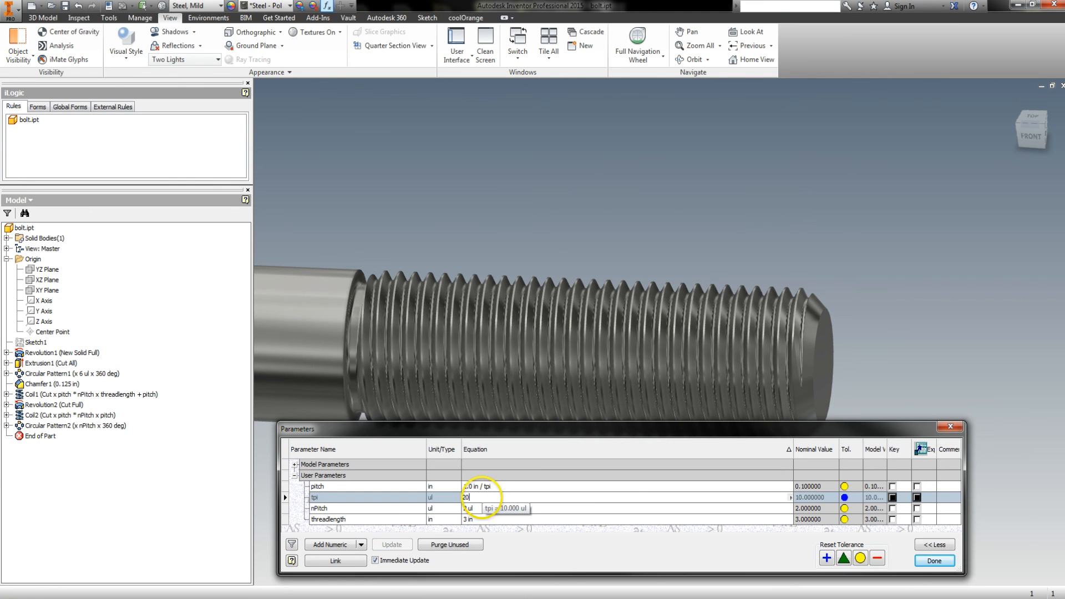
{"action": "key", "text": "Return"}
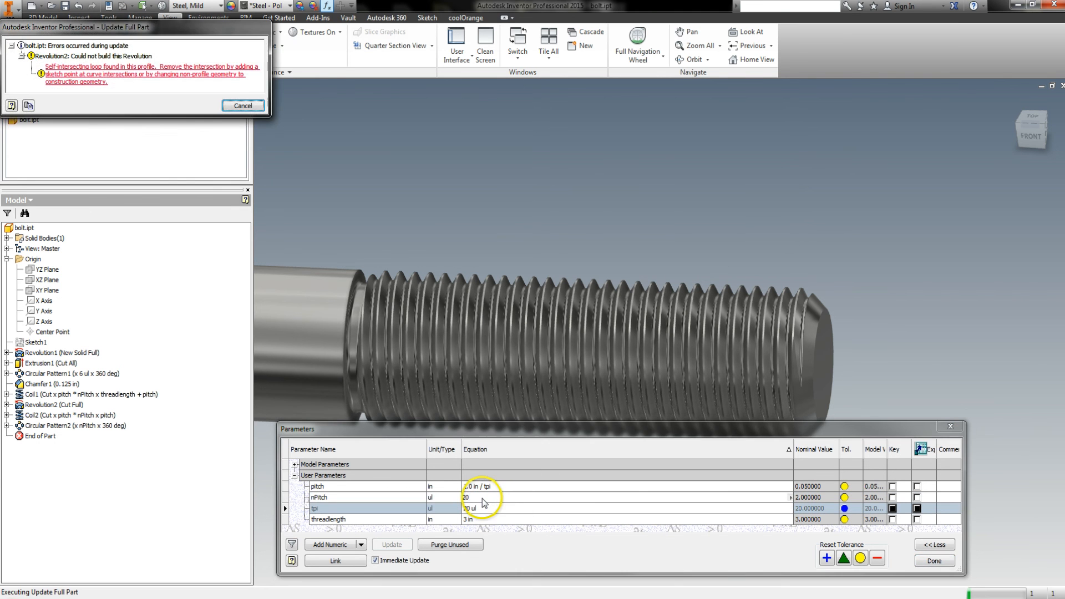
{"action": "left_click", "coordinate": [243, 105]}
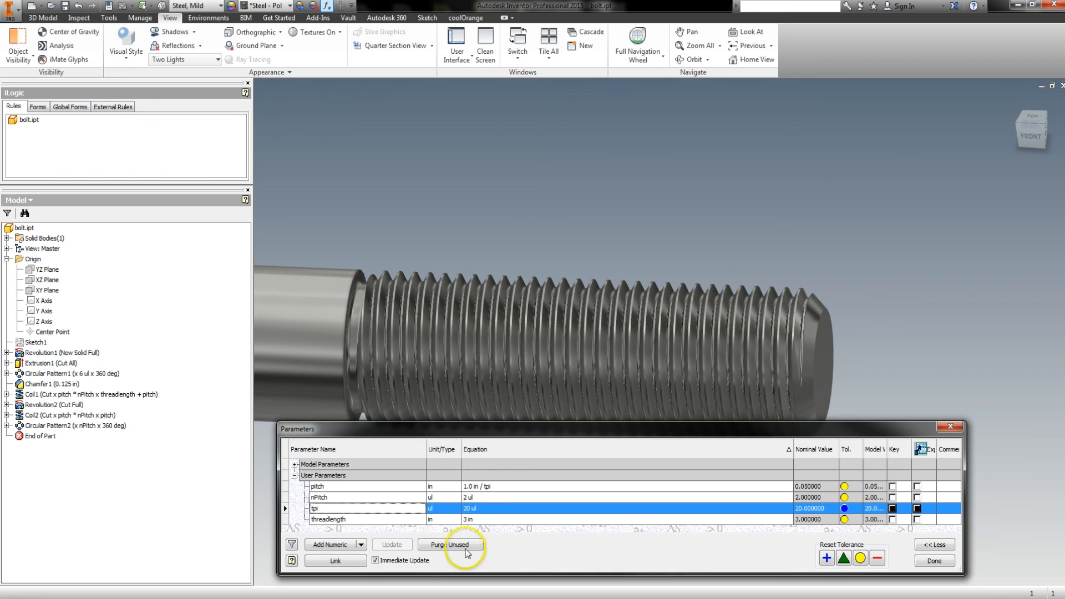
{"action": "left_click", "coordinate": [481, 509]}
{"action": "type", "text": "20"}
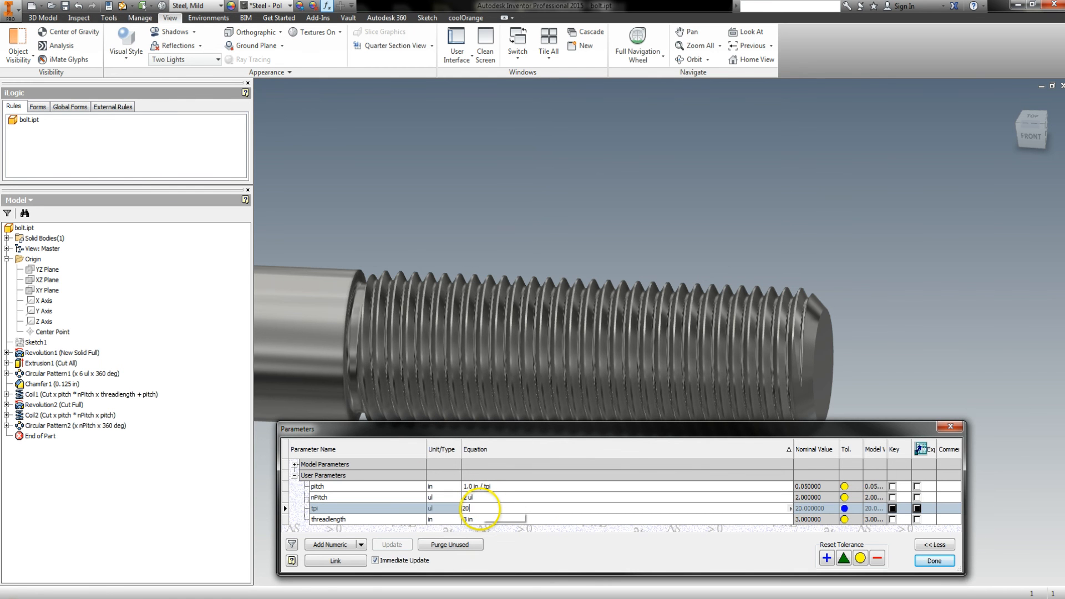
{"action": "key", "text": "Return"}
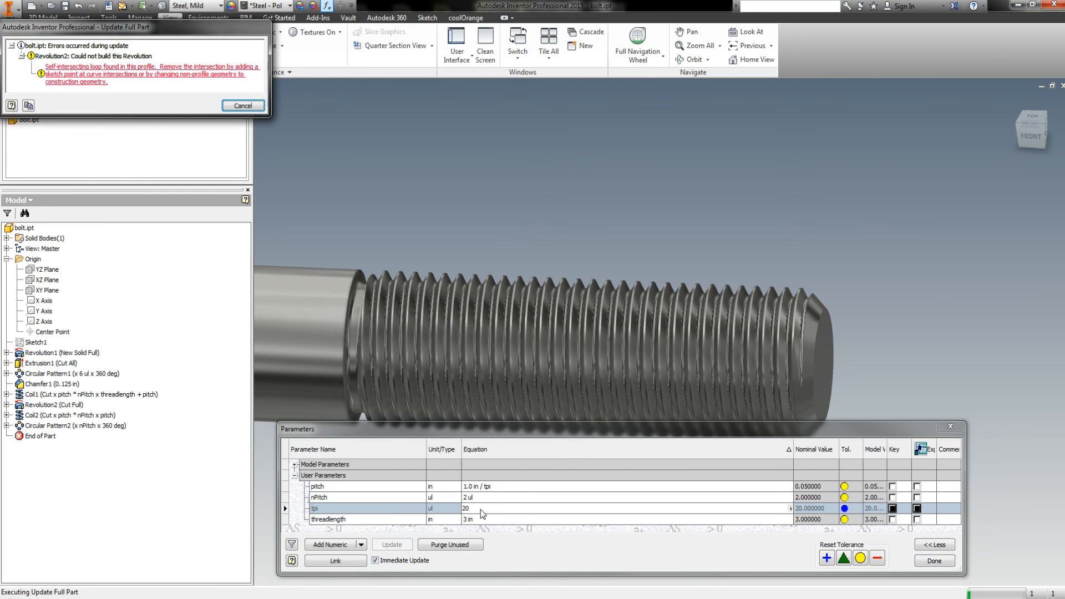
{"action": "left_click", "coordinate": [243, 104]}
{"action": "left_click", "coordinate": [472, 508]}
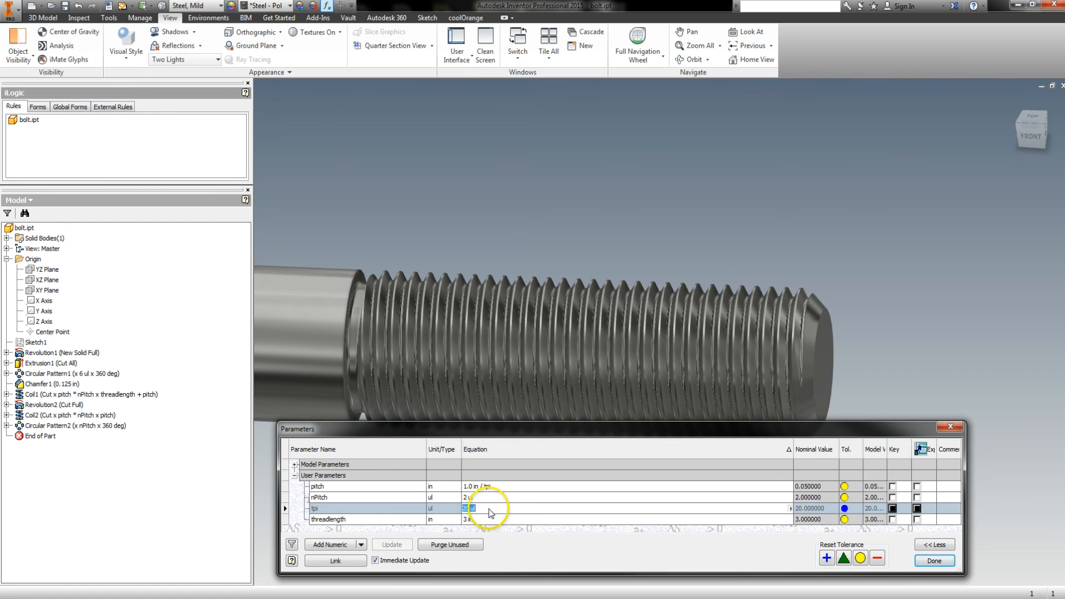
{"action": "type", "text": "10"}
{"action": "key", "text": "Return"}
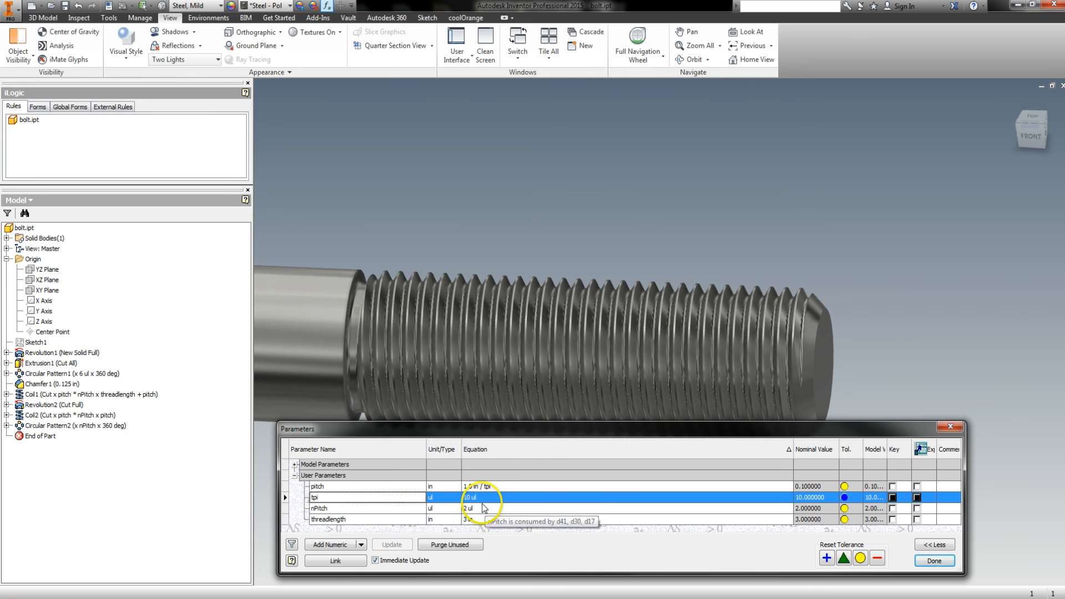
Set the tpi user parameter to 12 ul to test the thread at that density
{"action": "left_click", "coordinate": [483, 498]}
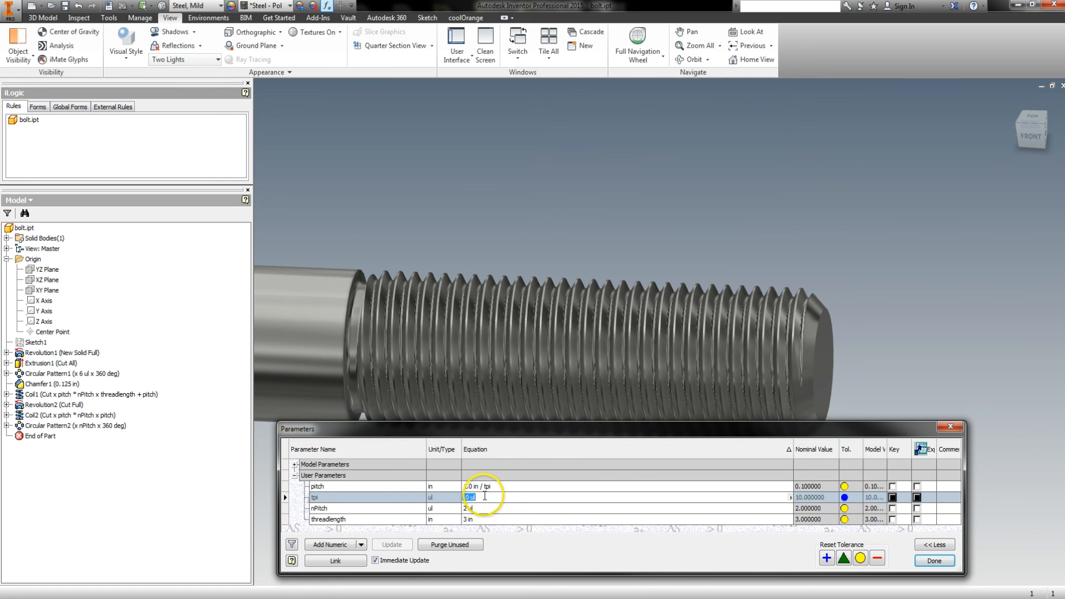
{"action": "type", "text": "12"}
{"action": "key", "text": "Return"}
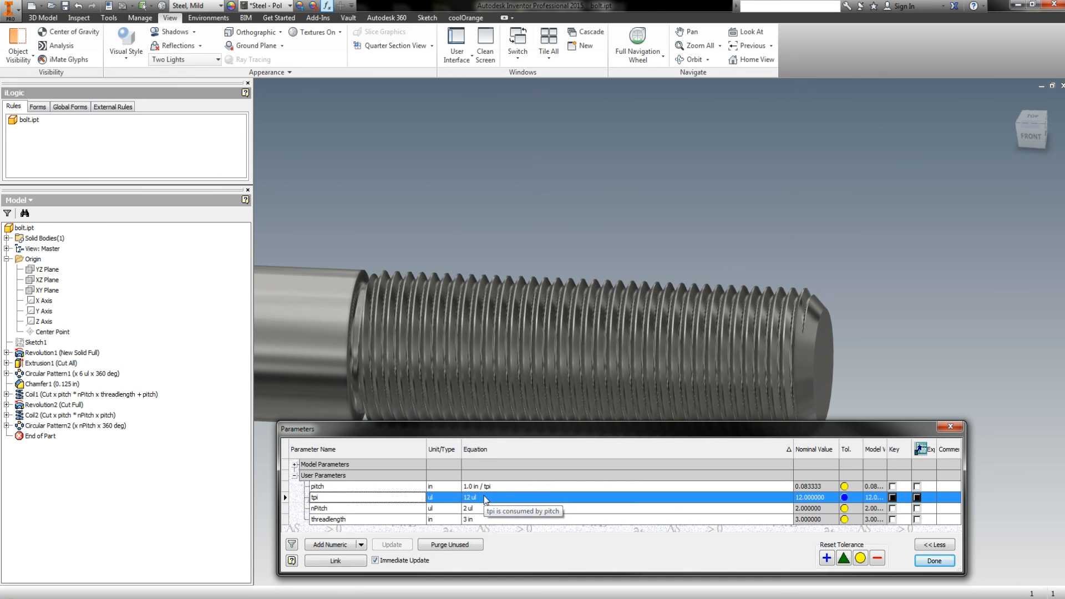
Set the tpi user parameter to 8 ul
{"action": "left_click", "coordinate": [484, 498]}
{"action": "type", "text": "8"}
{"action": "key", "text": "Return"}
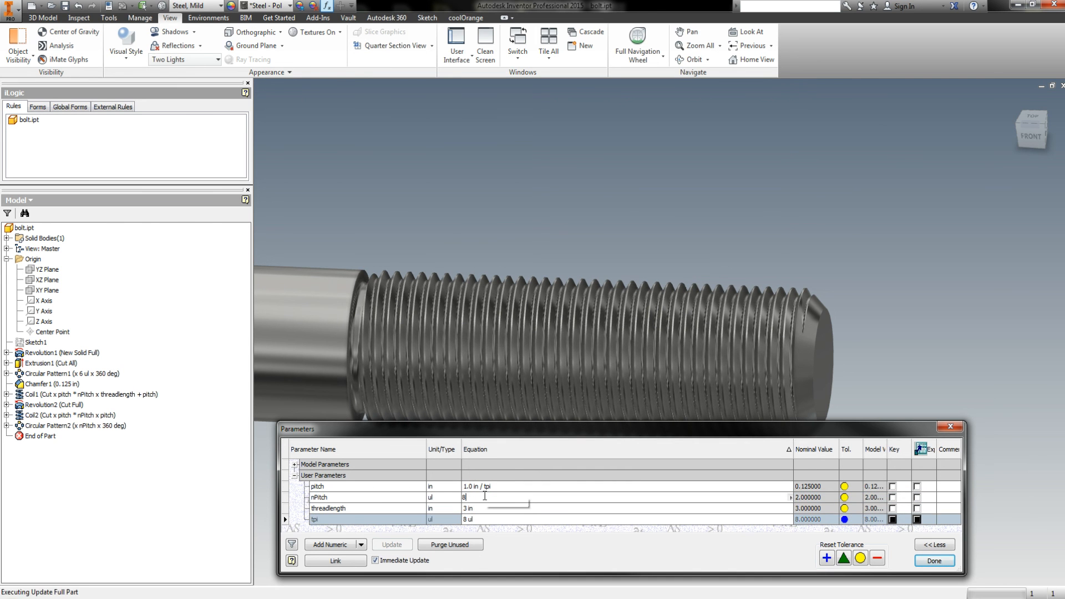
{"action": "left_click", "coordinate": [482, 509]}
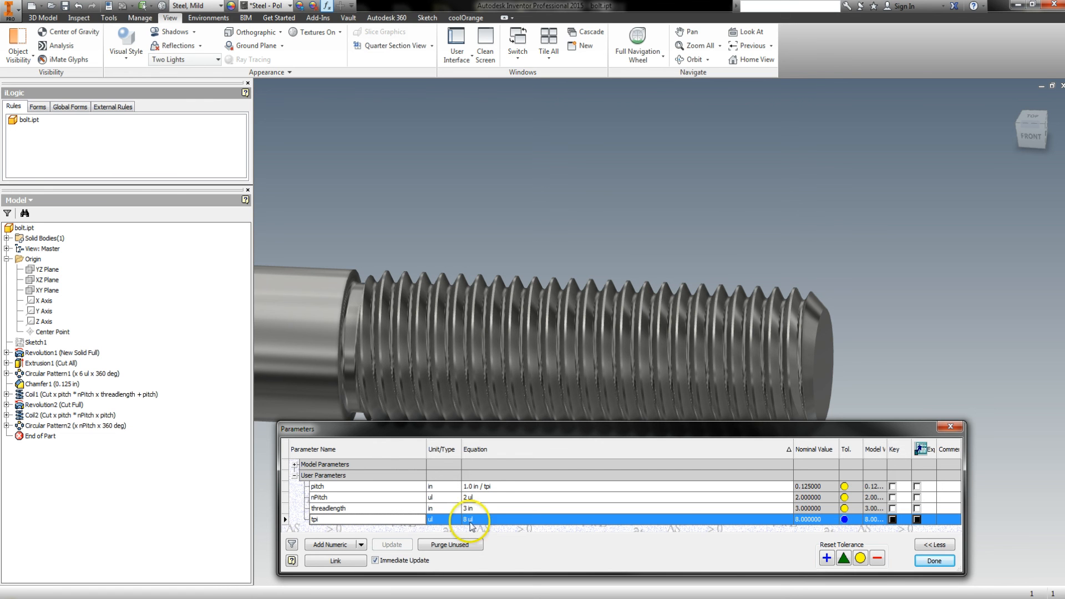
Set the nPitch user parameter to 1 ul and inspect the single-start thread from the front
{"action": "left_click", "coordinate": [482, 498]}
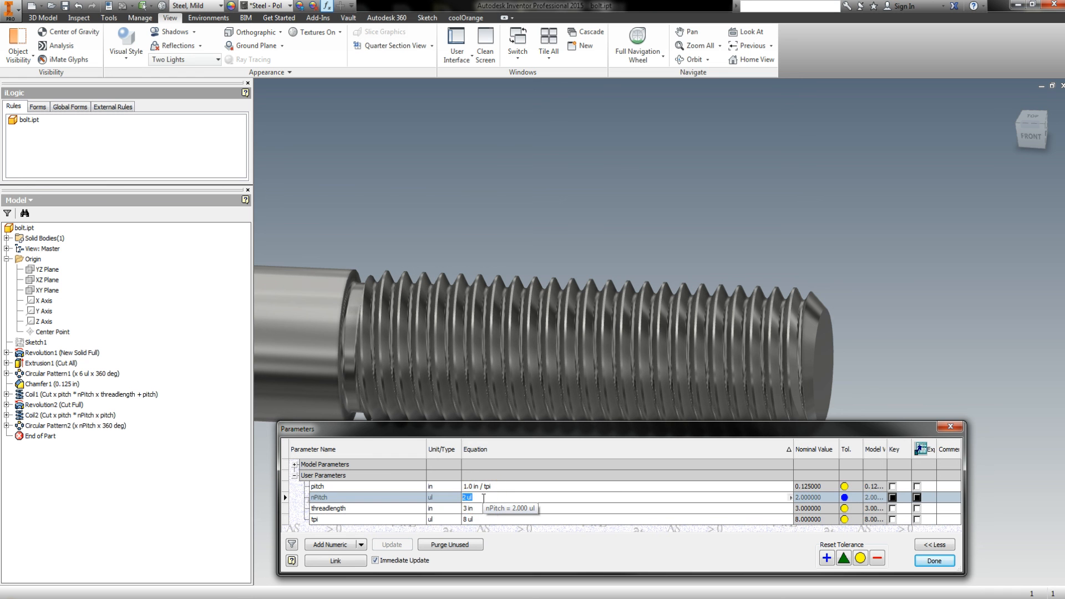
{"action": "type", "text": "1"}
{"action": "key", "text": "Return"}
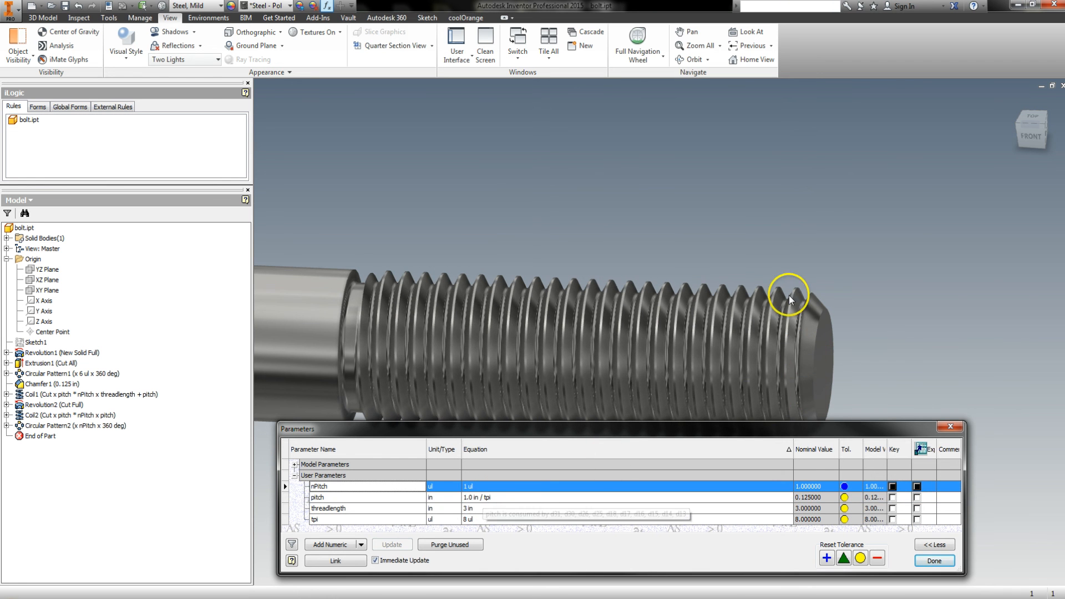
{"action": "left_click", "coordinate": [1032, 135]}
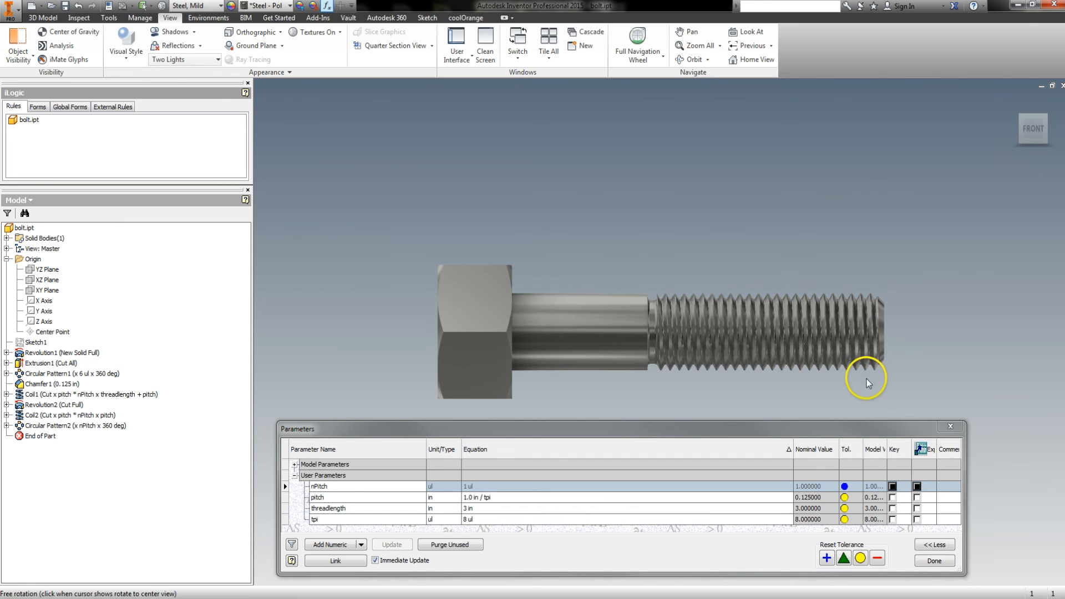
{"action": "scroll", "coordinate": [868, 348], "scroll_direction": "up", "scroll_amount": 3}
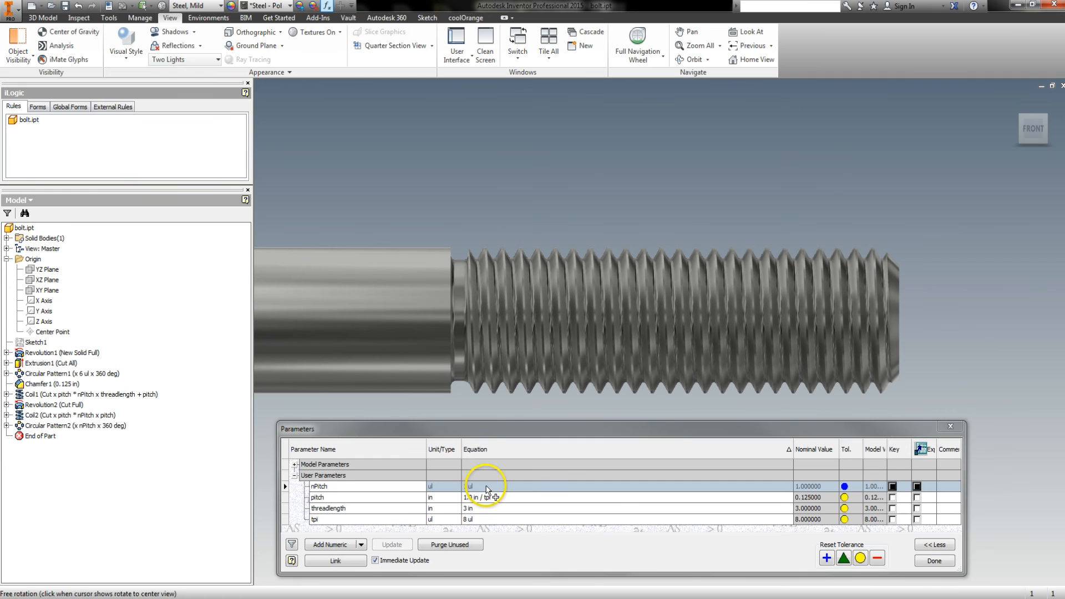
Test the multi-start thread with nPitch at 2 ul and at 3 ul
{"action": "left_click", "coordinate": [487, 486]}
{"action": "type", "text": "2"}
{"action": "key", "text": "Return"}
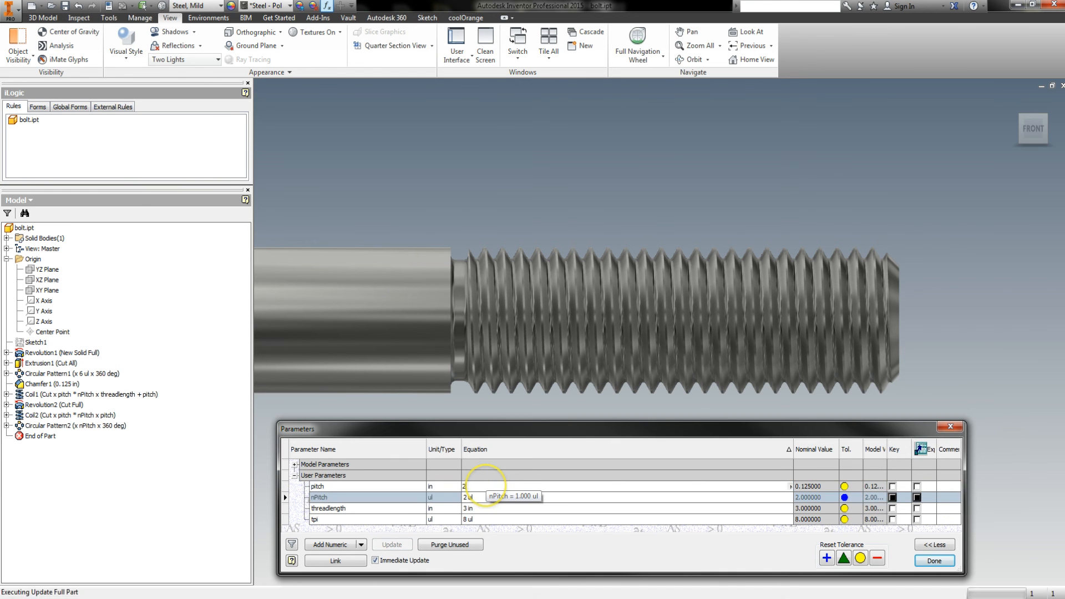
{"action": "left_click", "coordinate": [484, 497]}
{"action": "type", "text": "3"}
{"action": "key", "text": "Return"}
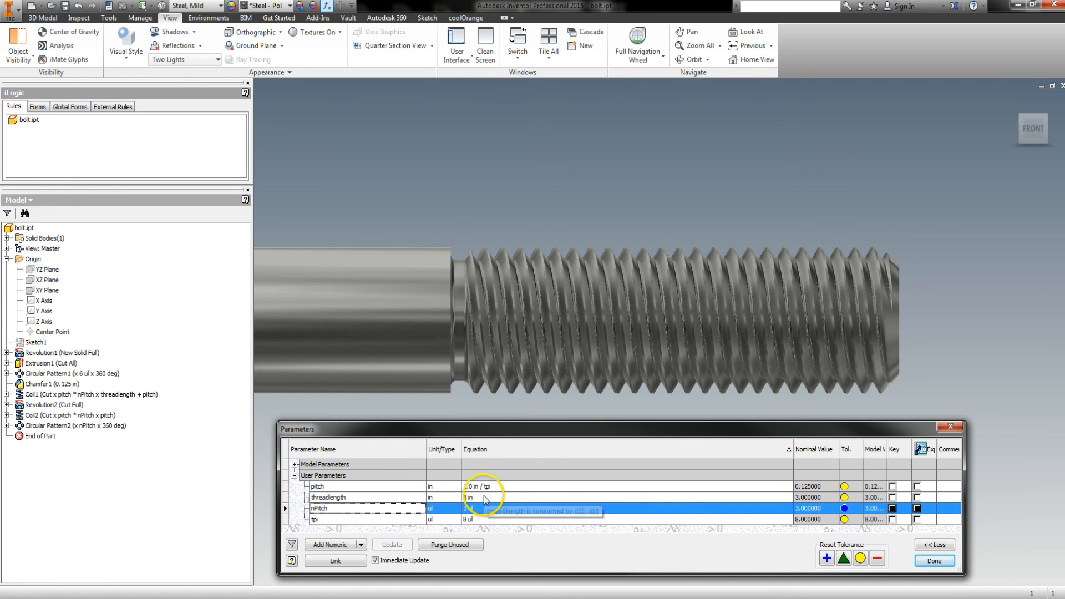
Set the nPitch user parameter to 4 ul for a four-start thread
{"action": "left_click", "coordinate": [484, 508]}
{"action": "type", "text": "4"}
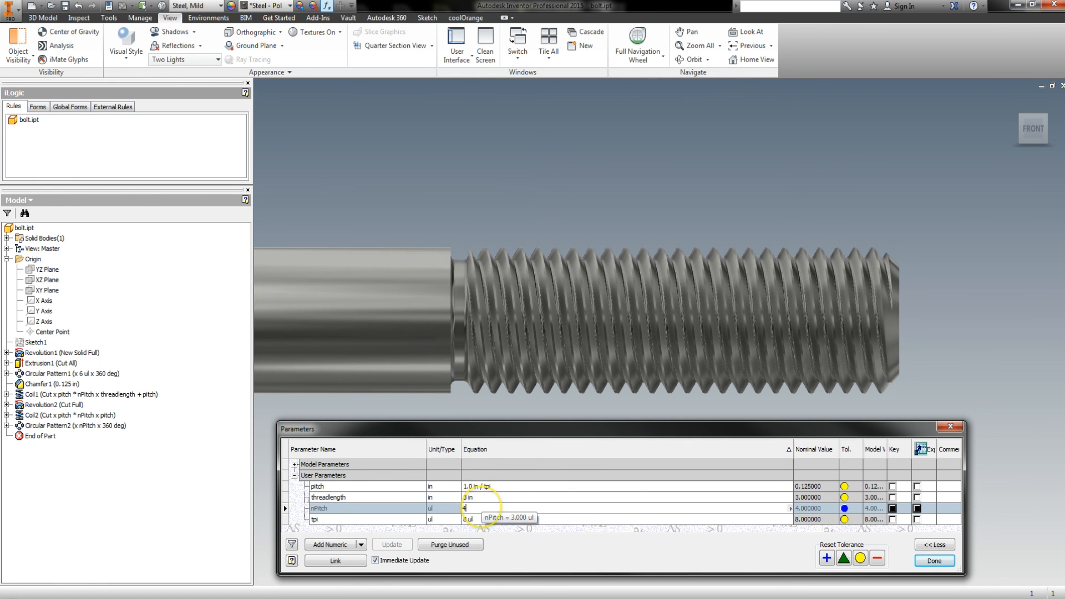
{"action": "key", "text": "Return"}
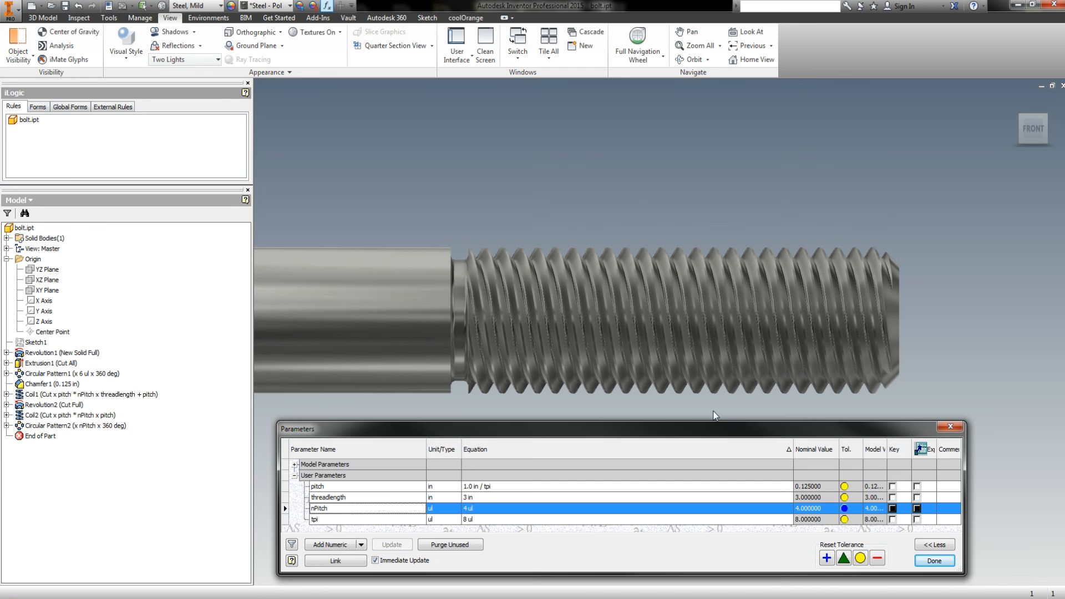
{"action": "left_click", "coordinate": [715, 416]}
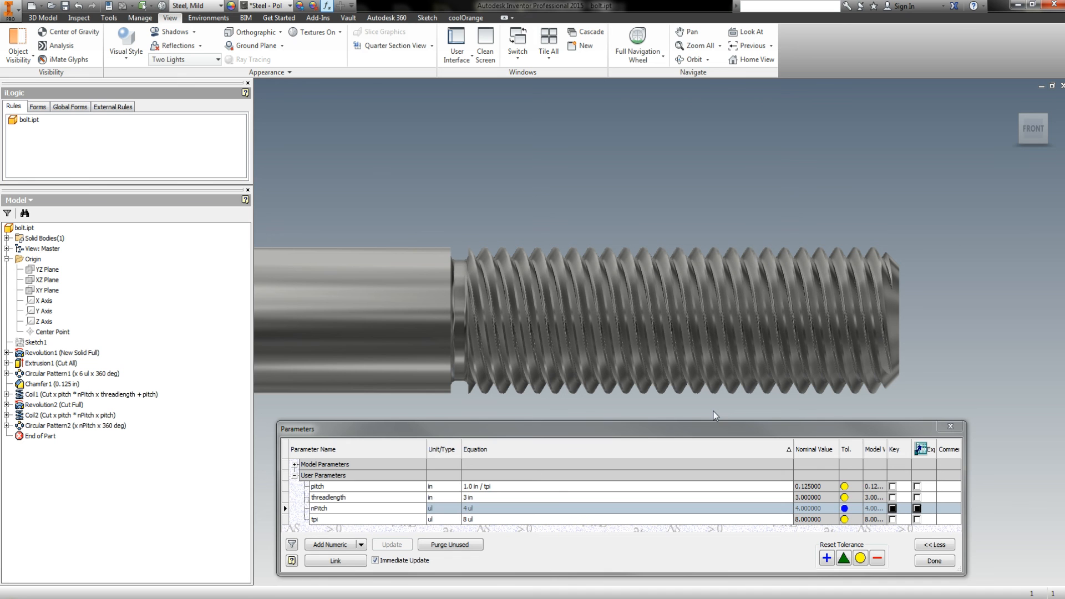
Try the threadlength user parameter at 2 in and return it to 3 in
{"action": "left_click", "coordinate": [492, 497]}
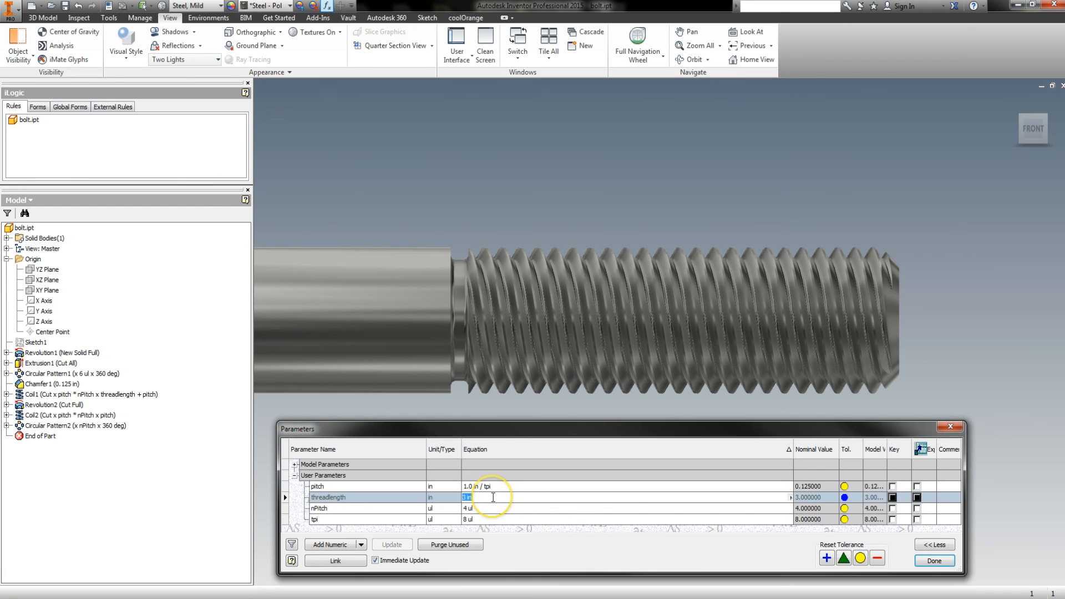
{"action": "type", "text": "2"}
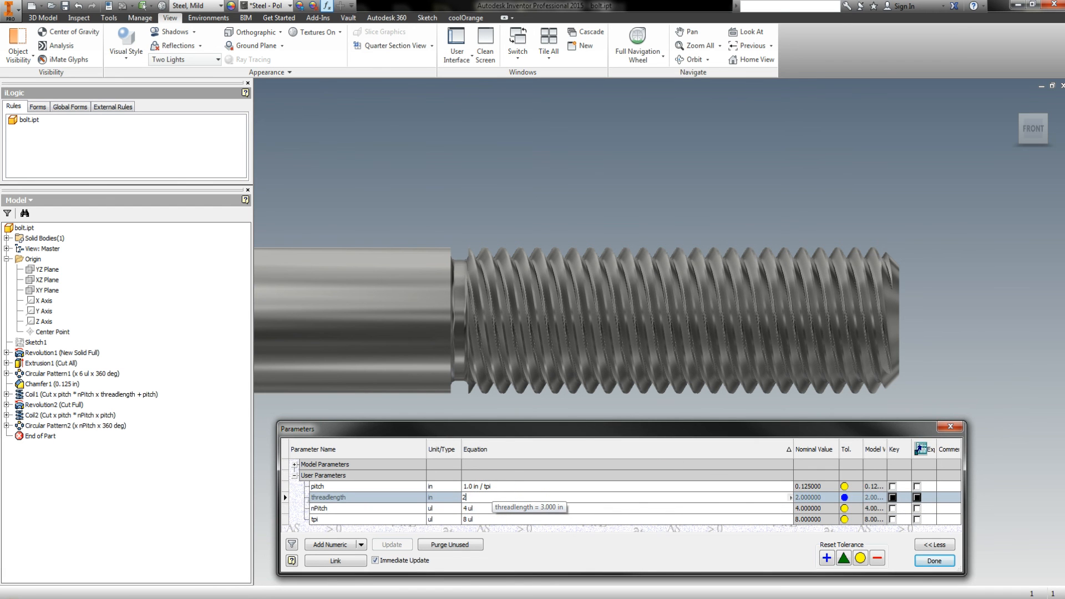
{"action": "key", "text": "Return"}
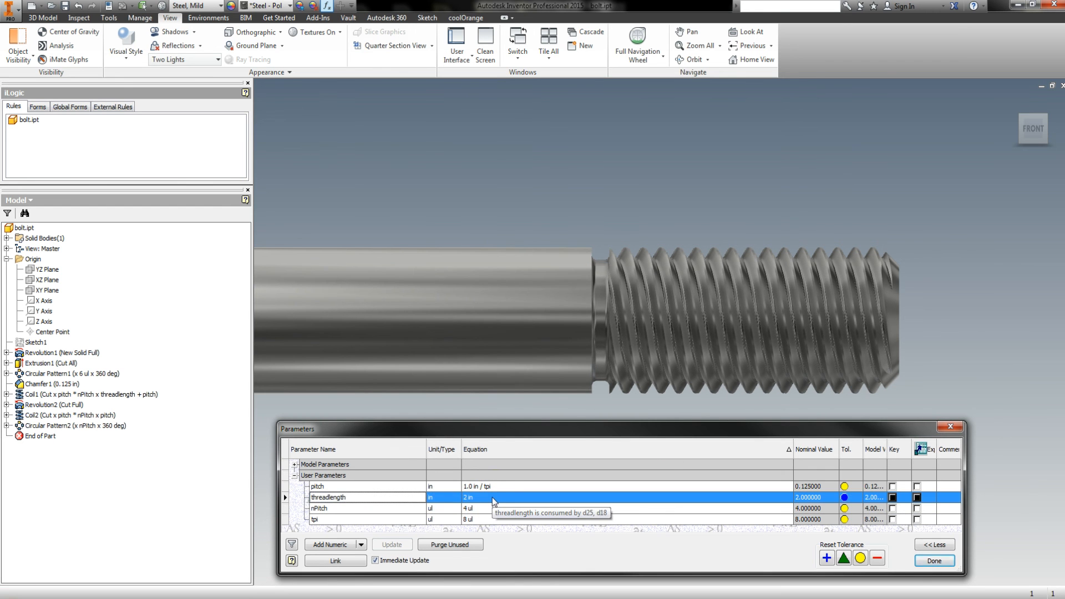
{"action": "left_click", "coordinate": [495, 497]}
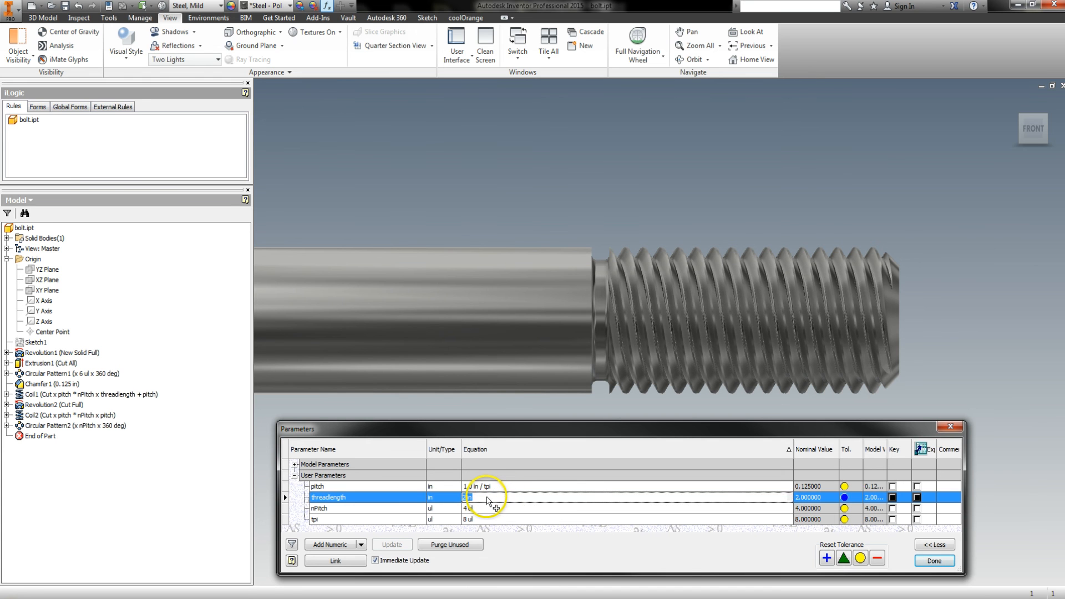
{"action": "type", "text": "3"}
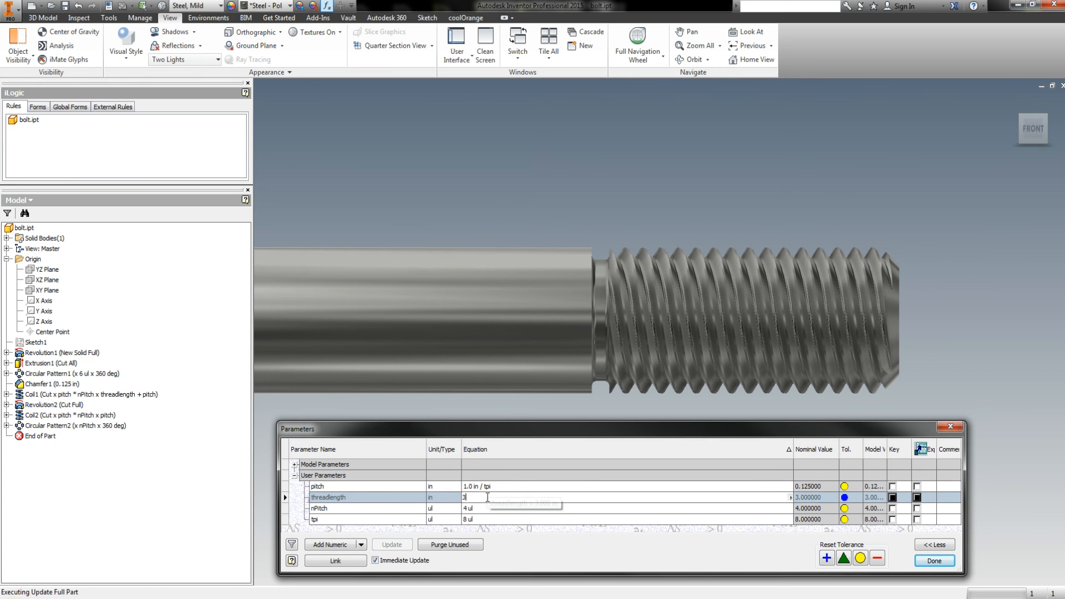
{"action": "left_click", "coordinate": [486, 500]}
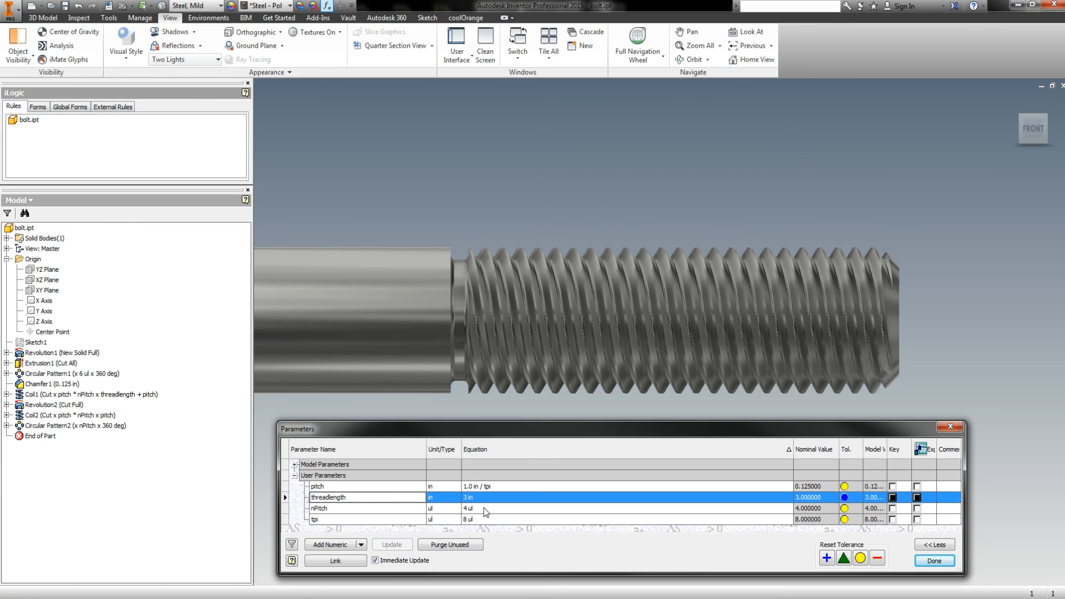
Close the parameters dialog and suppress the Revolution2 relief groove cut
{"action": "left_click", "coordinate": [484, 507]}
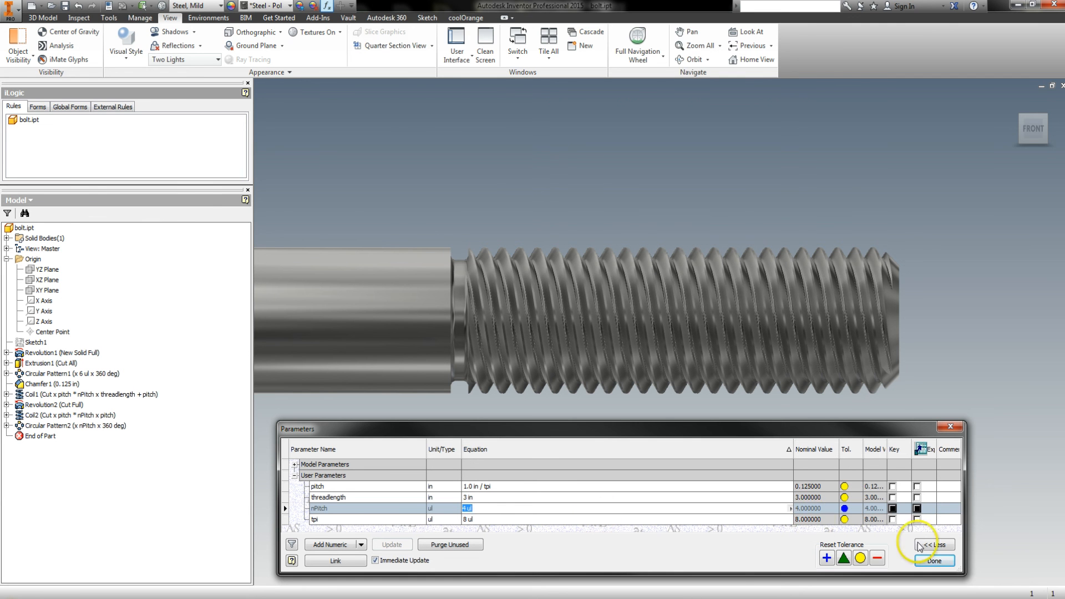
{"action": "left_click", "coordinate": [935, 561]}
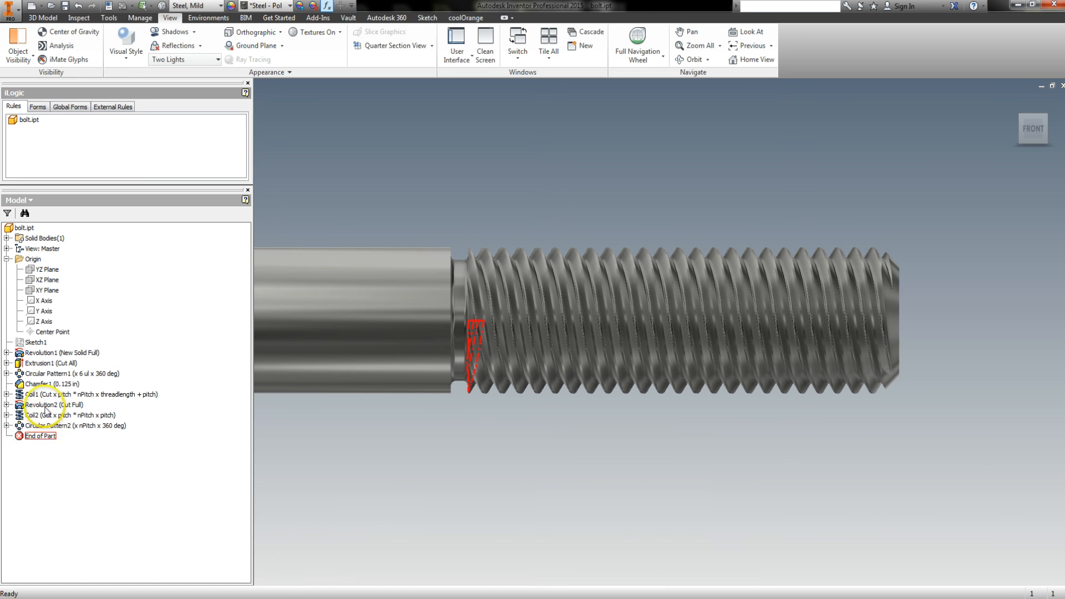
{"action": "left_click_drag", "start_coordinate": [45, 405], "coordinate": [42, 444]}
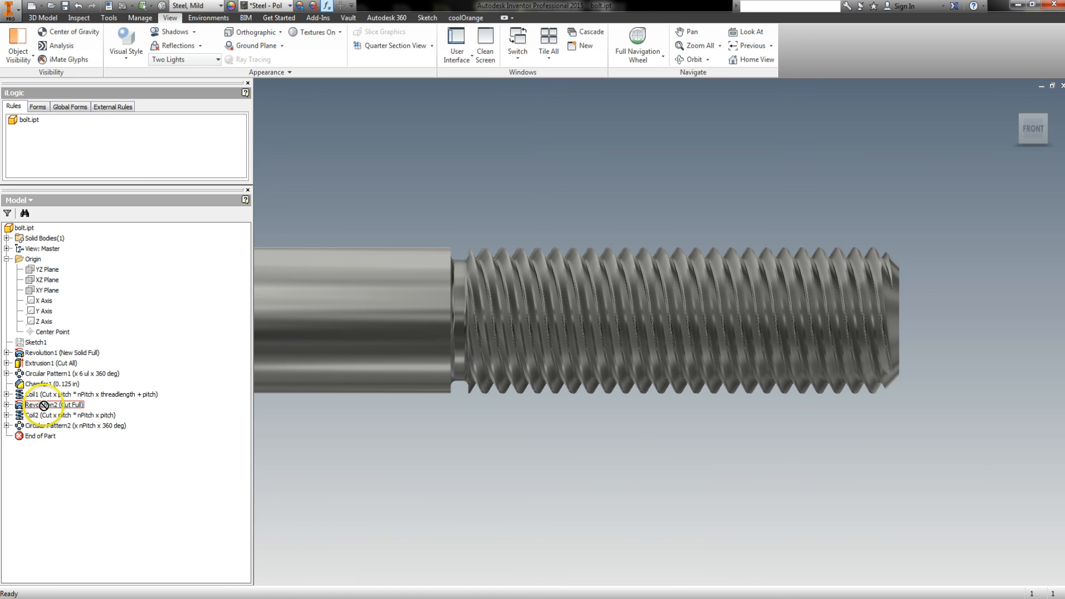
{"action": "left_click", "coordinate": [48, 415]}
{"action": "mouse_move", "coordinate": [50, 404]}
{"action": "left_mouse_down"}
{"action": "mouse_move", "coordinate": [52, 392]}
{"action": "mouse_move", "coordinate": [48, 402]}
{"action": "left_mouse_up"}
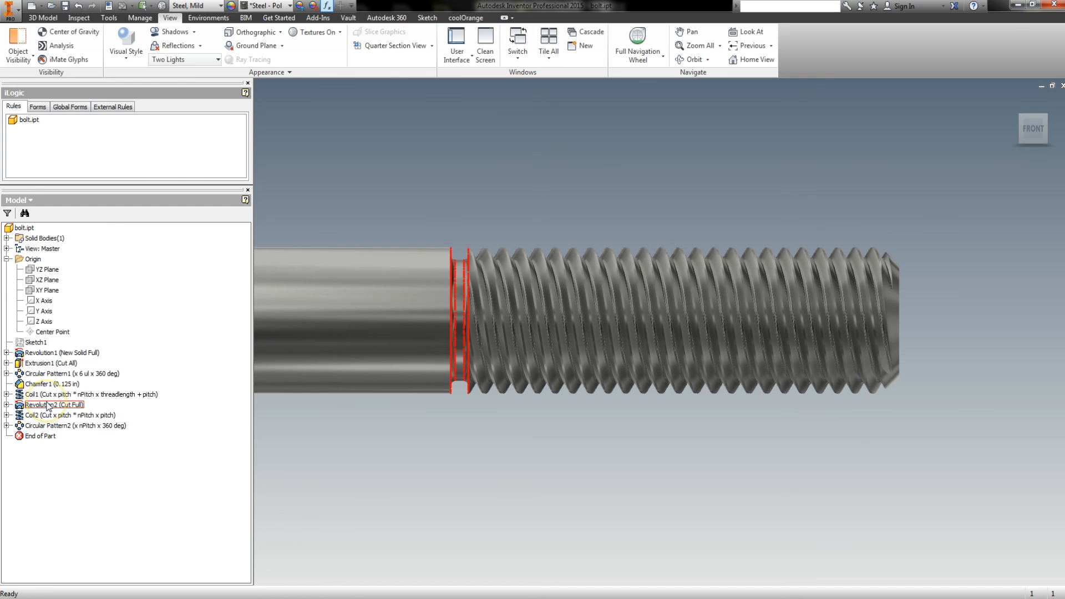
{"action": "left_click", "coordinate": [47, 404]}
{"action": "right_click", "coordinate": [47, 405]}
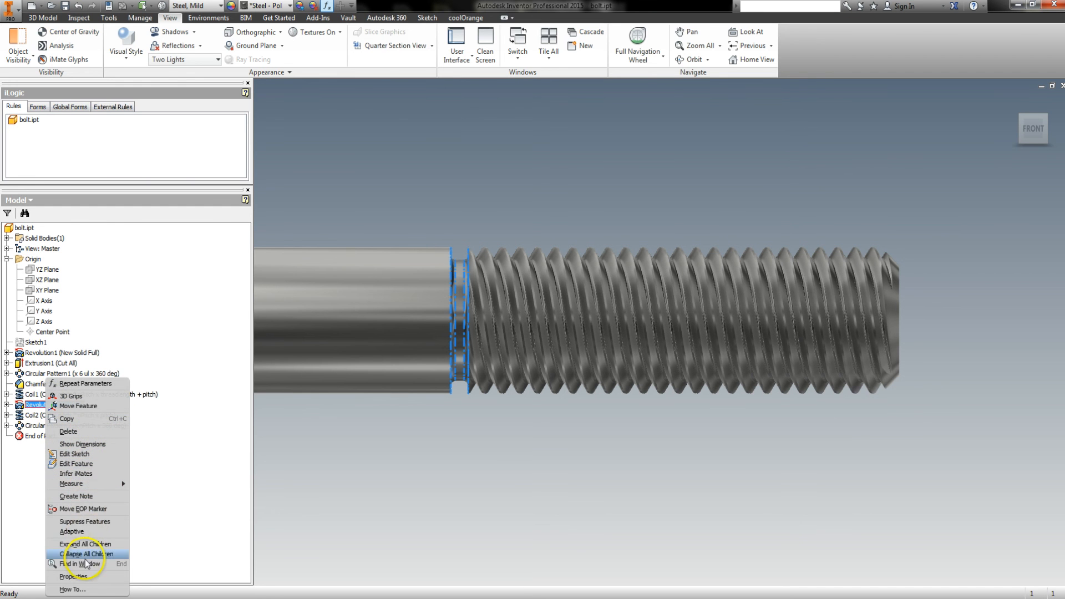
{"action": "left_click", "coordinate": [88, 520]}
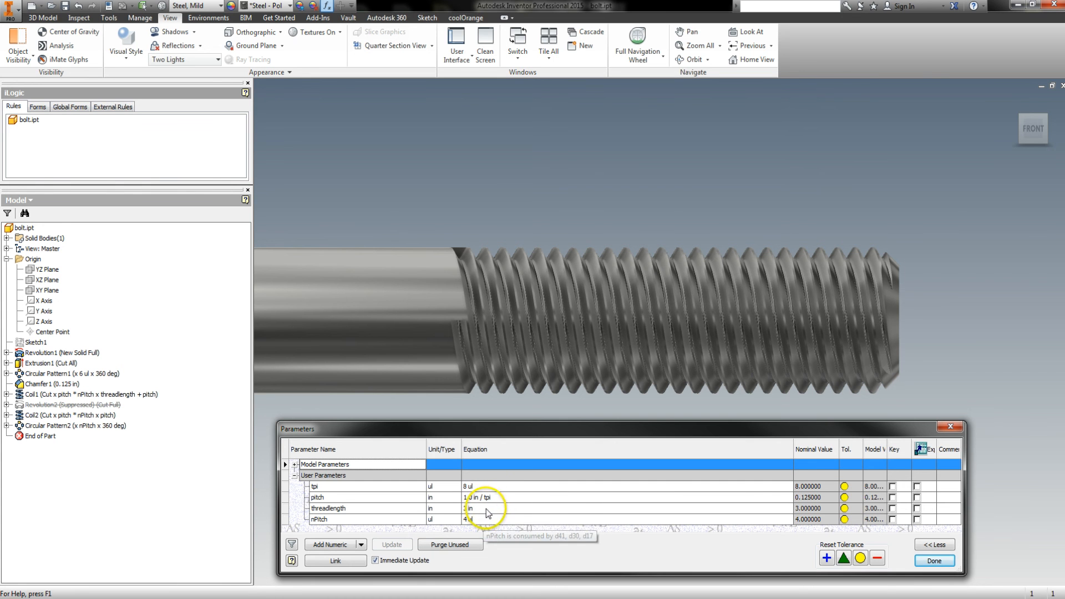
Test the thread without the relief groove with tpi at 10 ul and at 12 ul
{"action": "left_click", "coordinate": [491, 486]}
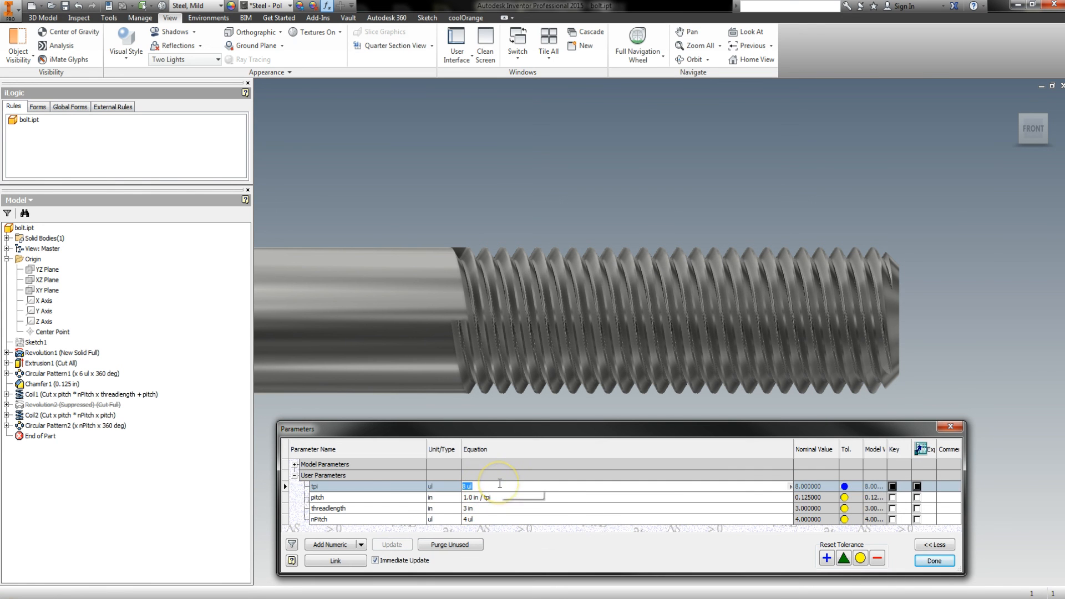
{"action": "type", "text": "10"}
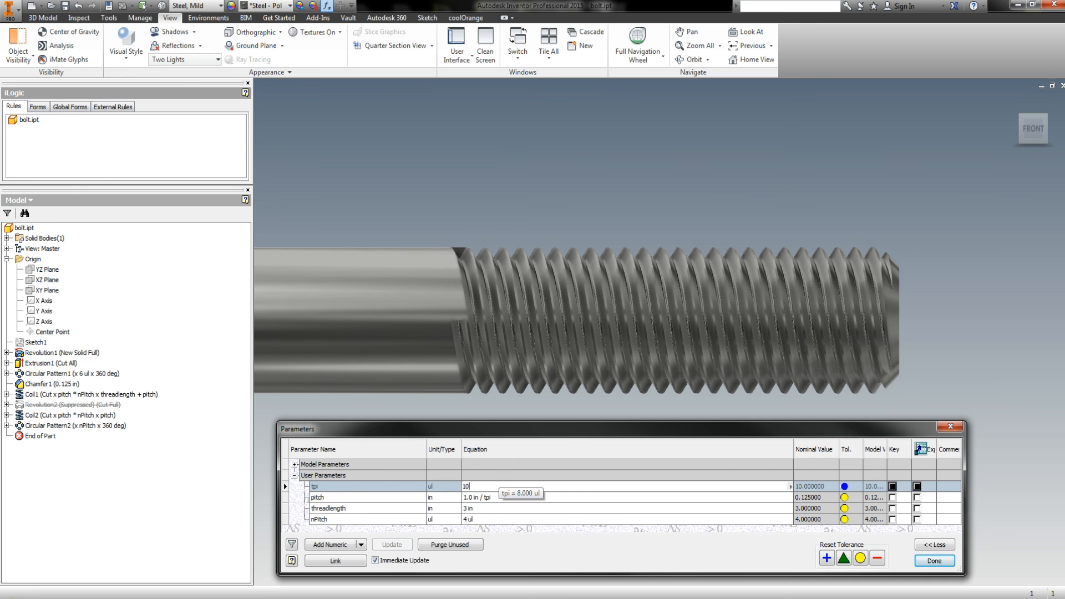
{"action": "left_click", "coordinate": [485, 486]}
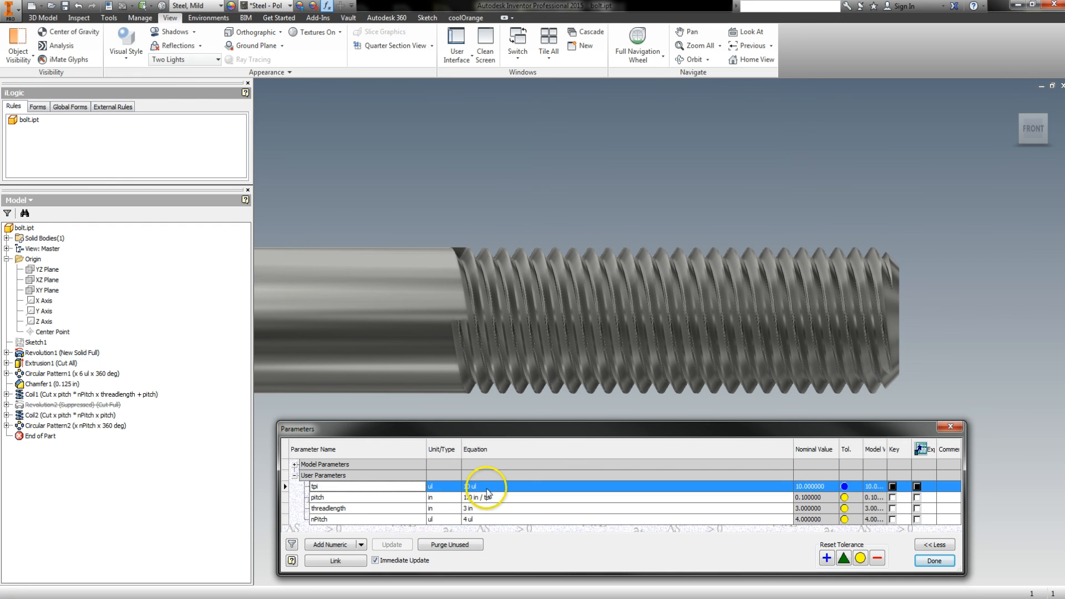
{"action": "key", "text": "BackSpace"}
{"action": "type", "text": "2"}
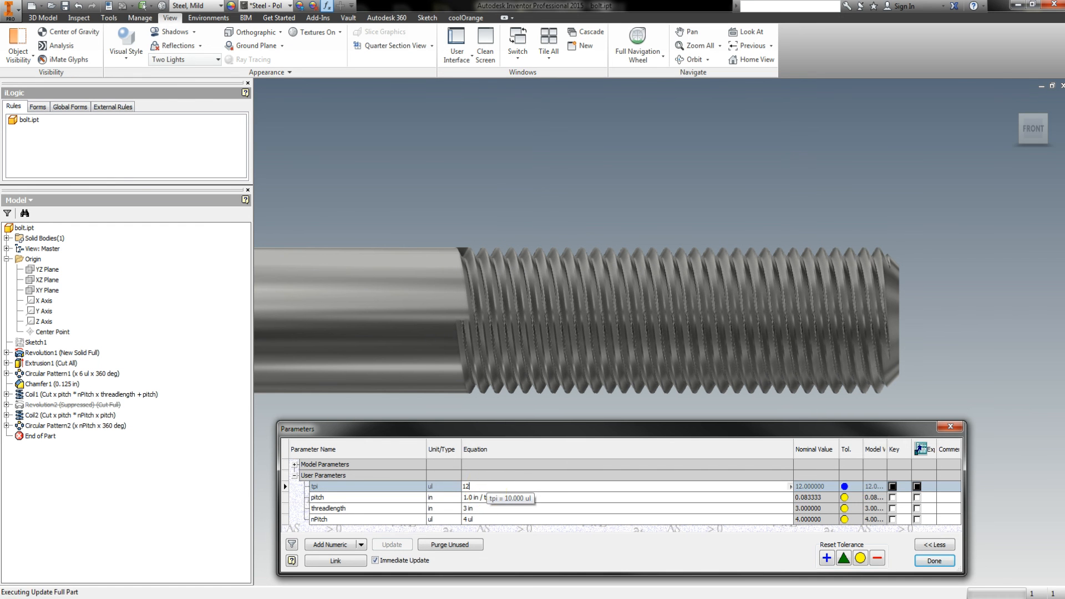
Test finer threads with the tpi user parameter at 15 ul and at 18 ul
{"action": "left_click", "coordinate": [488, 487]}
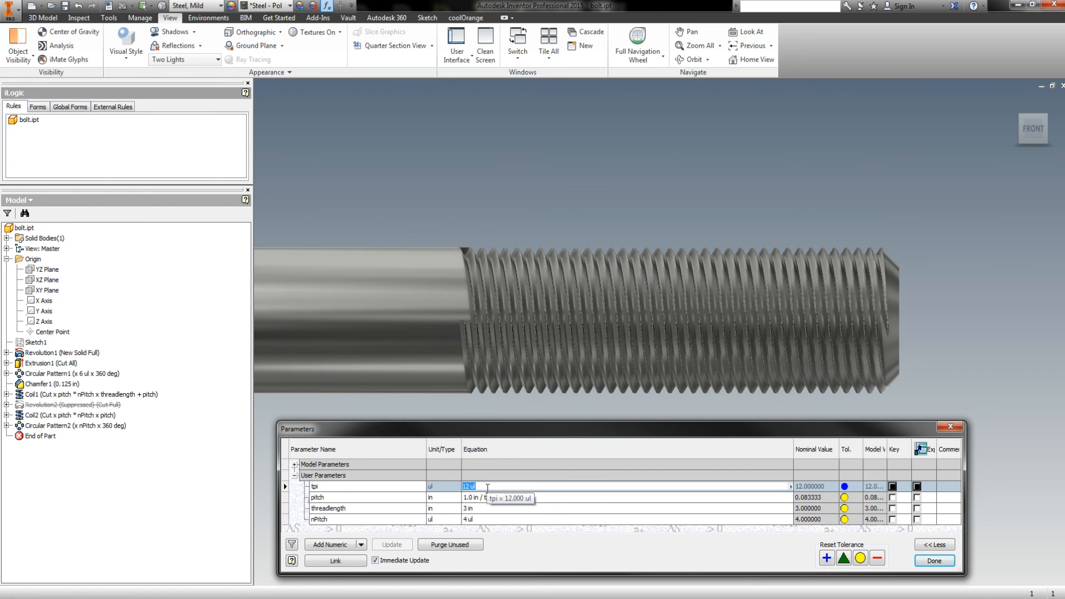
{"action": "type", "text": "15"}
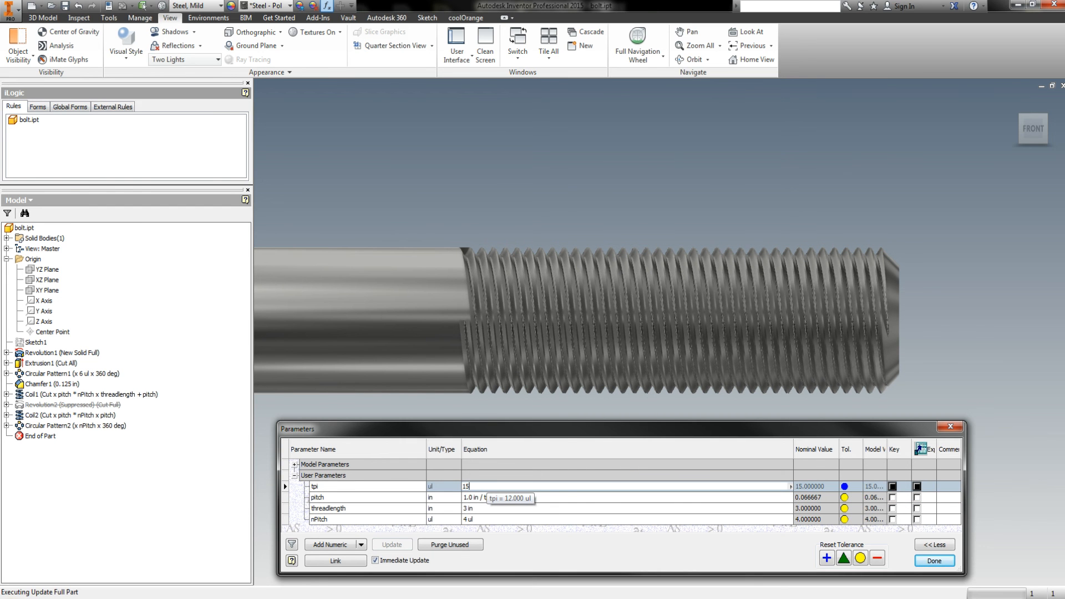
{"action": "left_click", "coordinate": [488, 487]}
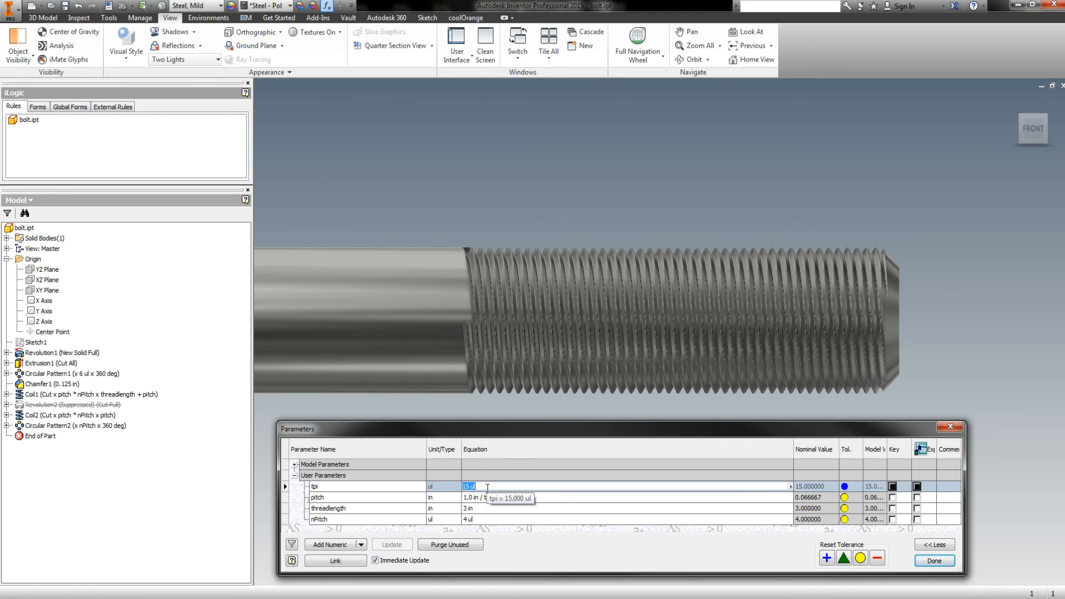
{"action": "type", "text": "18"}
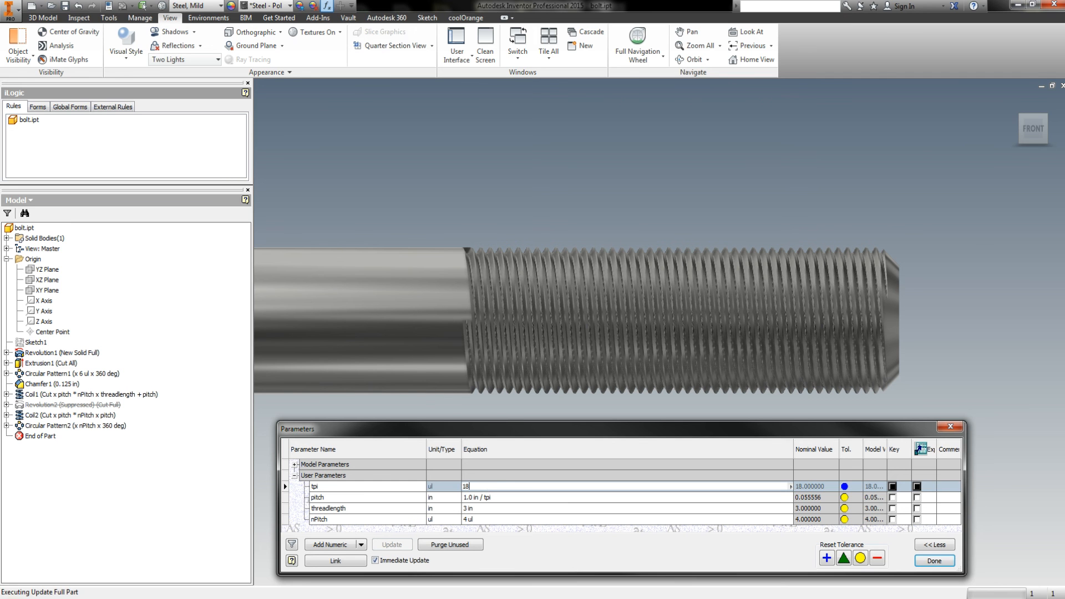
{"action": "key", "text": "Return"}
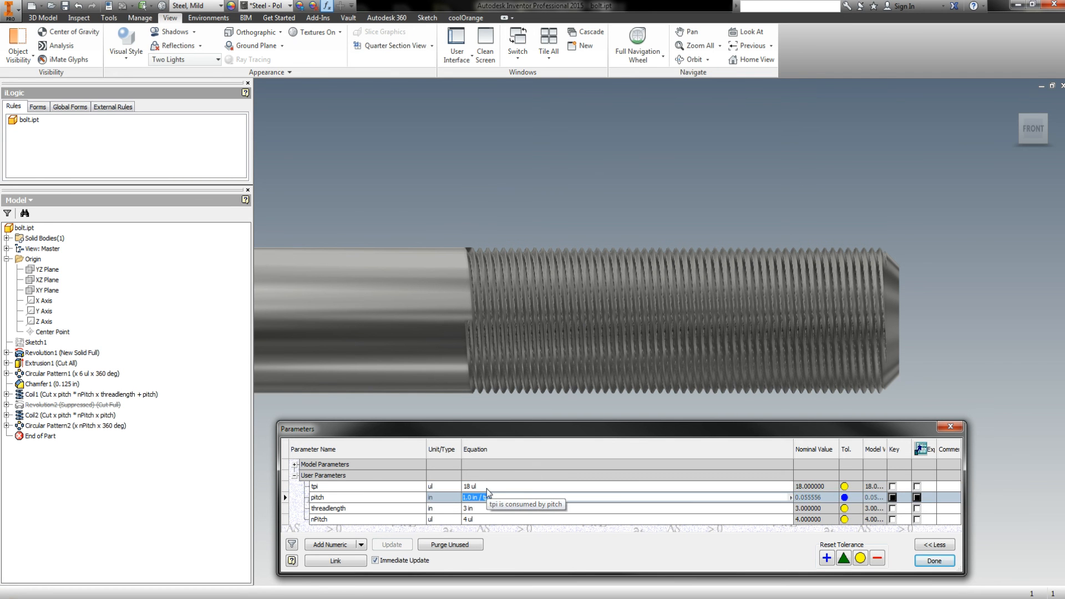
Set the tpi user parameter to 20 ul
{"action": "left_click", "coordinate": [488, 487]}
{"action": "type", "text": "20"}
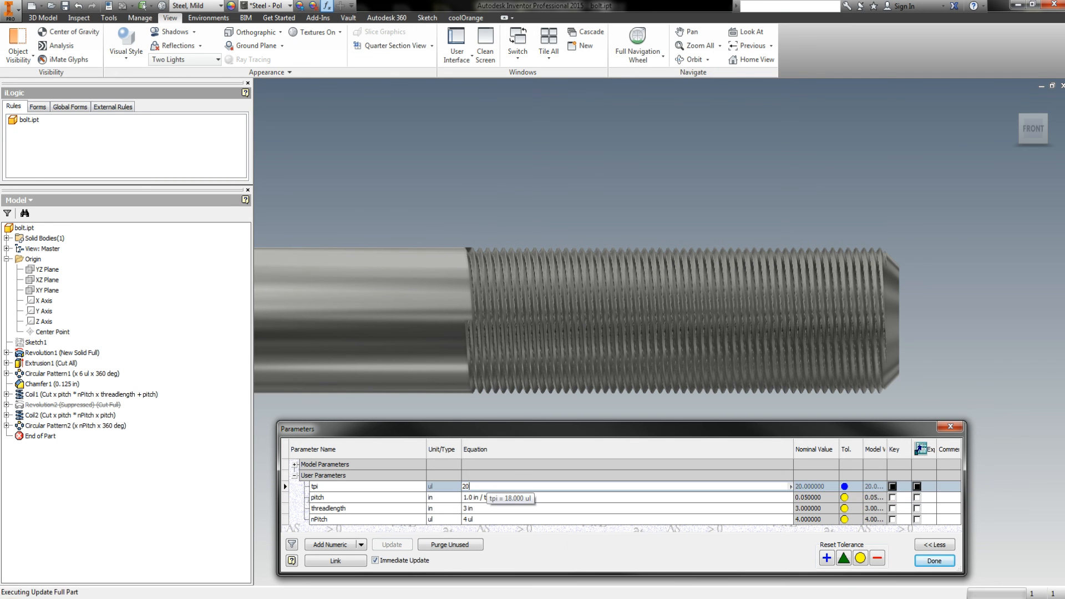
{"action": "key", "text": "Return"}
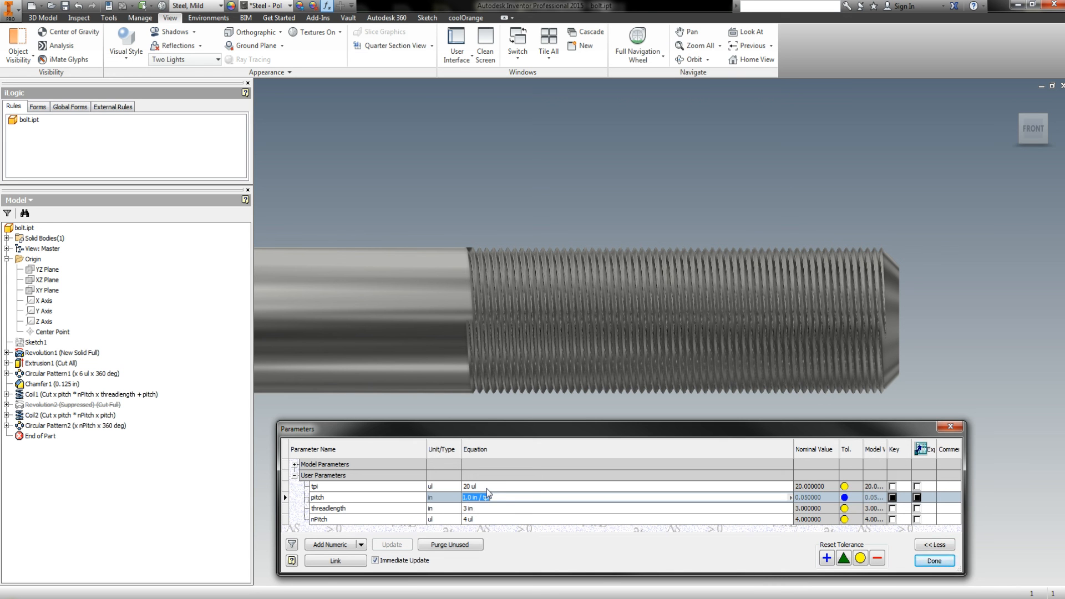
{"action": "left_click", "coordinate": [479, 519]}
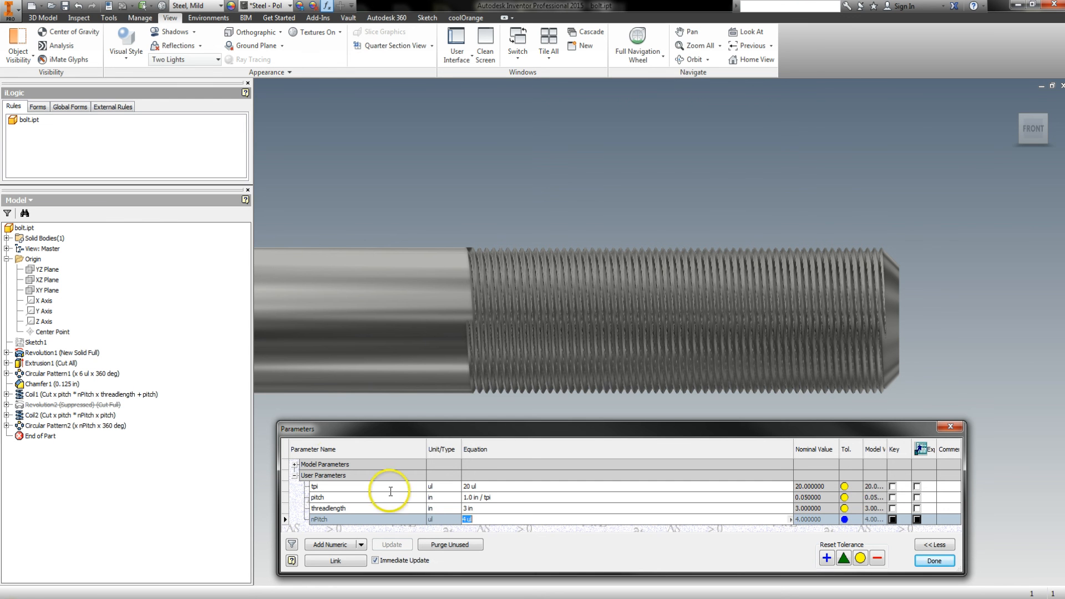
{"action": "left_click", "coordinate": [295, 465]}
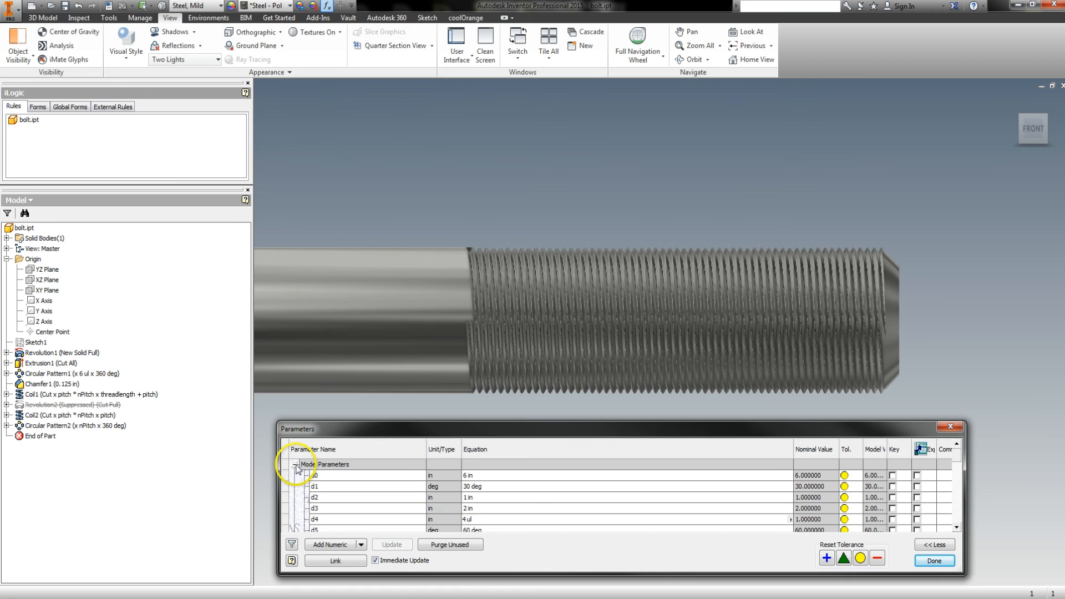
{"action": "left_click", "coordinate": [295, 465]}
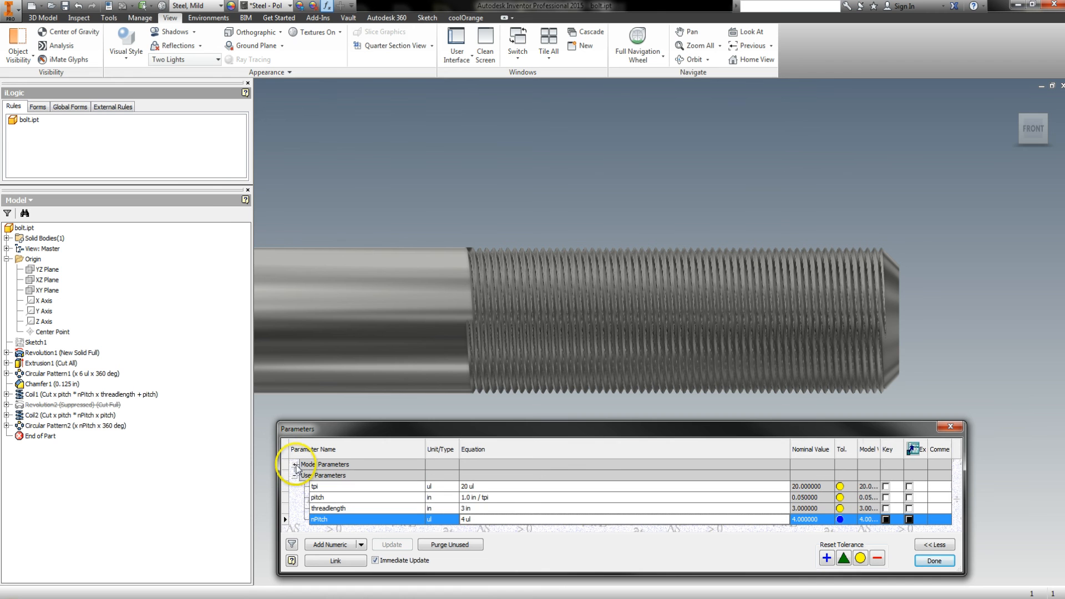
Test a six-start thread by setting the nPitch user parameter to 6 ul
{"action": "left_click", "coordinate": [476, 520]}
{"action": "type", "text": "6"}
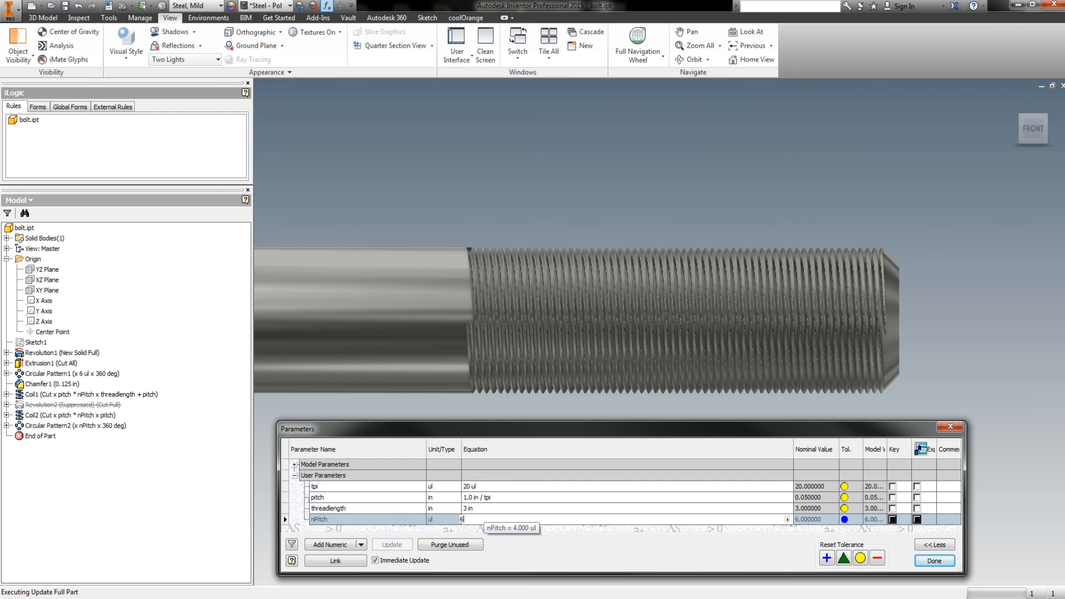
{"action": "key", "text": "Return"}
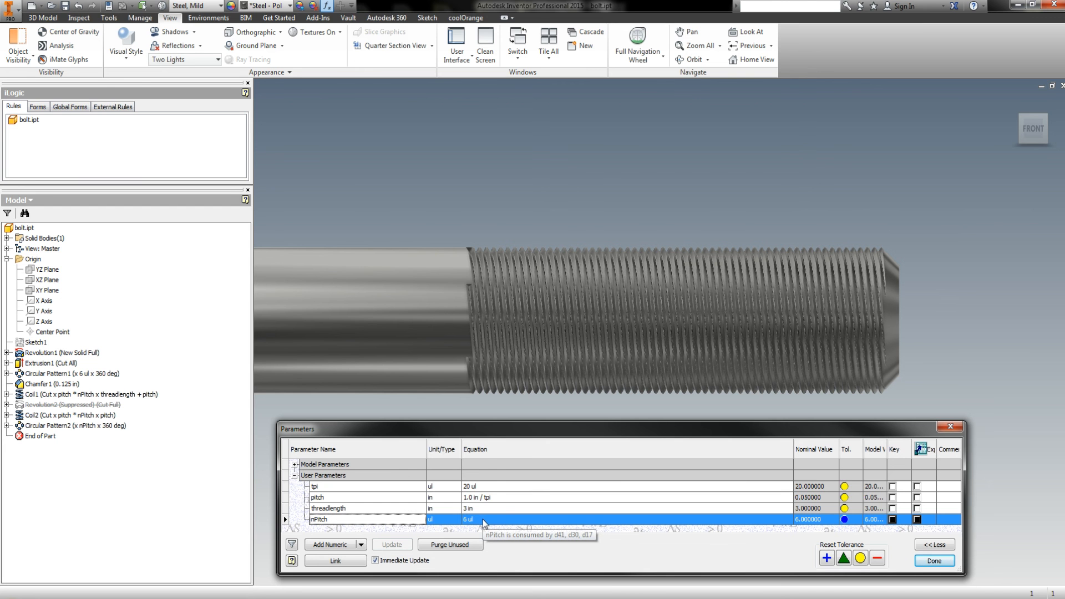
Set the tpi user parameter to 8 ul and nPitch to 1 ul, and close the parameters dialog
{"action": "left_click", "coordinate": [478, 486]}
{"action": "type", "text": "8"}
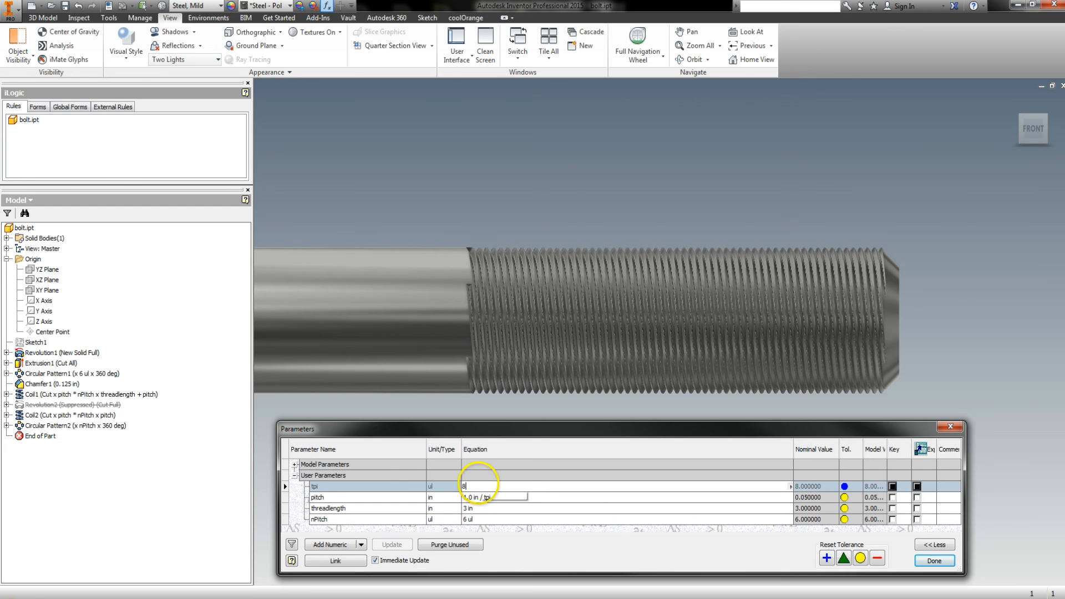
{"action": "key", "text": "Return"}
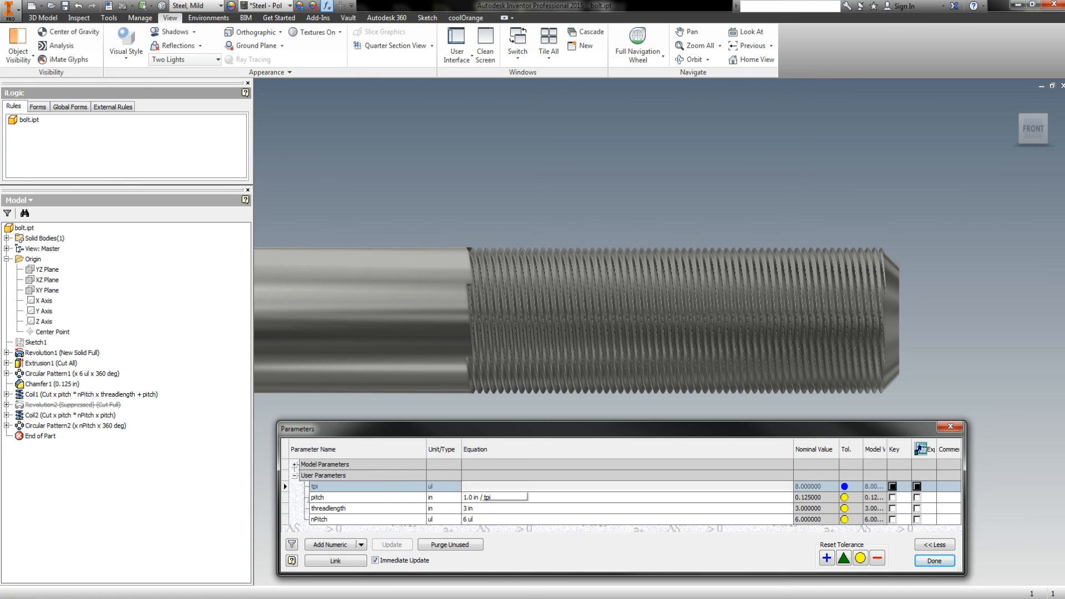
{"action": "left_click", "coordinate": [480, 519]}
{"action": "type", "text": "1"}
{"action": "key", "text": "Return"}
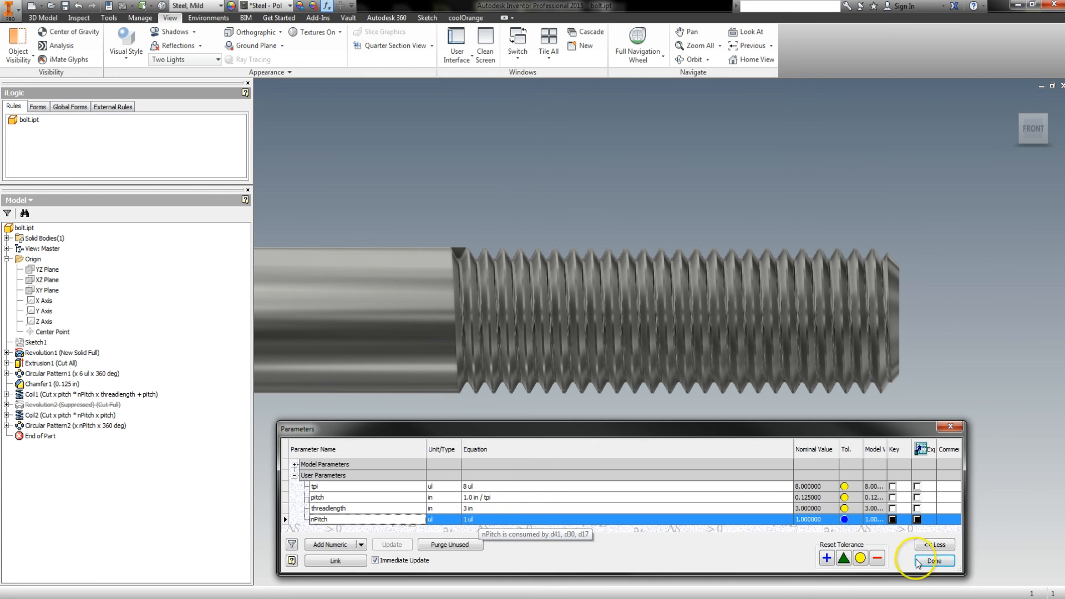
{"action": "left_click", "coordinate": [934, 560]}
Unsuppress the Revolution2 relief groove cut at the inner end of the bolt's thread
{"action": "key", "text": "F4"}
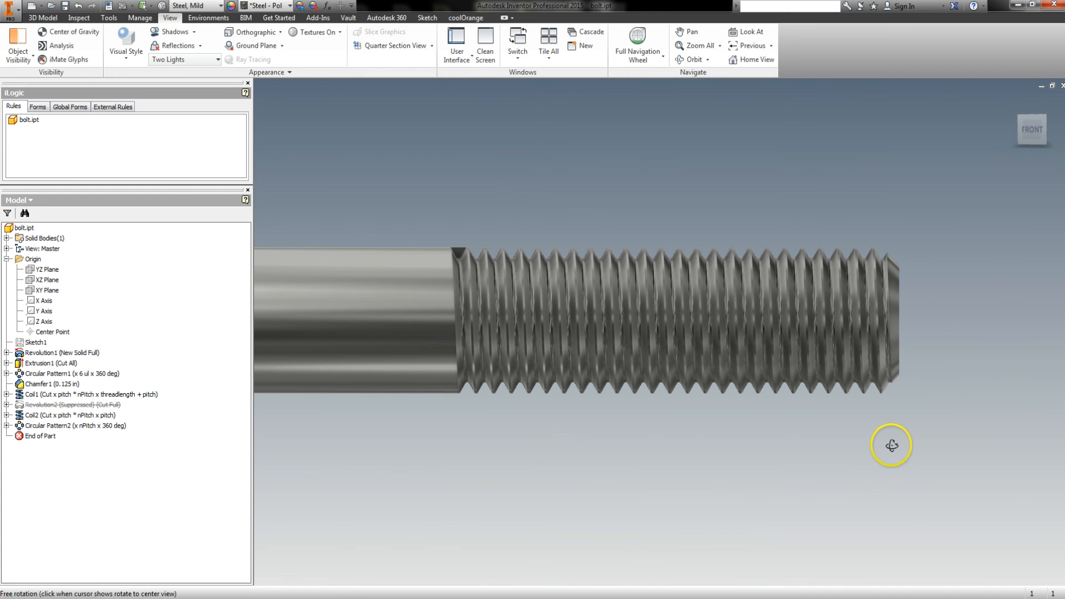
{"action": "left_click", "coordinate": [1043, 120]}
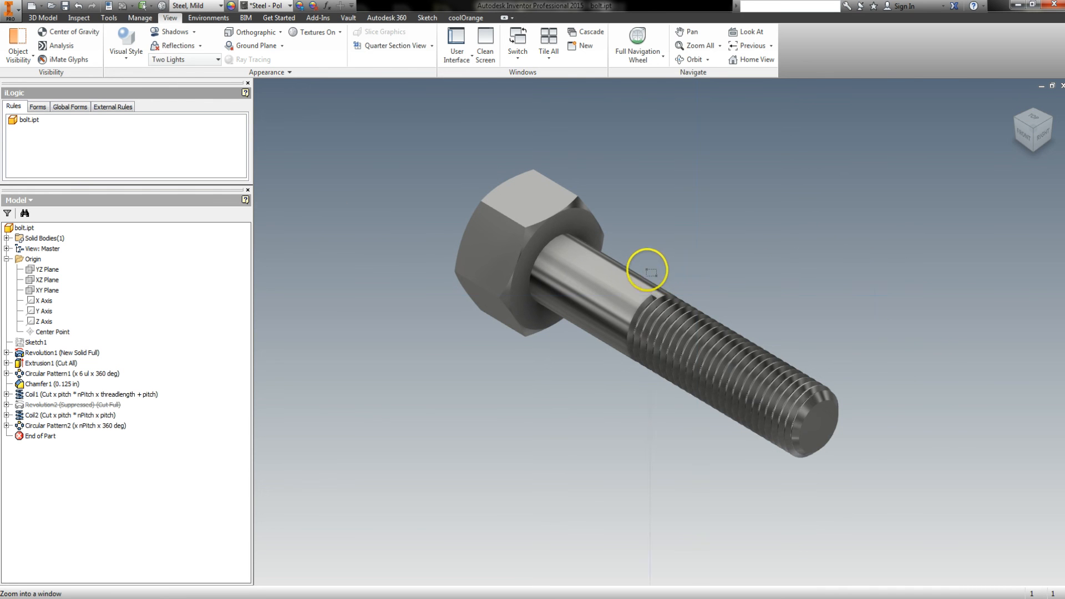
{"action": "key", "text": "z"}
{"action": "left_click_drag", "start_coordinate": [627, 270], "coordinate": [856, 487]}
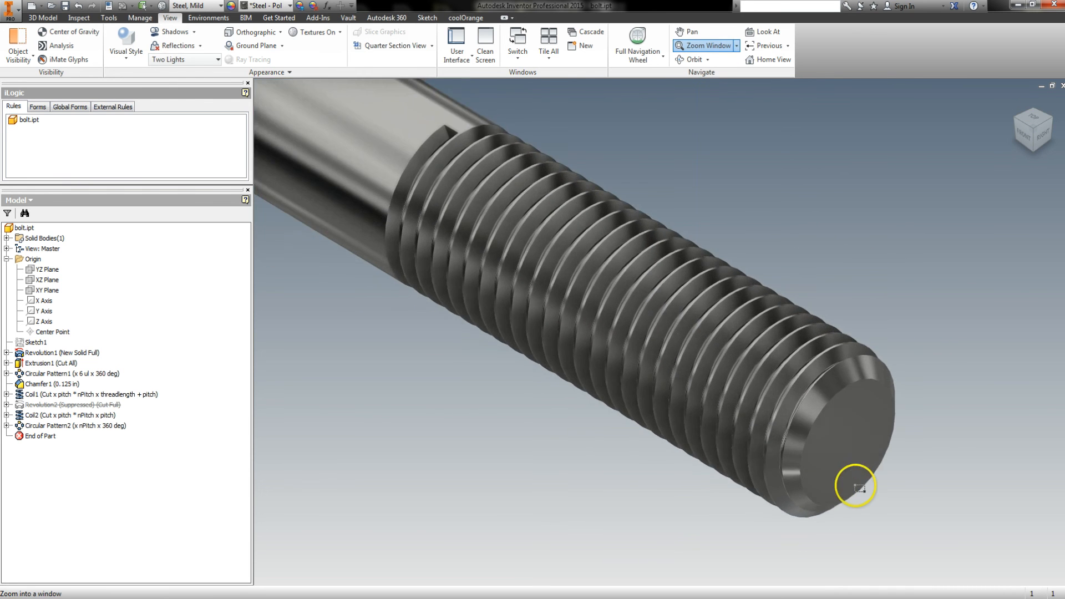
{"action": "right_click", "coordinate": [108, 408]}
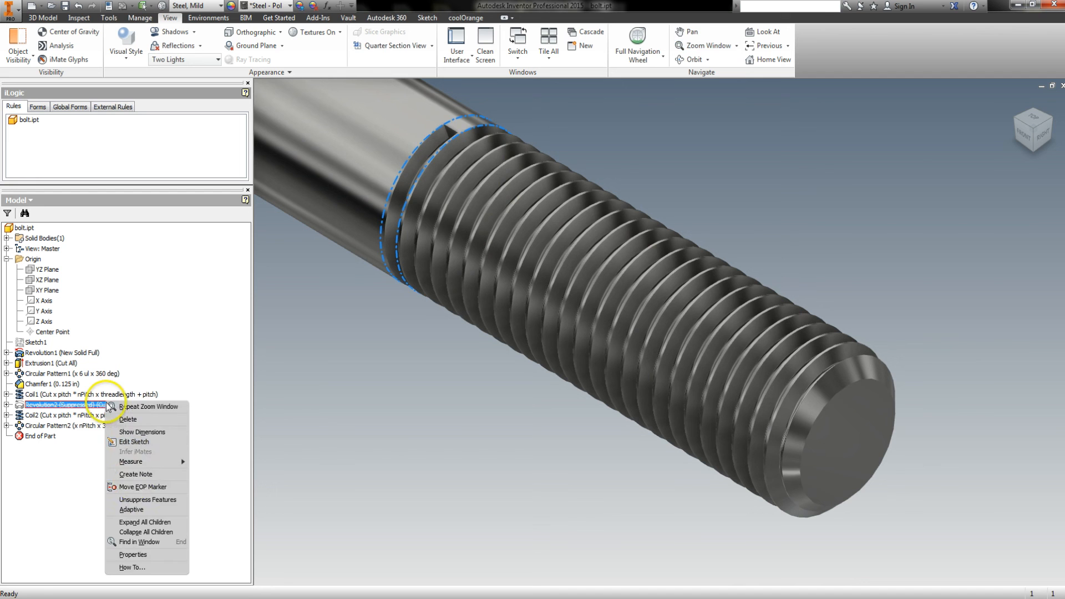
{"action": "left_click", "coordinate": [133, 488]}
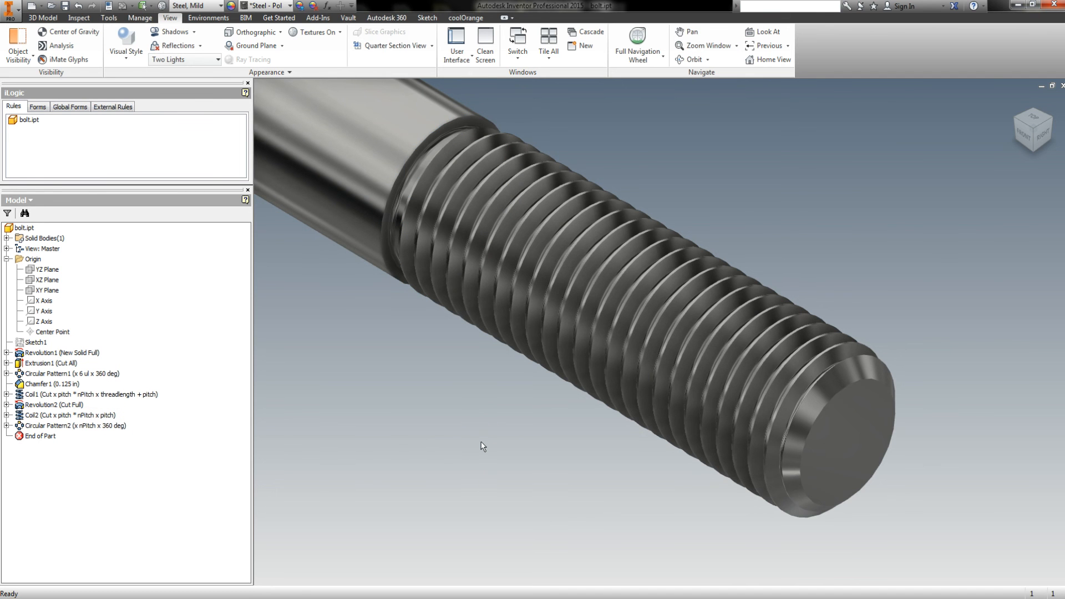